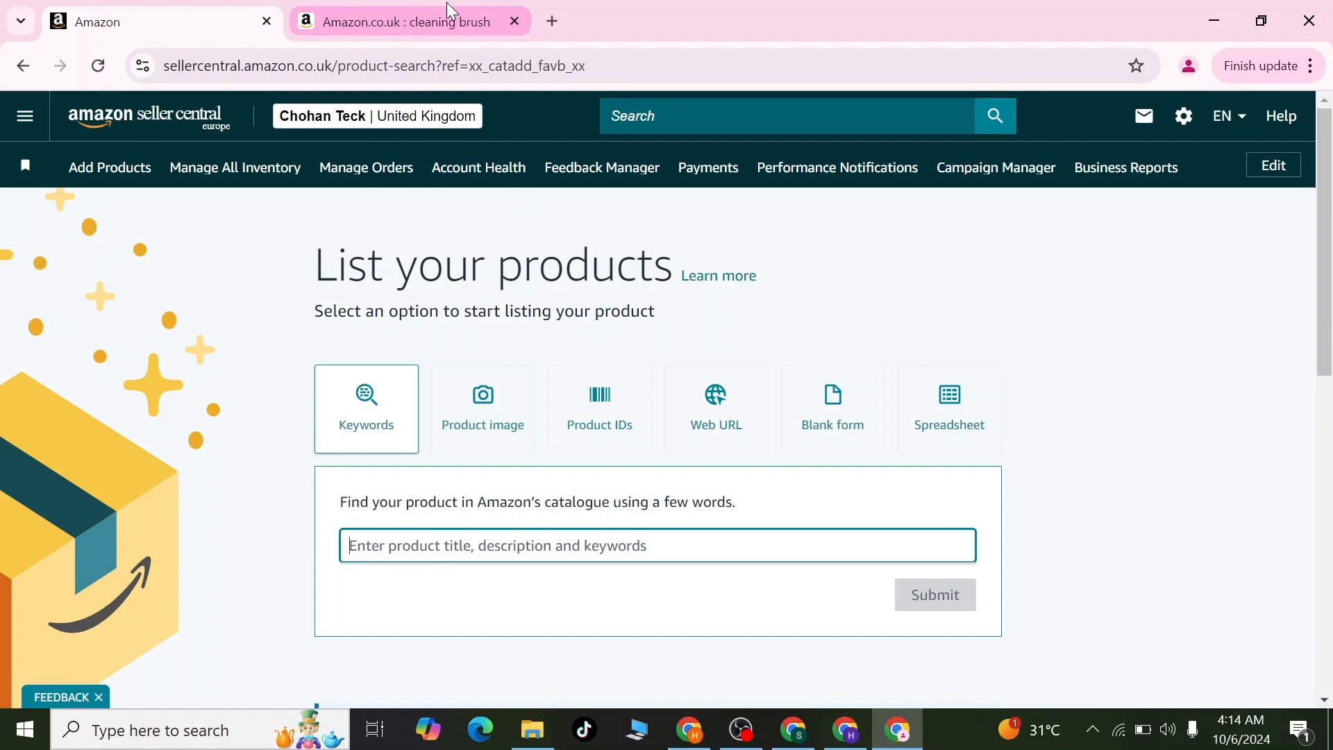
Search Amazon.co.uk for "cleaning brush" and look through the product results
click(448, 10)
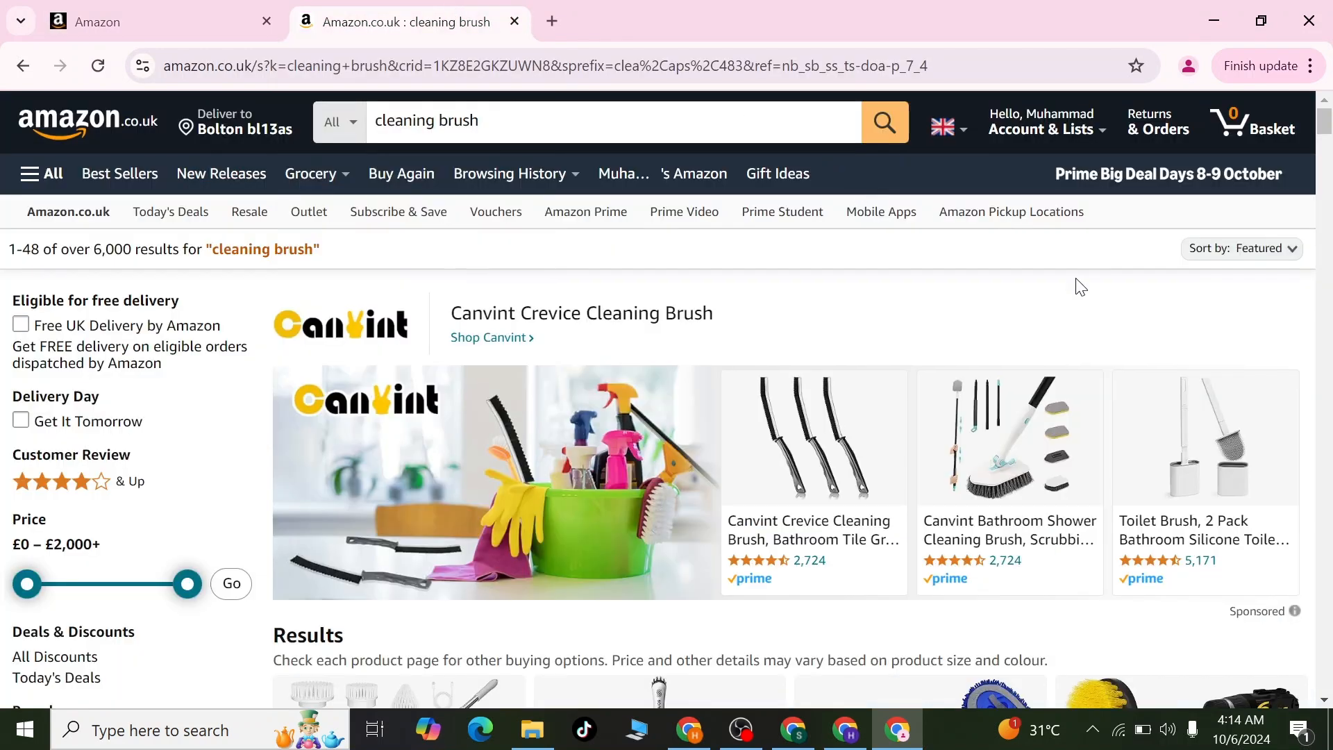
click(881, 134)
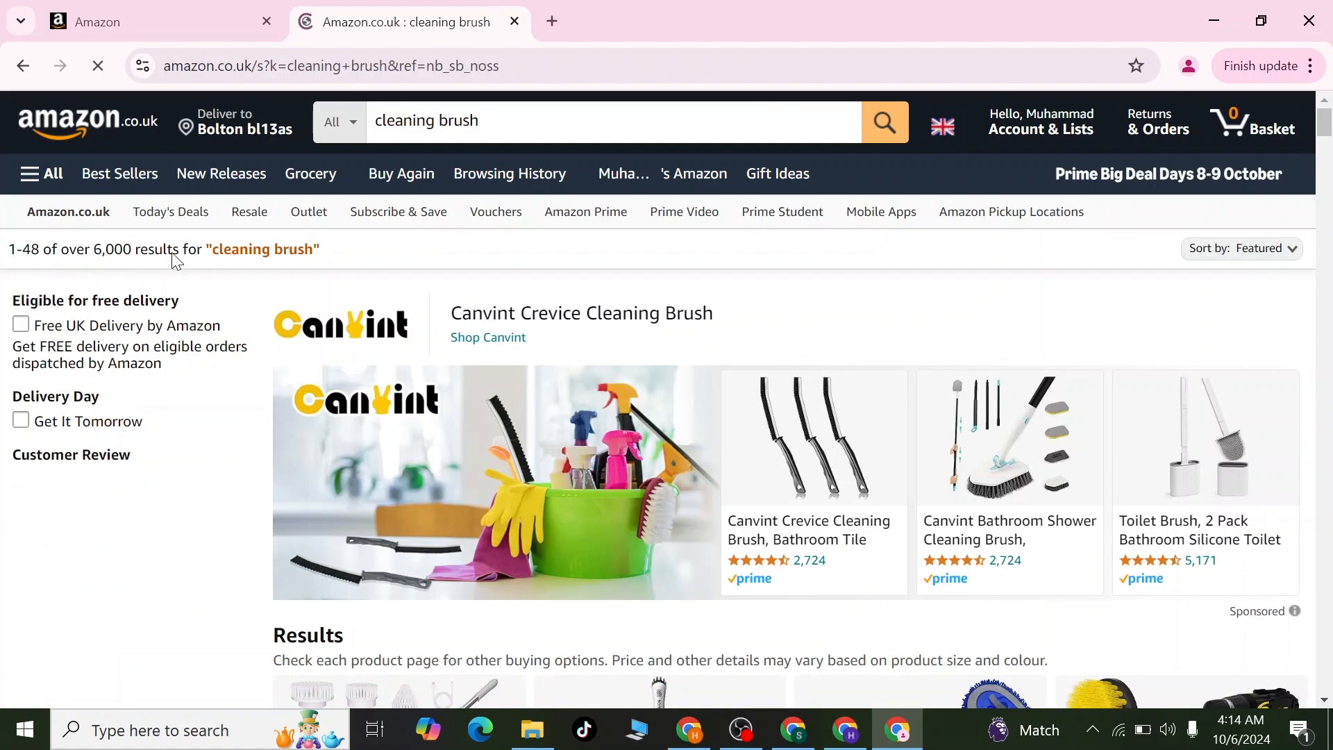
scroll(1100, 325, down, 5)
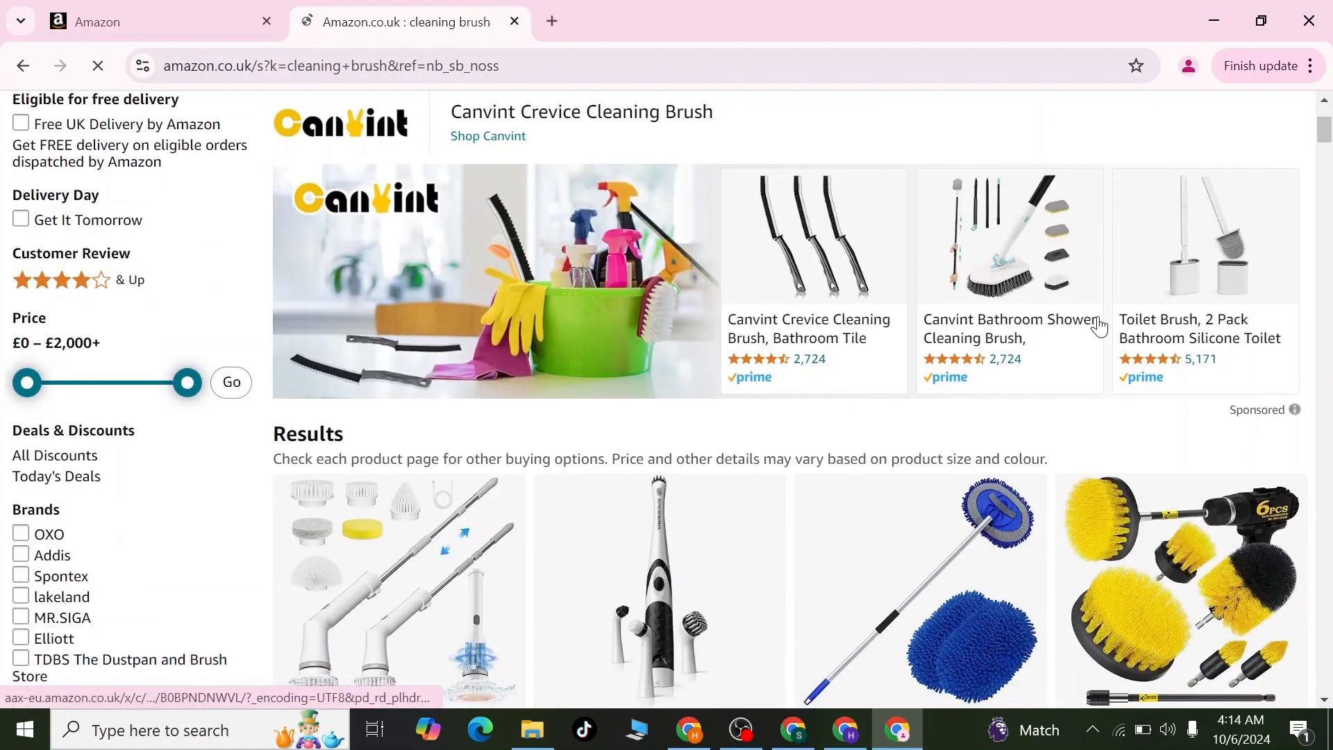
scroll(1099, 325, down, 1)
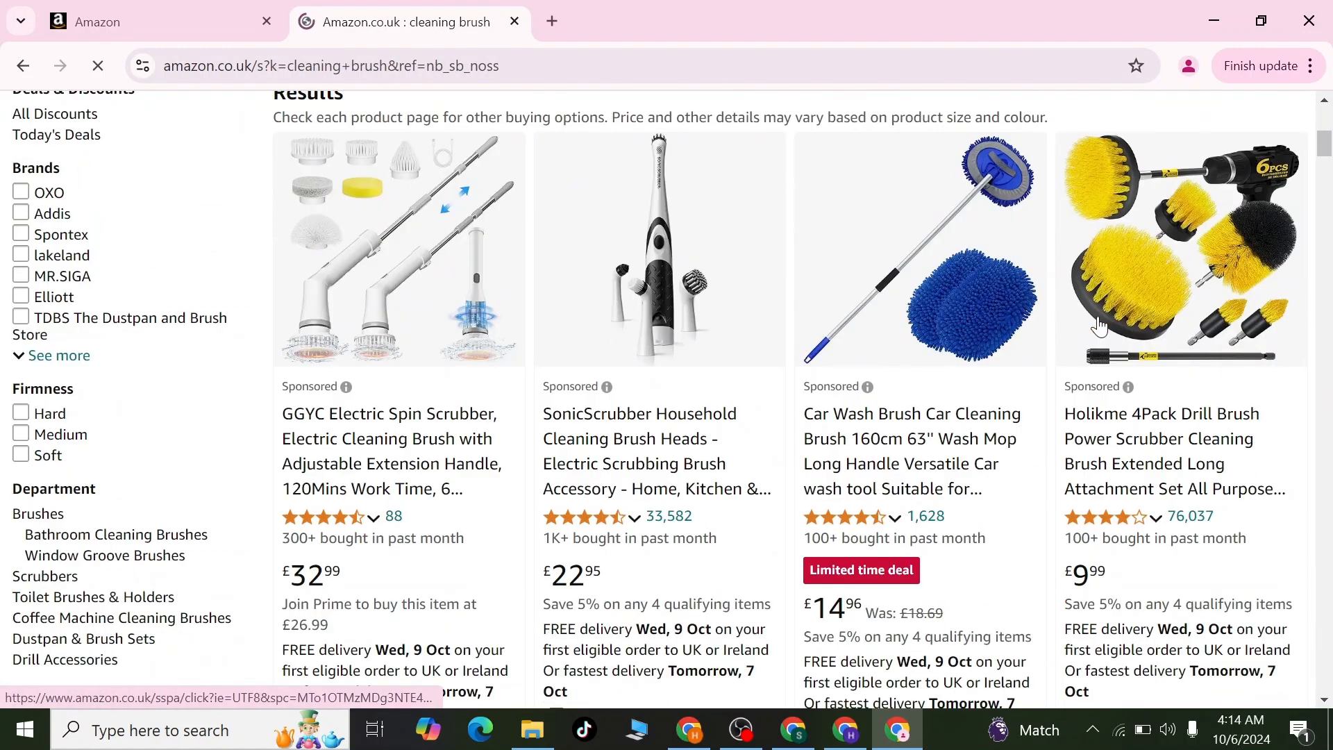
scroll(1188, 490, down, 4)
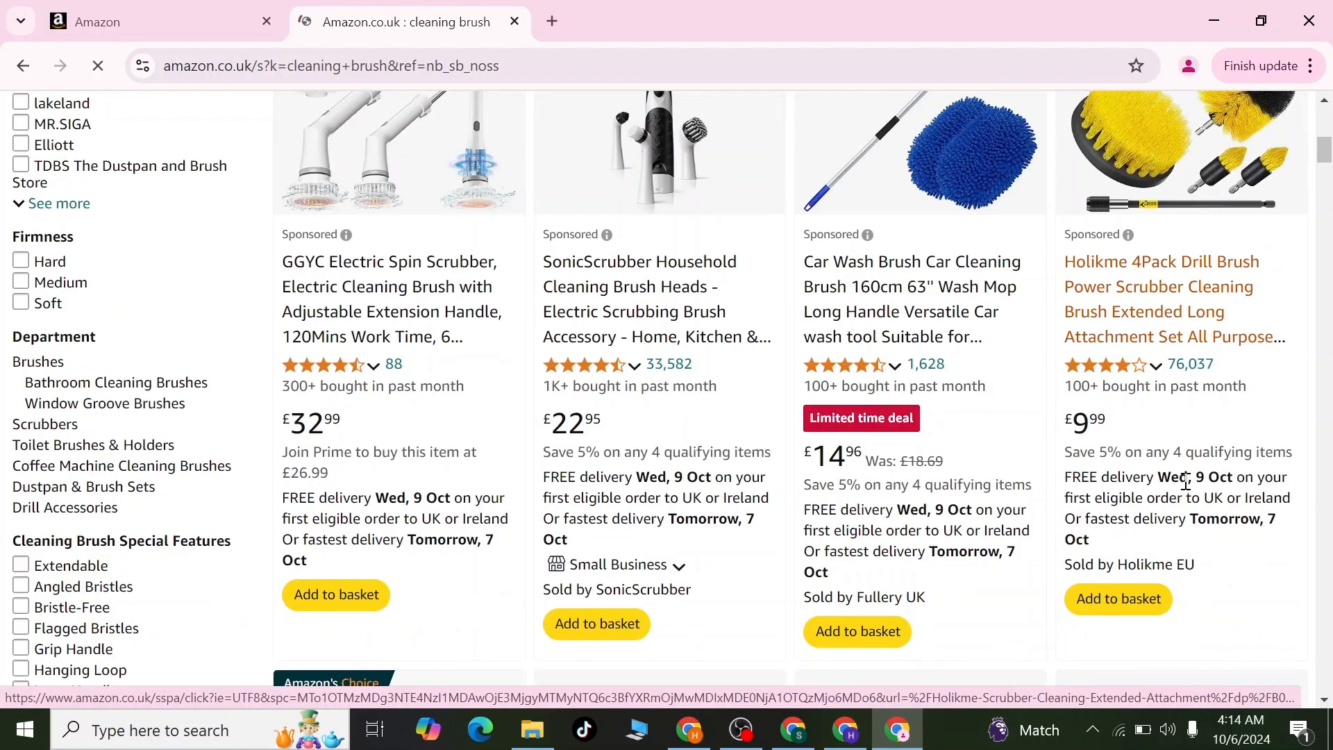
scroll(1189, 489, down, 4)
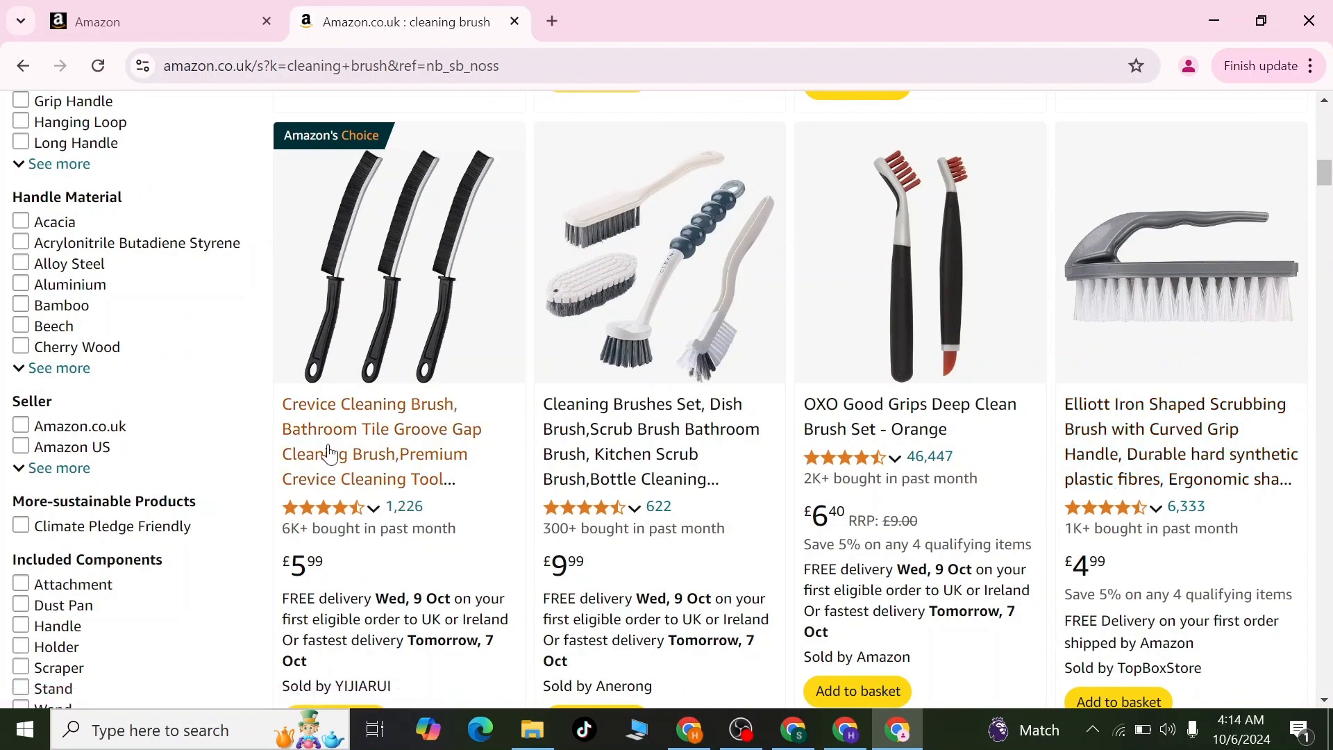
Open the Amazon's Choice crevice cleaning brush result in a new tab and review its product page
right_click(371, 437)
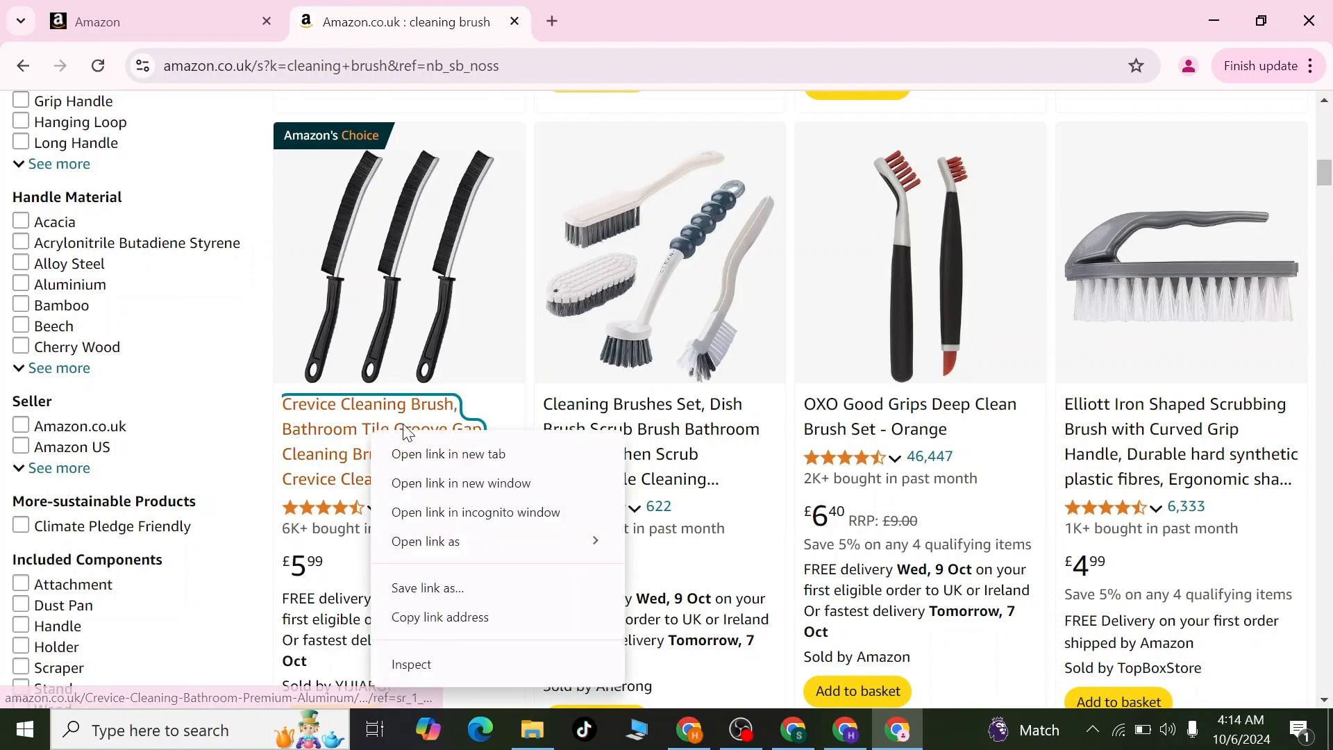
click(492, 456)
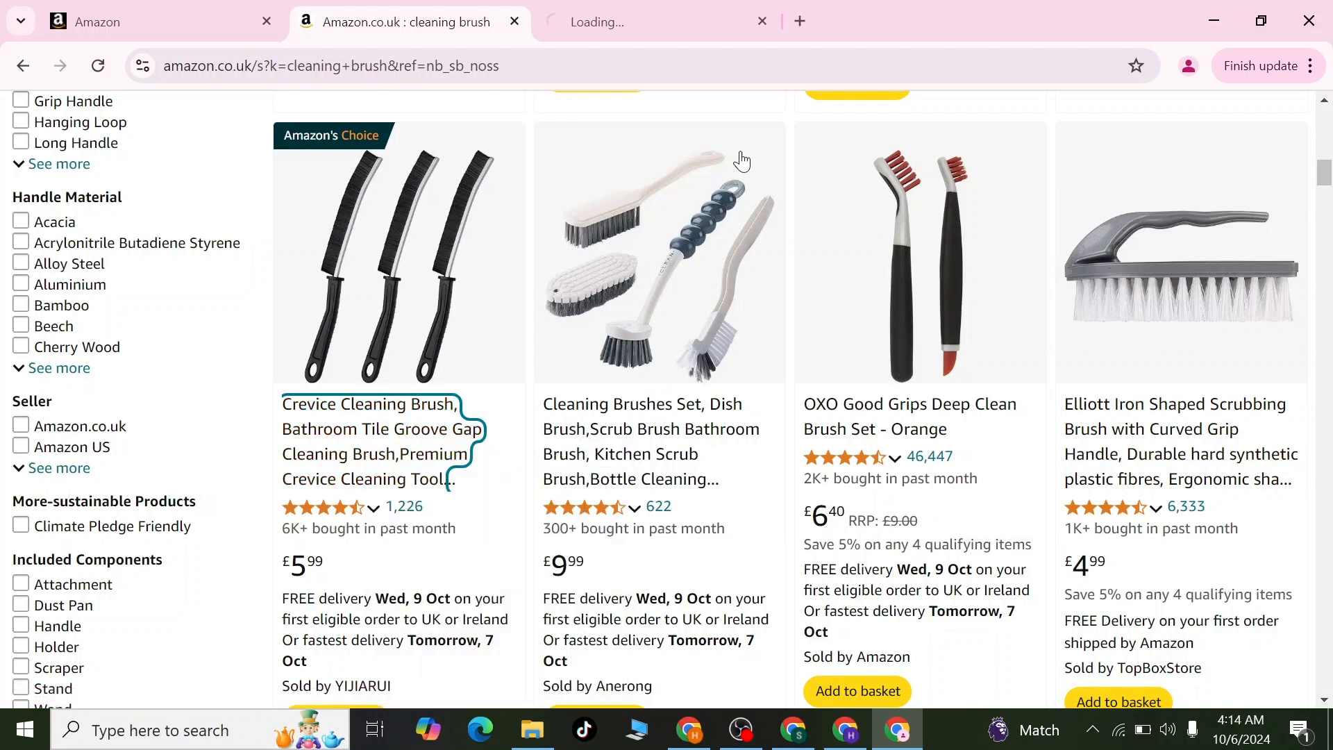
click(703, 8)
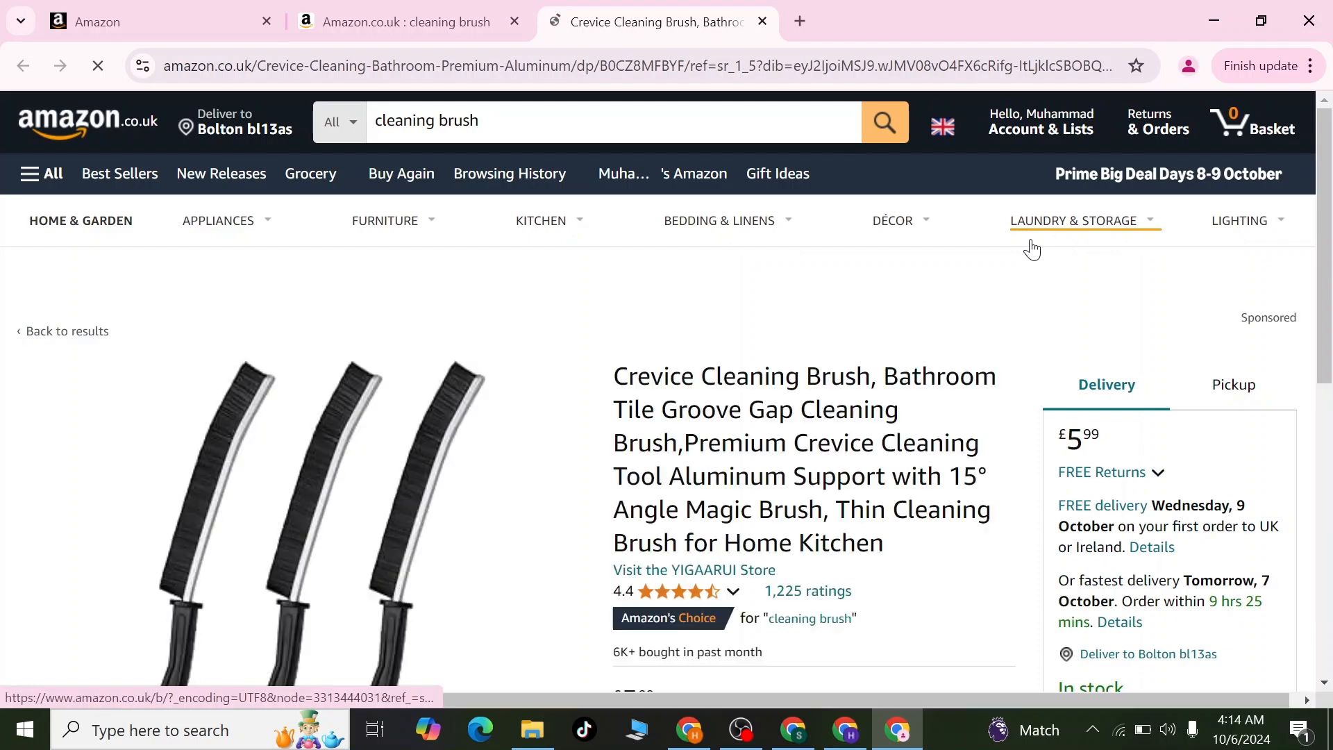
scroll(1067, 413, down, 1)
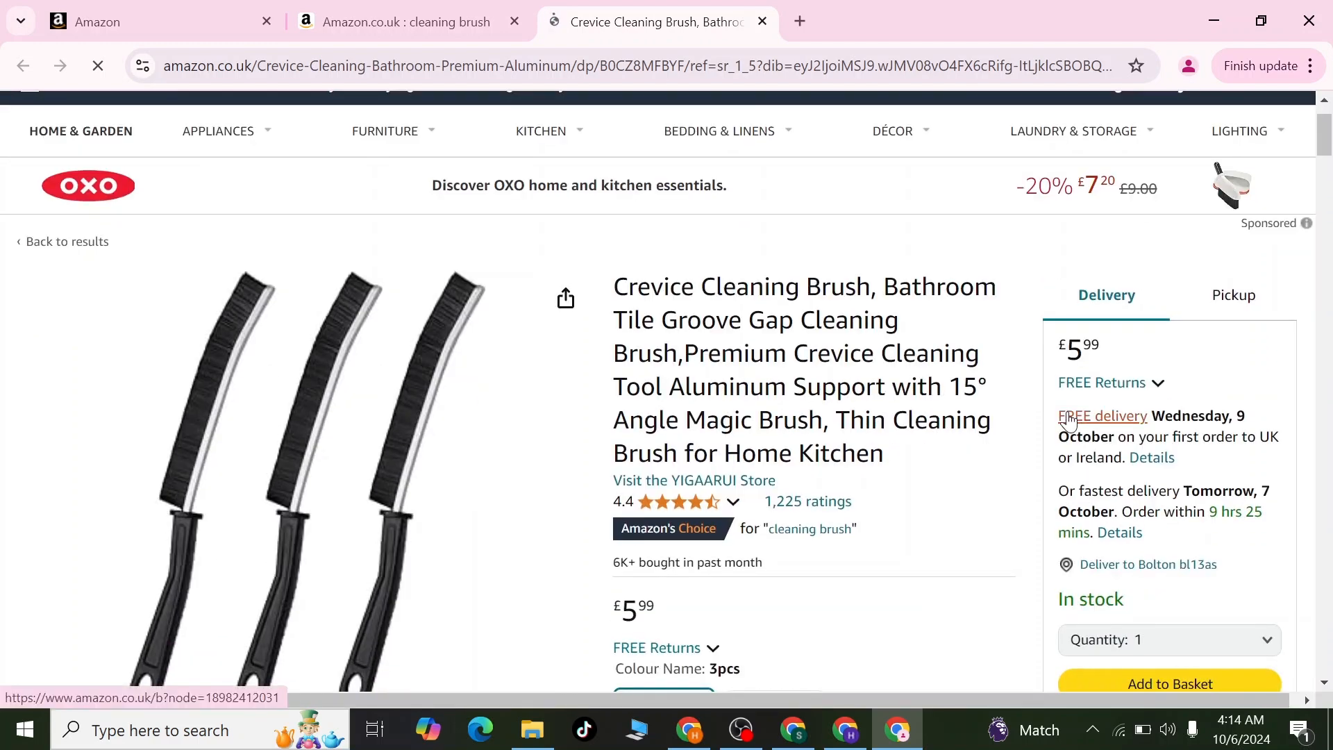
scroll(1049, 420, down, 1)
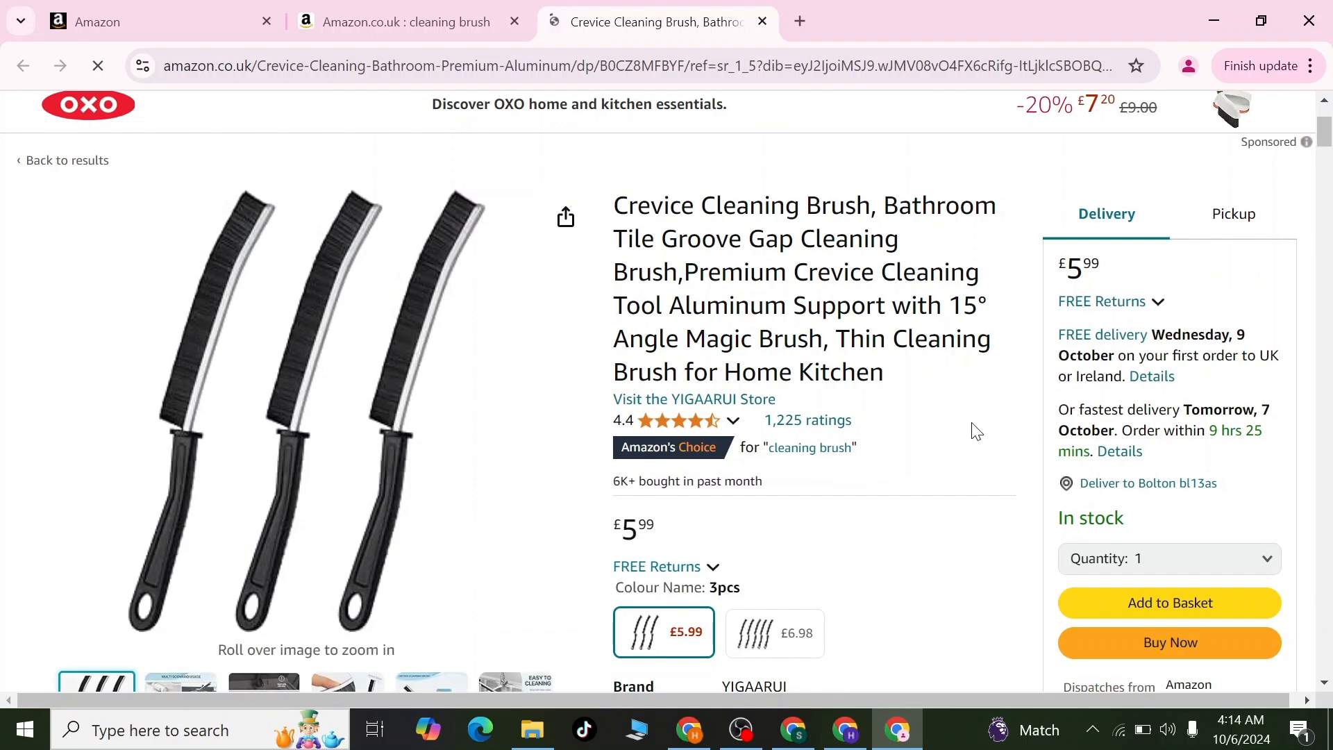
Switch to Seller Central and start adding a product from a blank form, showing all attributes
click(154, 8)
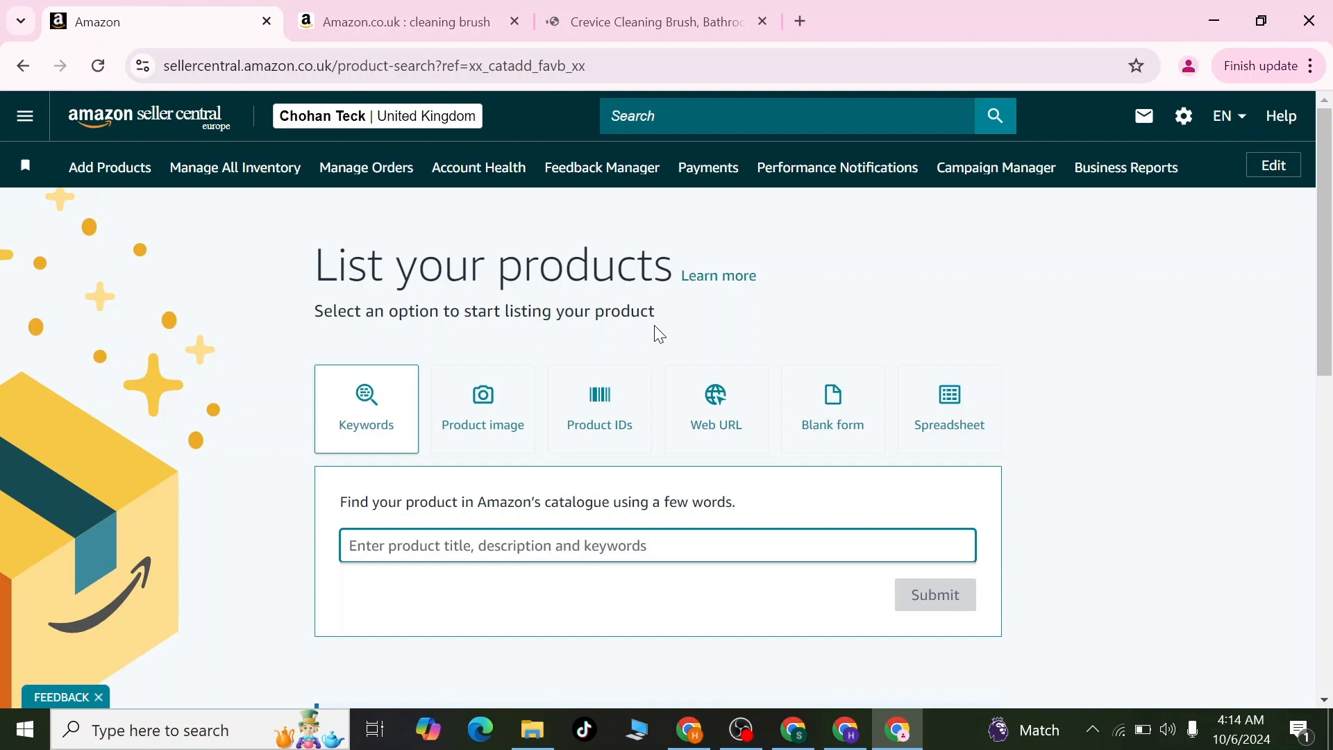
click(13, 115)
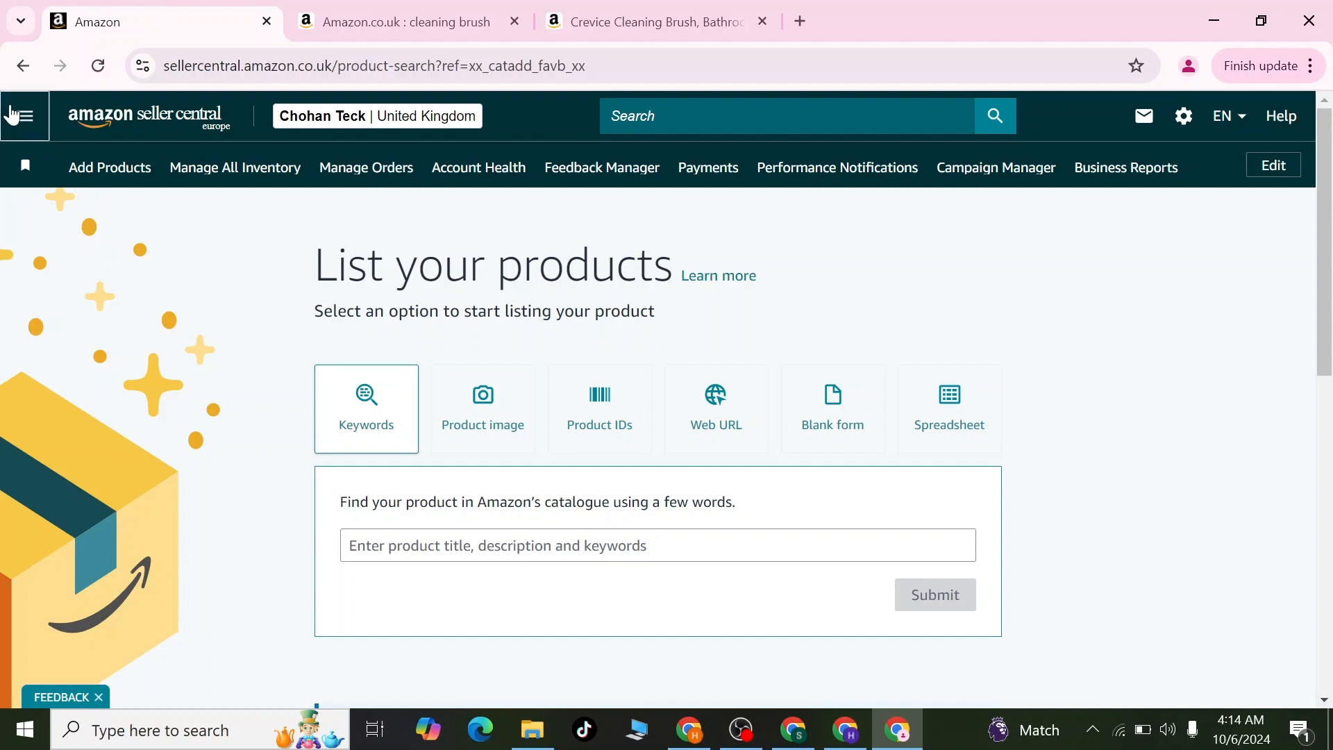
mouse_move(122, 171)
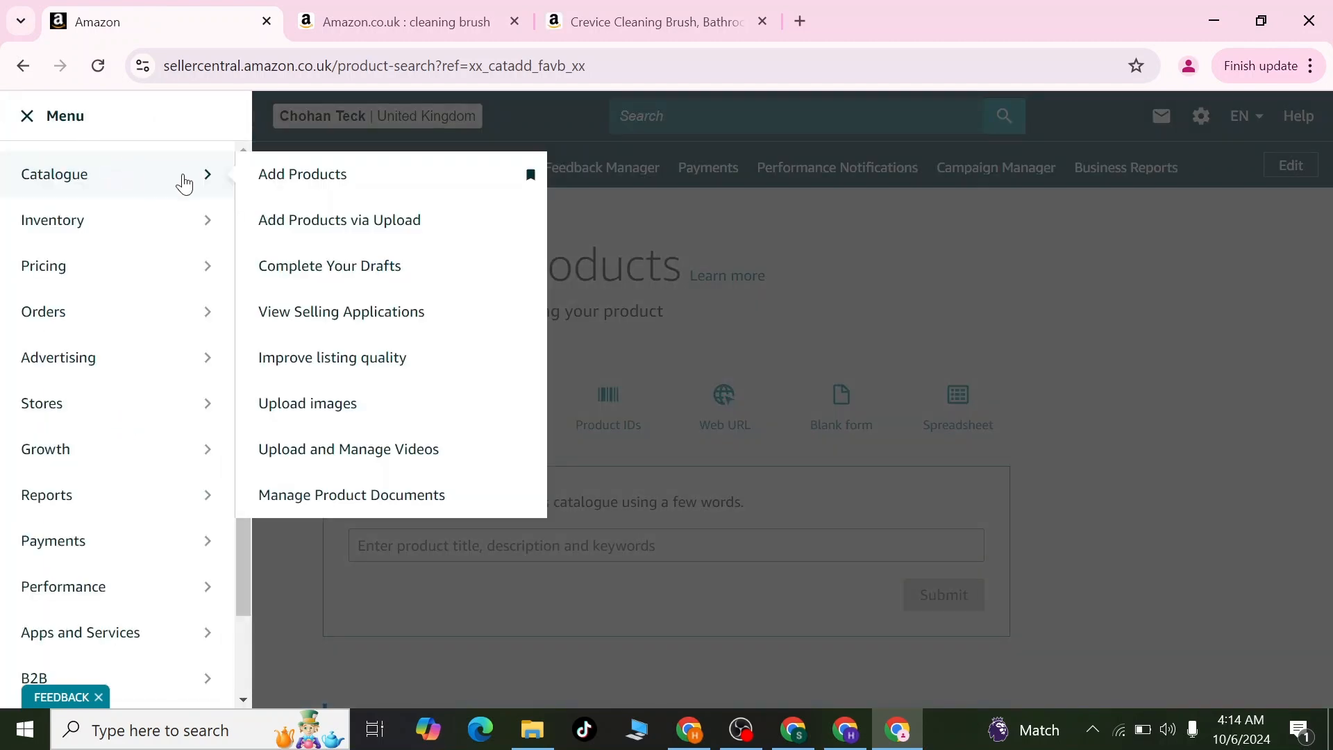
click(270, 185)
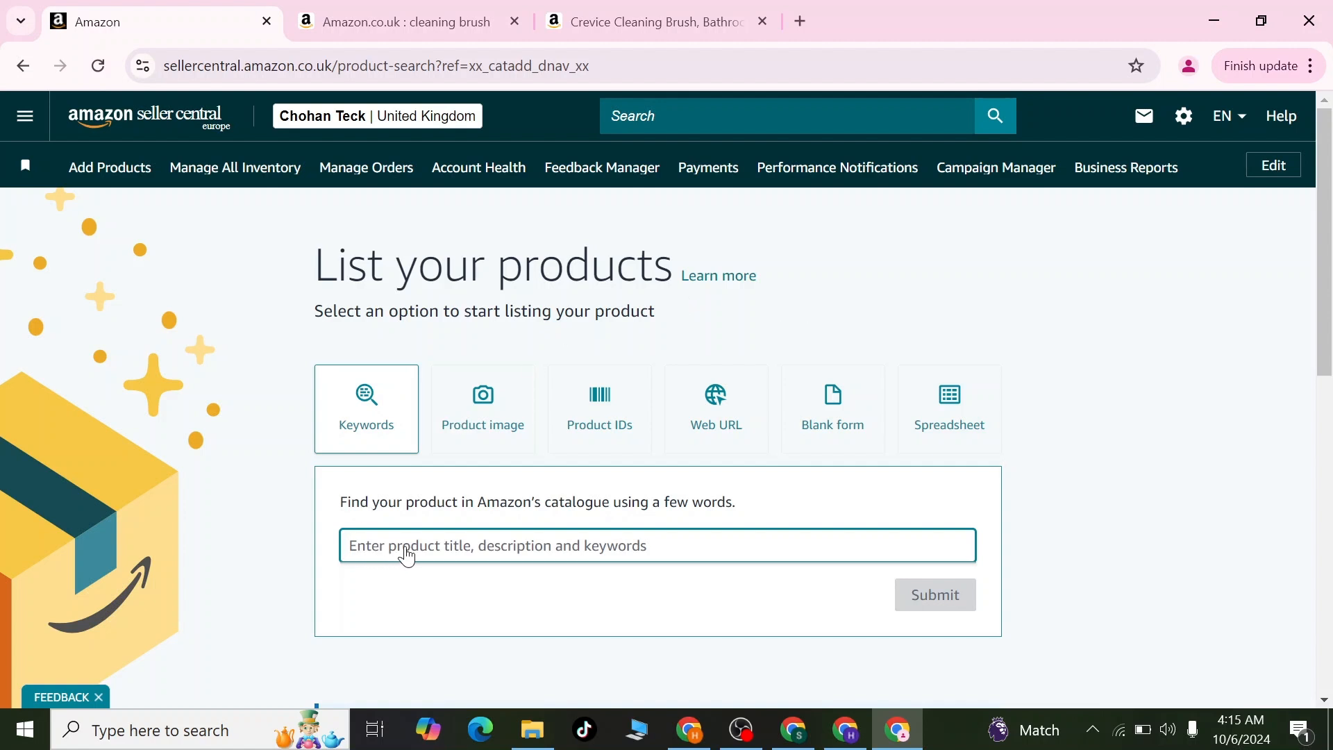
click(854, 416)
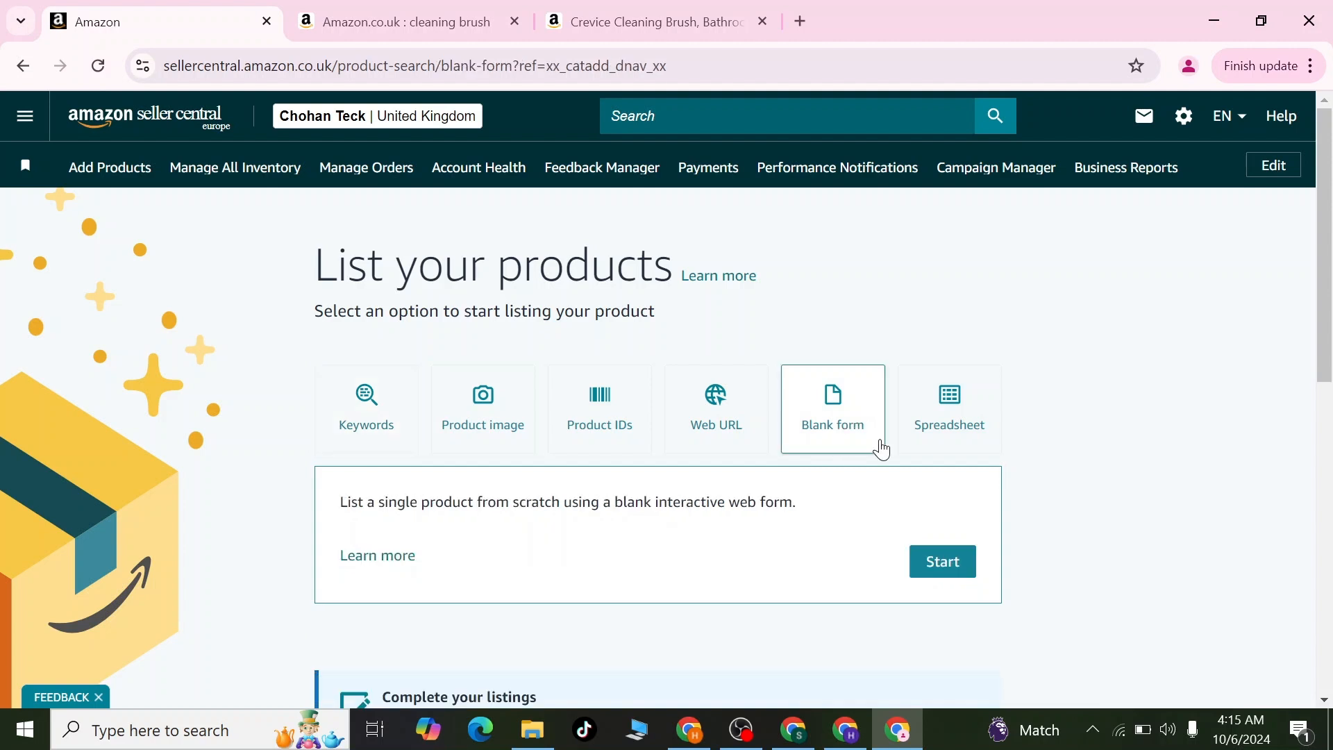
click(953, 563)
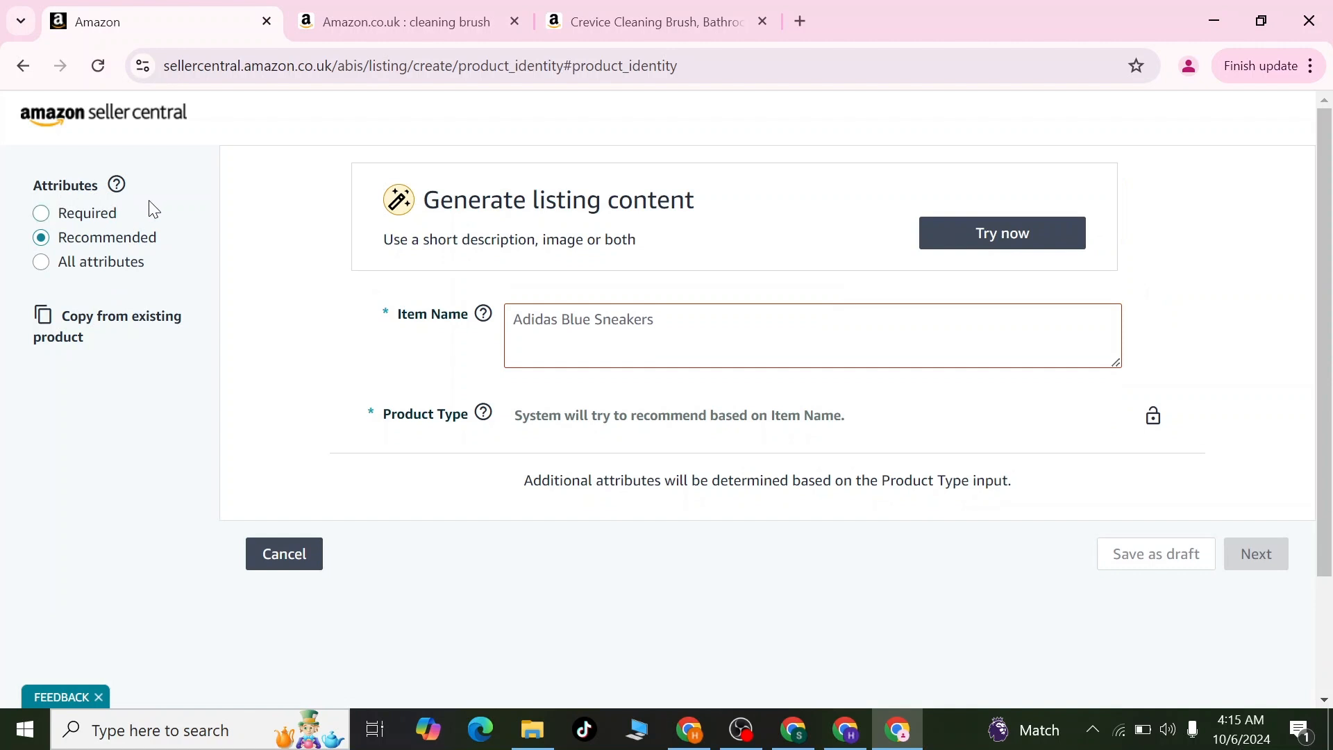
click(41, 267)
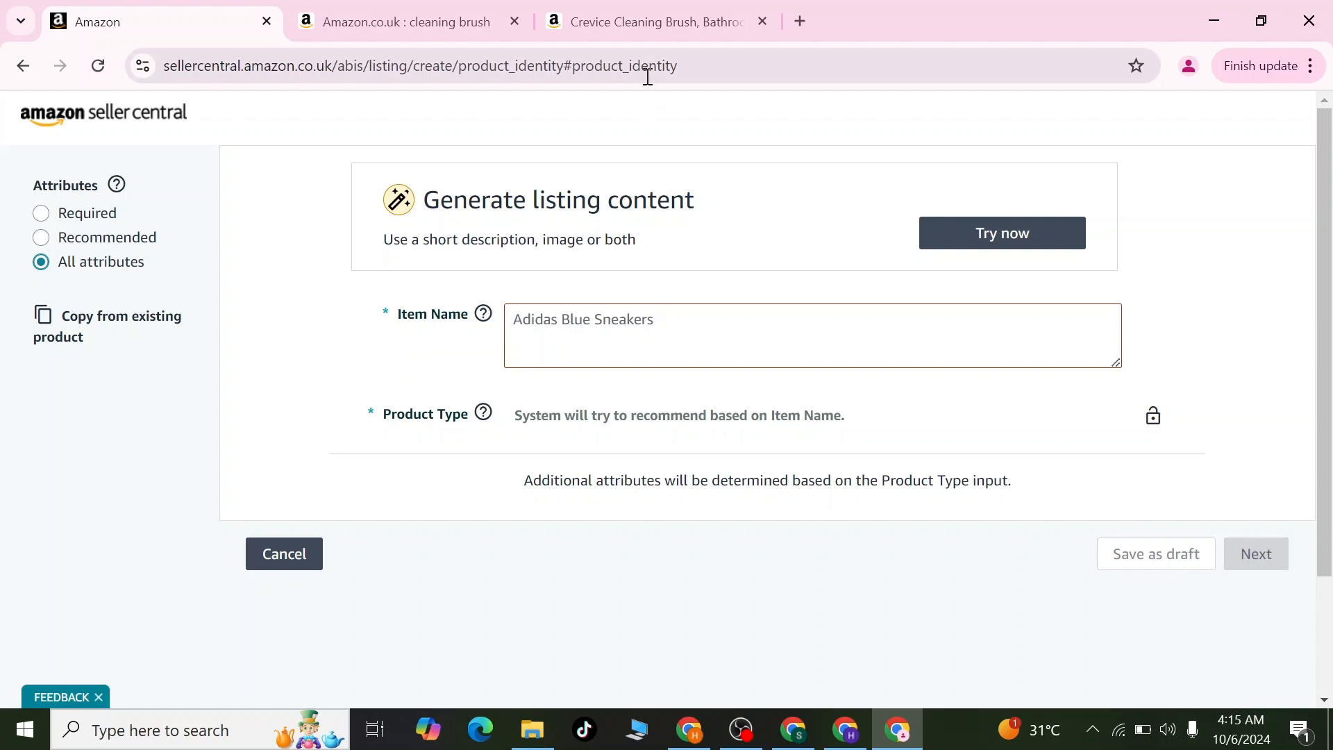
Copy the words "Crevice Cleaning Brush" from the title of the open Amazon product page
click(638, 28)
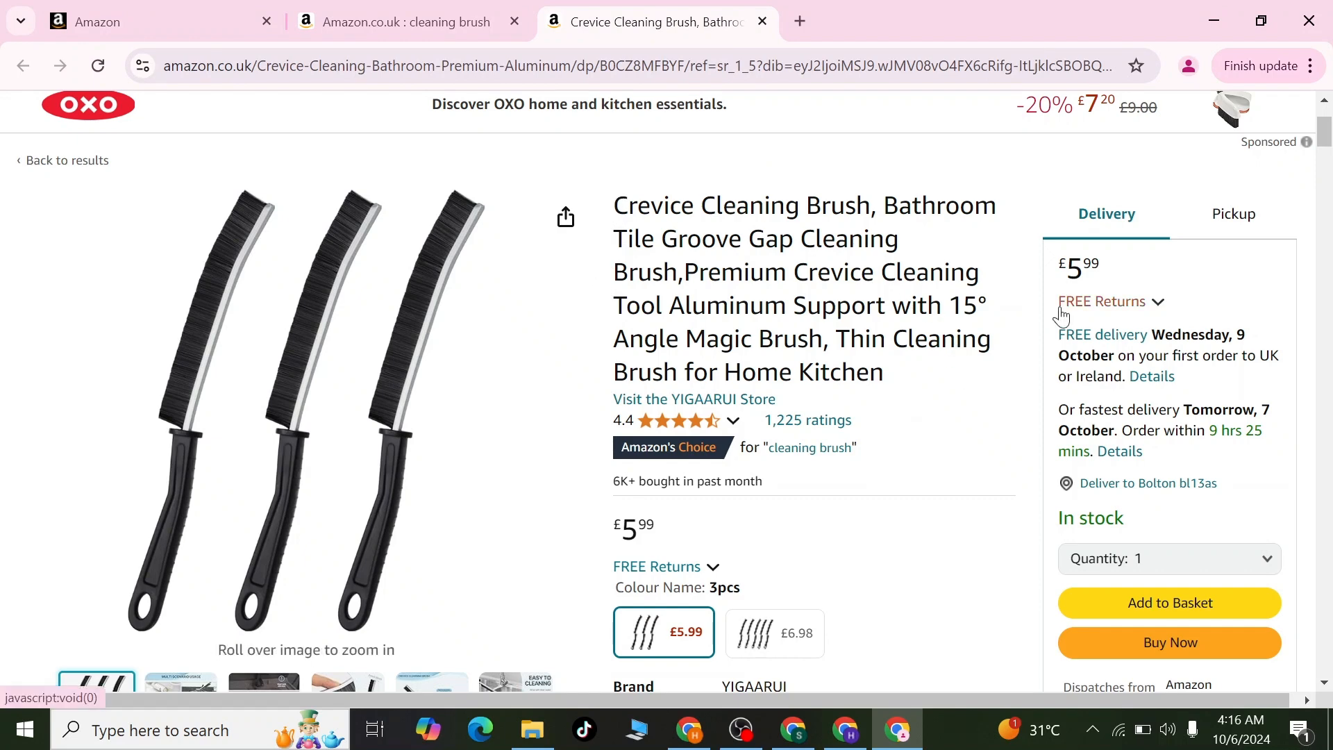
scroll(856, 316, up, 1)
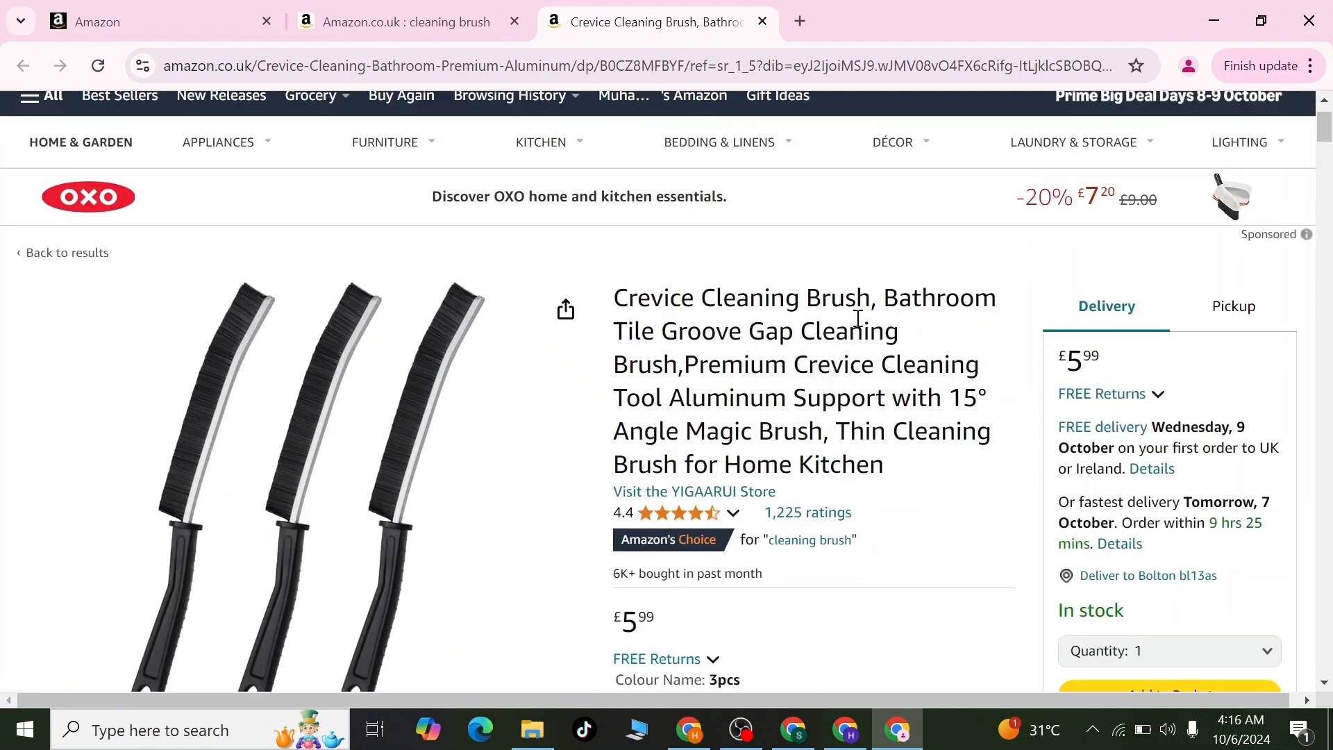
drag(616, 300, 869, 300)
key(ctrl+c)
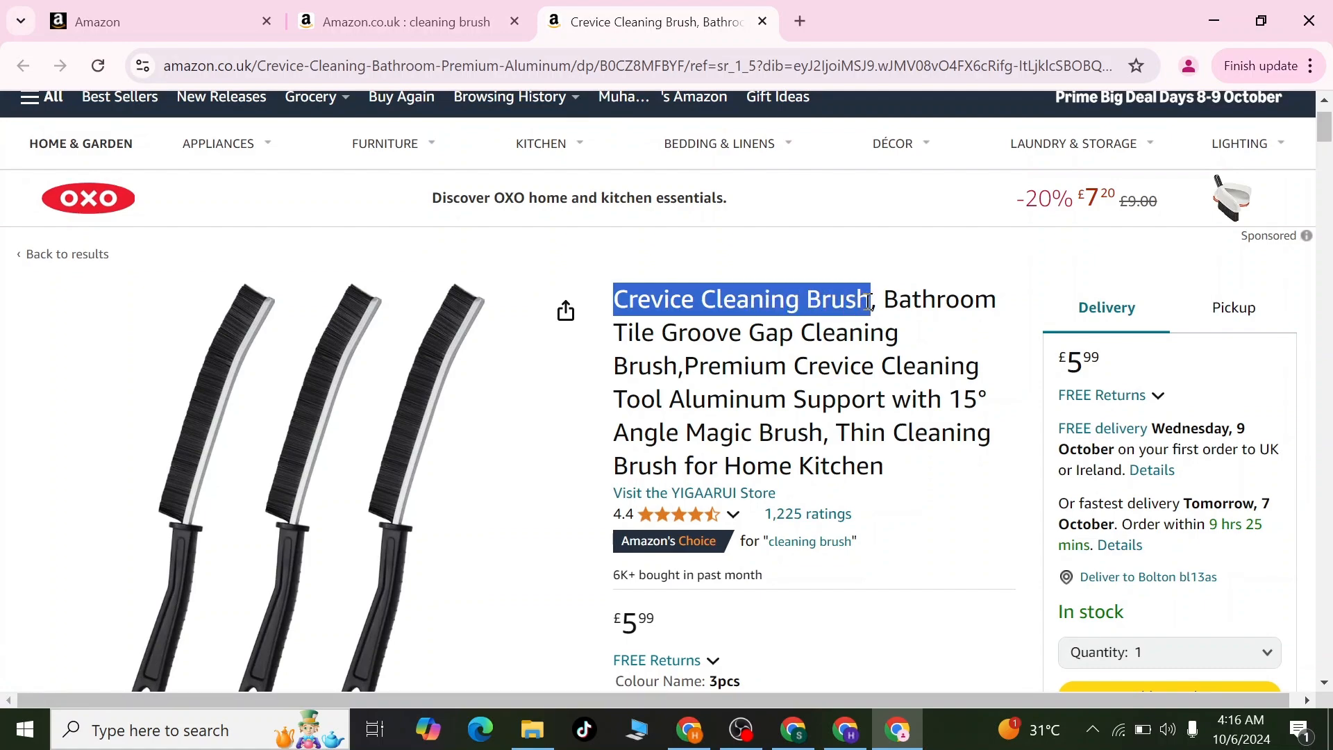
Replace the search on the Amazon.co.uk results page with the copied "Crevice Cleaning Brush" and run it
scroll(868, 300, up, 1)
click(432, 25)
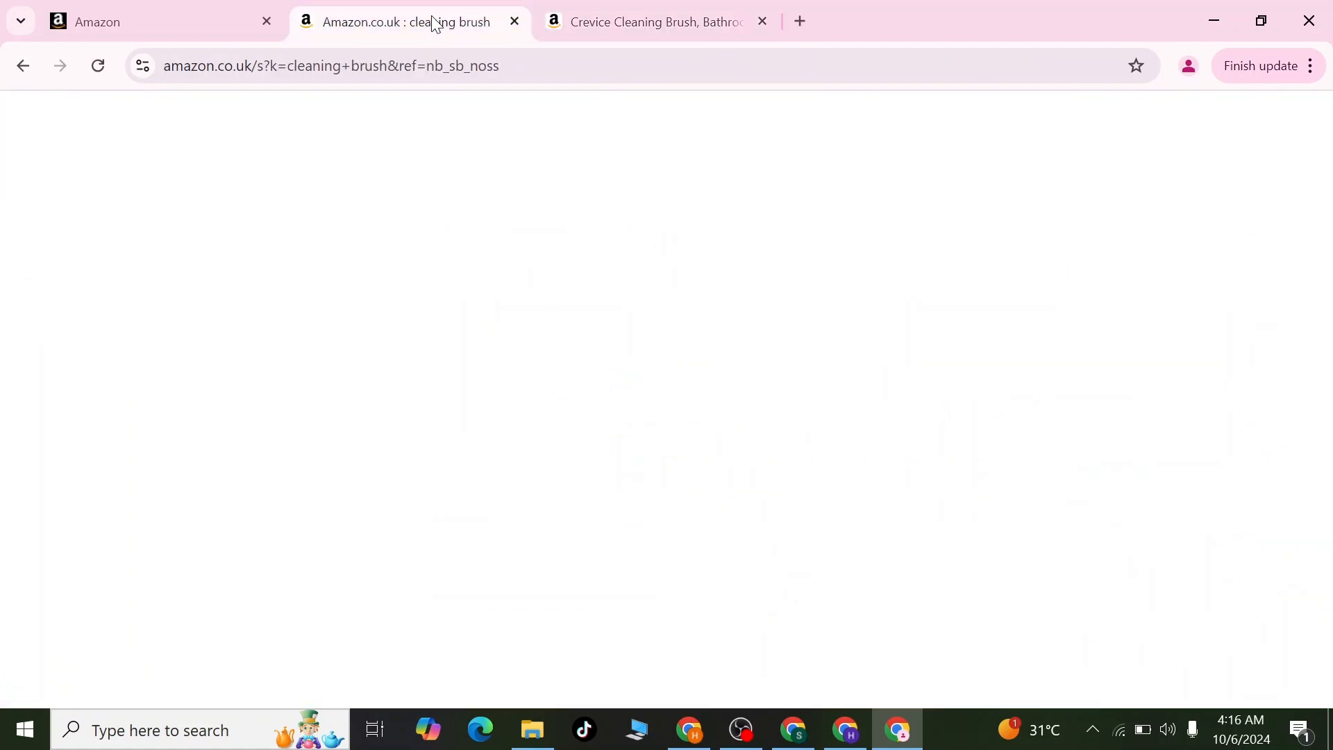
scroll(525, 167, up, 10)
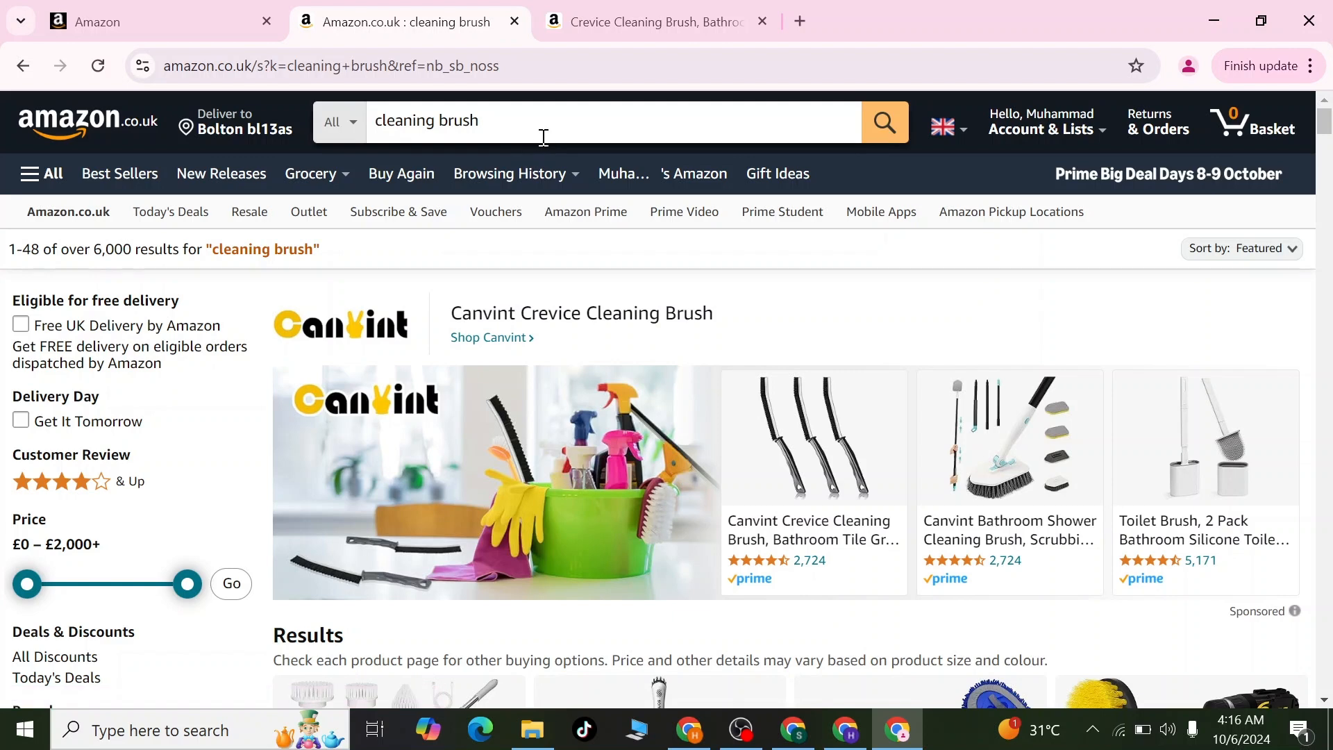
click(547, 136)
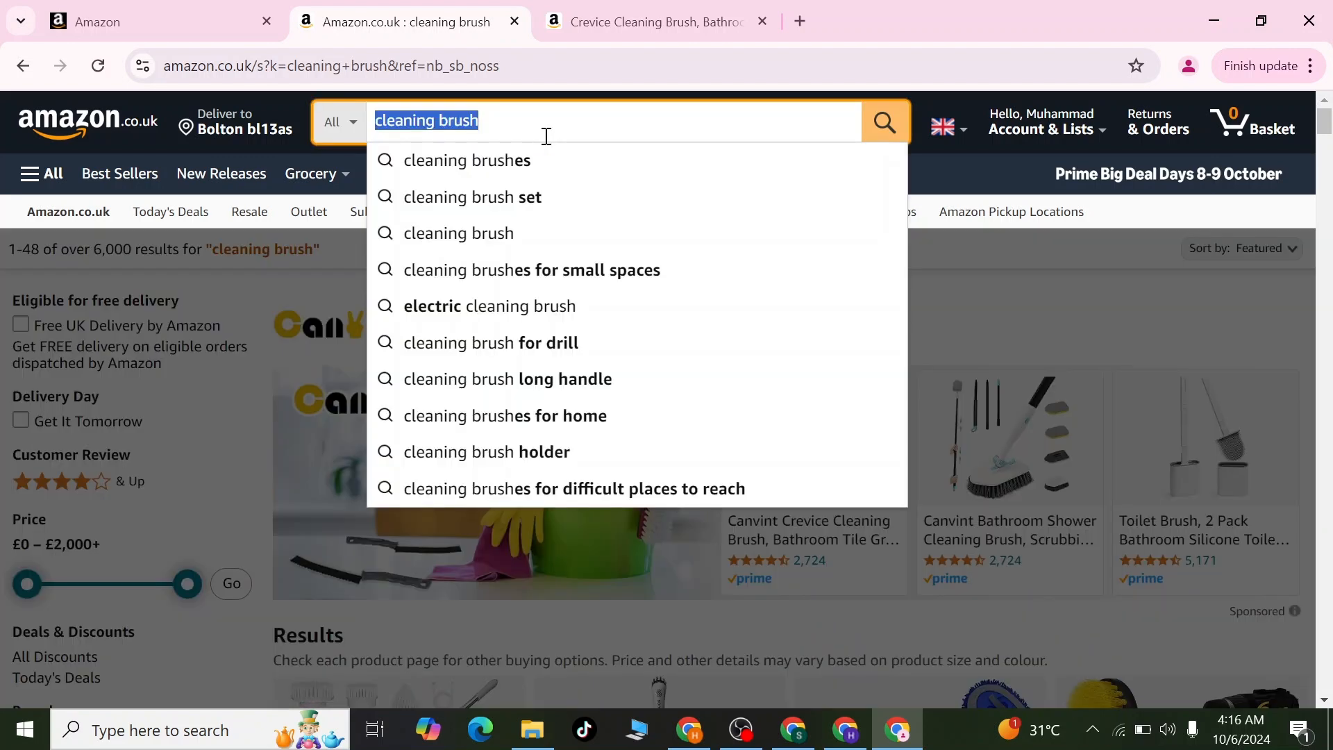
key(ctrl+v)
key(Return)
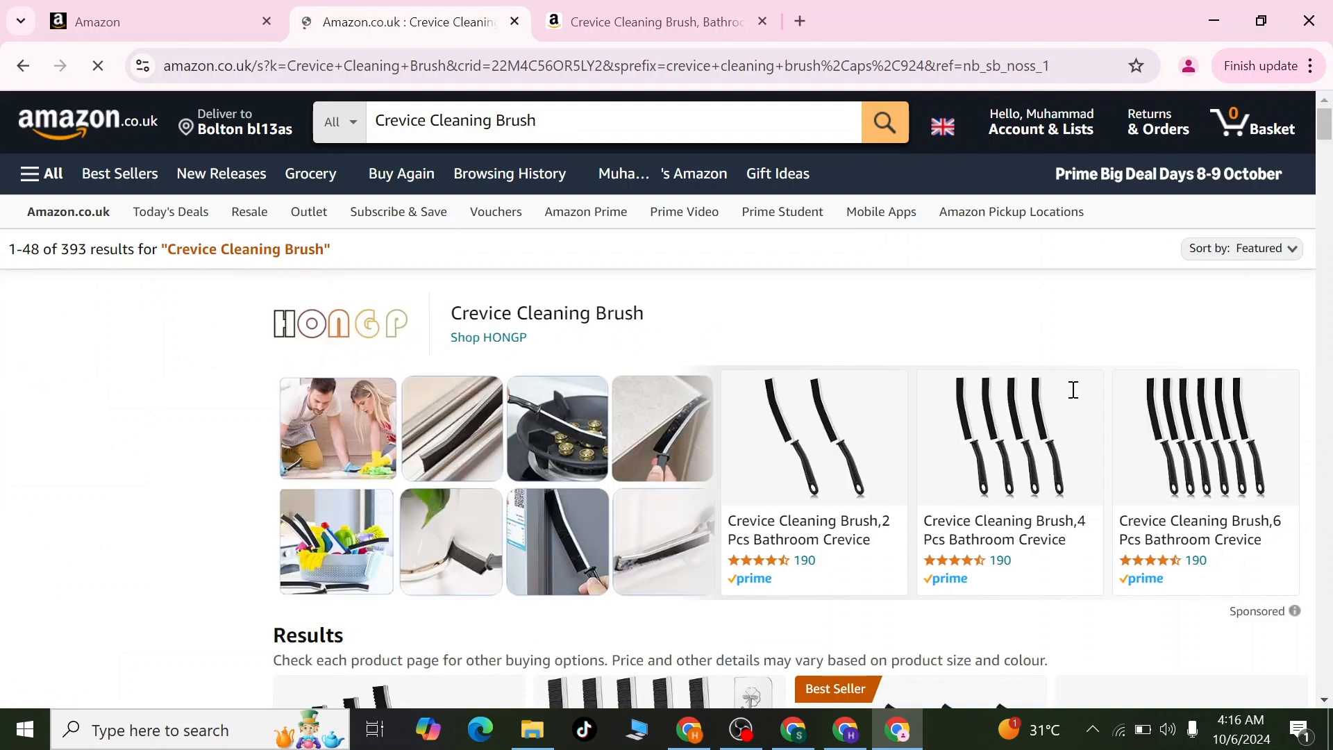
Browse the crevice cleaning brush results and open the TOFYO Hard Bristle 5-Pack listing in a new tab
scroll(1073, 389, down, 6)
scroll(1073, 400, down, 1)
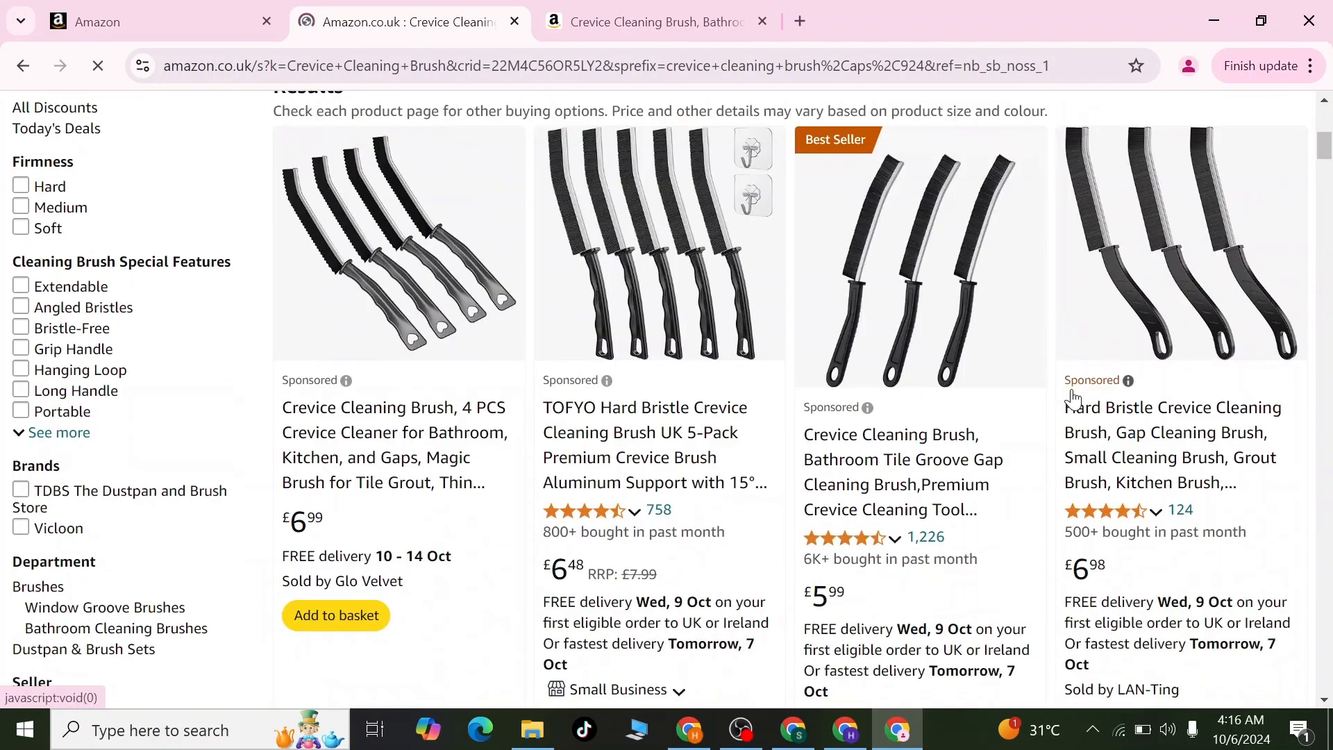
scroll(1072, 389, down, 3)
scroll(1073, 393, down, 7)
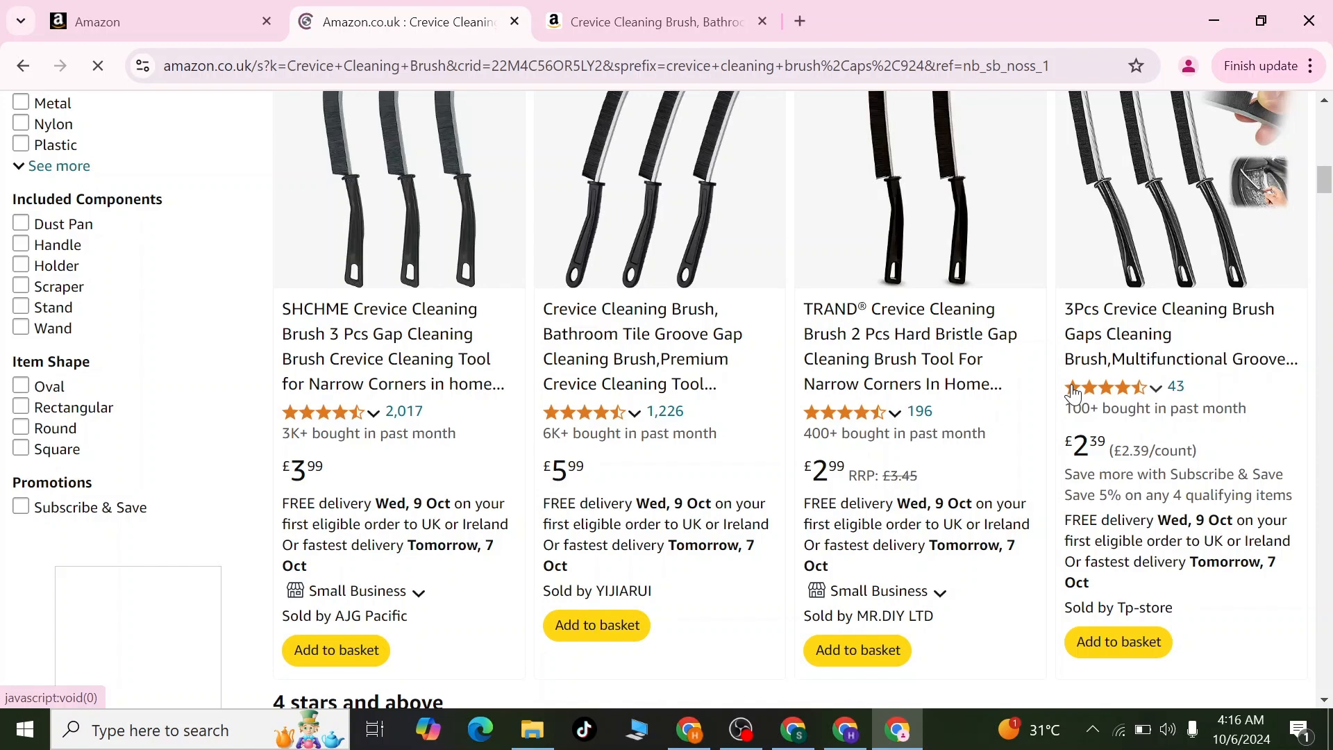
scroll(1073, 393, up, 9)
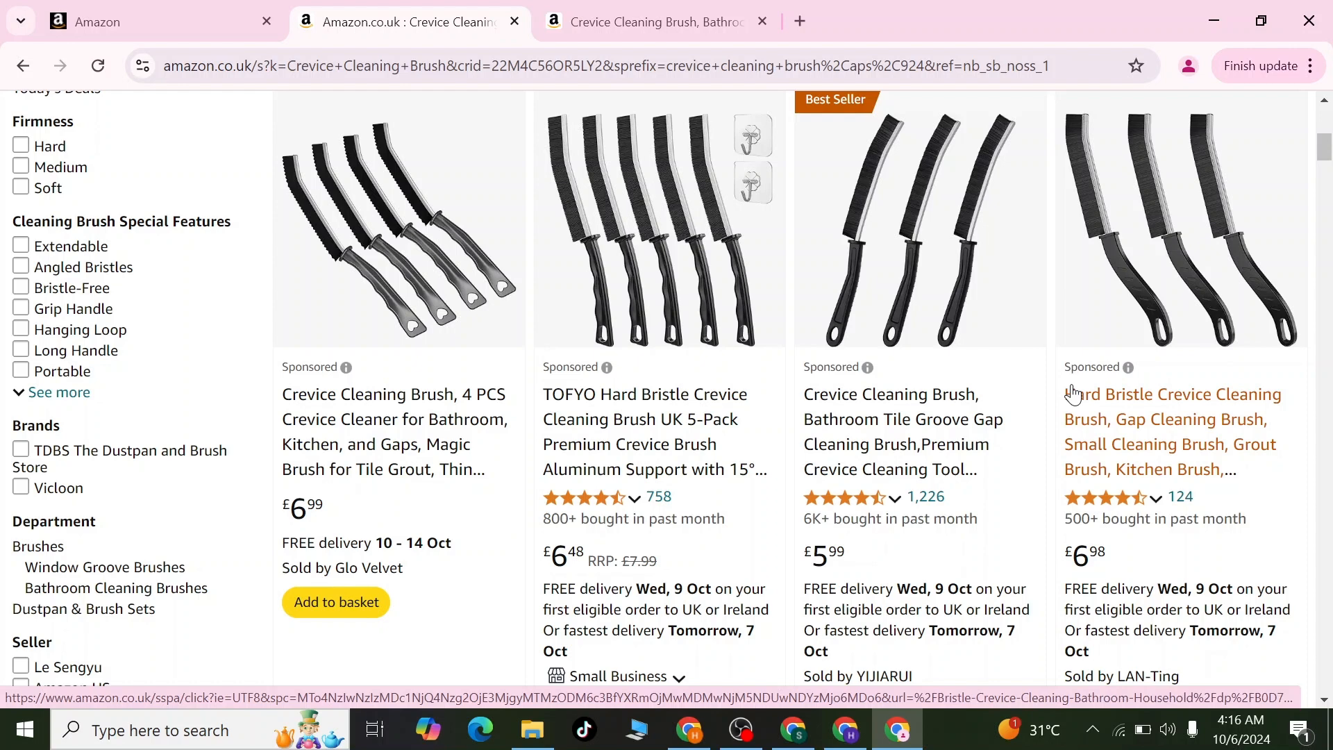
right_click(592, 429)
click(729, 443)
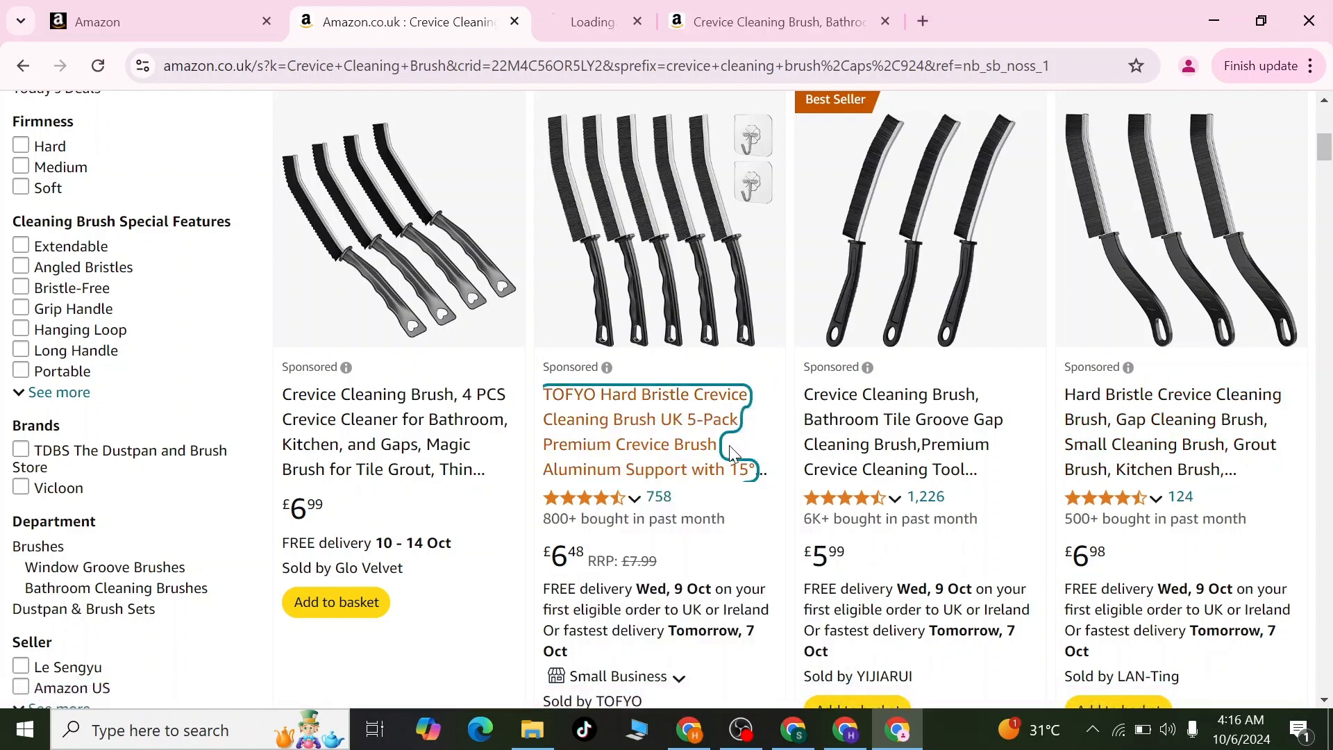
Open the £6.98 Hard Bristle Crevice Cleaning Brush and the SHCHME 3 Pcs brush listings in new tabs
right_click(1161, 443)
click(1034, 458)
scroll(1034, 464, down, 10)
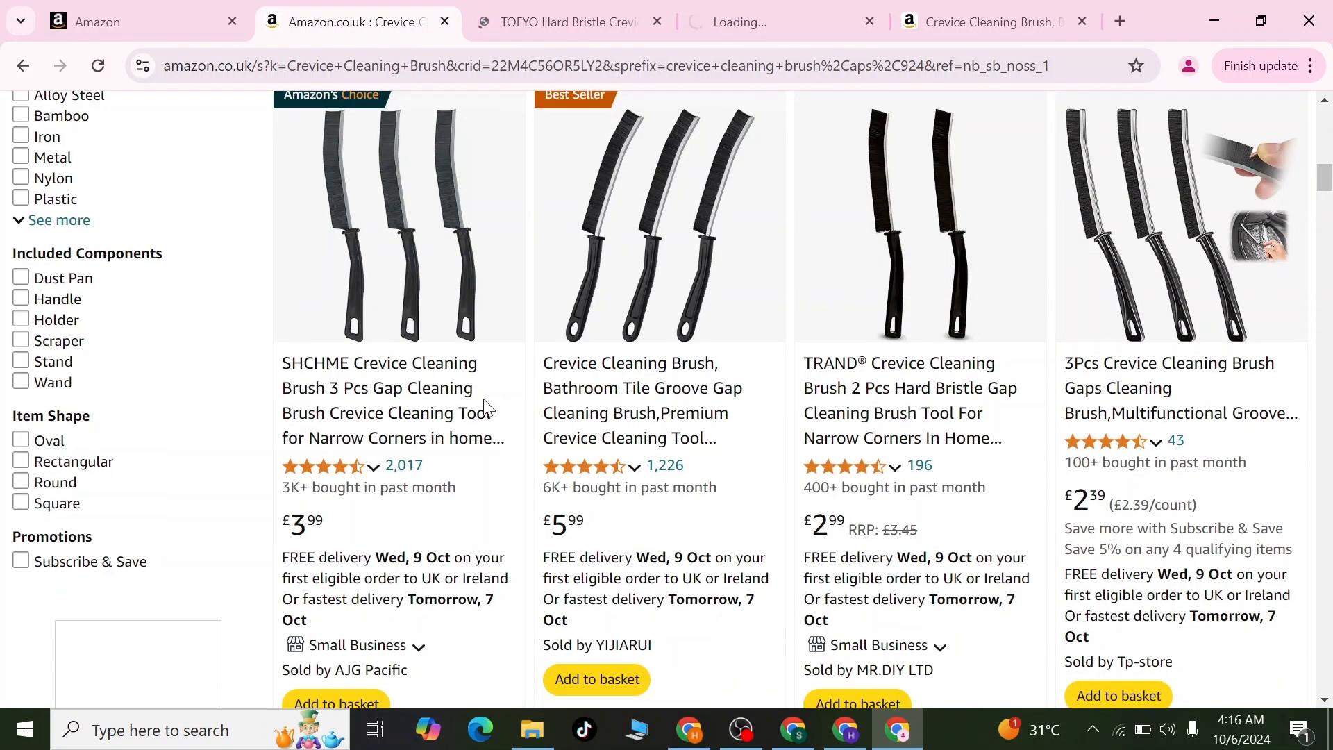
right_click(403, 406)
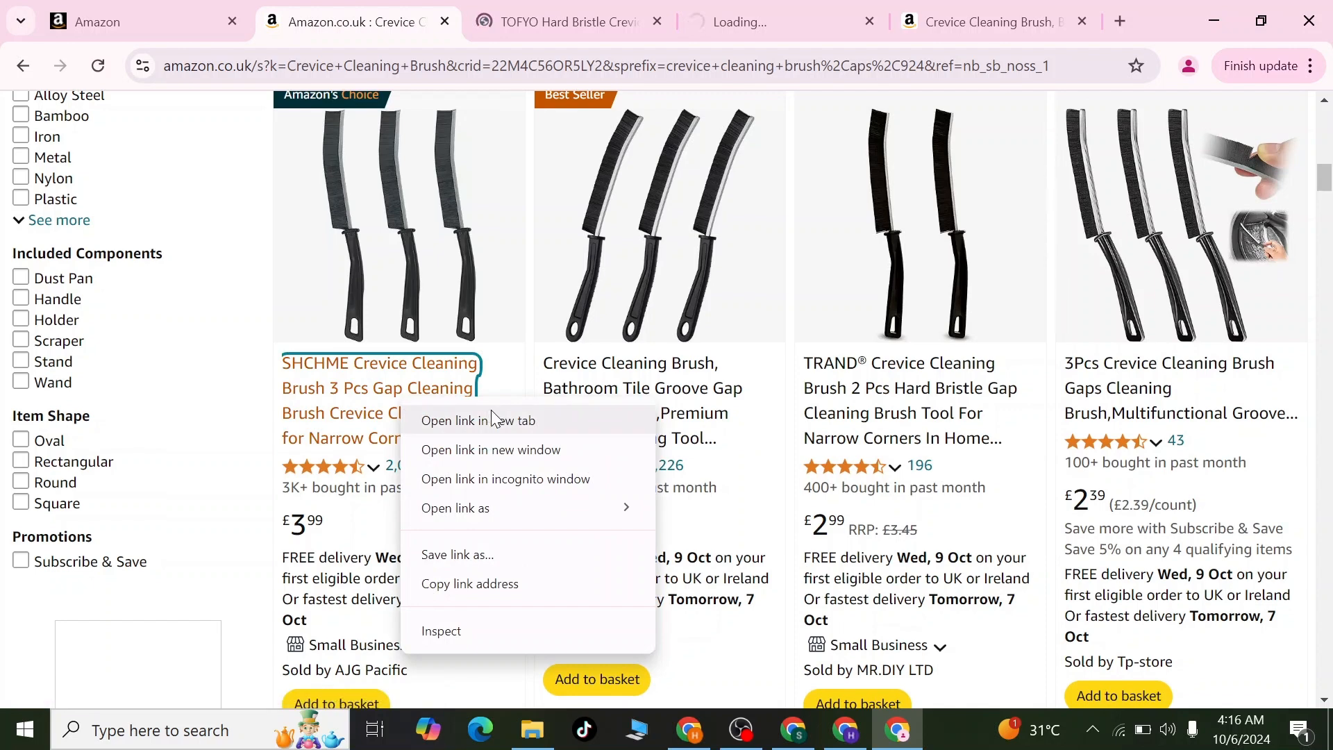
click(493, 411)
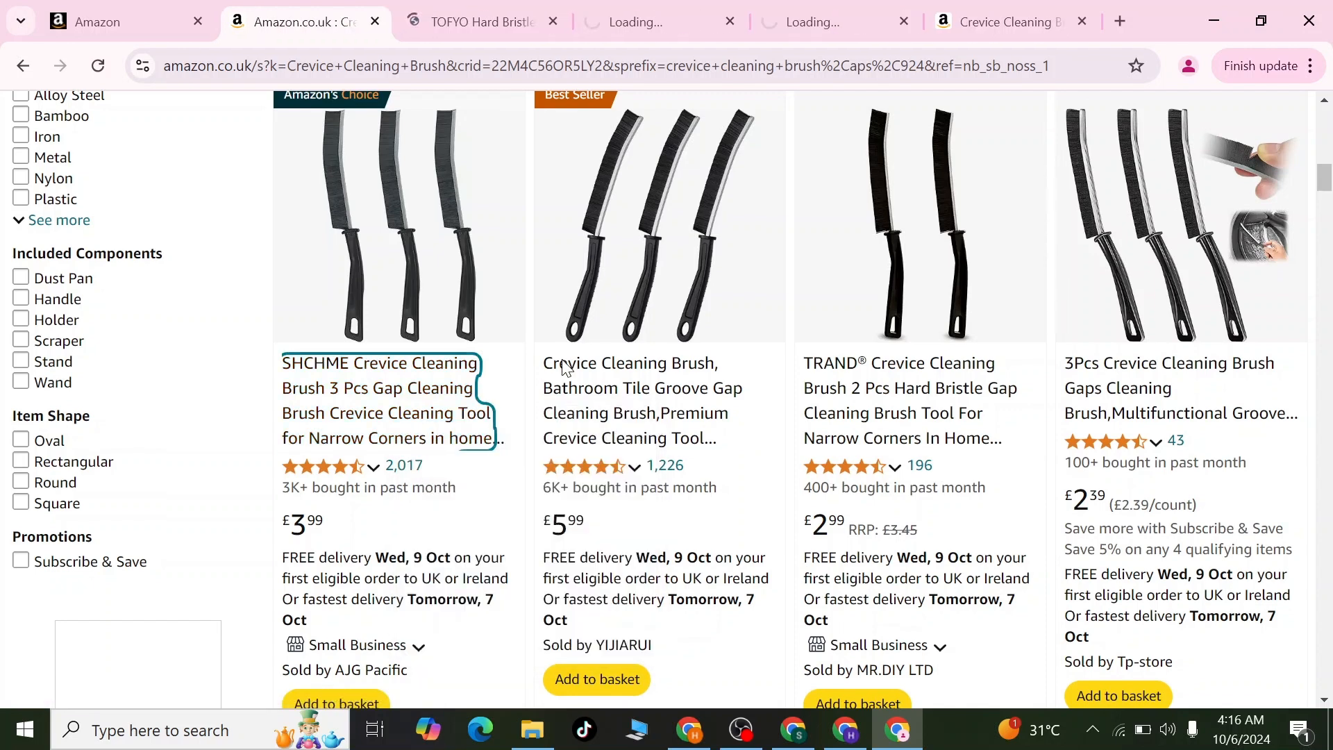
Review the title, price and product details on the TOFYO Hard Bristle Crevice Cleaning Brush page
click(482, 3)
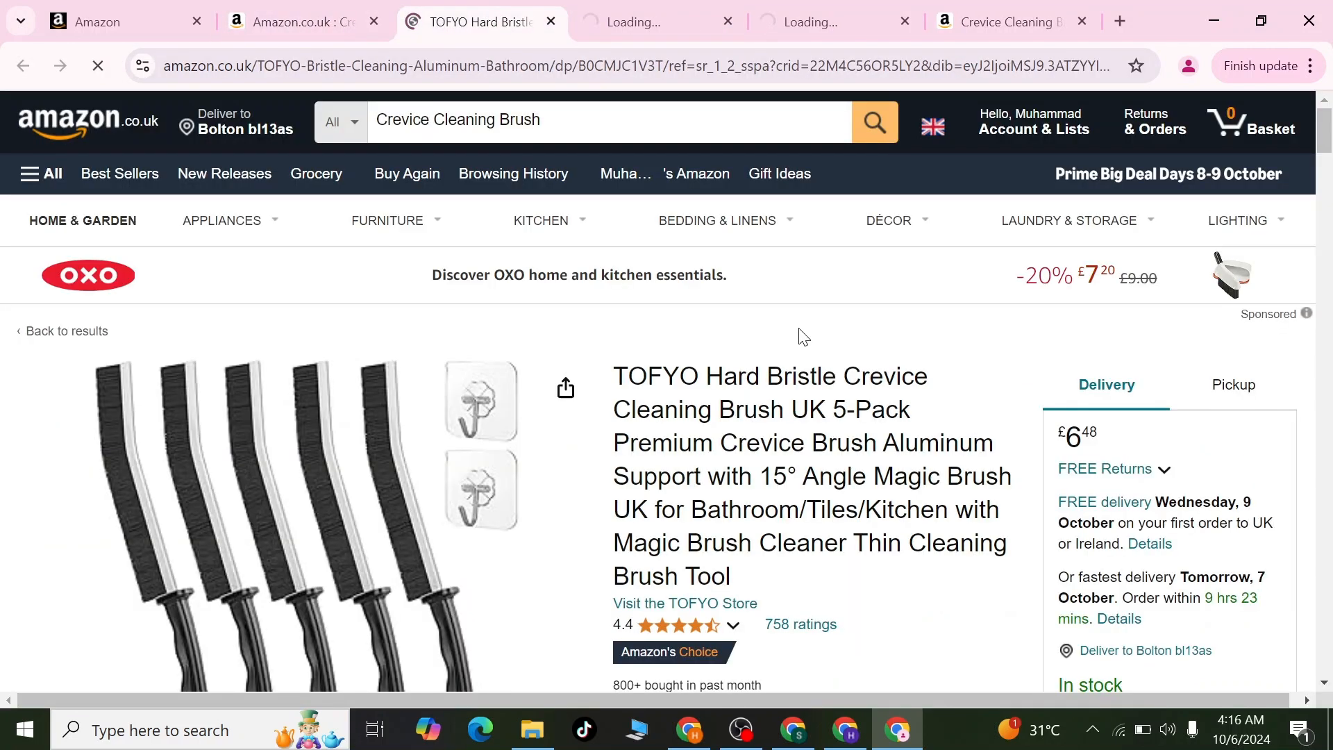
scroll(942, 430, down, 2)
scroll(942, 423, down, 2)
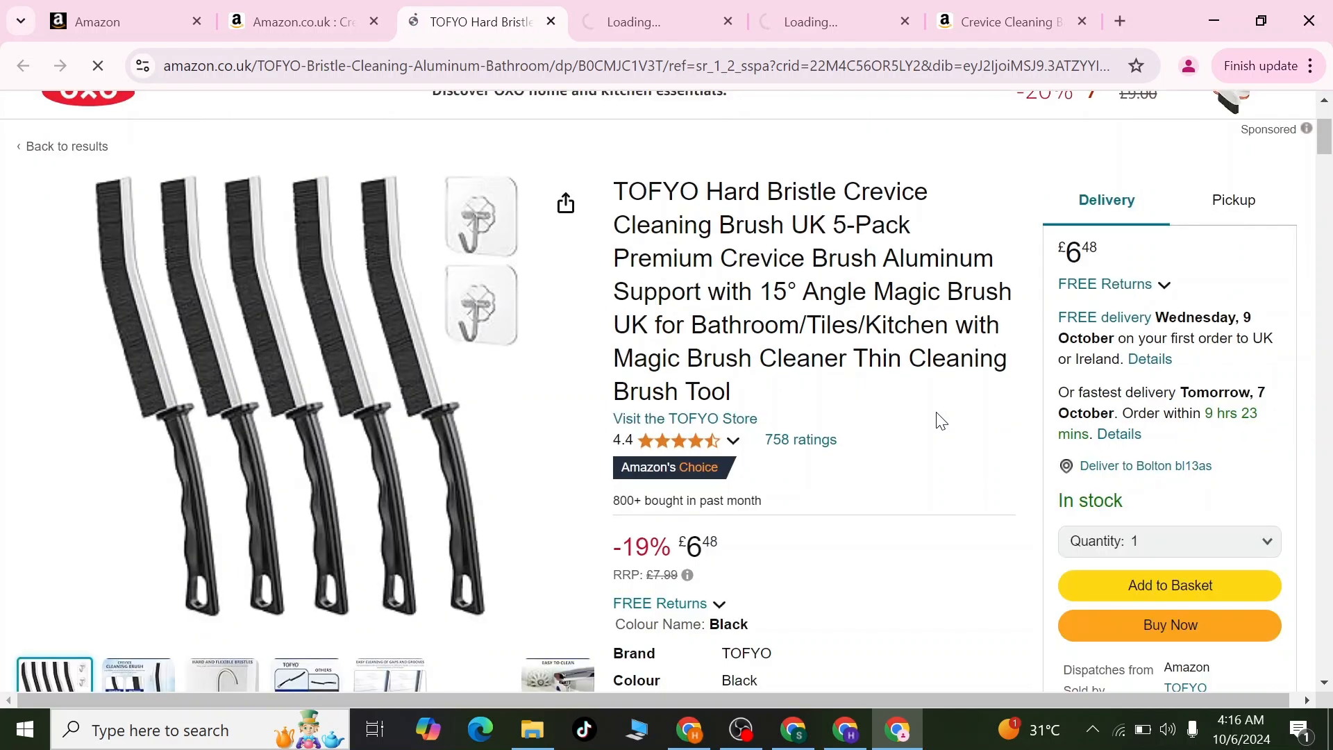
scroll(942, 422, up, 1)
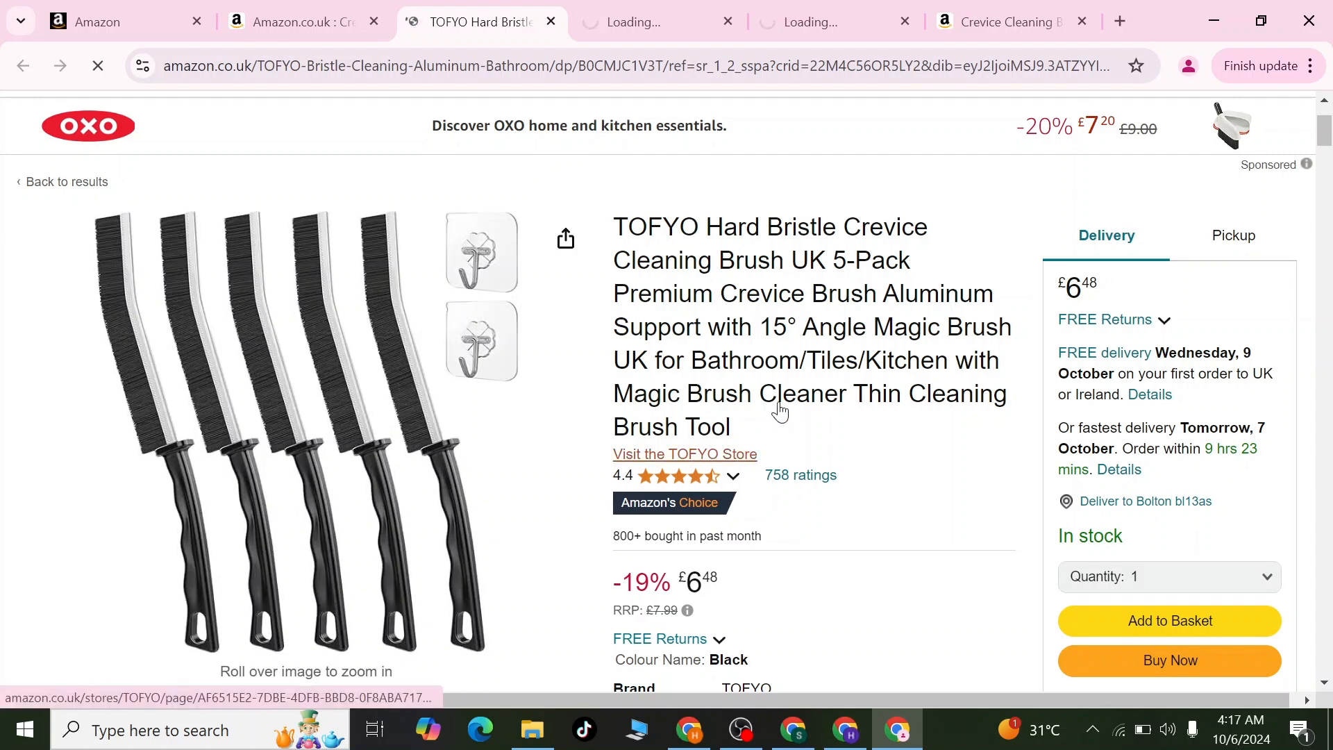
Copy the TOFYO listing's title without the brand name and paste it into a new message in ChatGPT
drag(699, 222, 828, 448)
key(ctrl+c)
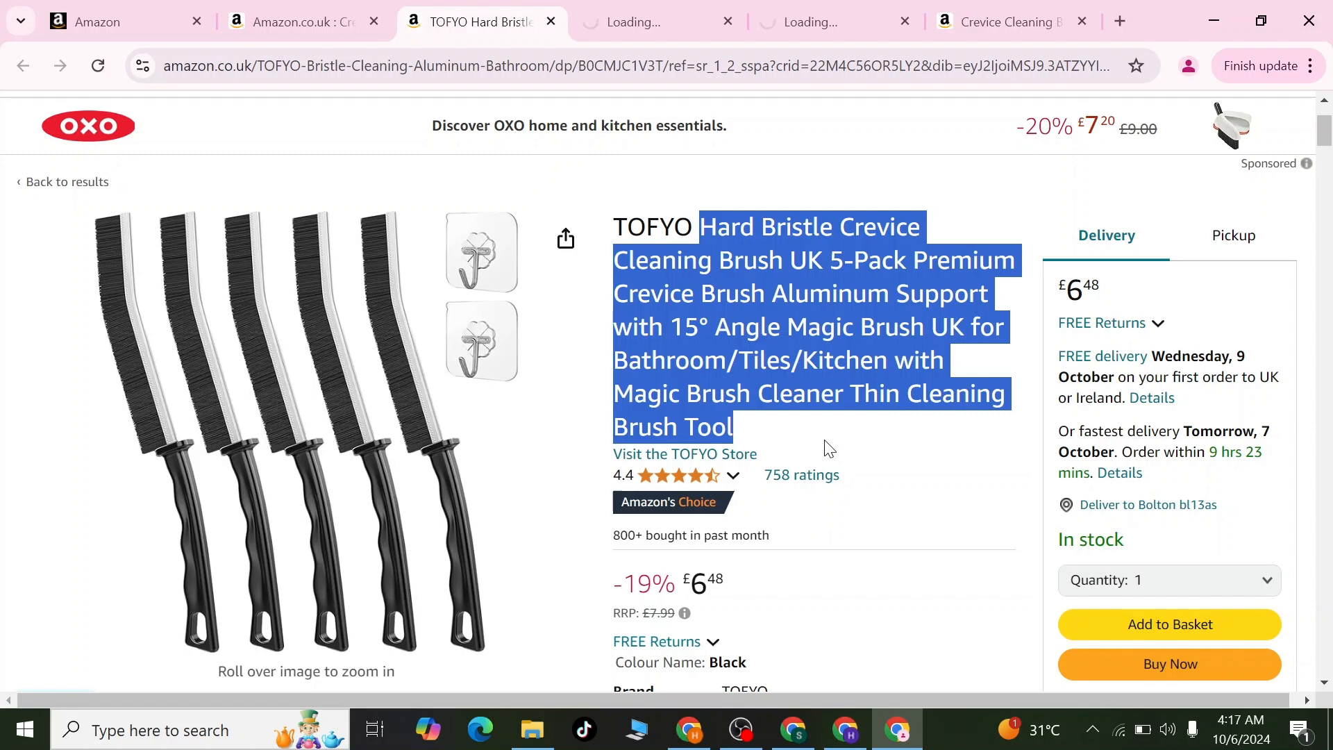
click(689, 729)
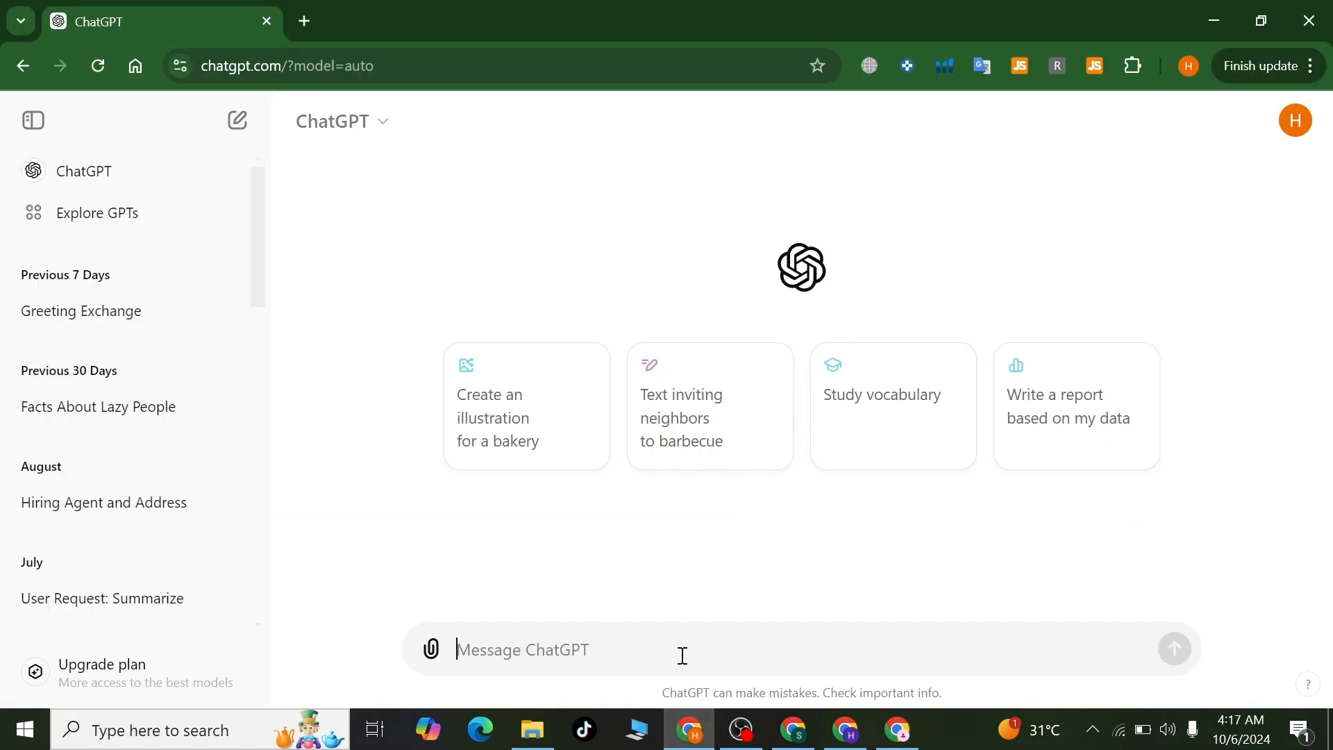
key(ctrl+v)
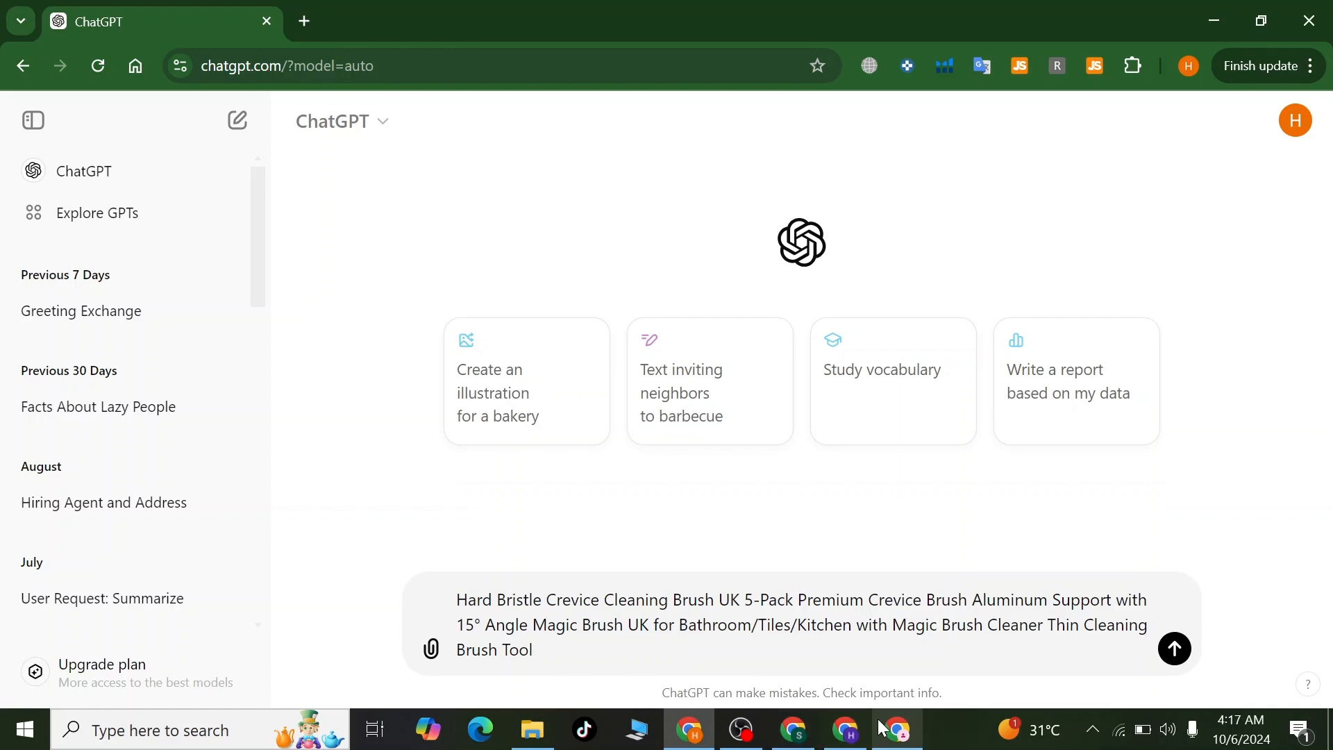
Copy the full title of the PESTON Hard Bristle Crevice Cleaning Brush listing on Amazon.co.uk and append it to the ChatGPT message
click(897, 729)
click(650, 28)
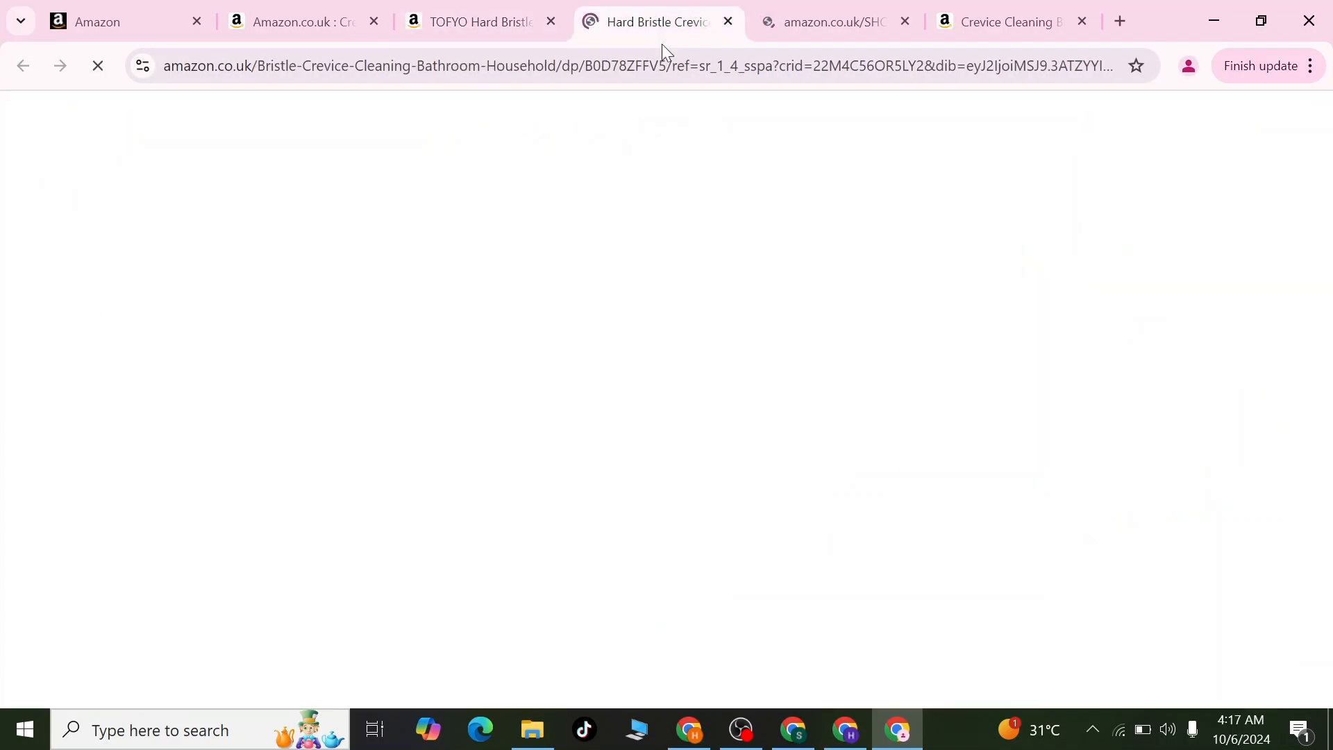
drag(617, 384, 780, 581)
key(ctrl+c)
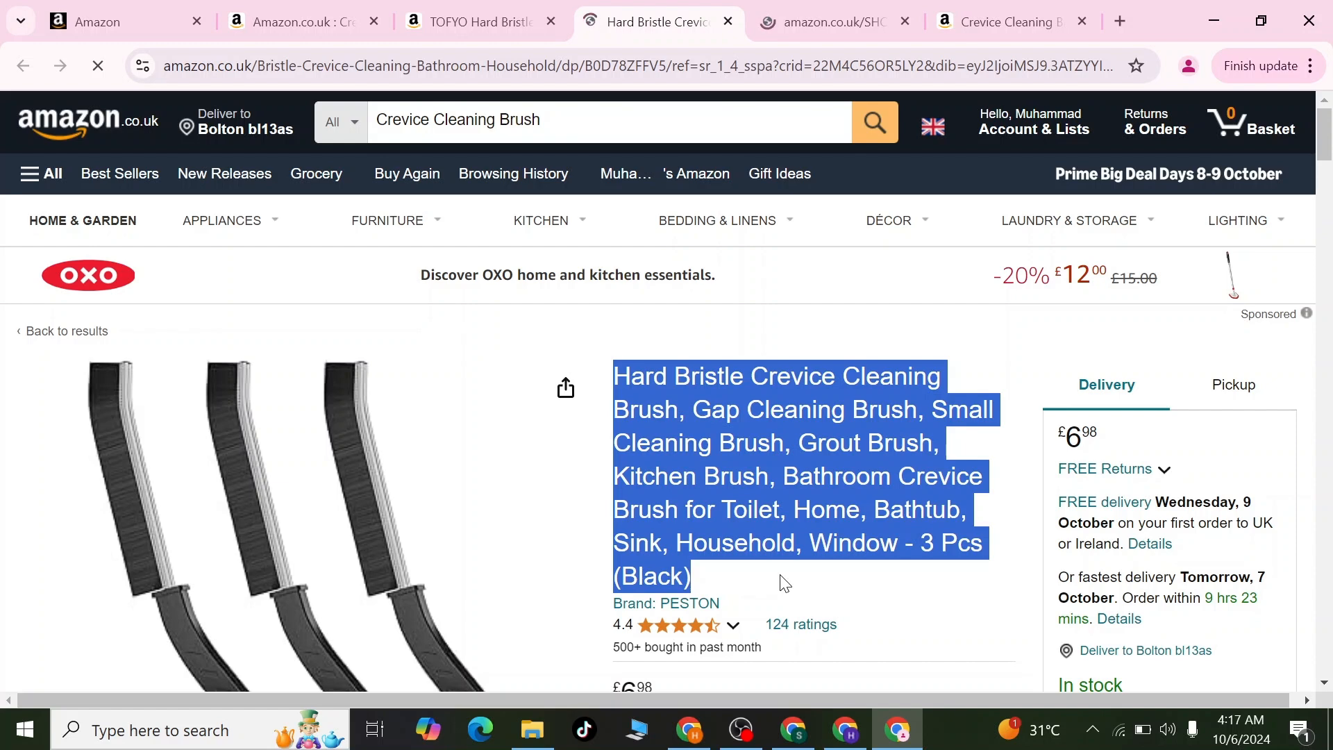
key(alt+Tab)
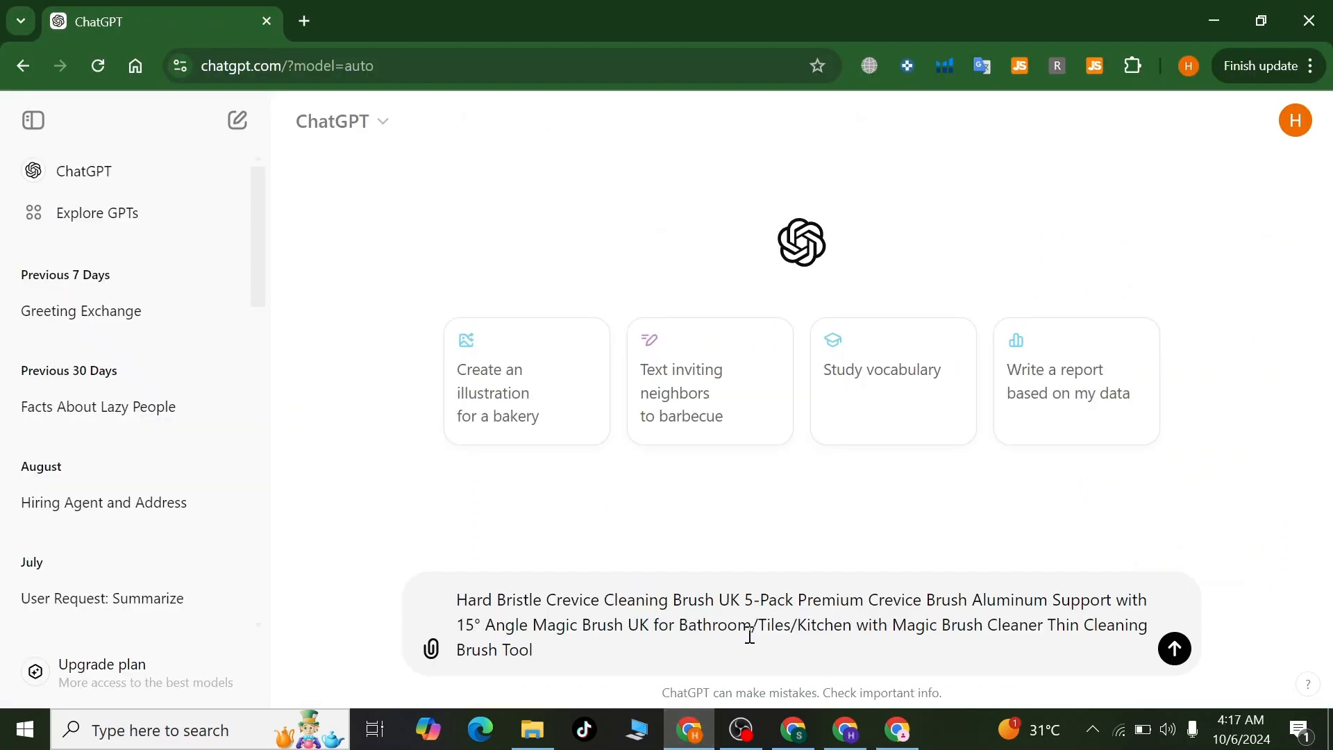
key(ctrl+v)
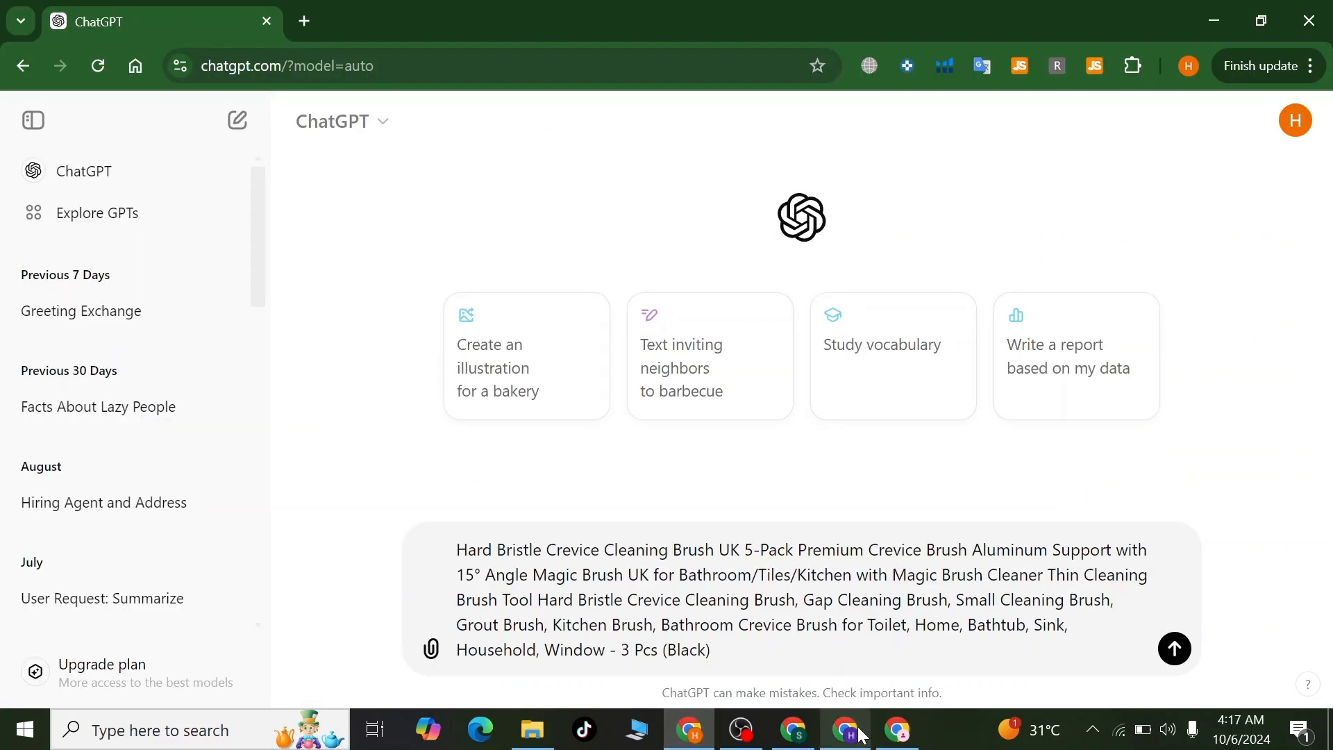
Copy the SHCHME listing's title from "Crevice Cleaning Brush 3 Pcs" through the first "(Plastic)" and append it to the ChatGPT message
click(898, 729)
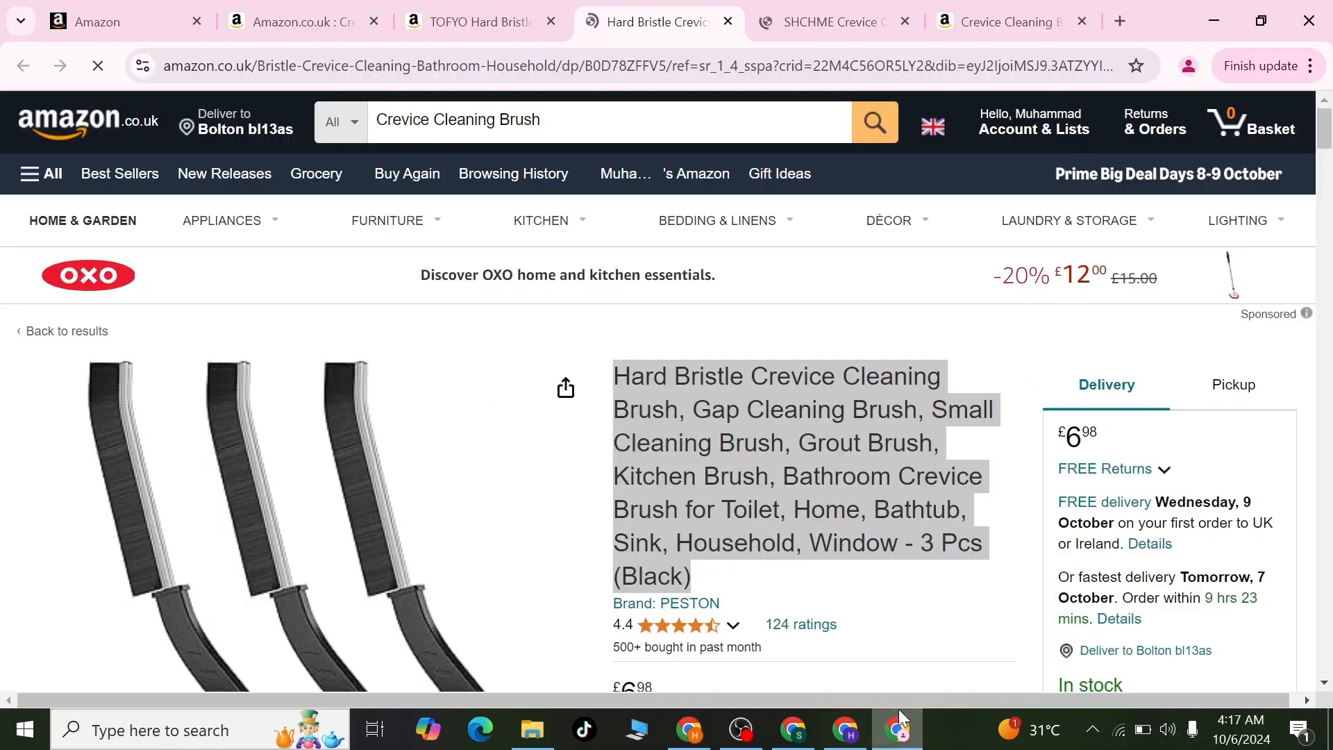
click(861, 9)
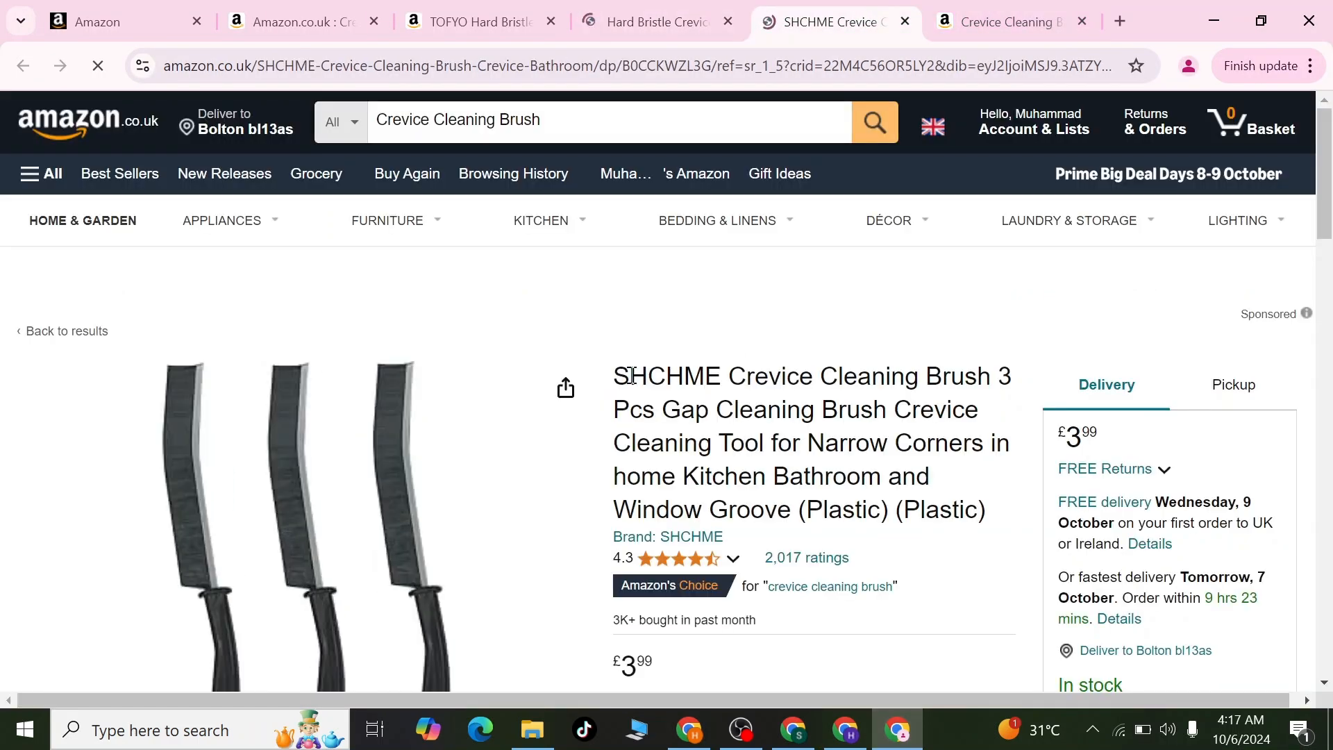
drag(735, 379, 898, 514)
key(ctrl+c)
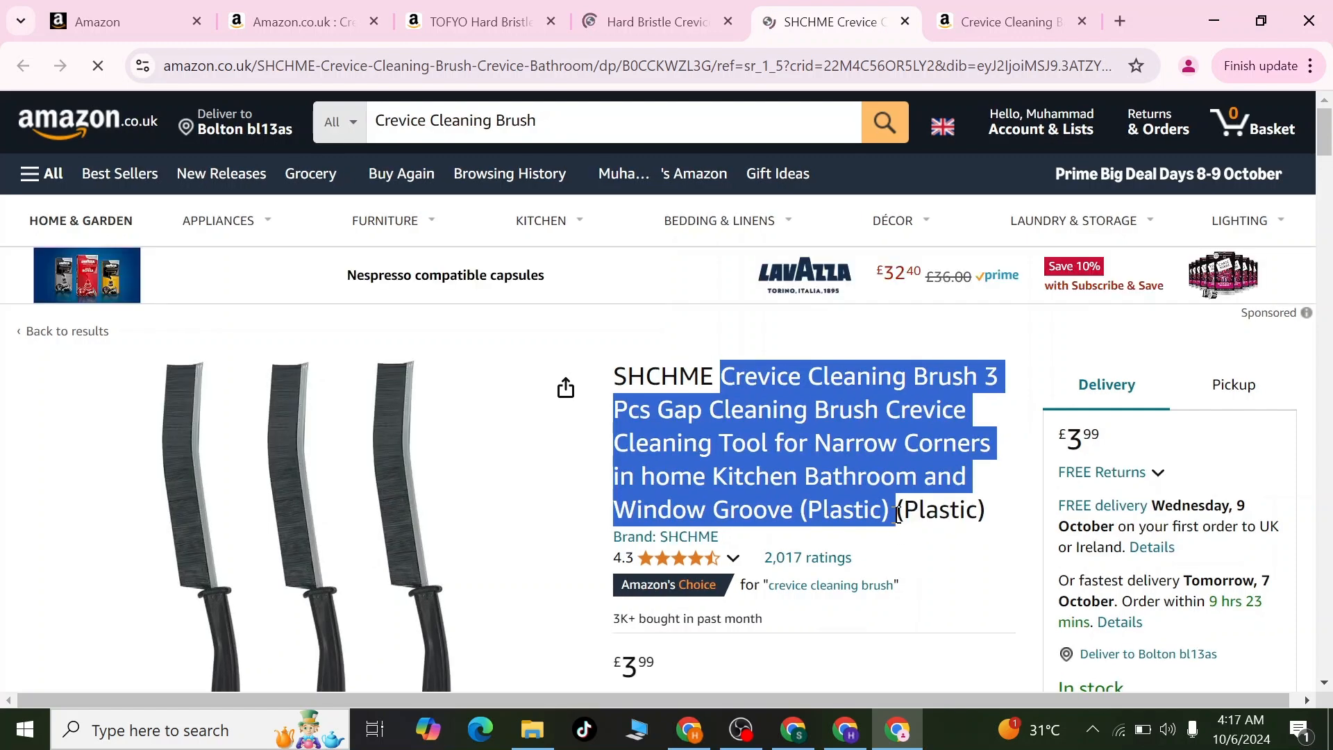
click(689, 729)
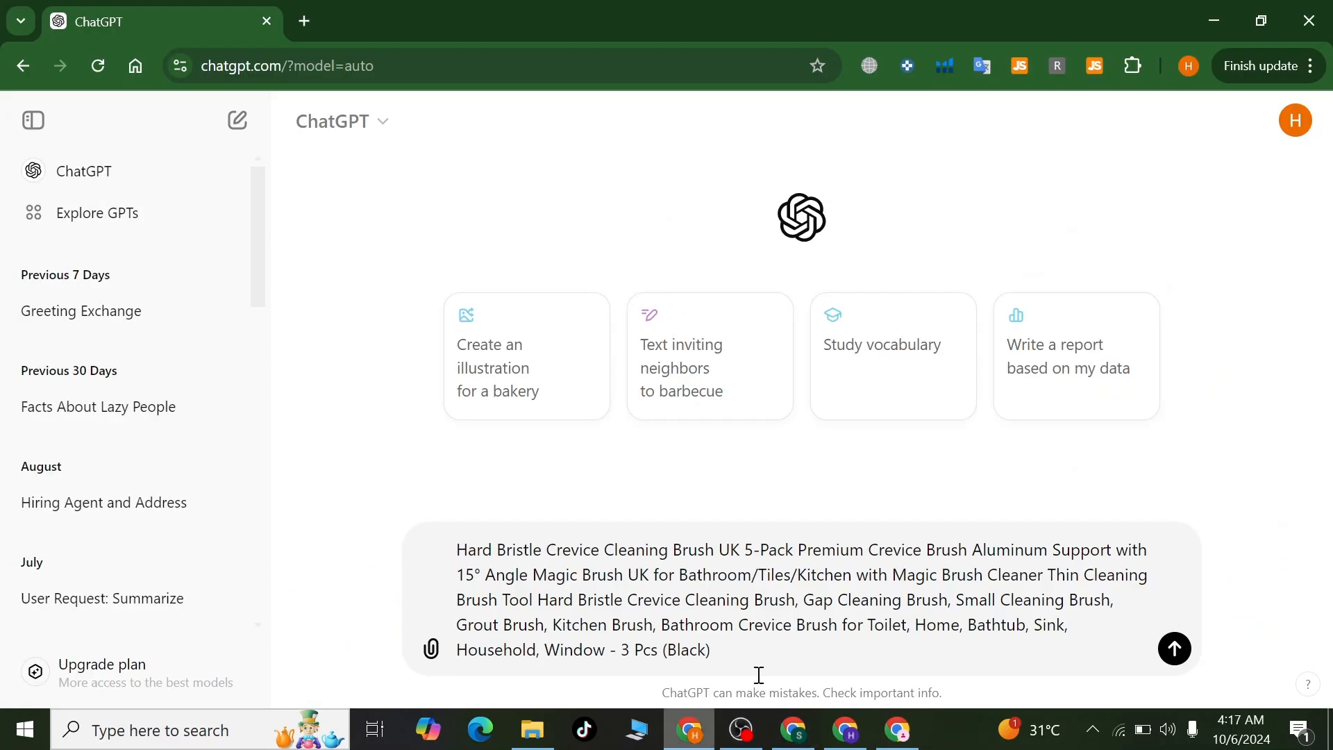
key(ctrl+v)
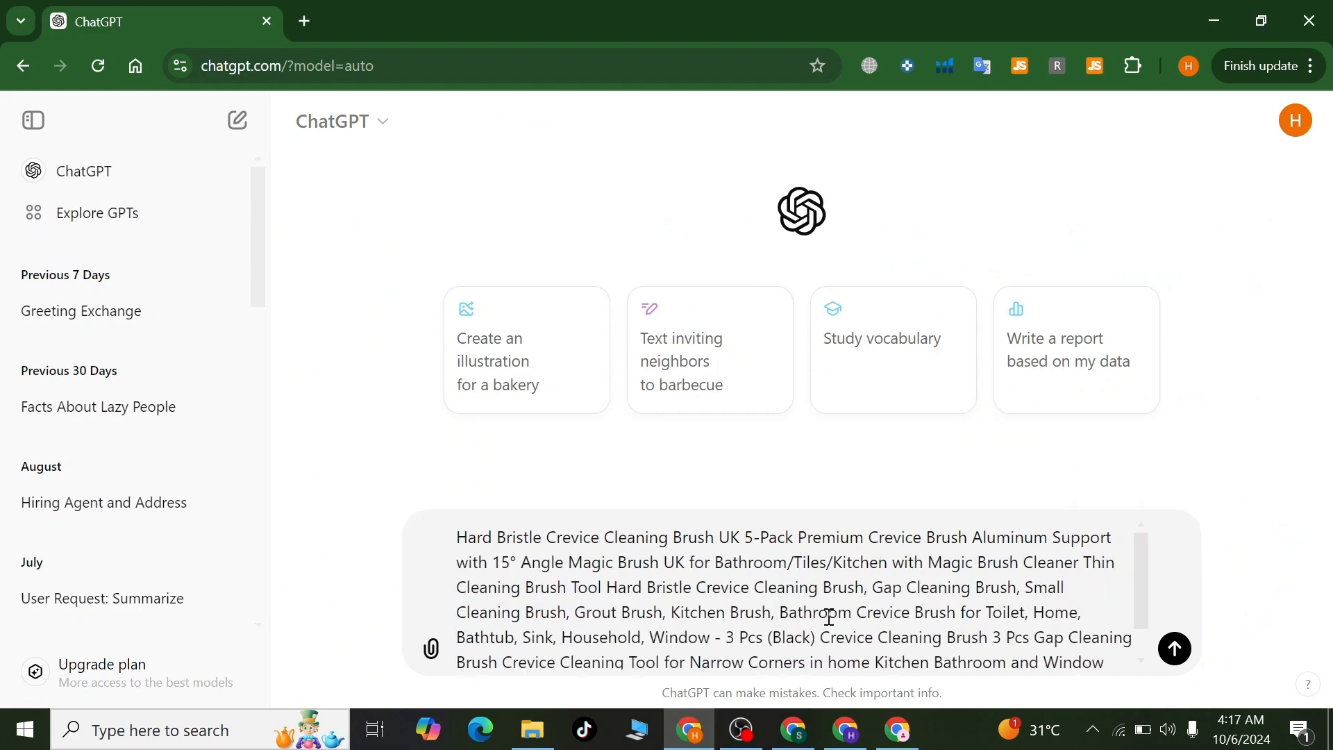
Copy the full title of the YIGAARUI Crevice Cleaning Brush listing on Amazon.co.uk and append it to the ChatGPT message
key(alt+Tab)
click(958, 23)
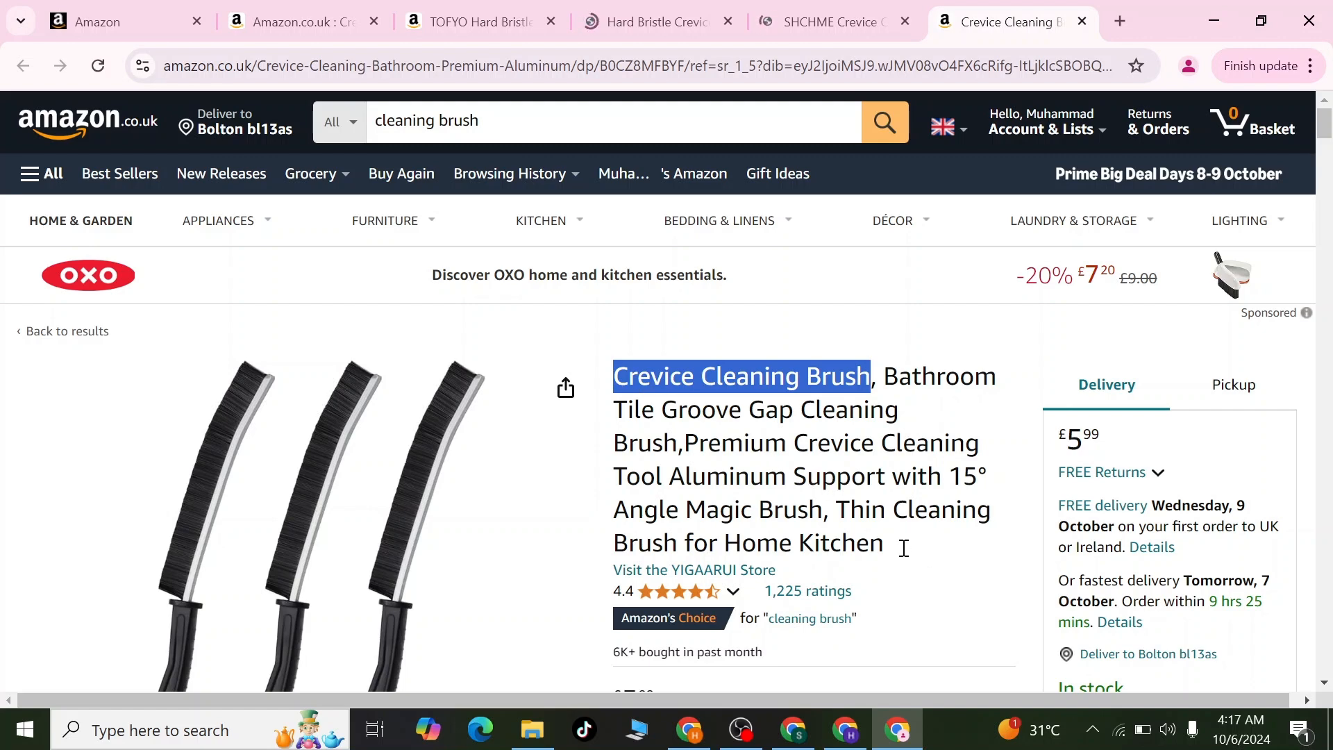
click(741, 408)
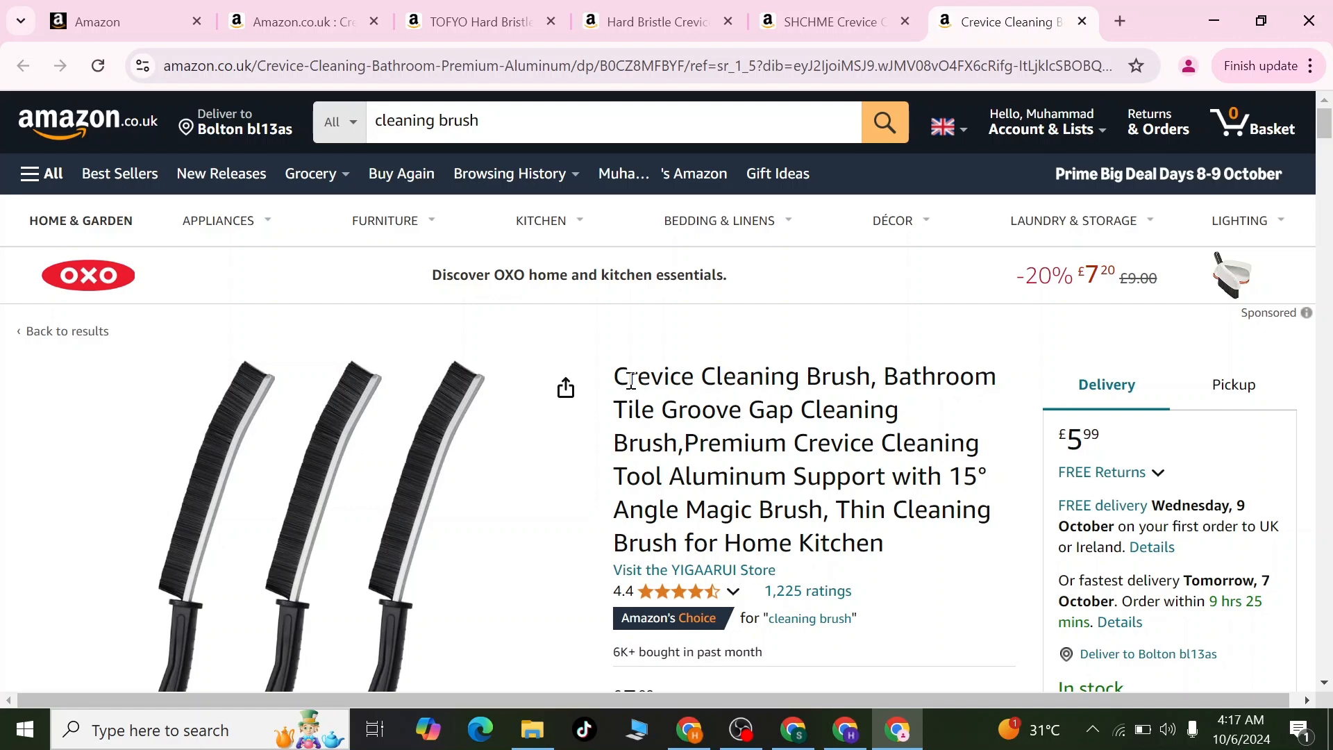
drag(622, 377, 924, 553)
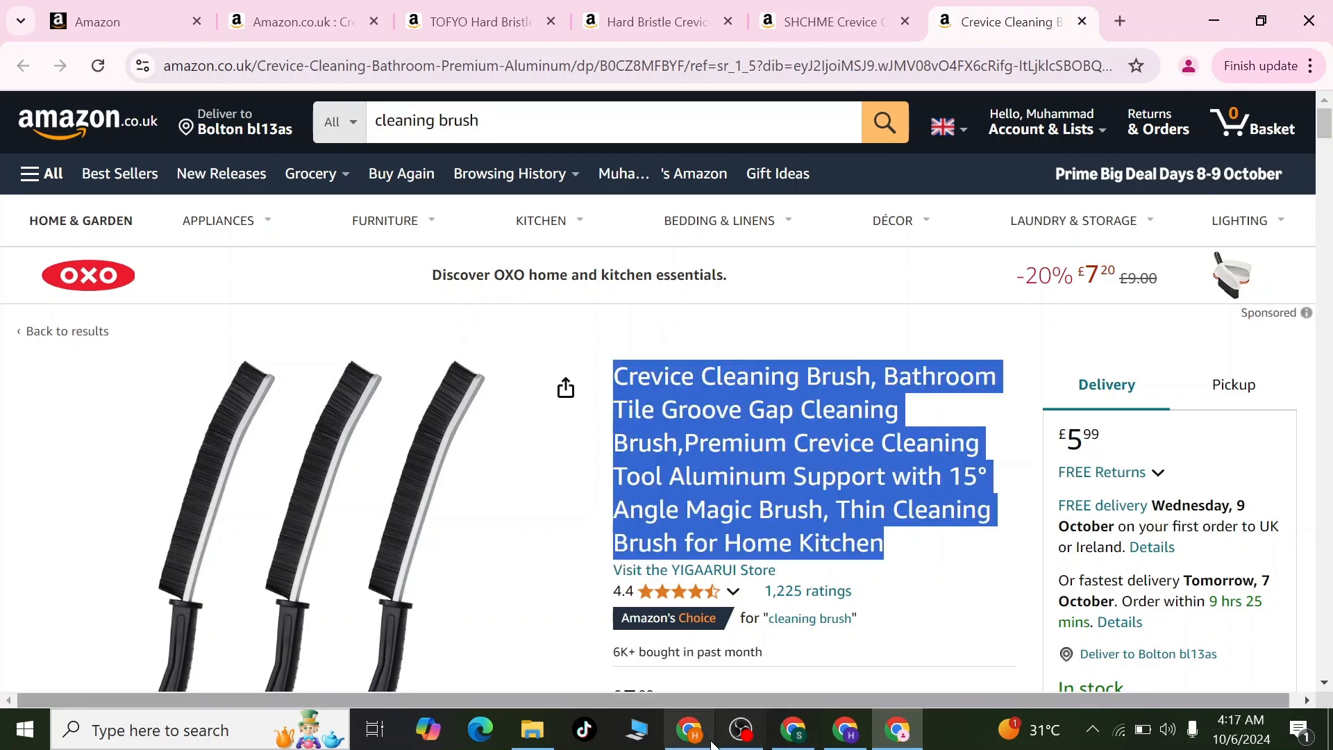
click(690, 729)
scroll(1047, 656, down, 1)
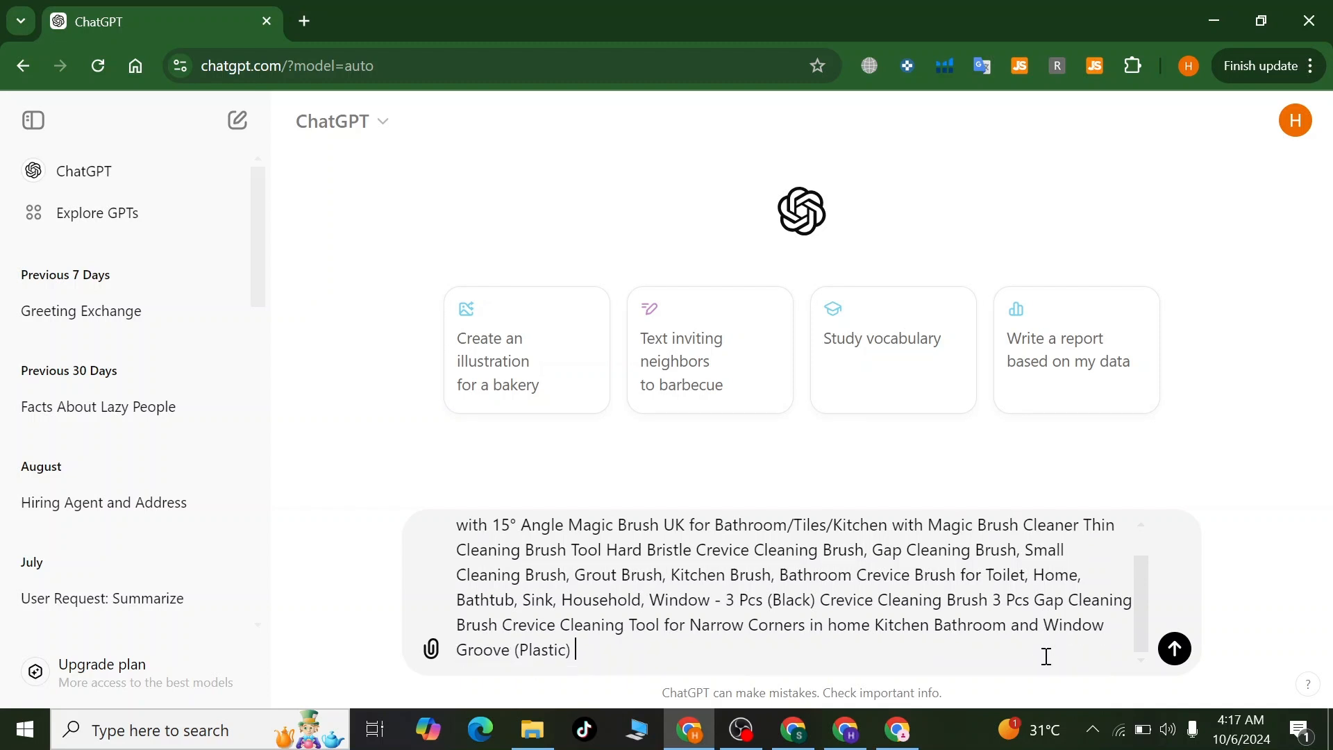
key(ctrl+v)
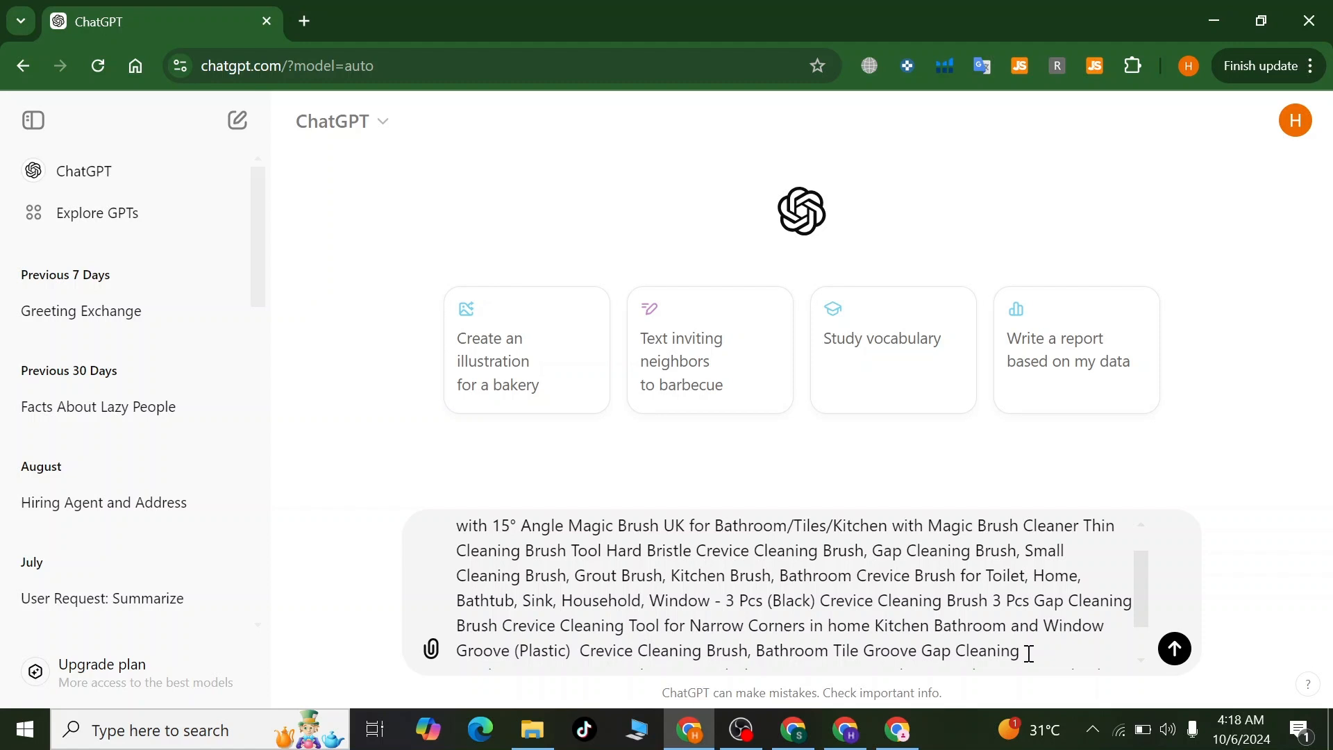
Add "these are the details of my product" after the pasted titles, correcting the spelling of "product"
text(re)
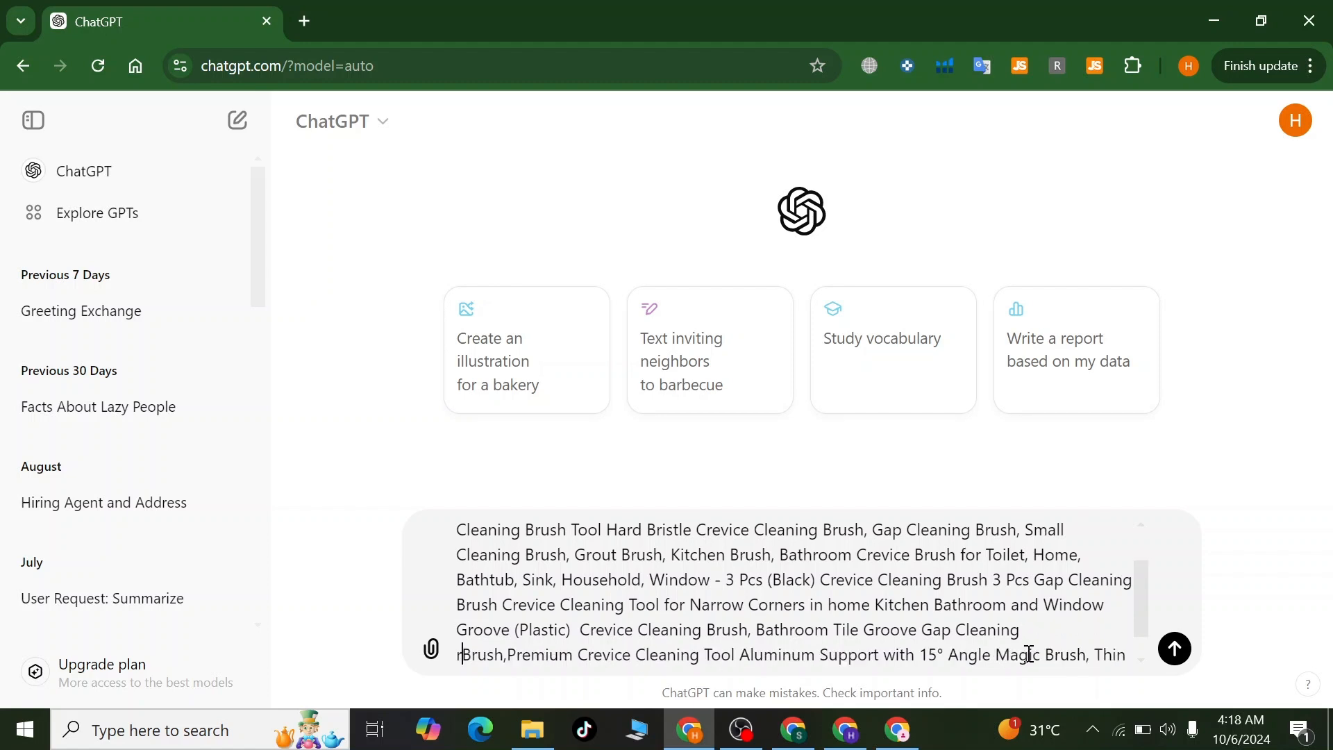
key(BackSpace)
key(BackSpace)
scroll(953, 649, down, 1)
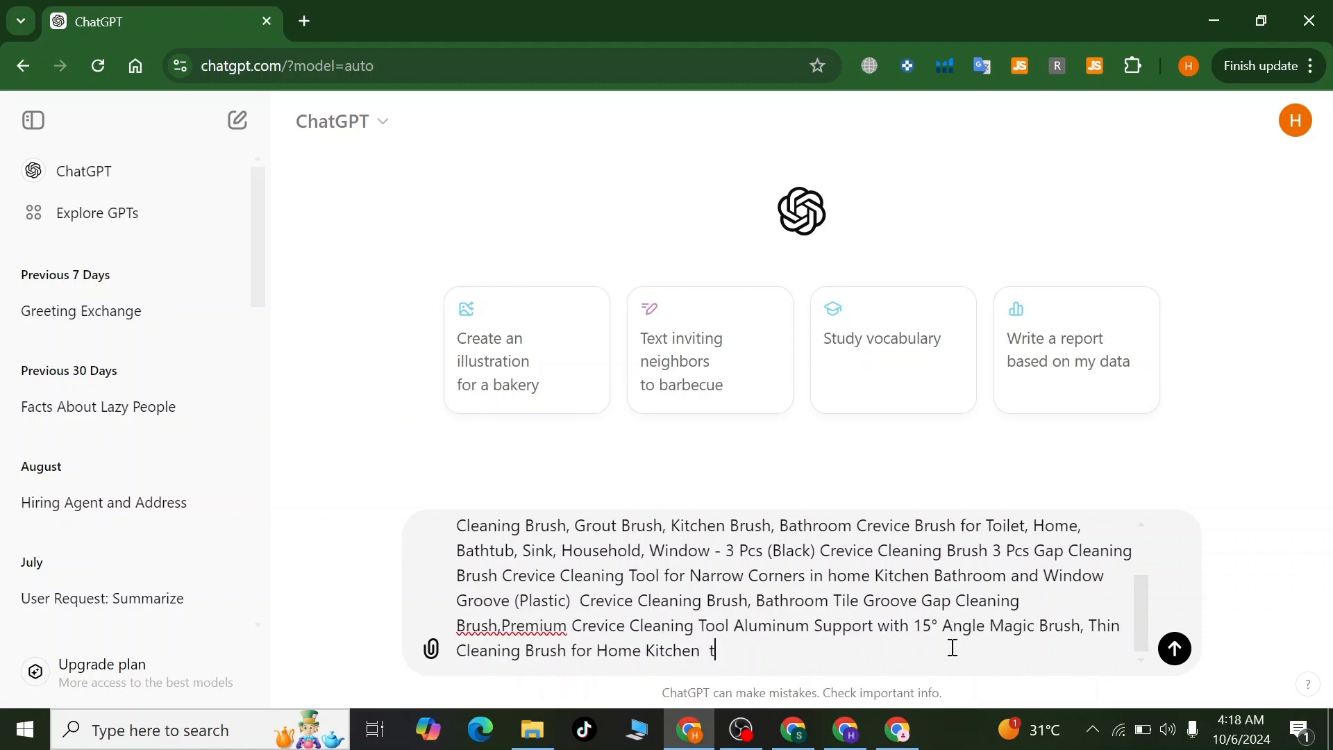
text(hese  are the detail)
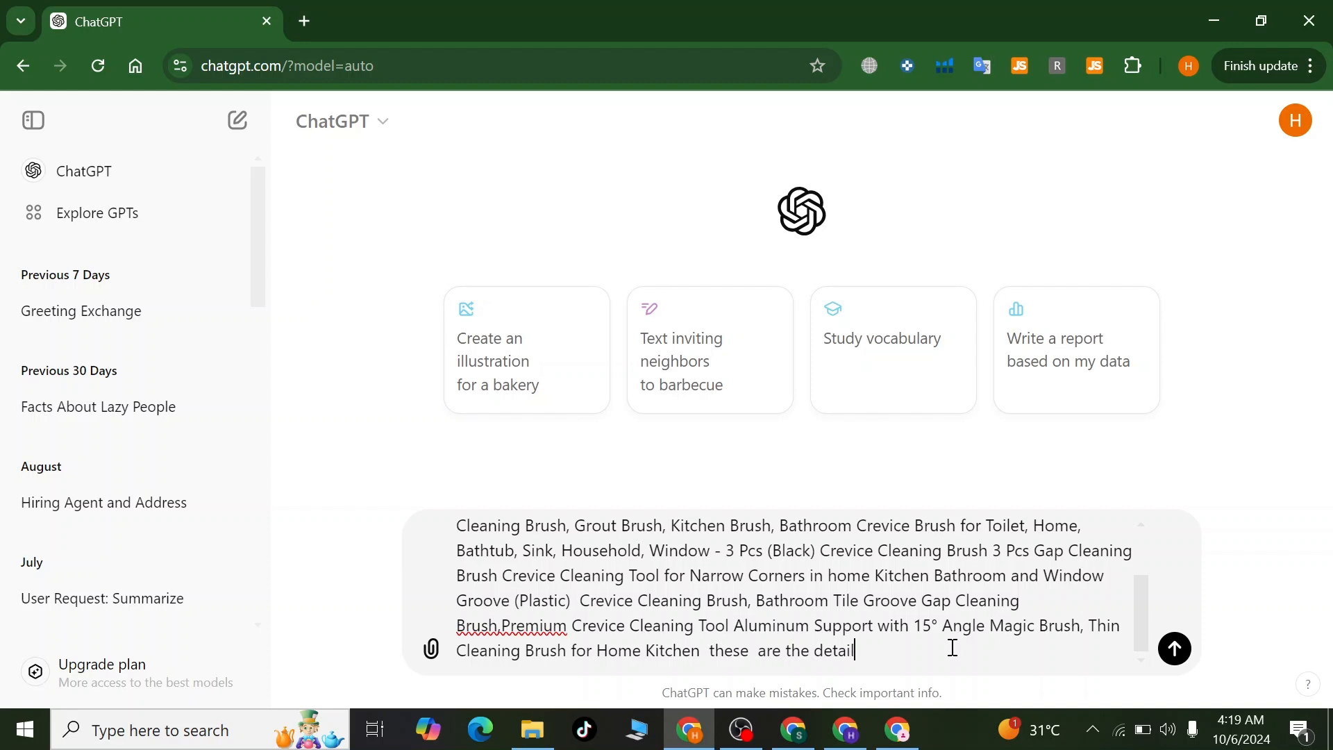
text(s of my prouct)
right_click(951, 647)
click(1111, 136)
Continue the message with "i am going to list this this product on amazon"
text(wr)
key(BackSpace)
key(BackSpace)
key(BackSpace)
text(i am goin)
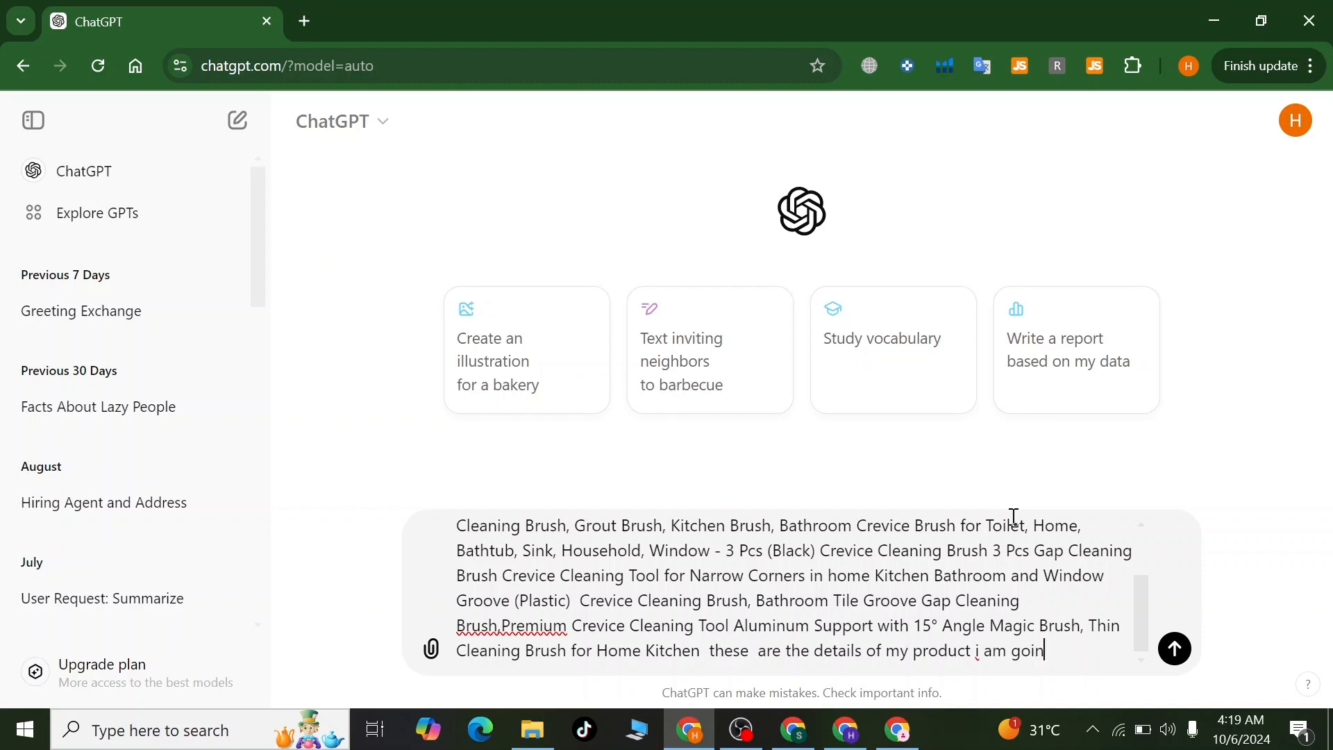
text(g to list this this pro)
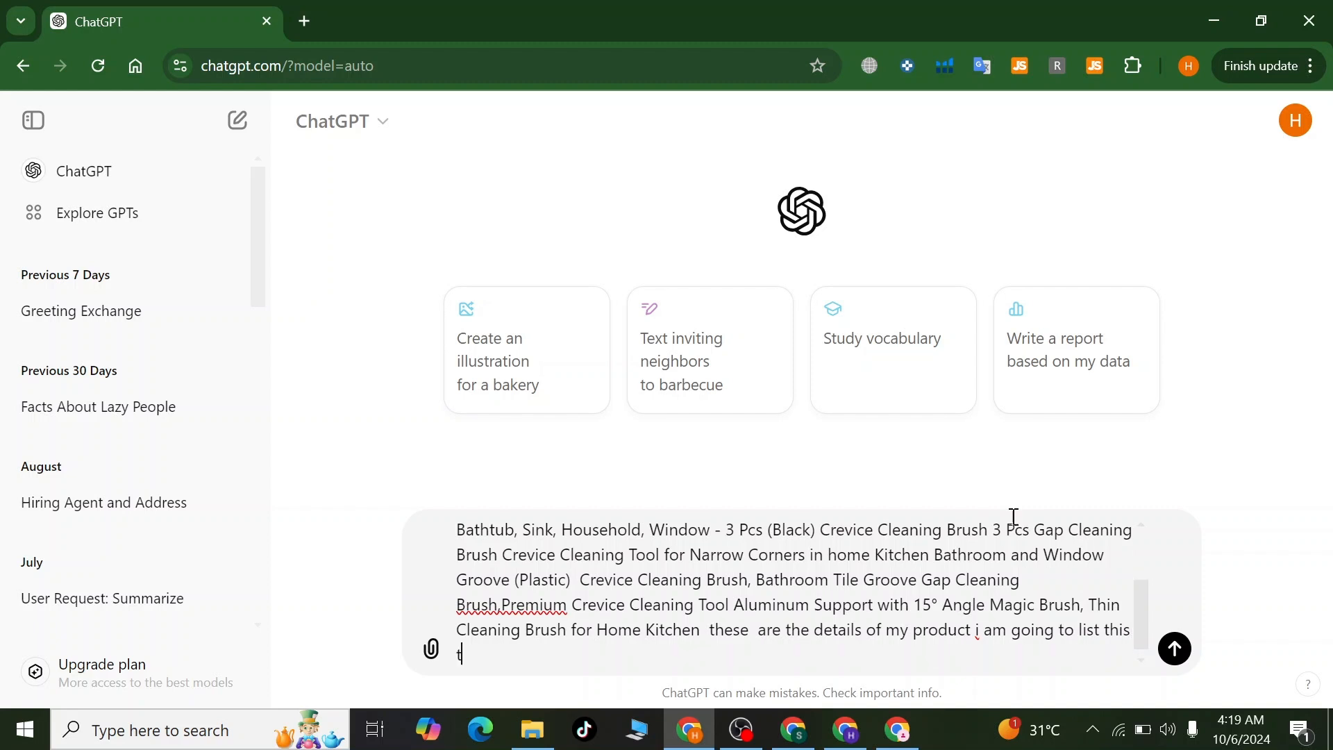
text(duct on amazon )
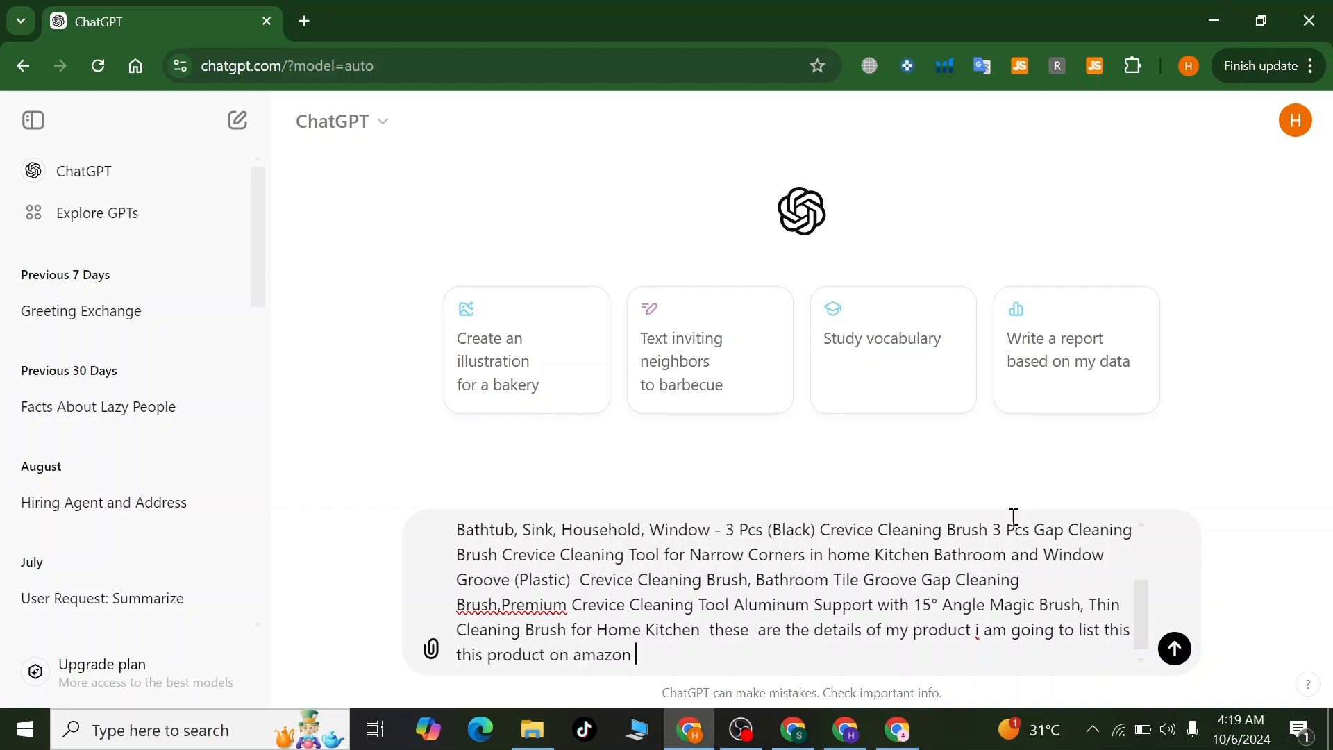
Finish the prompt with "write a title fo my amazon listing add high keywords in my title" and send it
text(write a title fo my am)
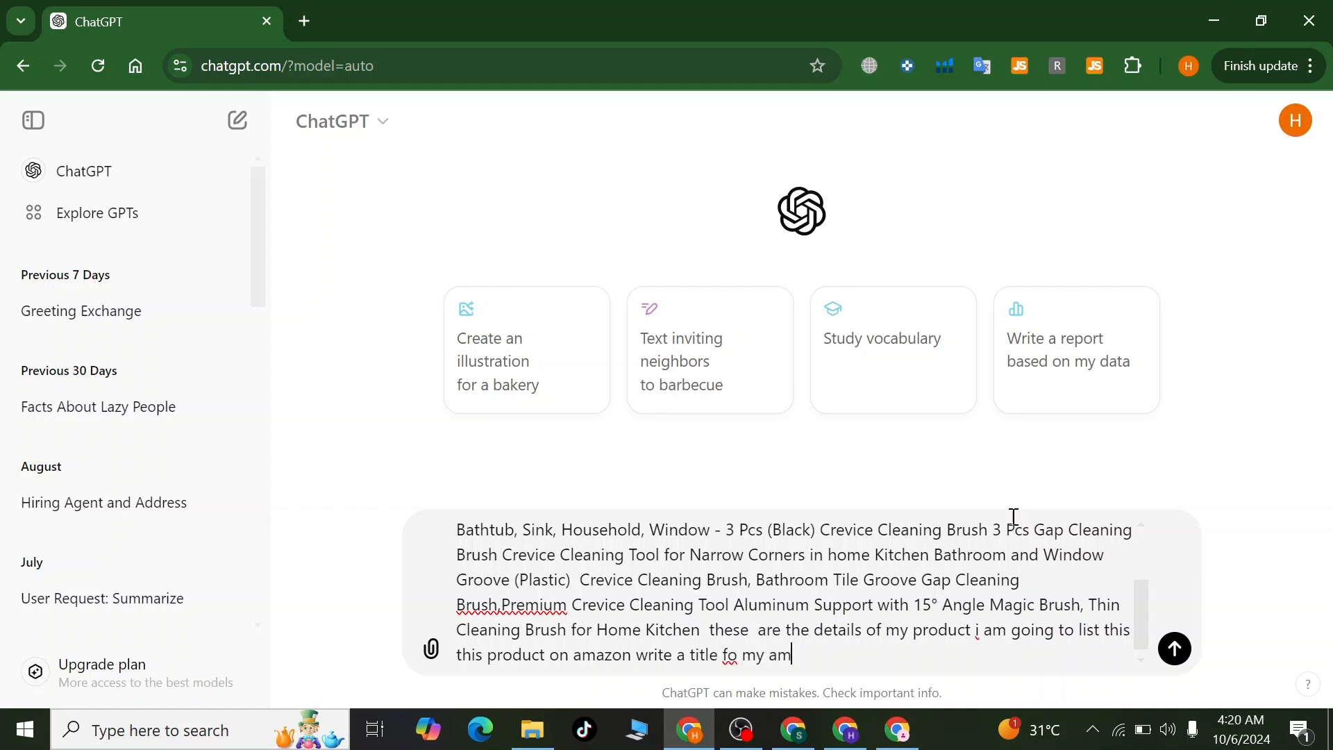
text(azon listin)
key(BackSpace)
text(g add ho)
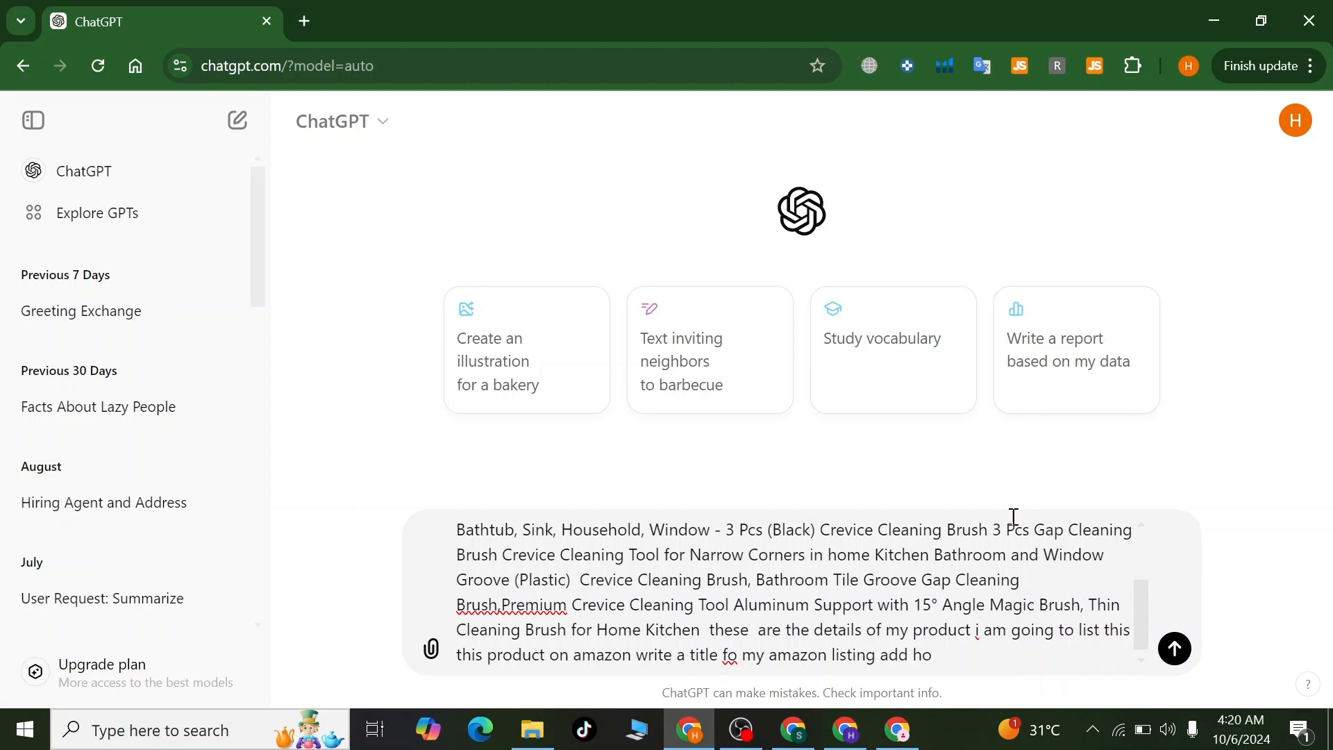
key(BackSpace)
text(high keywords in my title)
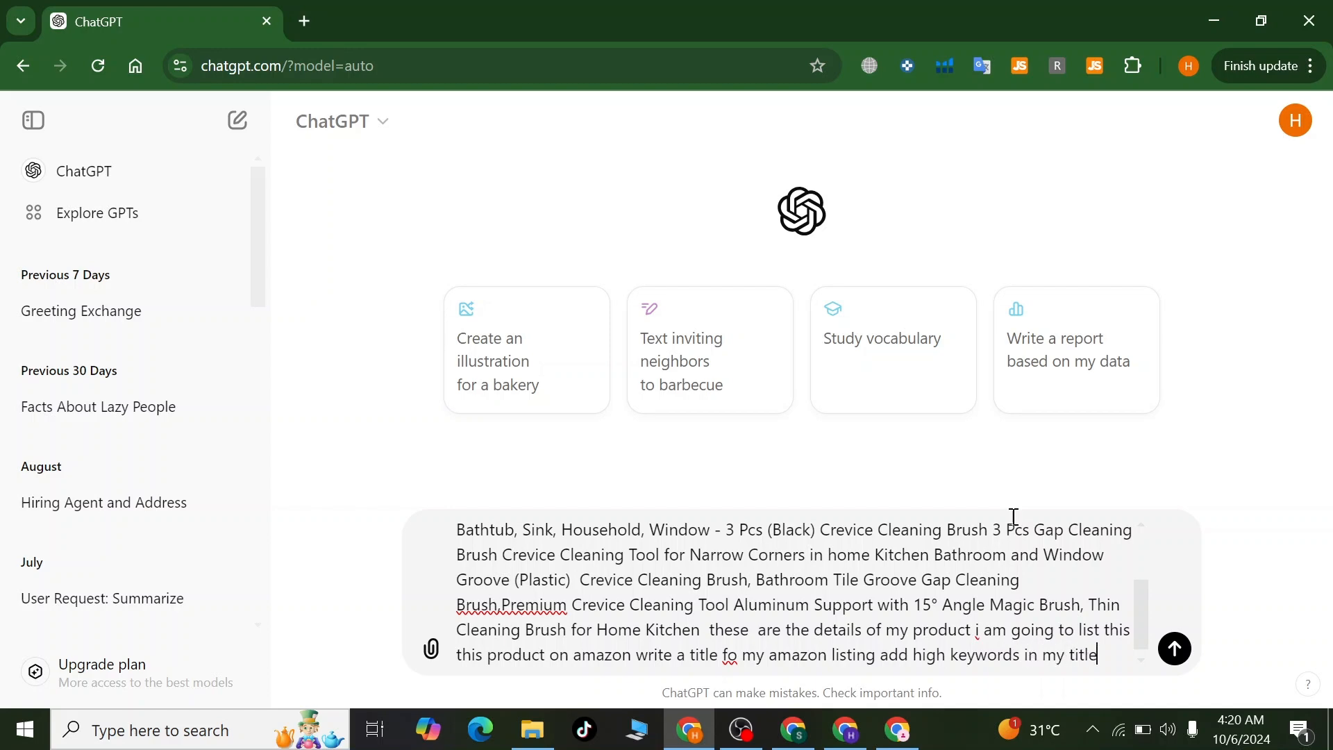
key(Return)
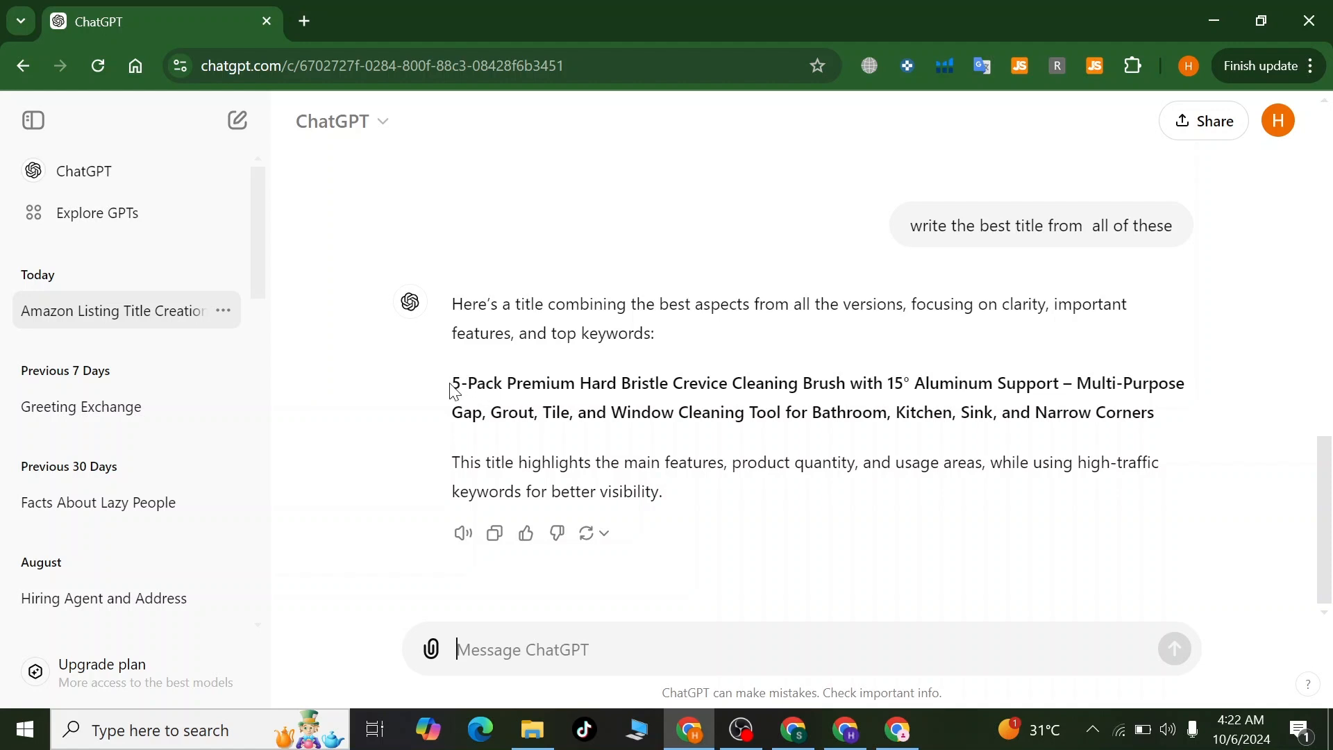
Copy the generated "5-Pack Premium Hard Bristle Crevice Cleaning Brush" title and paste it as the Item Name in the Seller Central listing
drag(452, 386, 1203, 424)
key(ctrl+c)
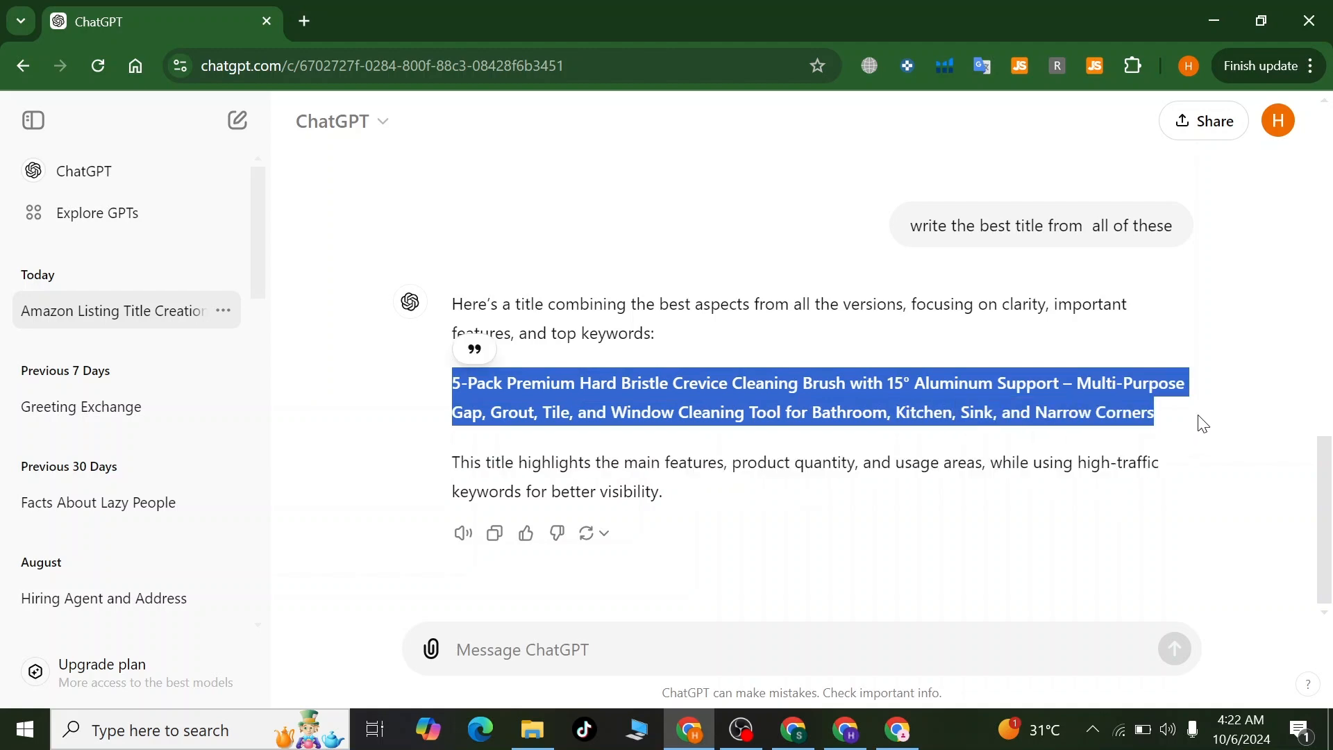
click(892, 728)
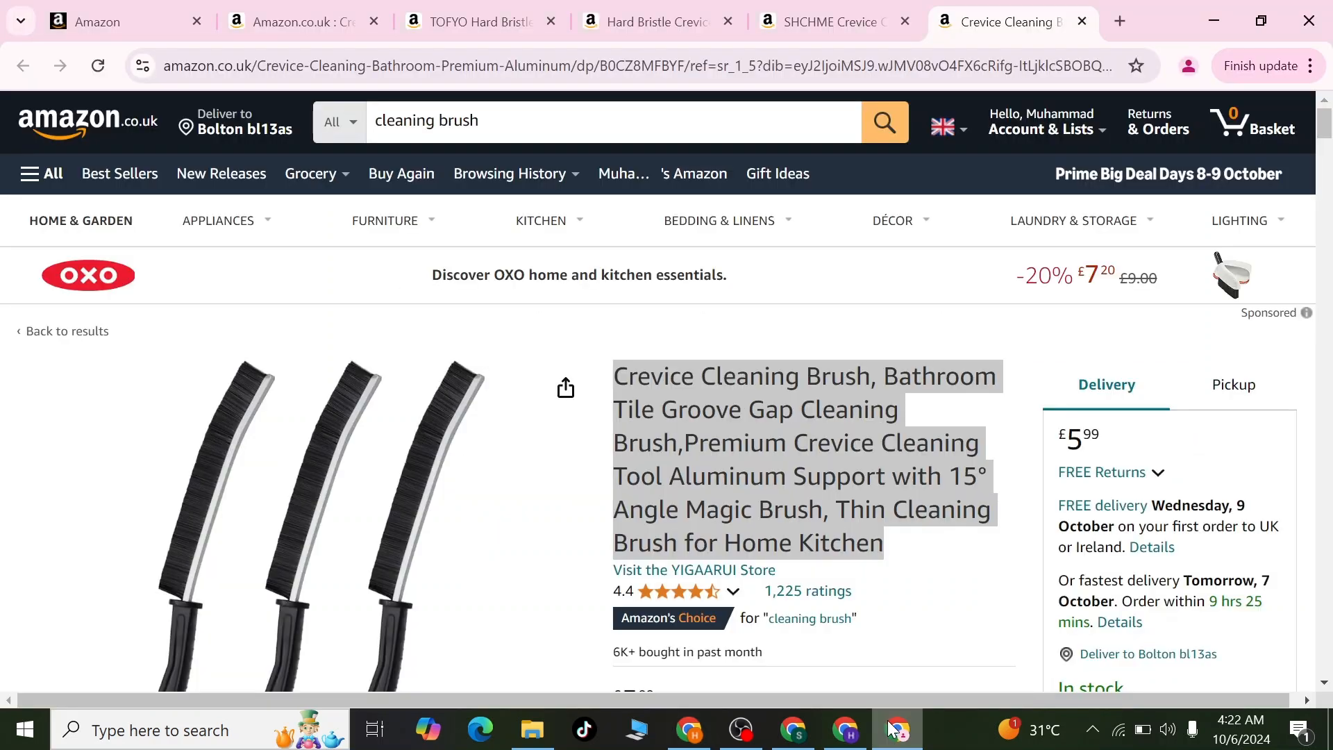
click(126, 20)
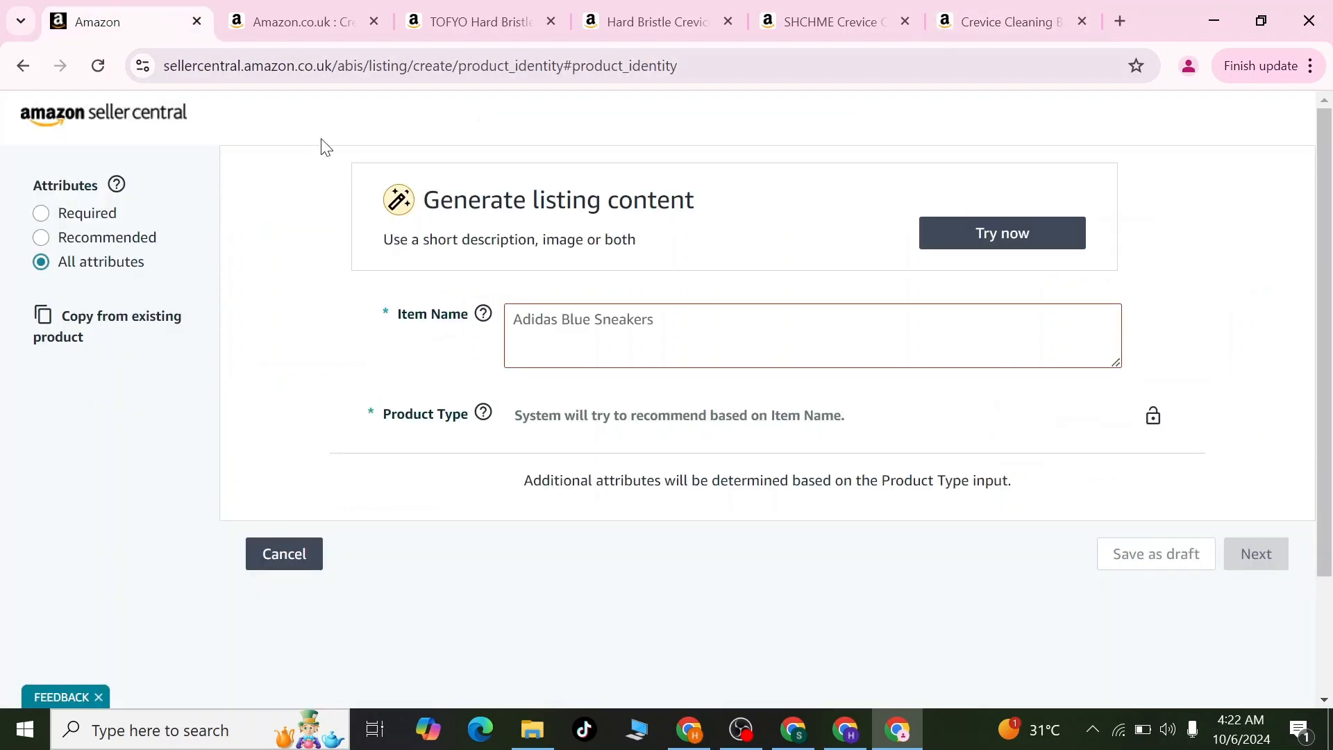
click(608, 340)
key(ctrl+v)
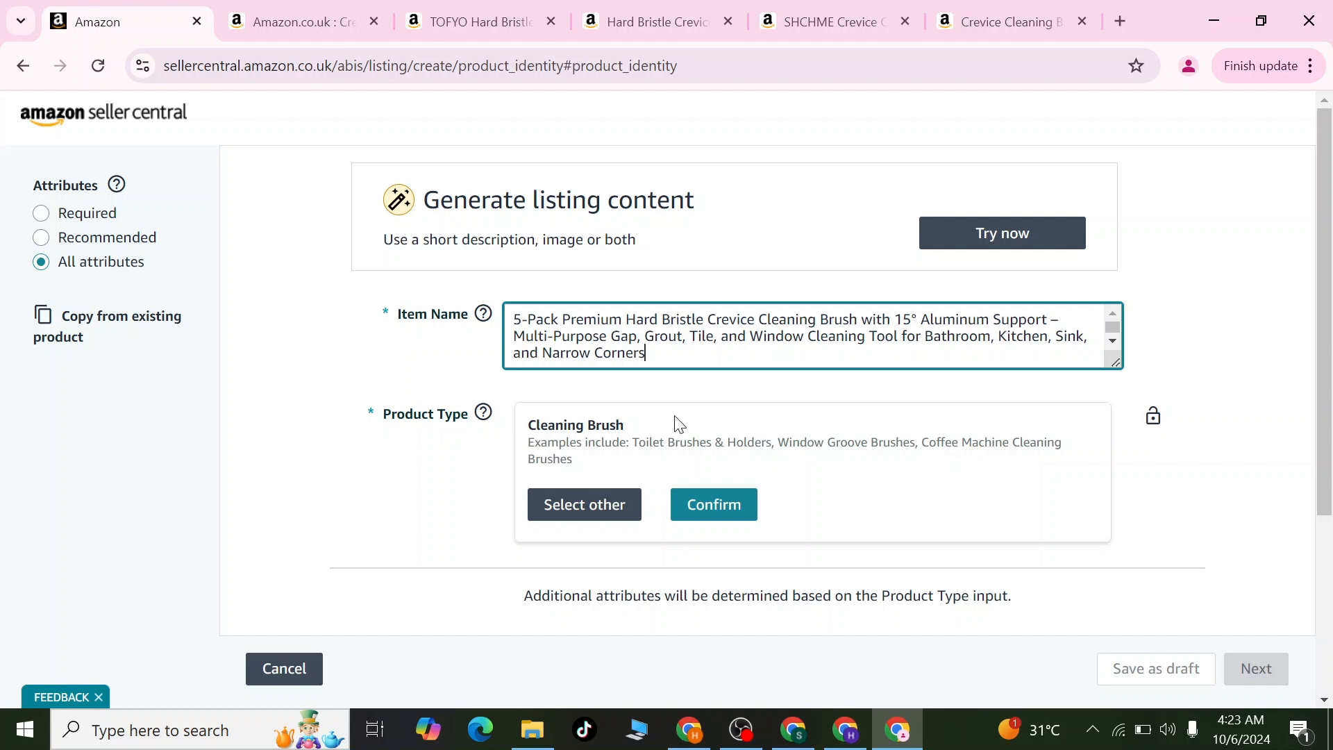
Look through the TOFYO crevice brush listing on Amazon.co.uk for its product information and best-seller category
click(301, 1)
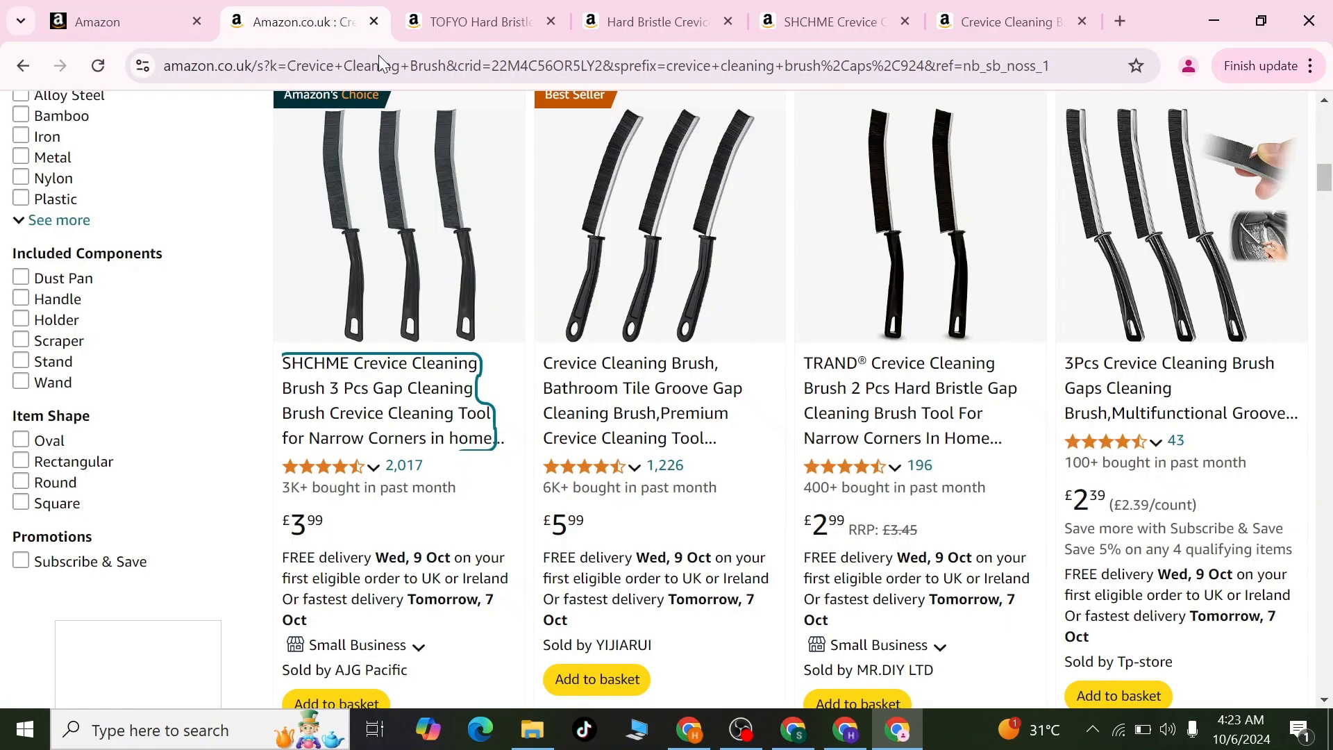
click(478, 9)
scroll(819, 397, down, 5)
scroll(820, 397, down, 3)
scroll(818, 395, up, 10)
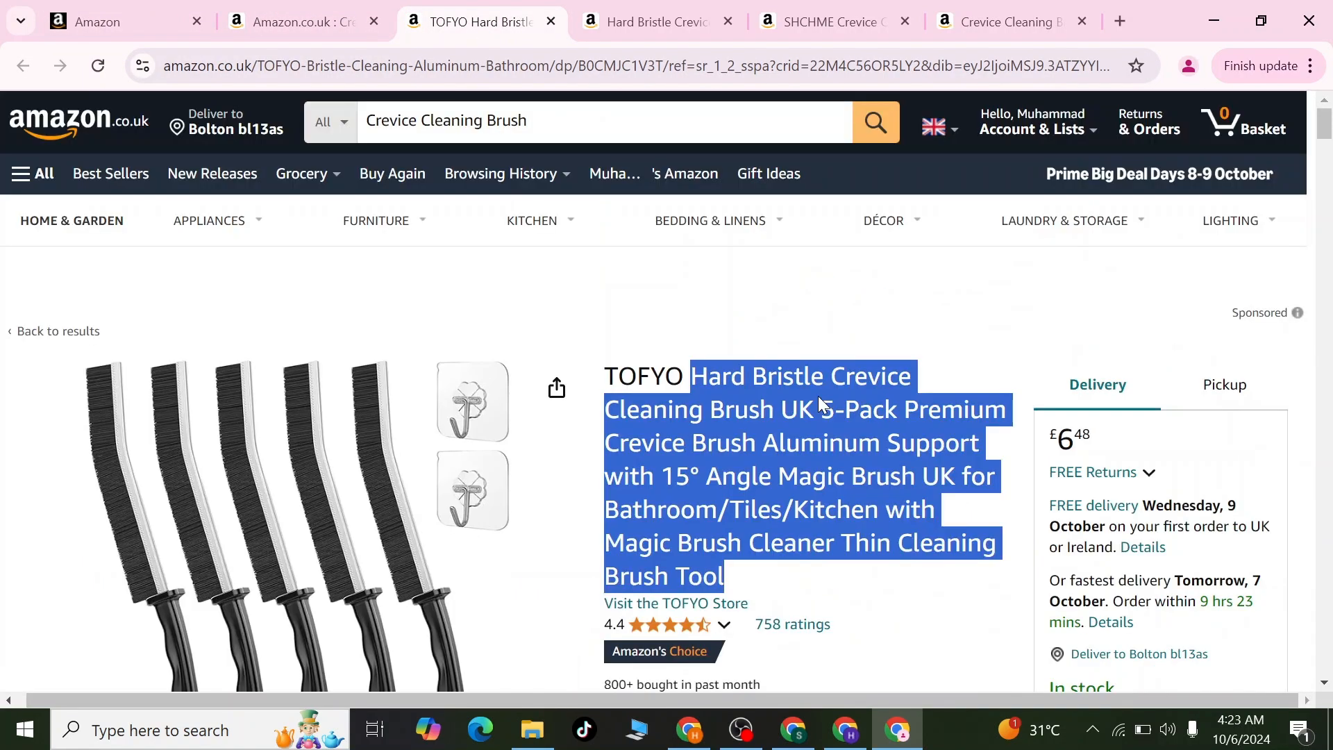
scroll(798, 434, down, 10)
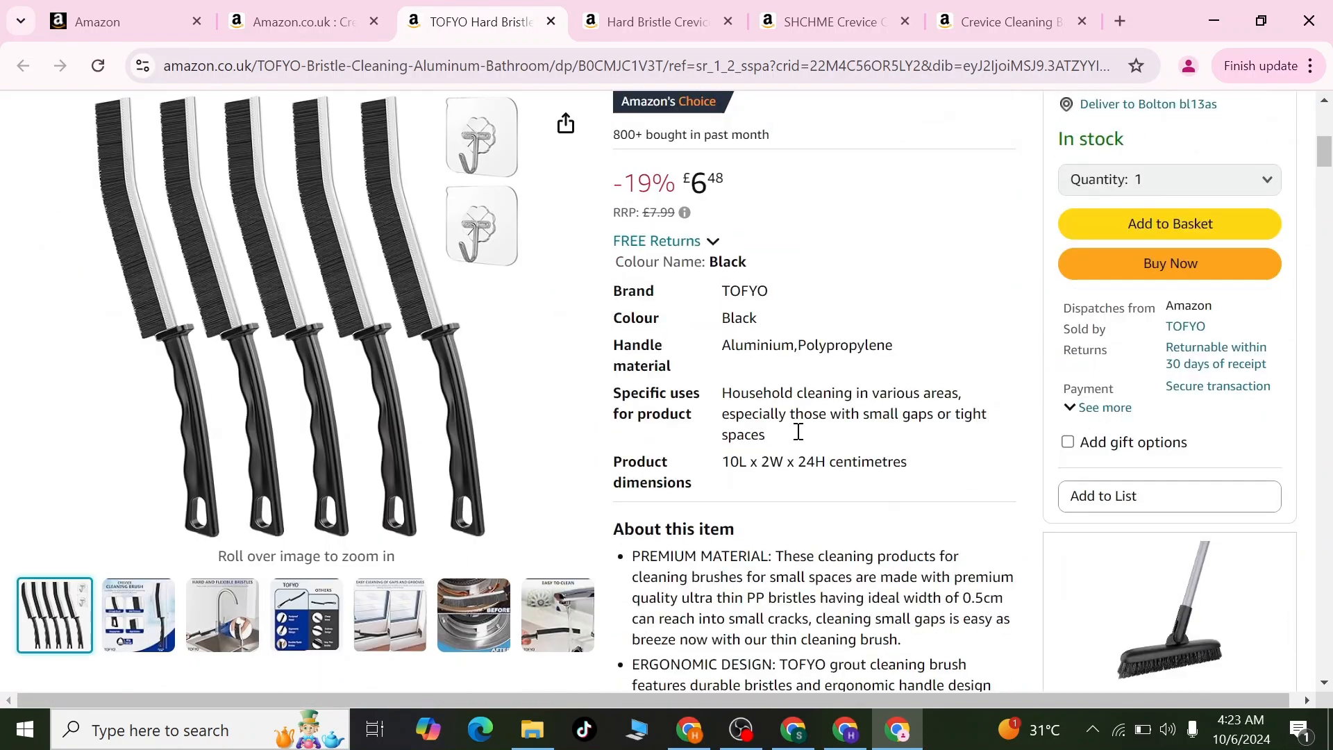
scroll(800, 440, down, 10)
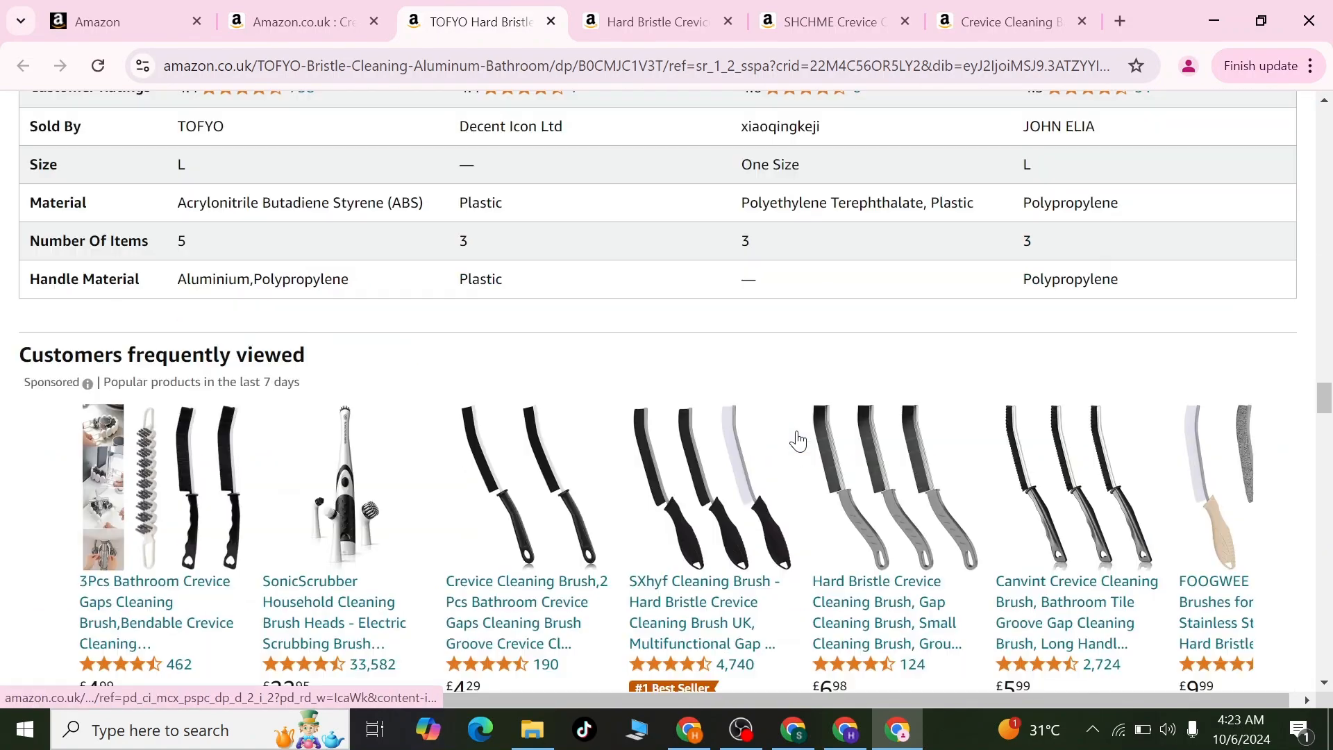
scroll(799, 437, down, 10)
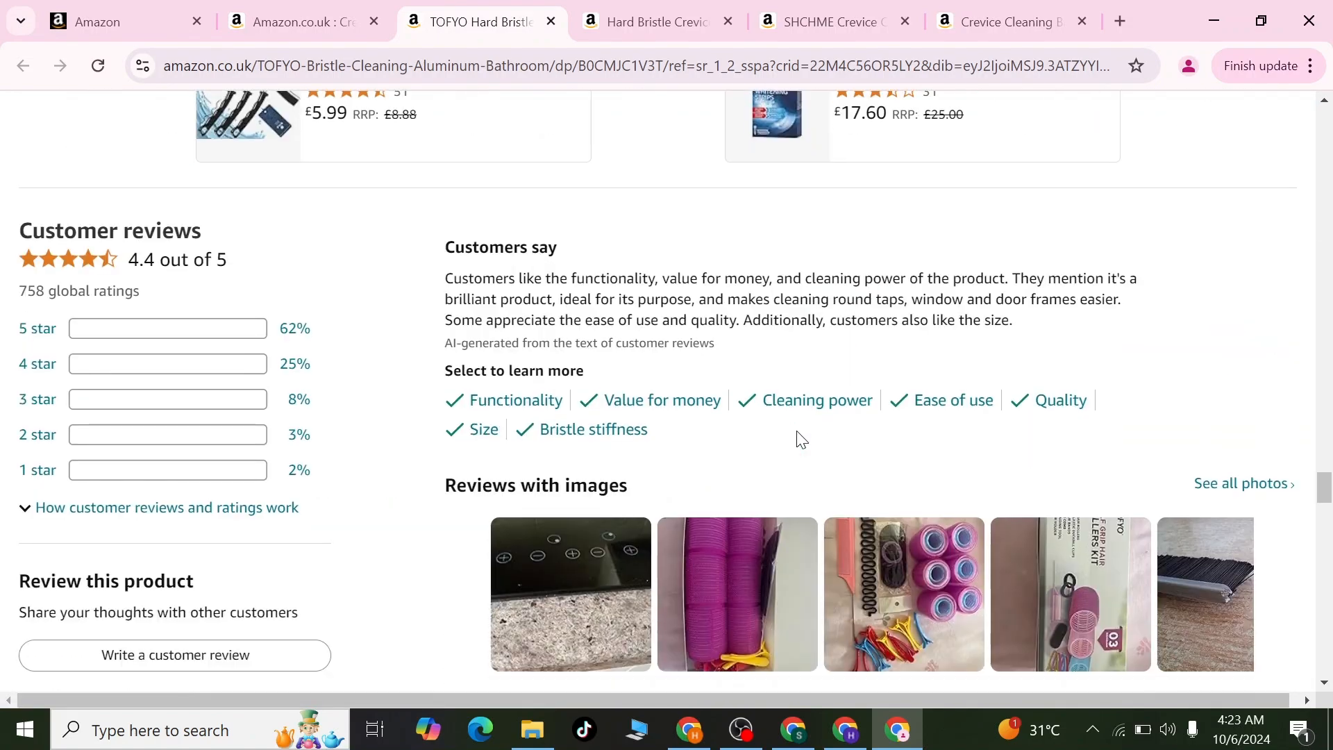
scroll(798, 441, up, 15)
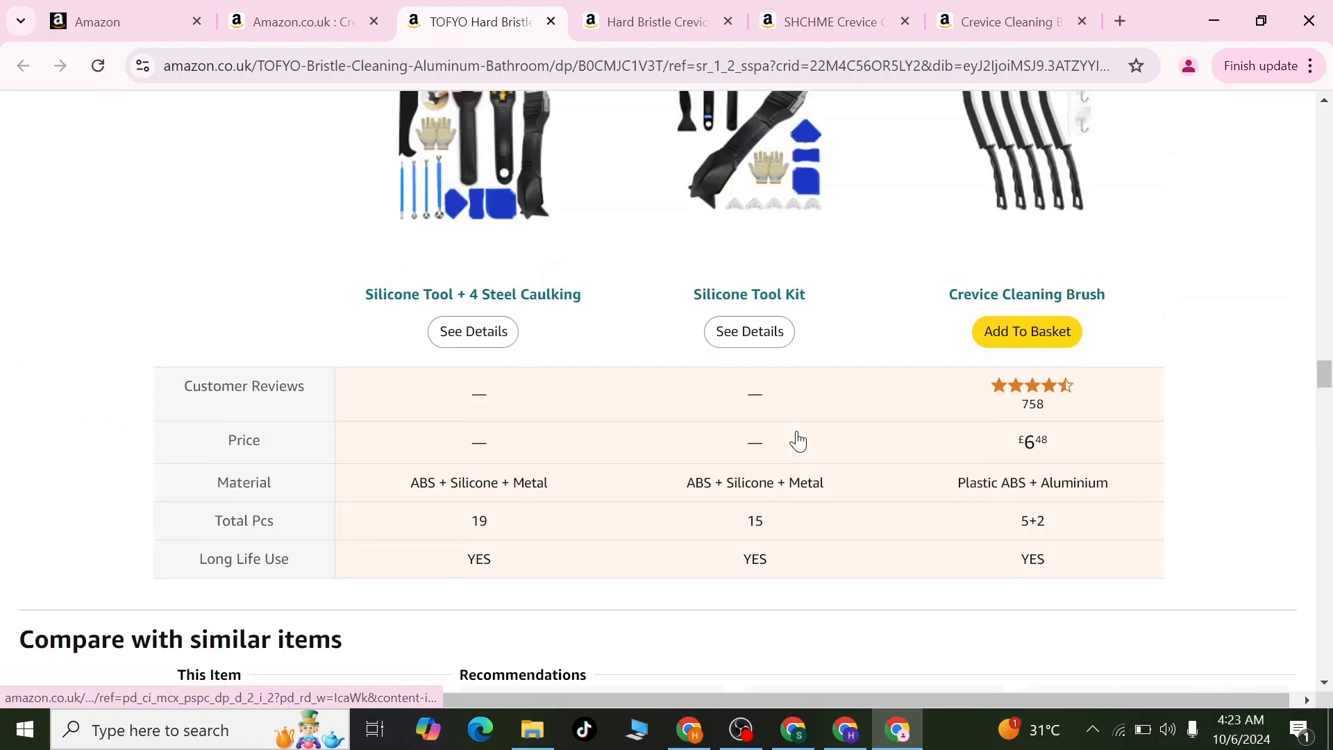
scroll(797, 434, down, 5)
scroll(797, 434, up, 20)
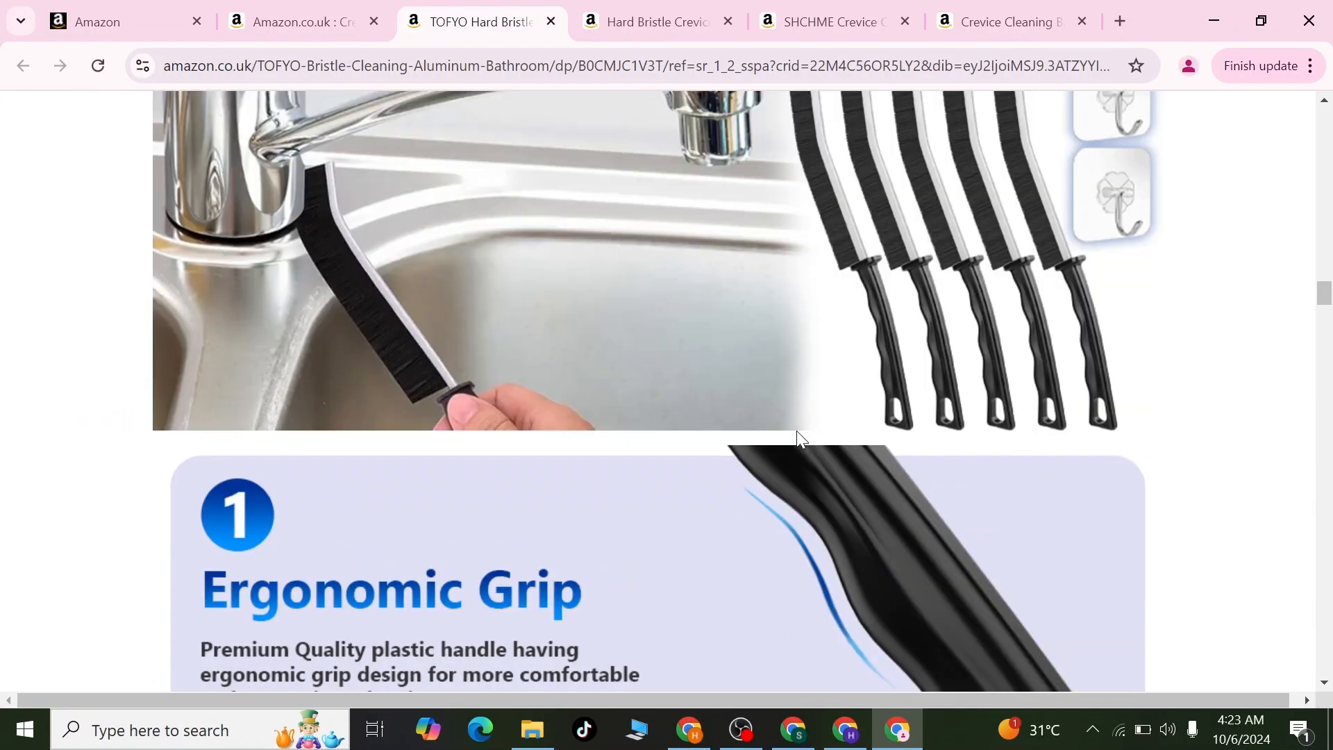
scroll(799, 437, down, 3)
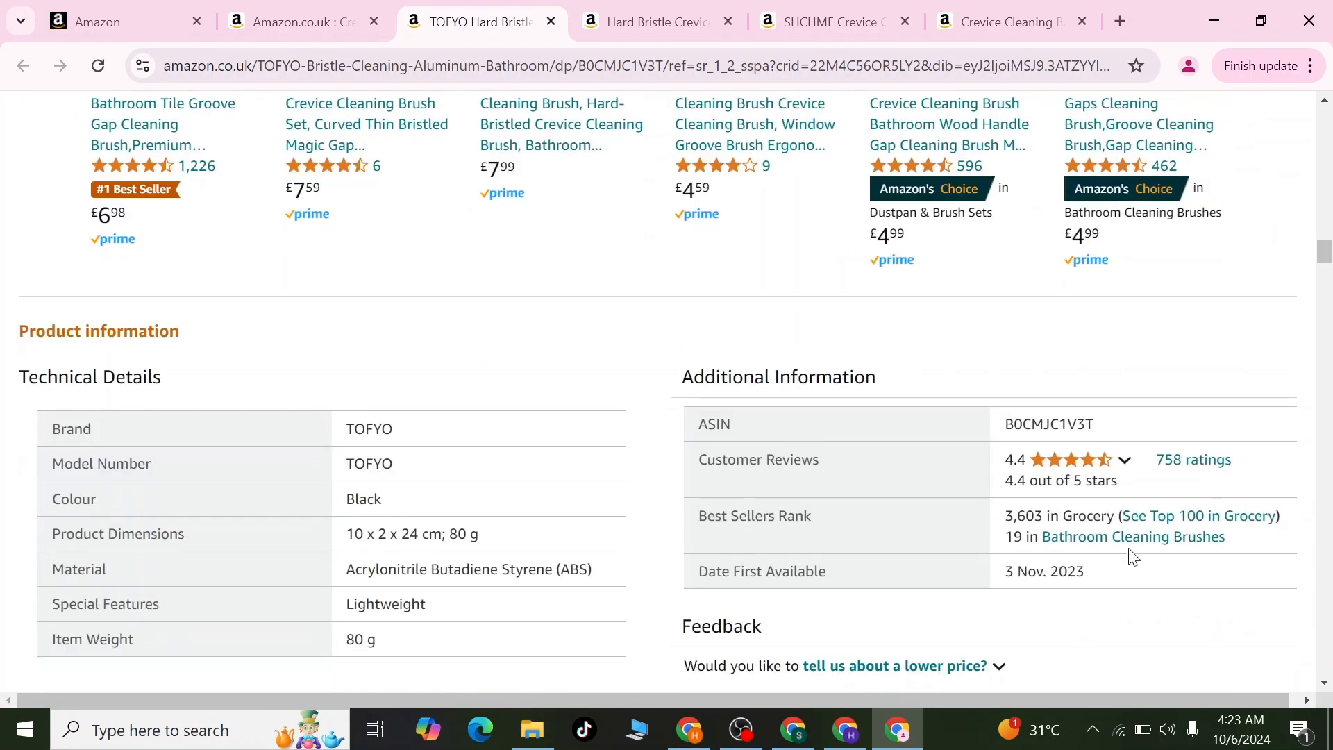
Open the Bathroom Cleaning Brushes best-seller category from the TOFYO listing in a new tab and view its category tree
right_click(1158, 484)
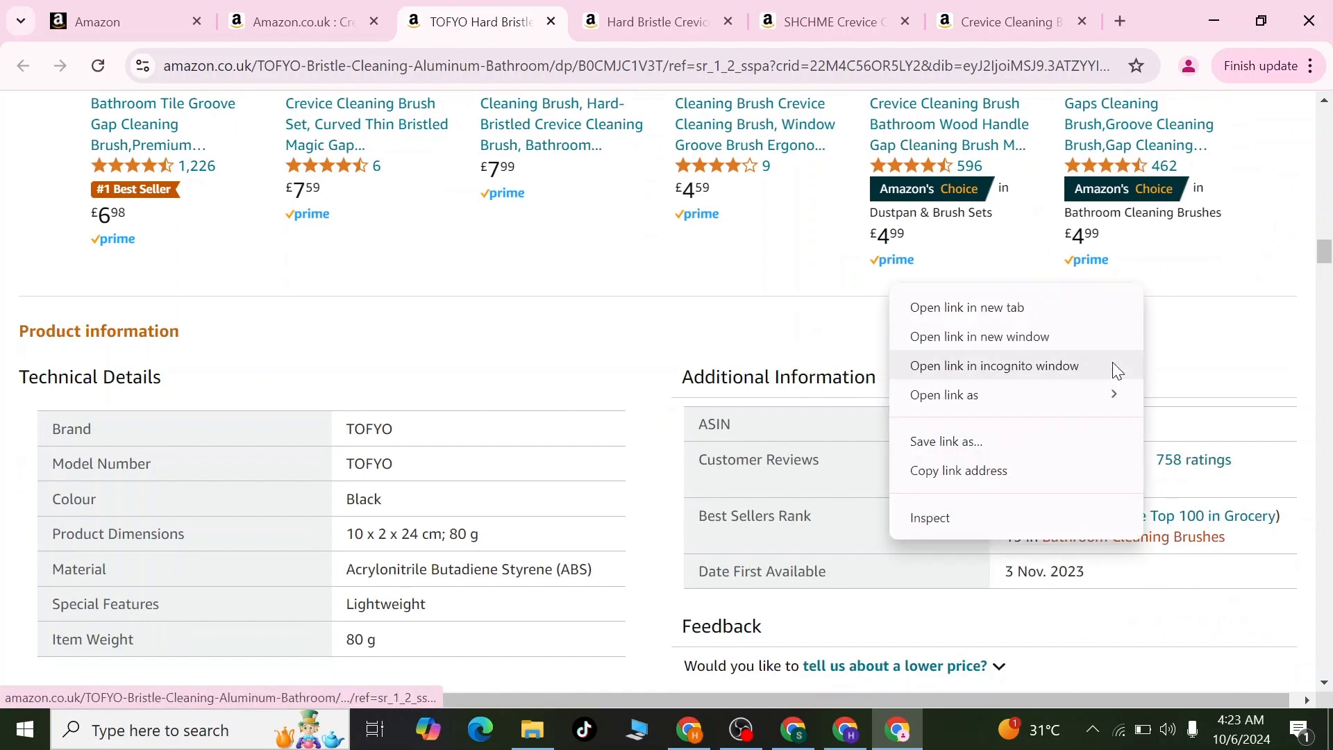
click(1021, 307)
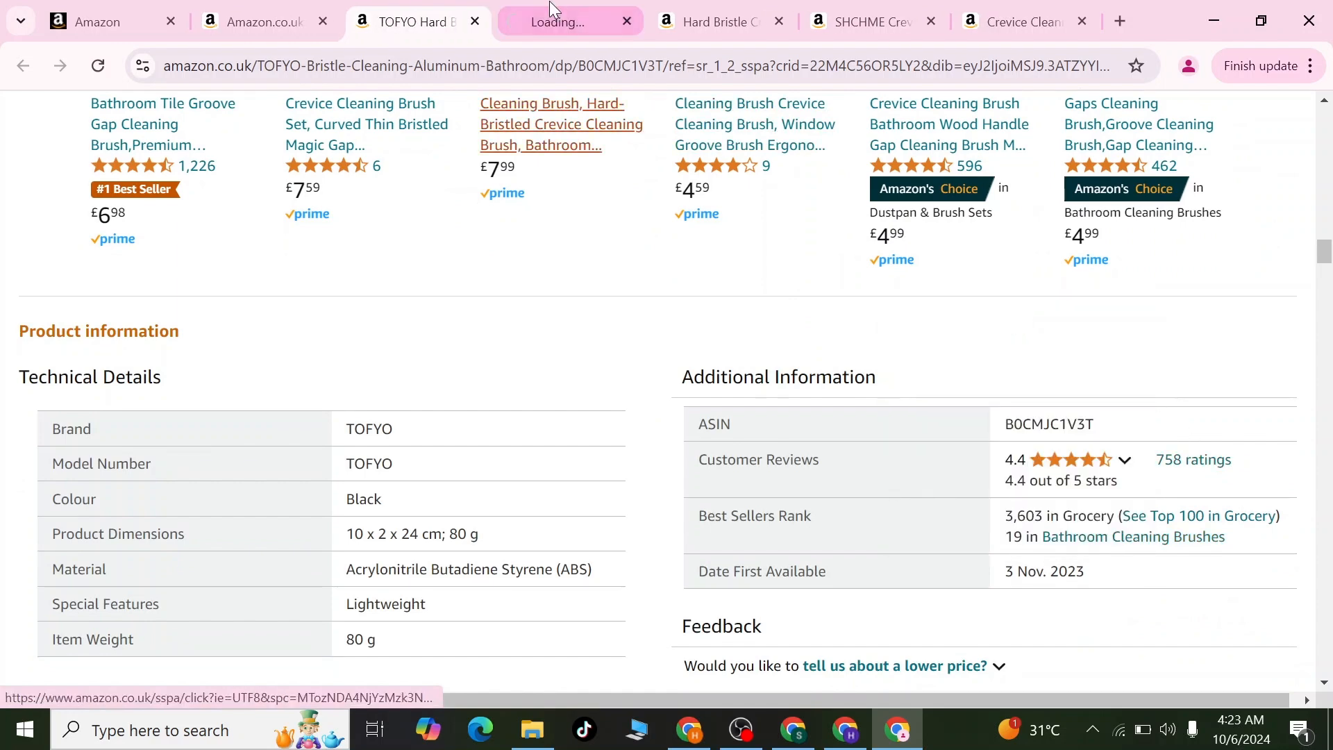
click(555, 22)
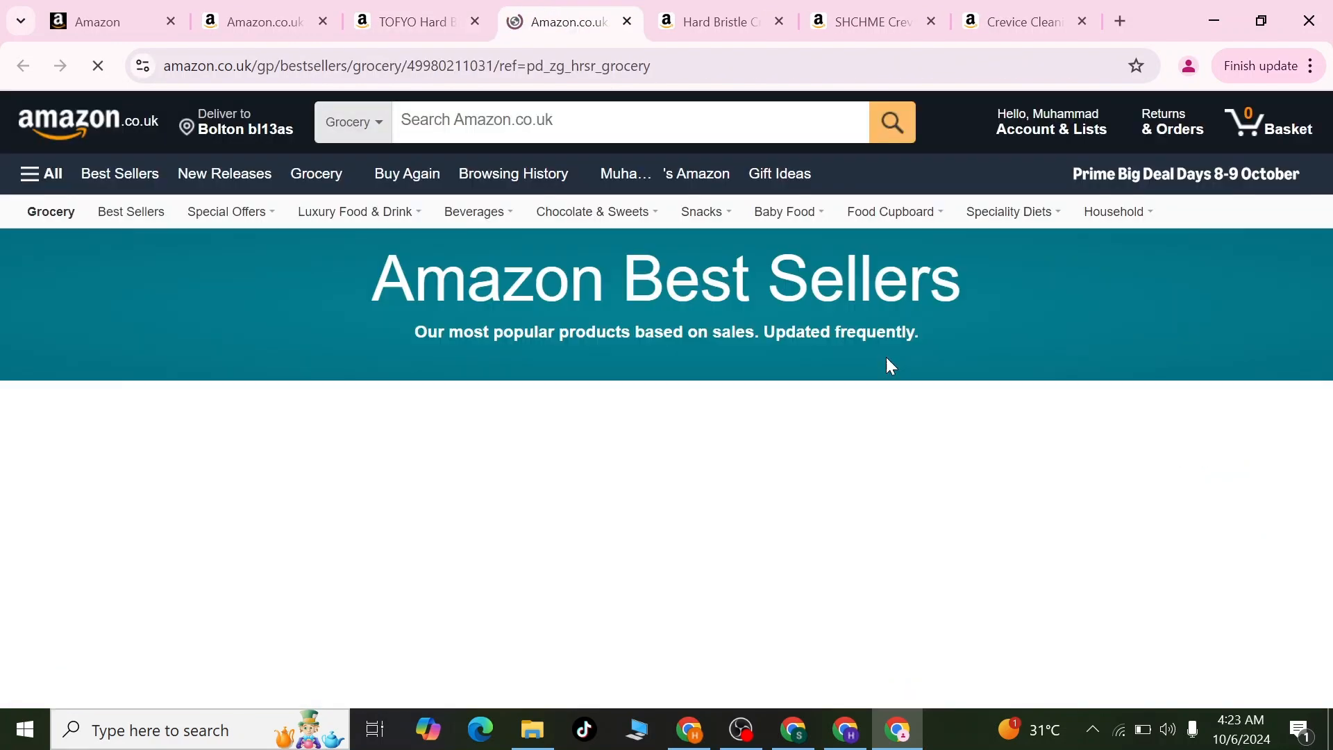
scroll(890, 364, down, 3)
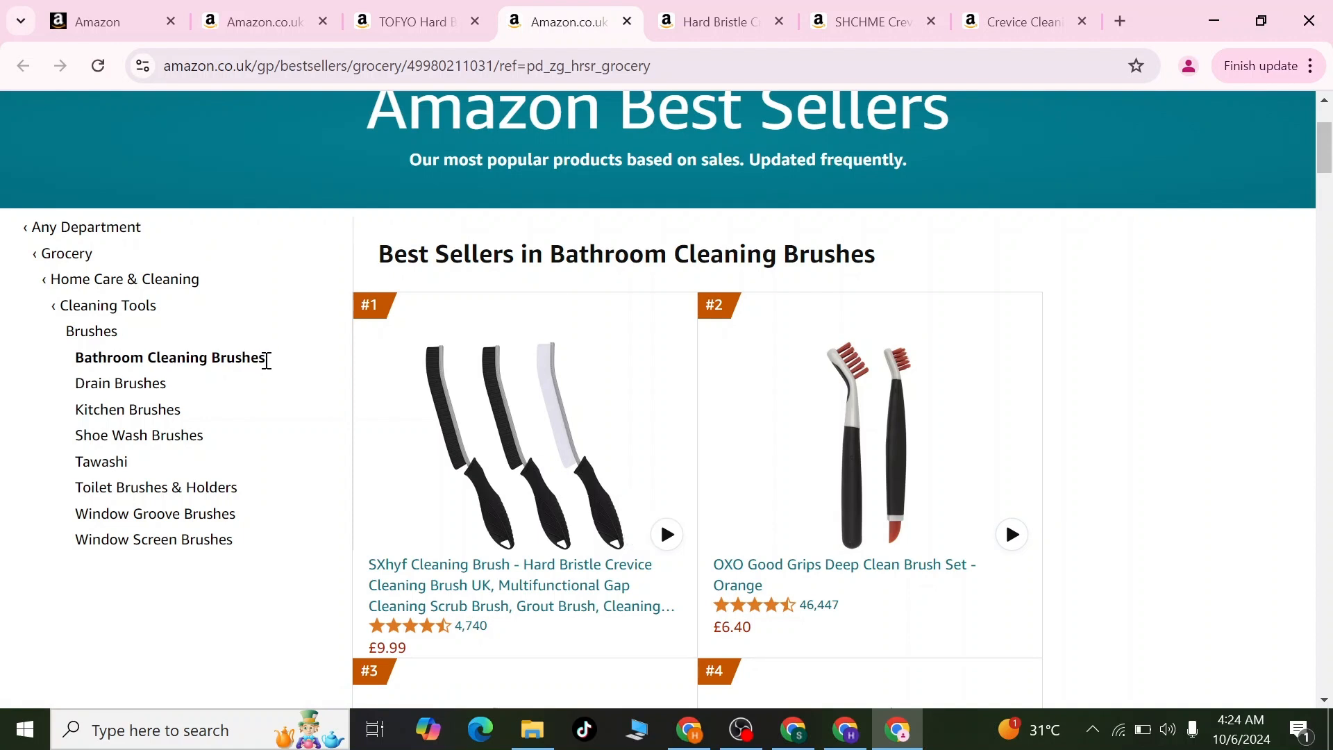
Copy the "Bathroom Cleaning Brushes" category name and search for it in the Seller Central listing's product type selection
drag(263, 357, 78, 354)
key(ctrl+c)
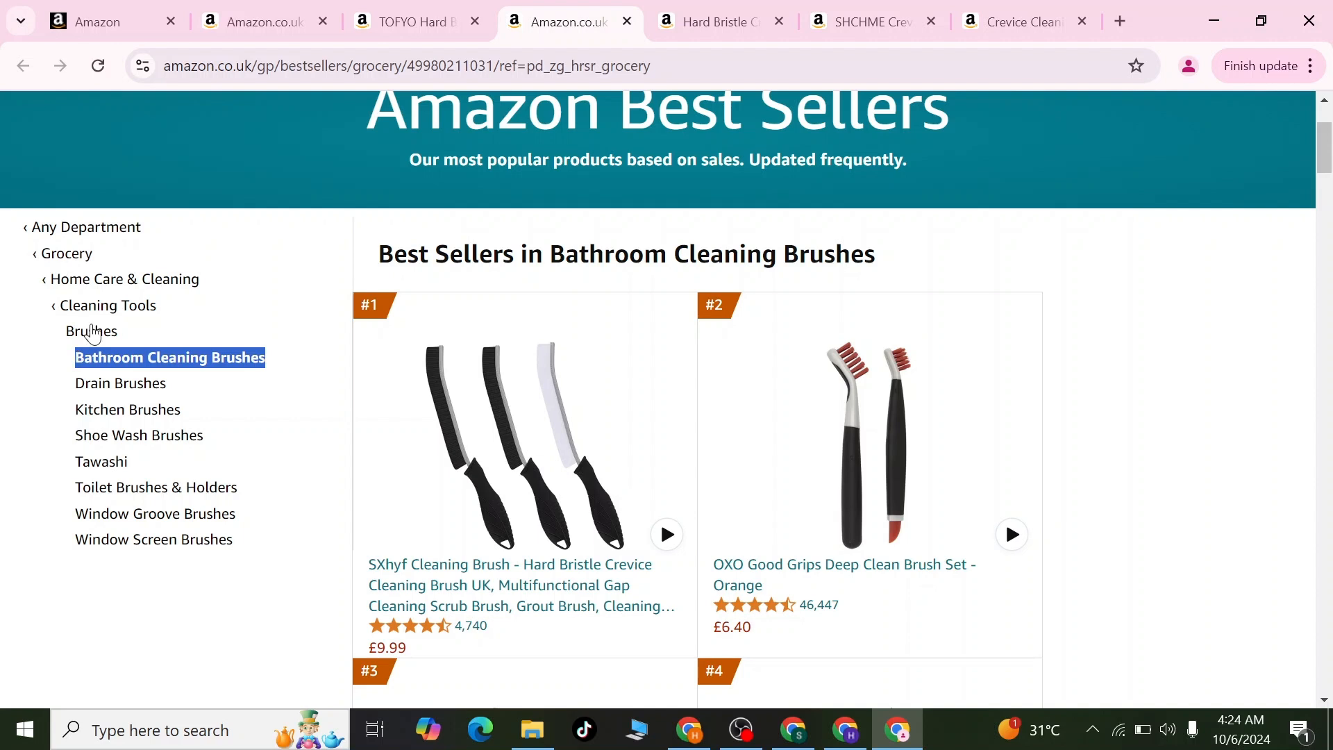
click(104, 22)
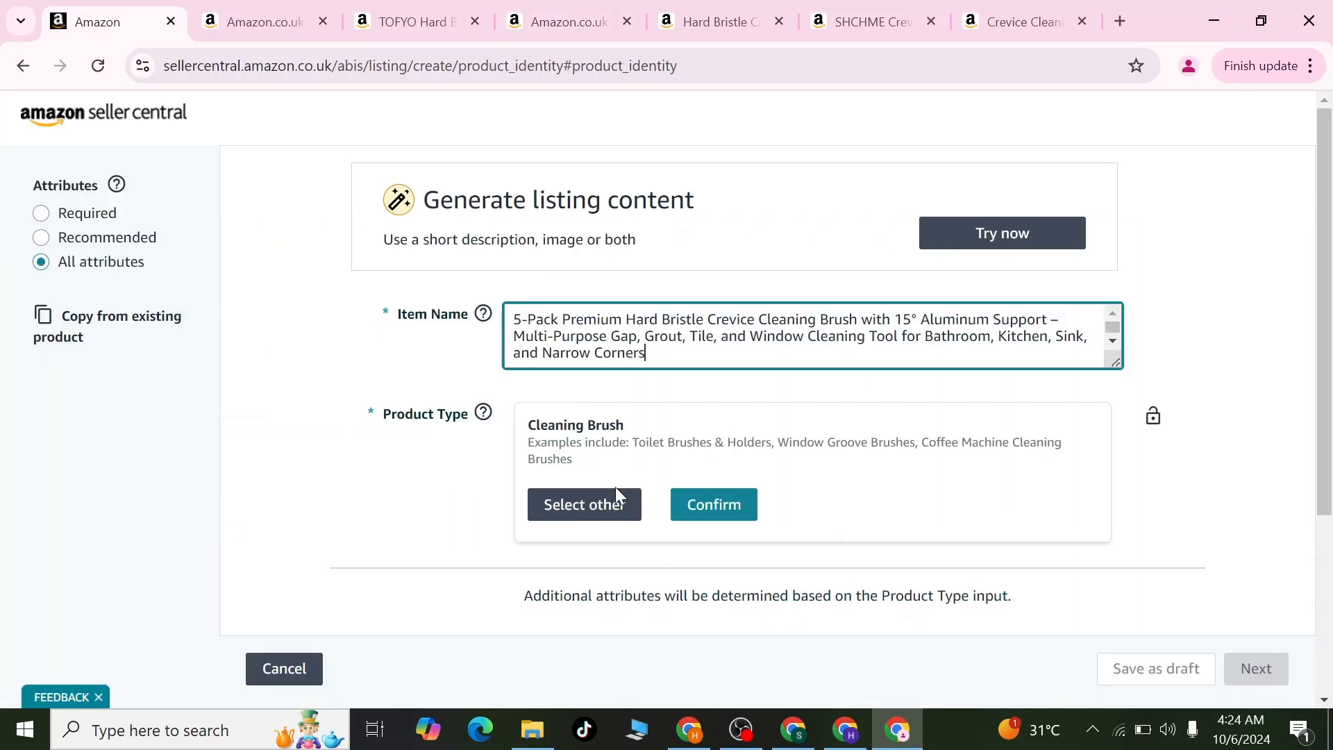
click(587, 503)
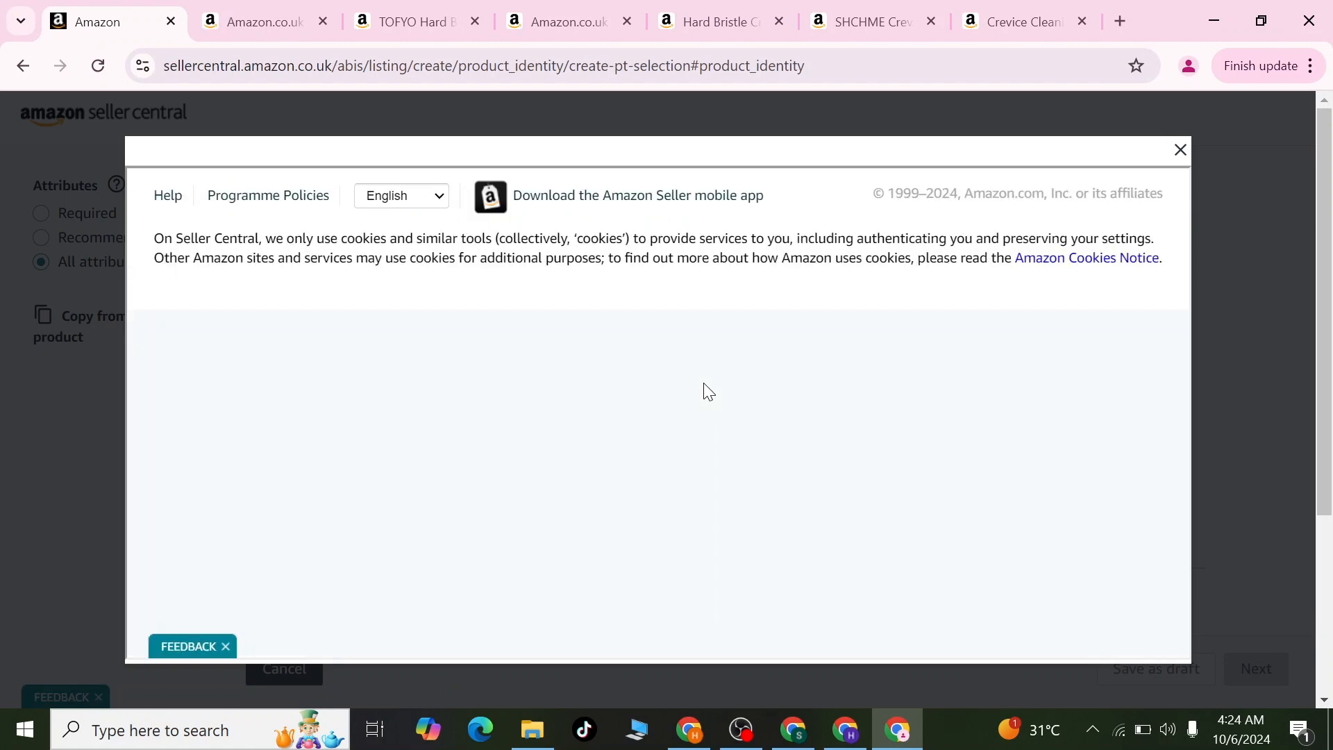
scroll(442, 350, down, 2)
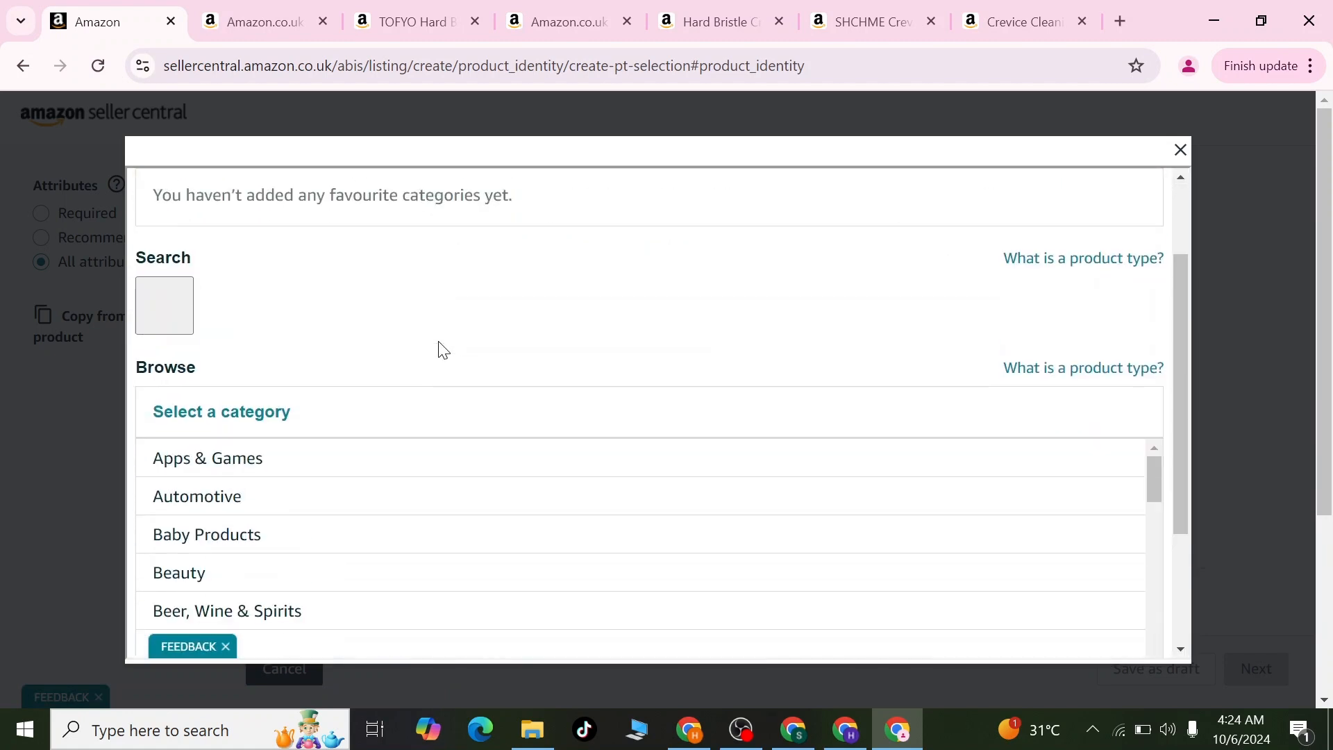
scroll(403, 313, down, 3)
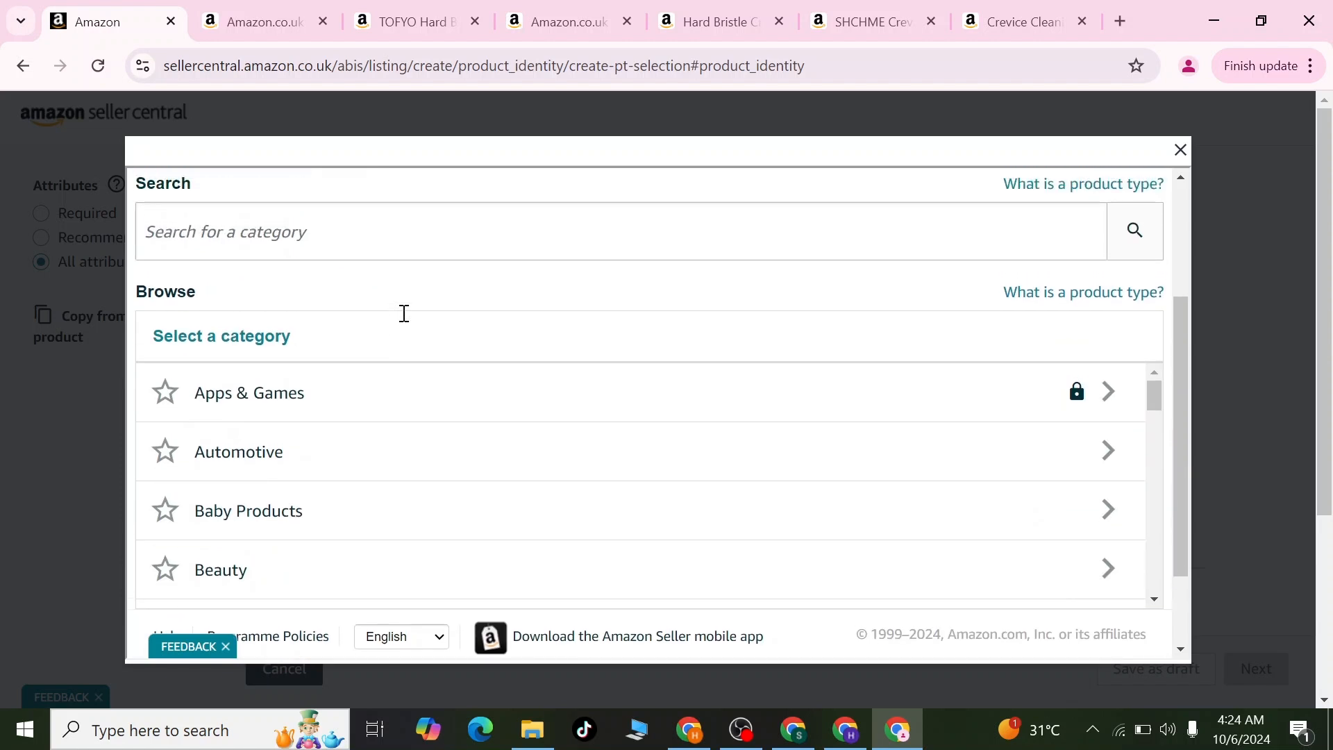
click(402, 229)
key(ctrl+v)
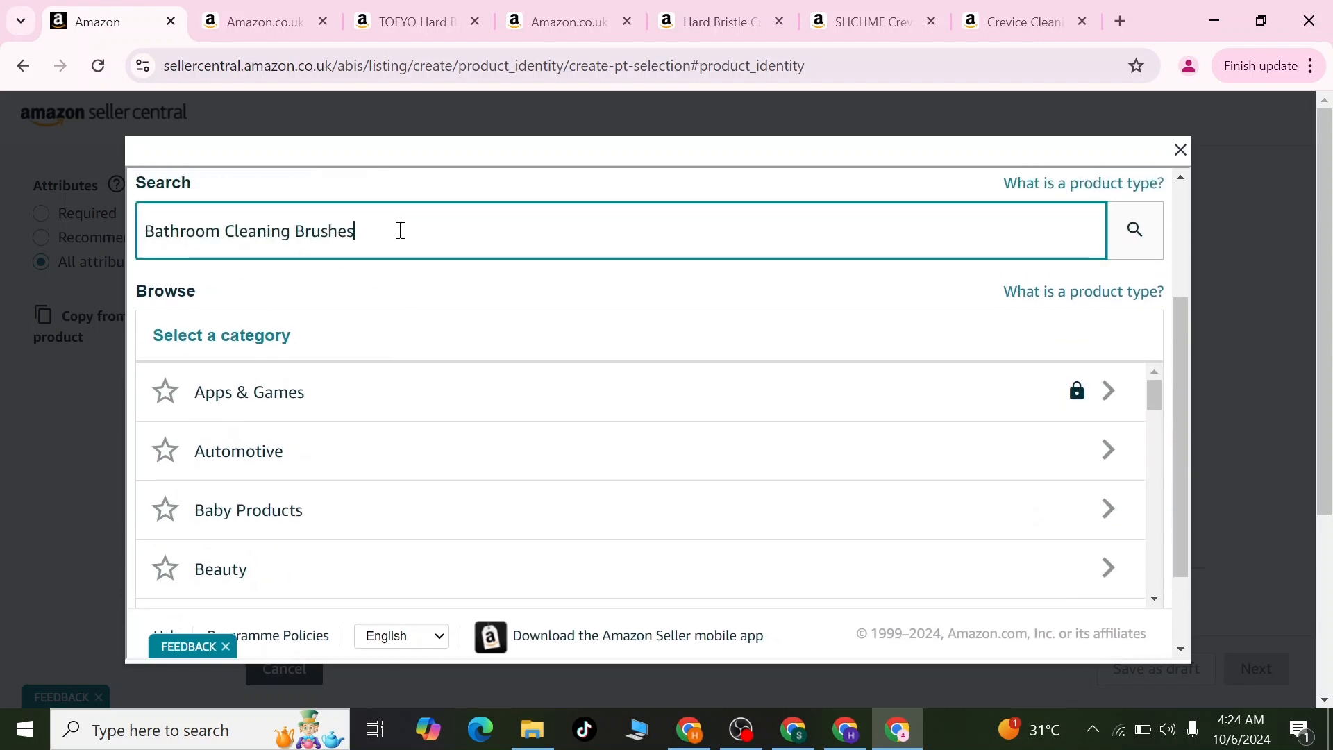
click(1148, 247)
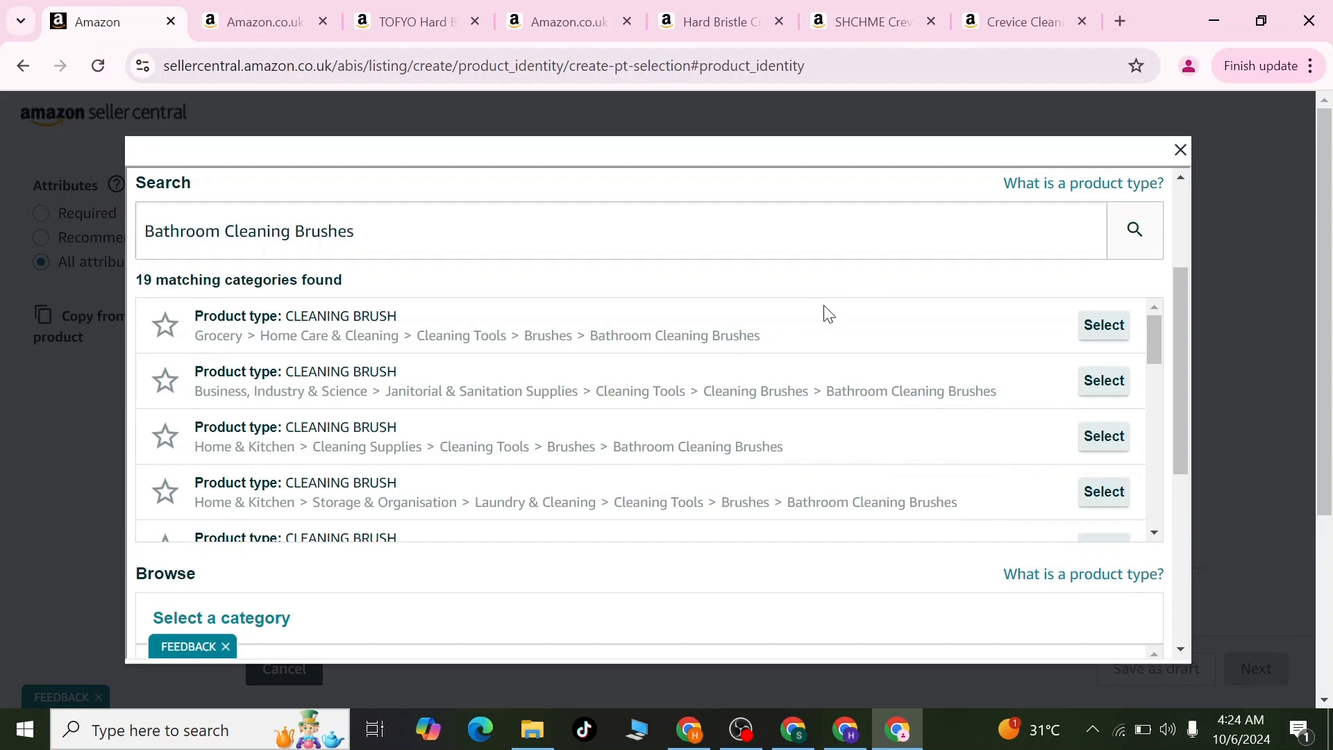
Select the Cleaning Brush product type under Grocery > Home Care & Cleaning > Cleaning Tools > Brushes > Bathroom Cleaning Brushes
scroll(801, 359, down, 2)
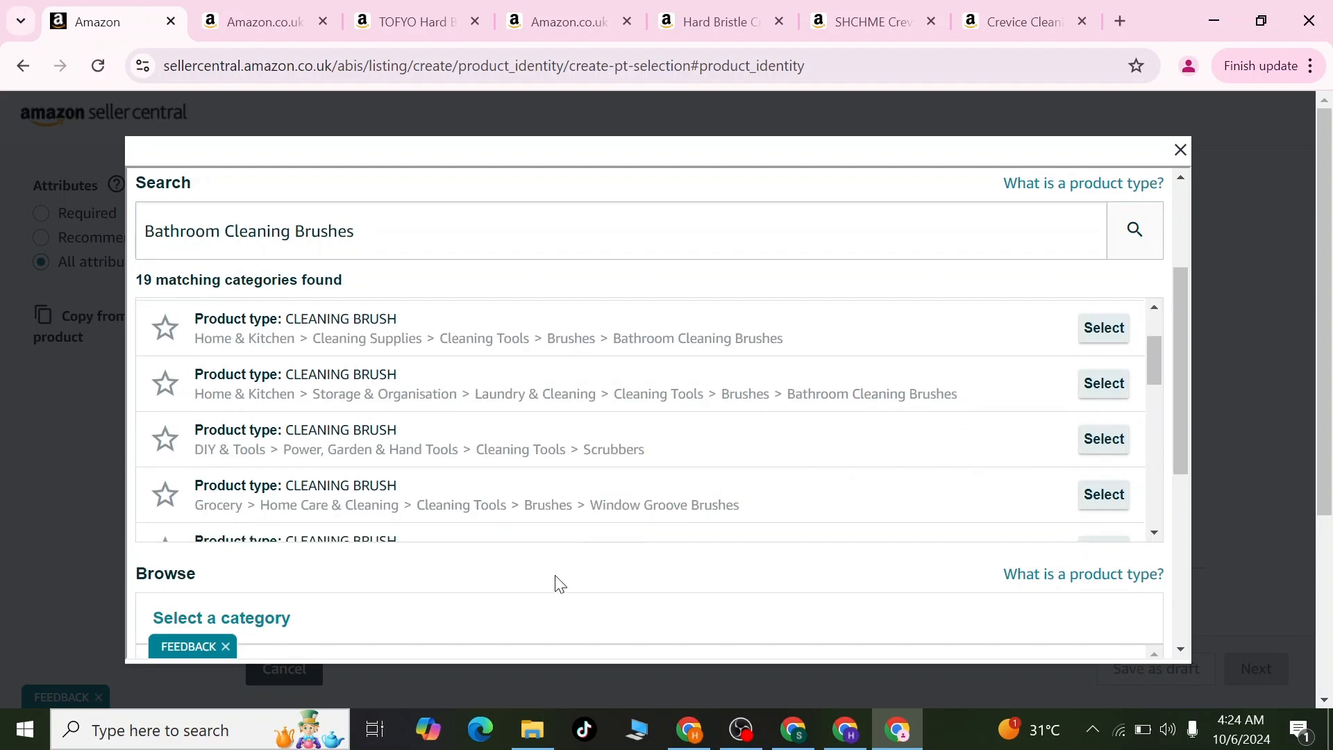
scroll(552, 584, down, 6)
scroll(551, 584, down, 4)
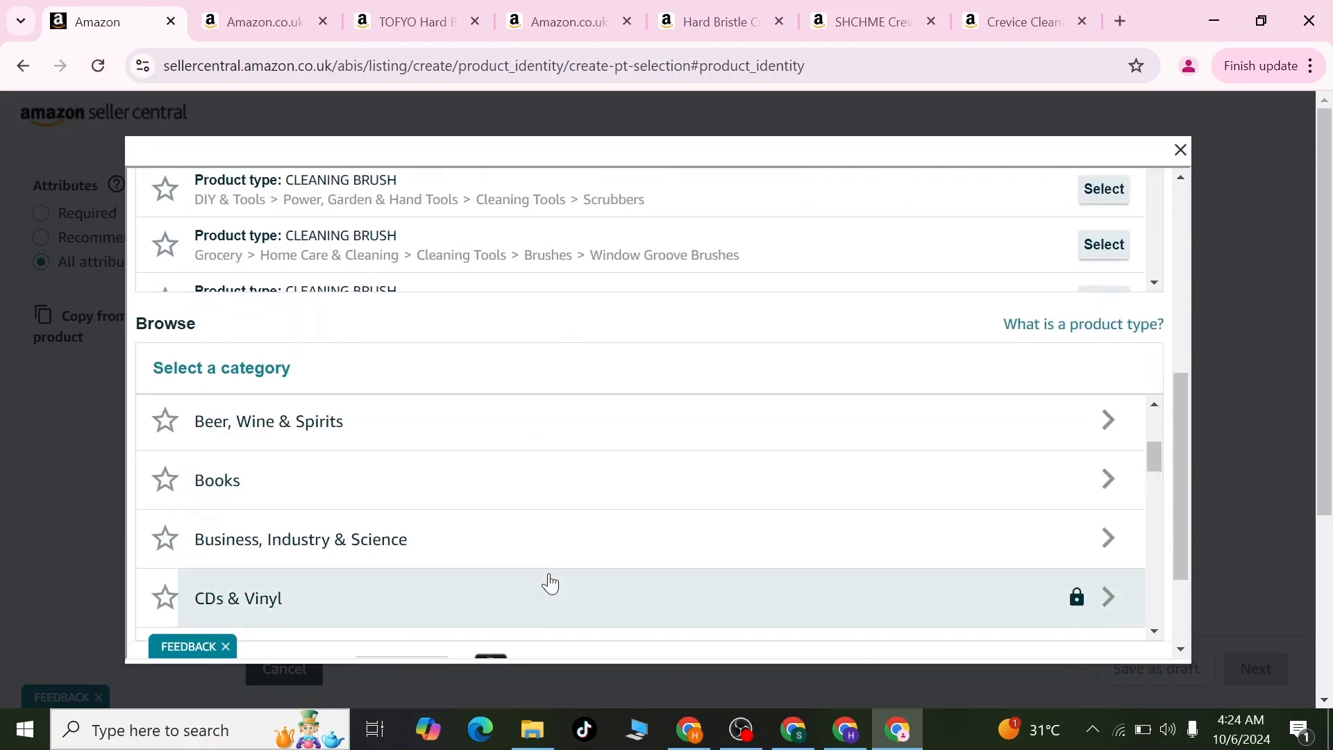
scroll(551, 583, up, 7)
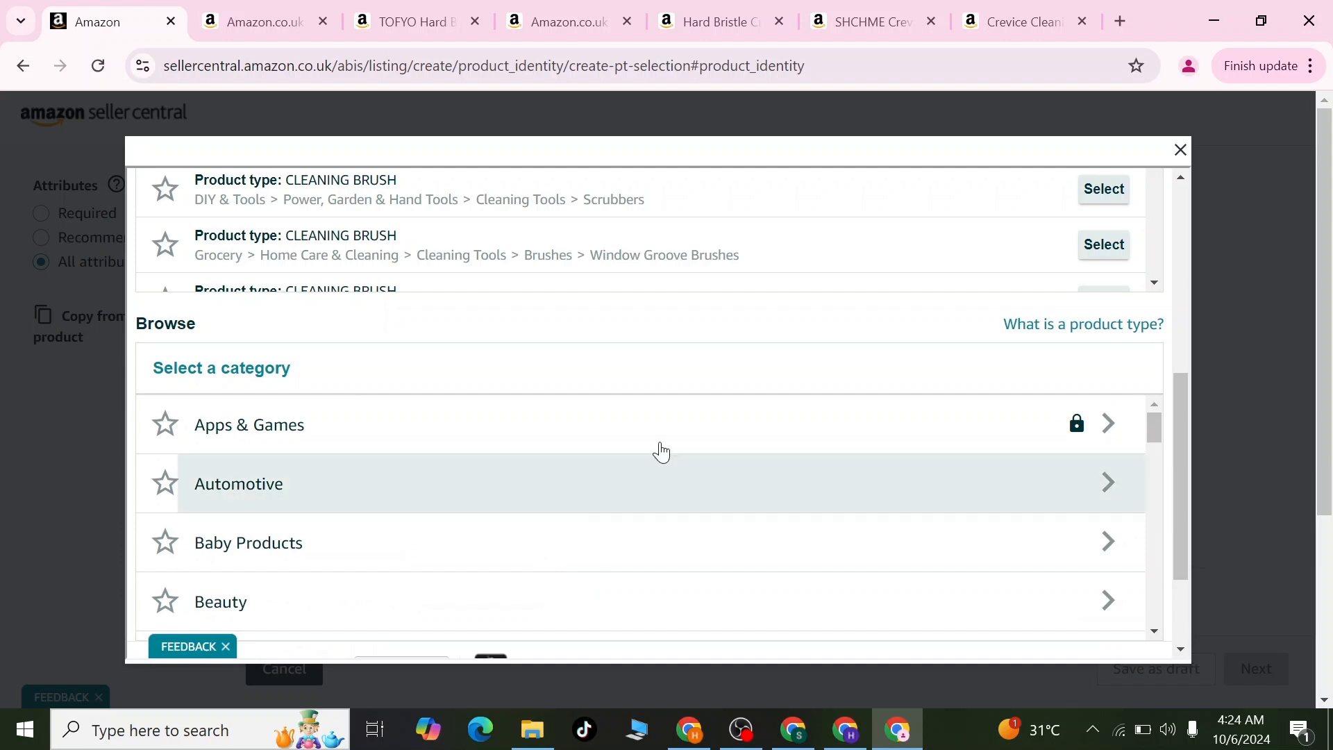
scroll(752, 321, up, 3)
scroll(754, 319, up, 2)
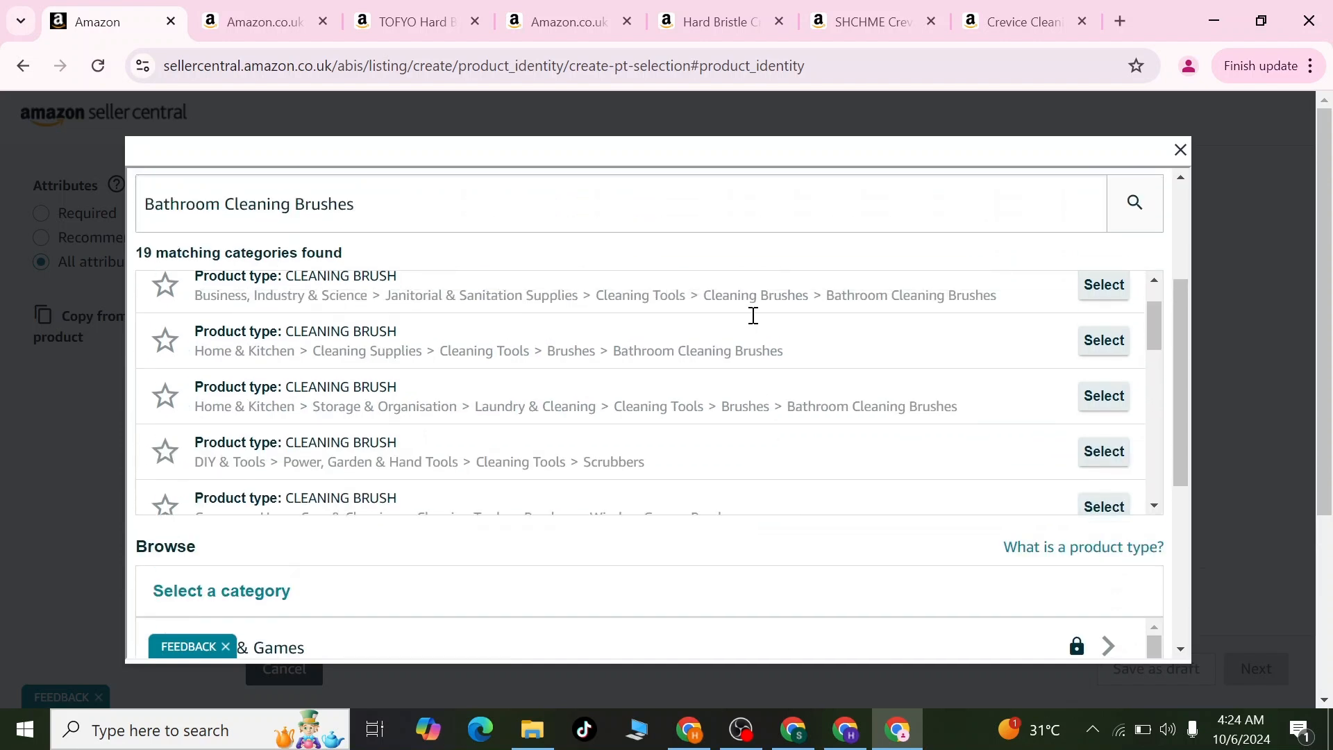
click(1104, 298)
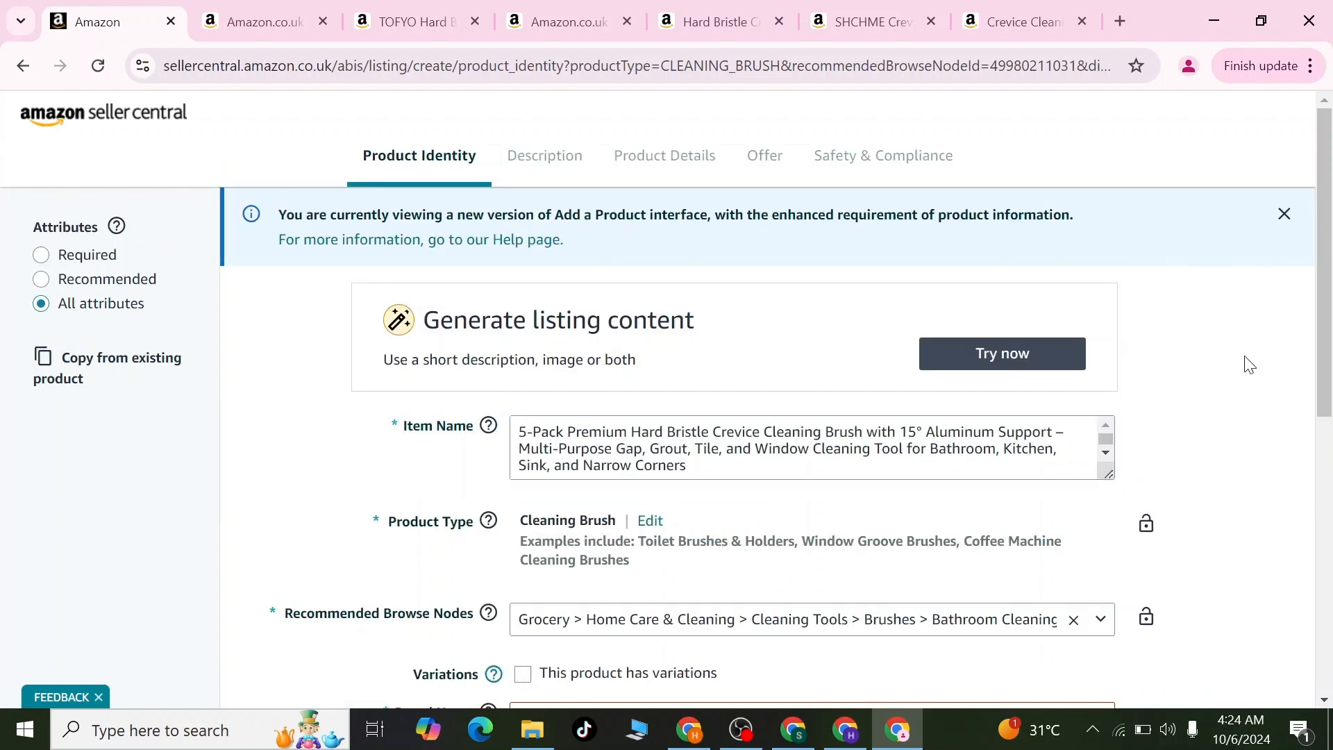
Mark the product as having no brand name and no product ID, and continue to the listing's Description section
scroll(1264, 373, down, 2)
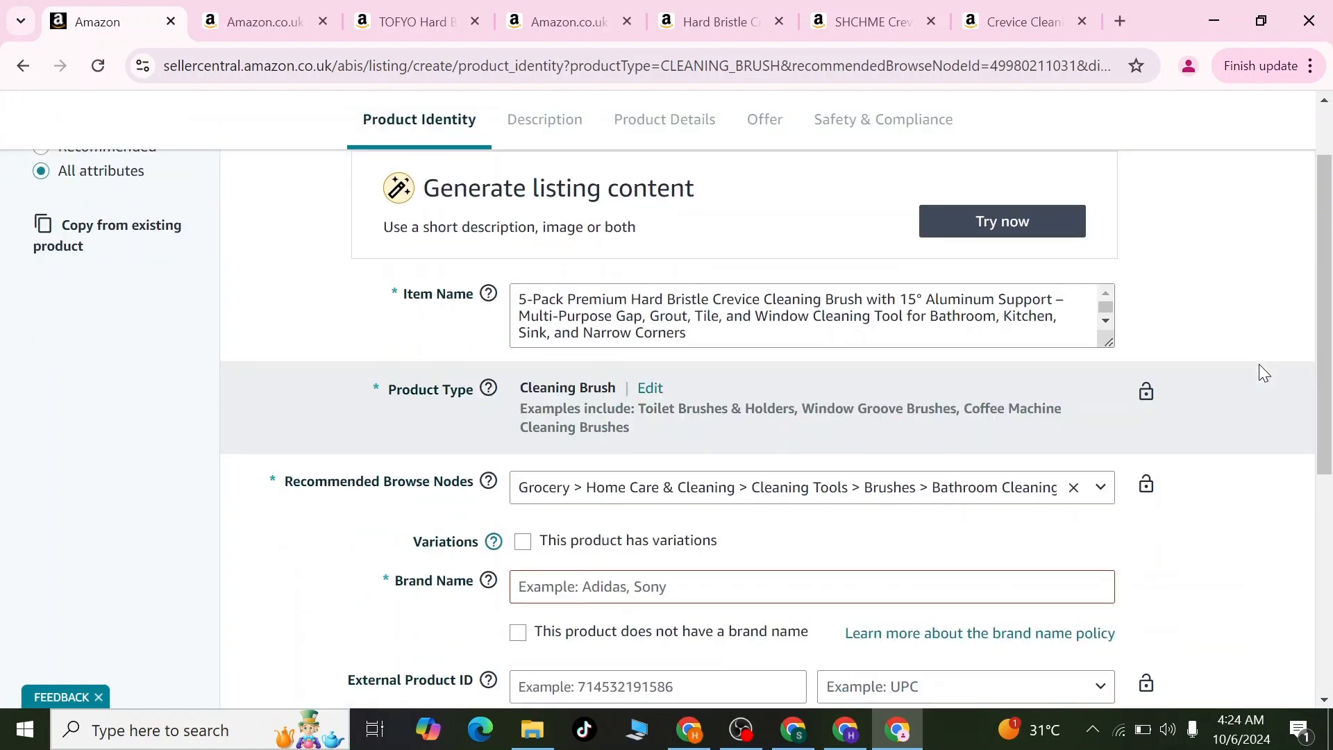
scroll(1259, 364, up, 1)
scroll(1260, 364, down, 2)
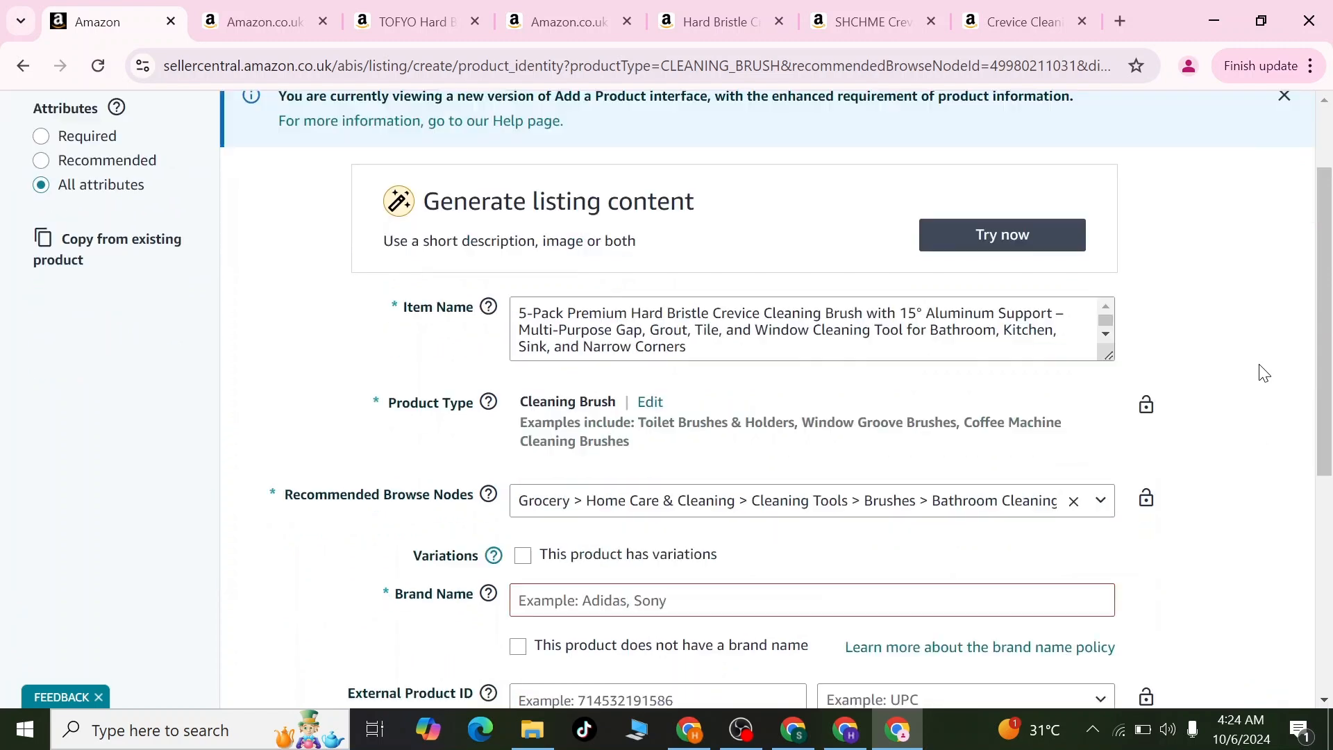
scroll(1260, 364, down, 1)
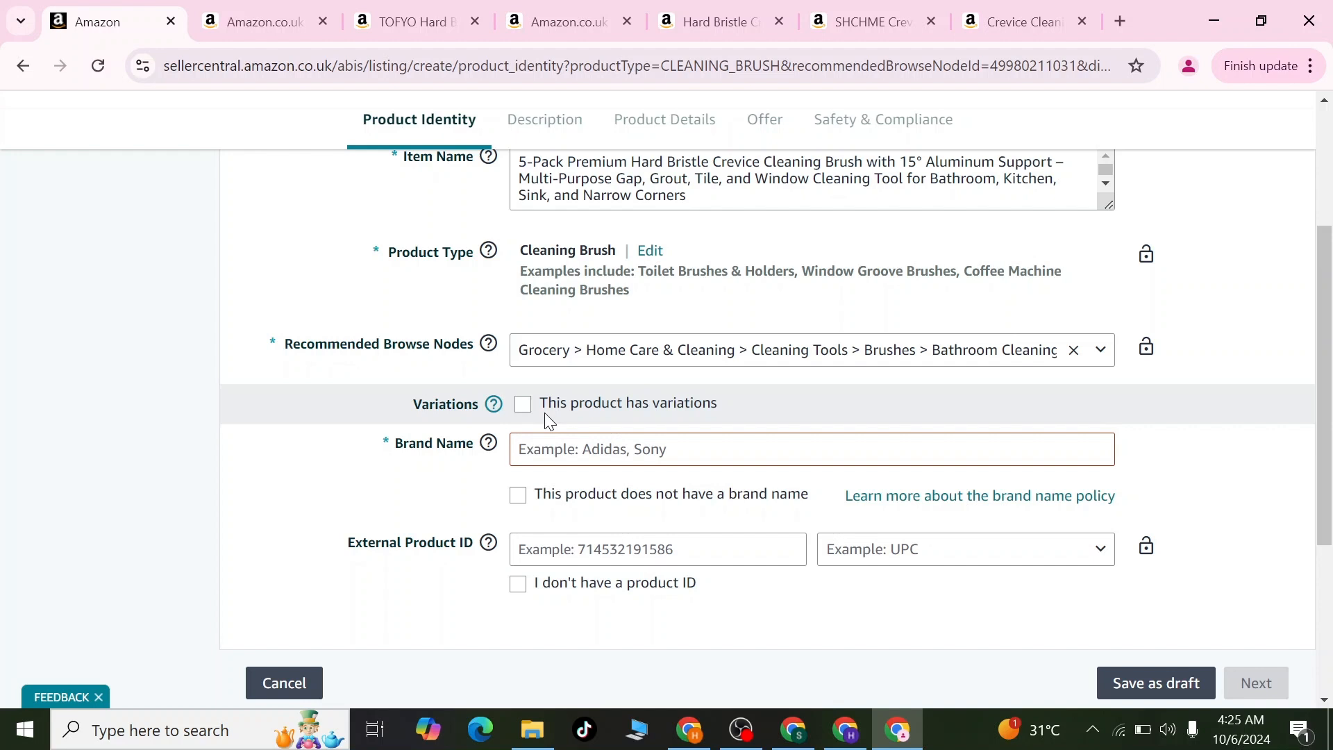
scroll(701, 437, down, 2)
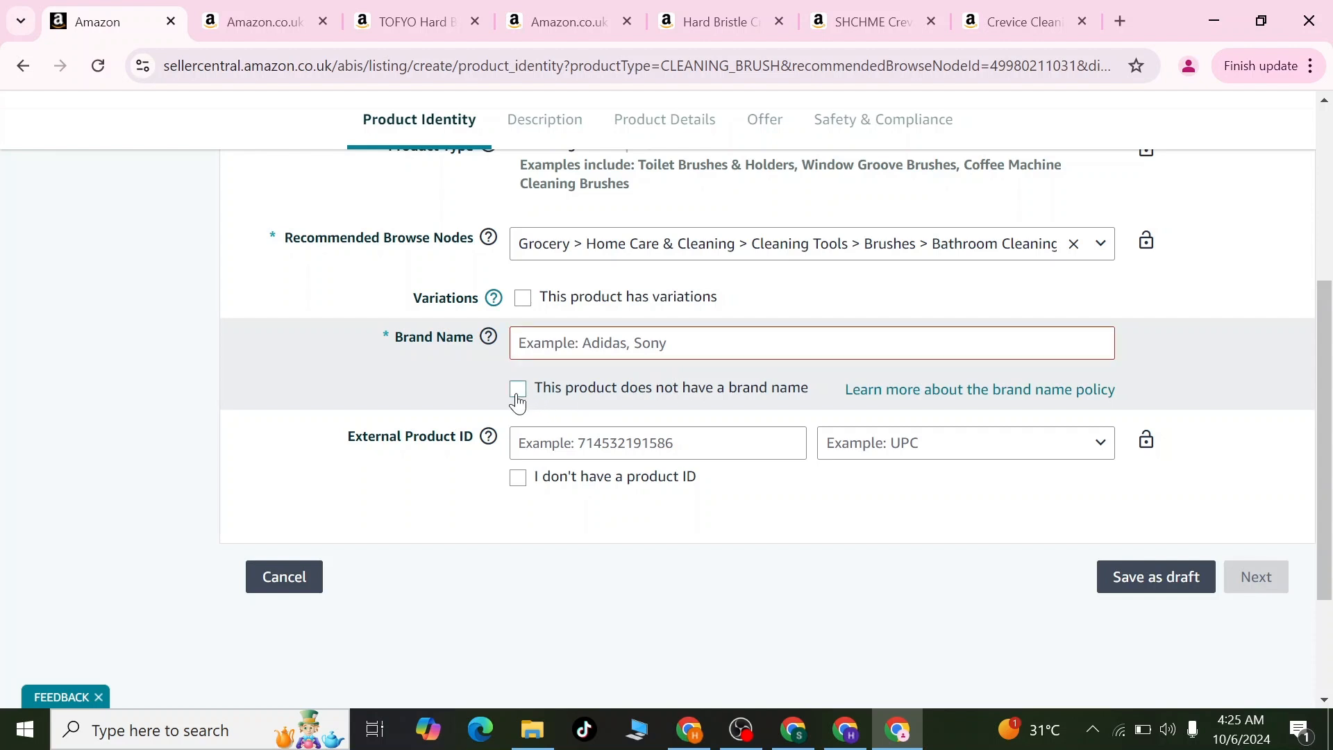
click(764, 389)
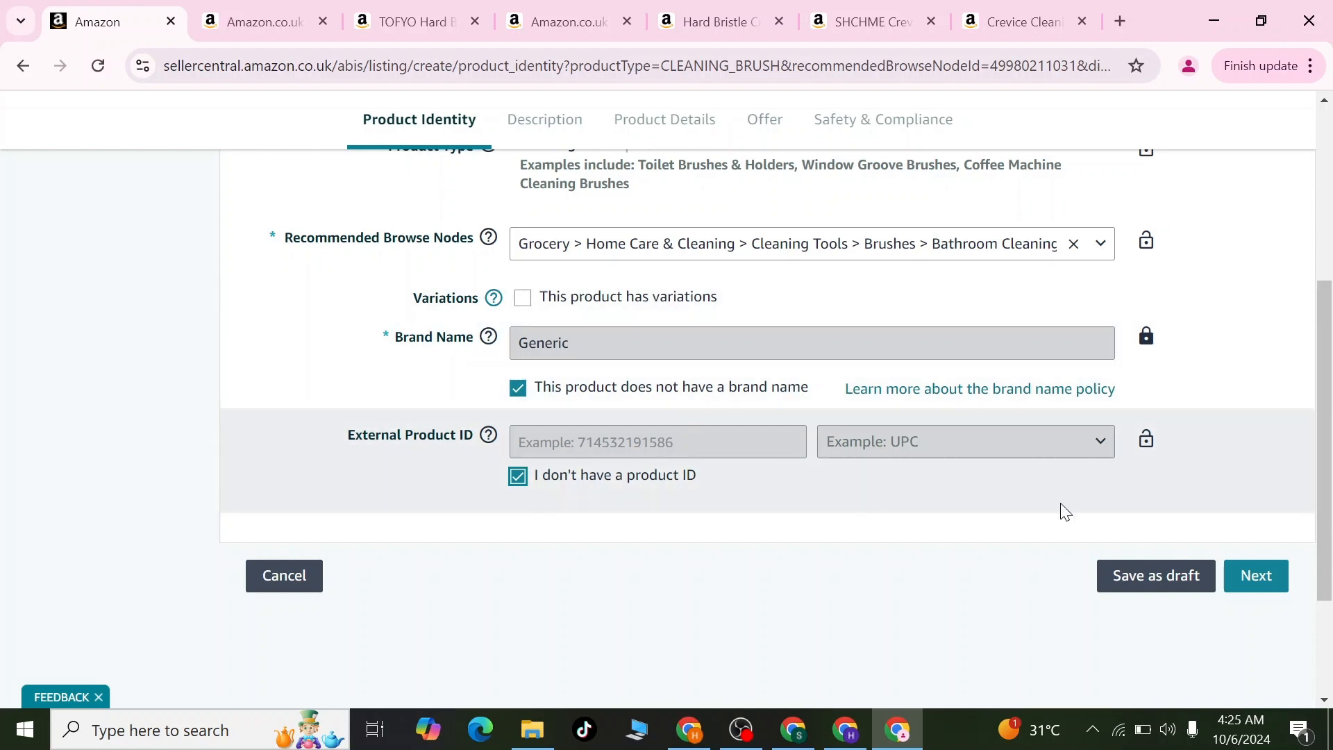
click(1252, 588)
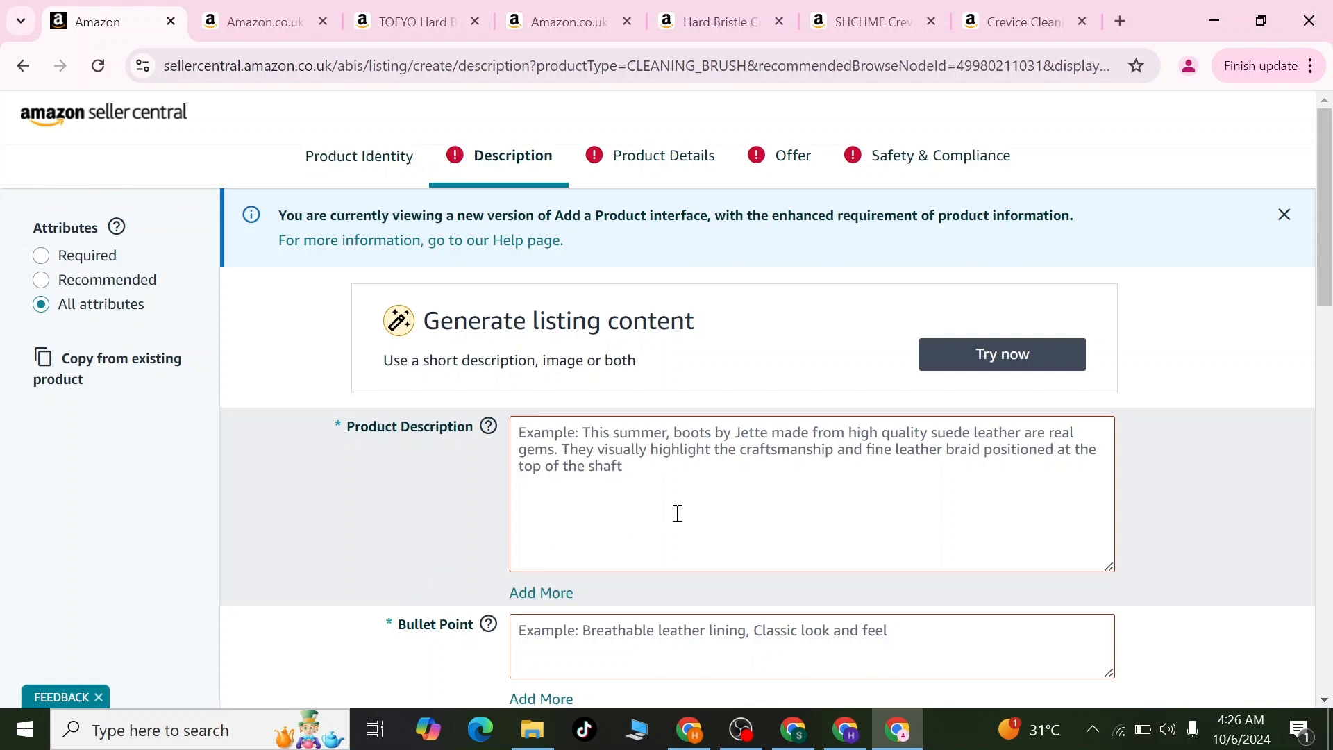
Examine the TOFYO and PESTON crevice cleaning brush listings for product information and description text
scroll(677, 513, down, 1)
scroll(679, 518, up, 1)
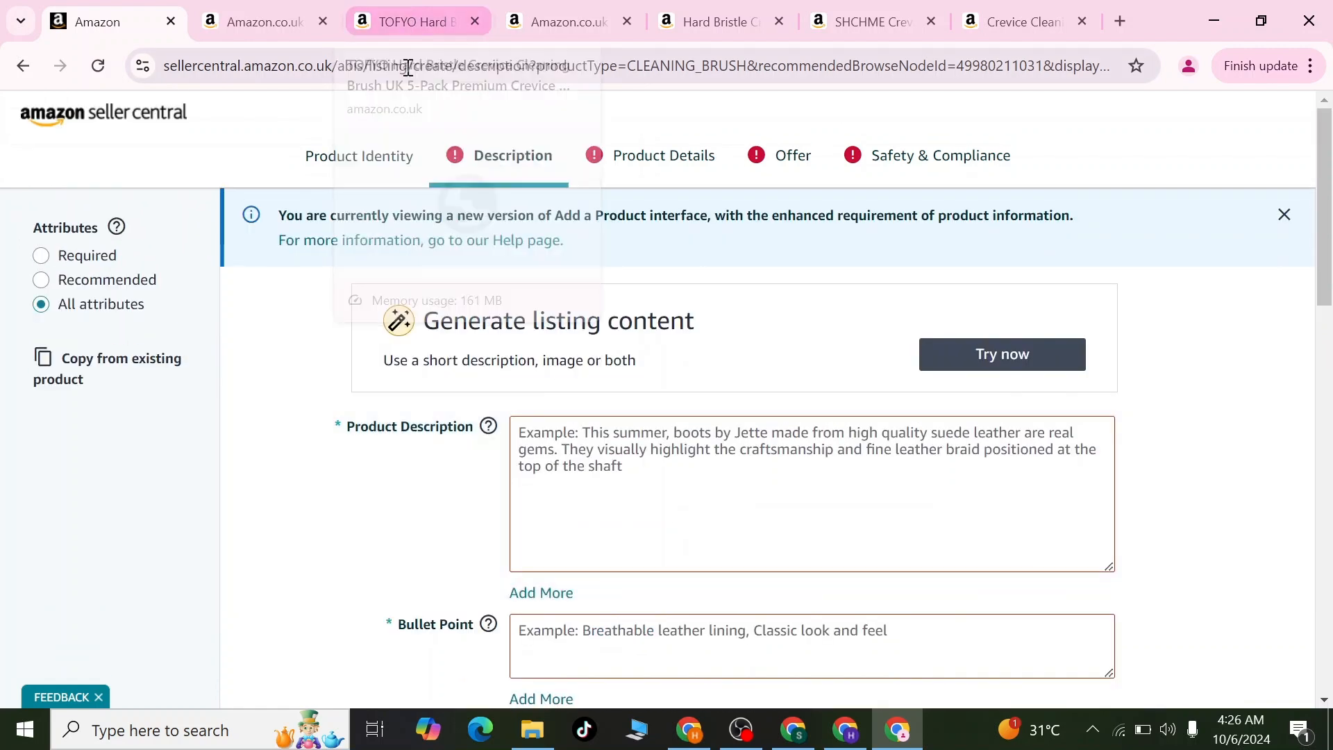
click(406, 24)
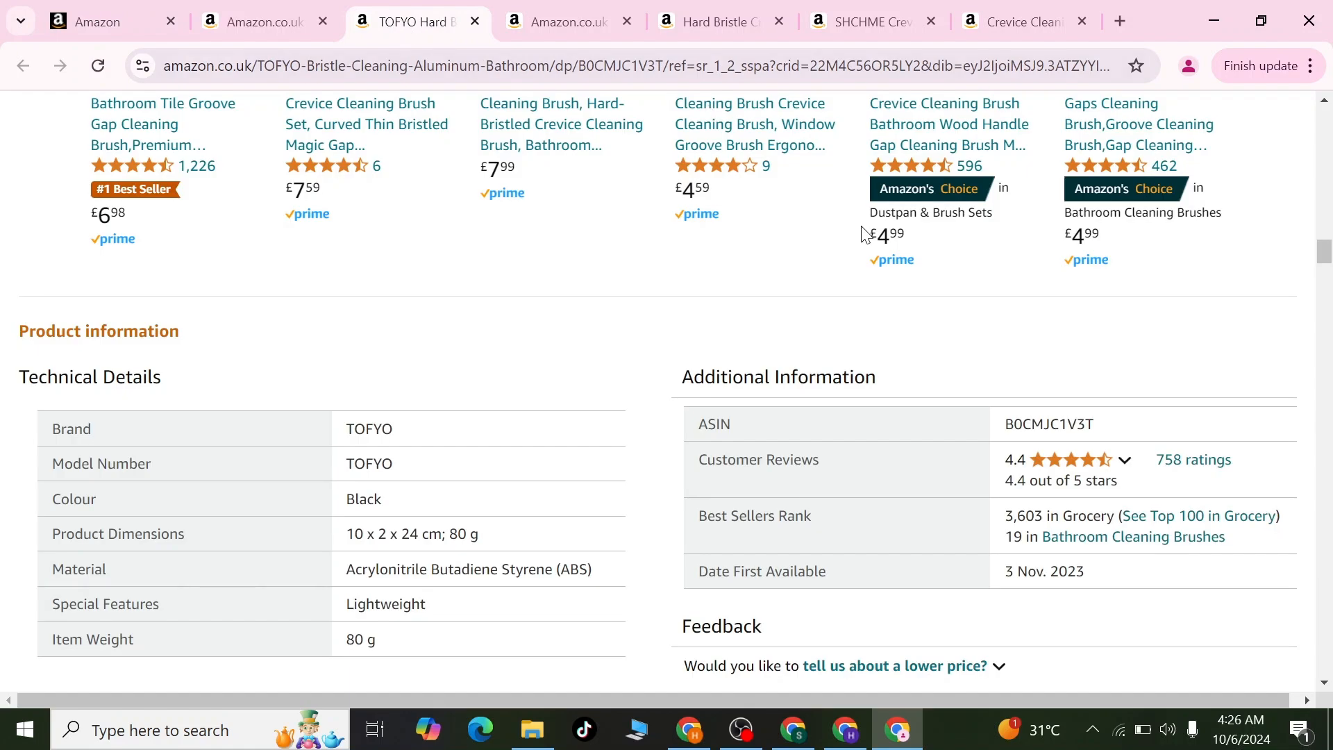
scroll(783, 381, up, 13)
scroll(783, 389, up, 6)
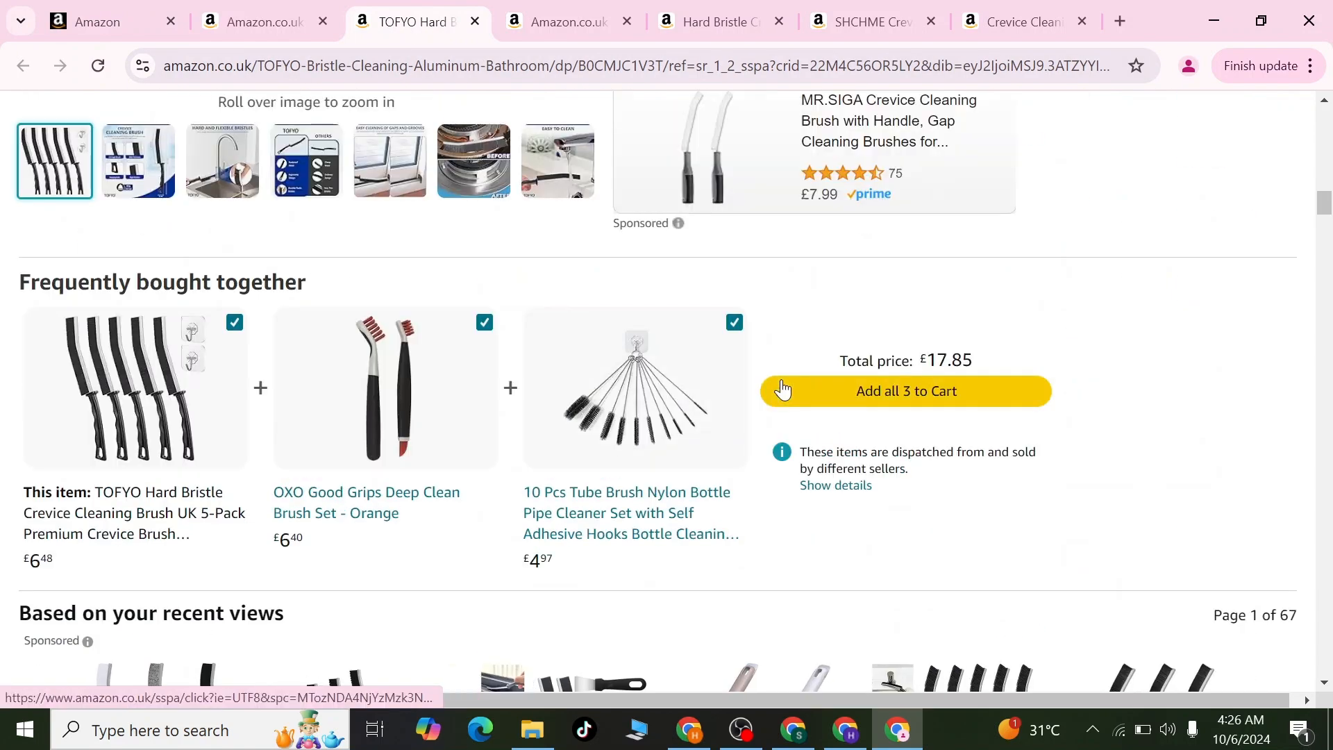
scroll(784, 387, down, 12)
scroll(784, 387, down, 20)
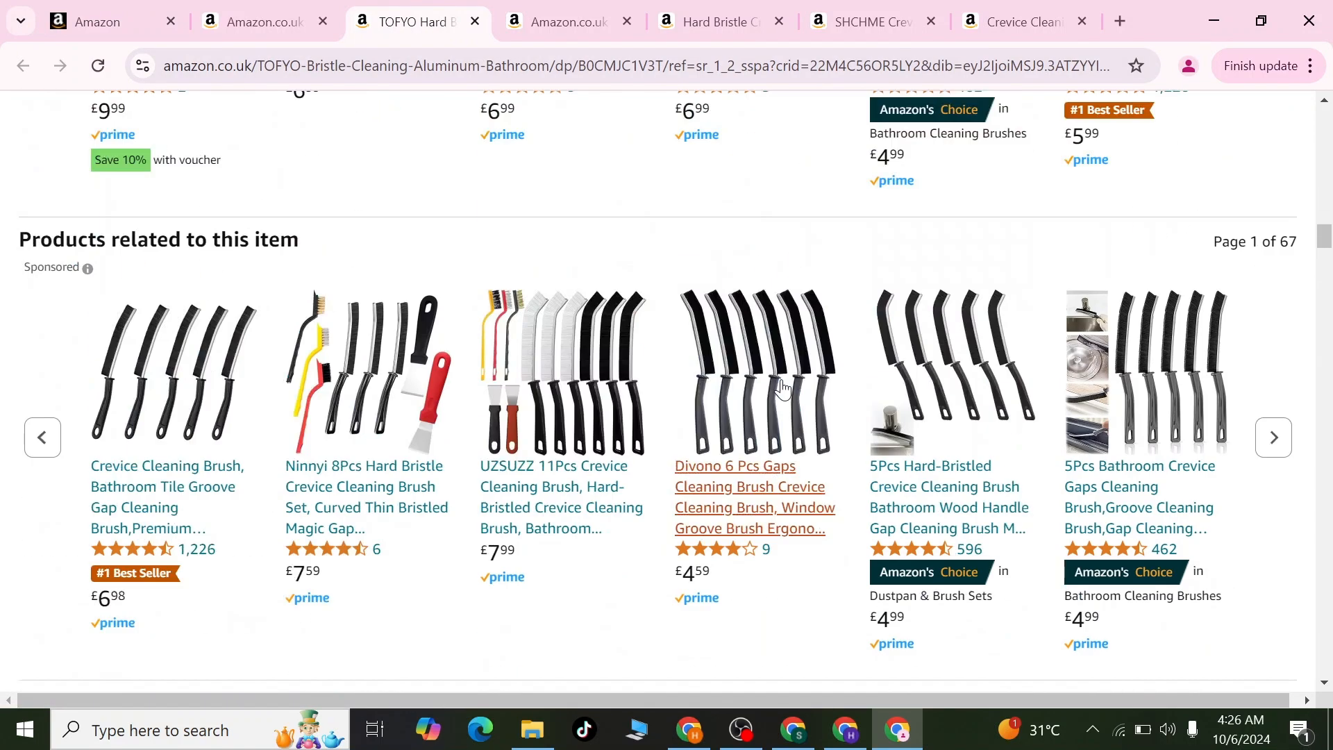
scroll(783, 386, down, 4)
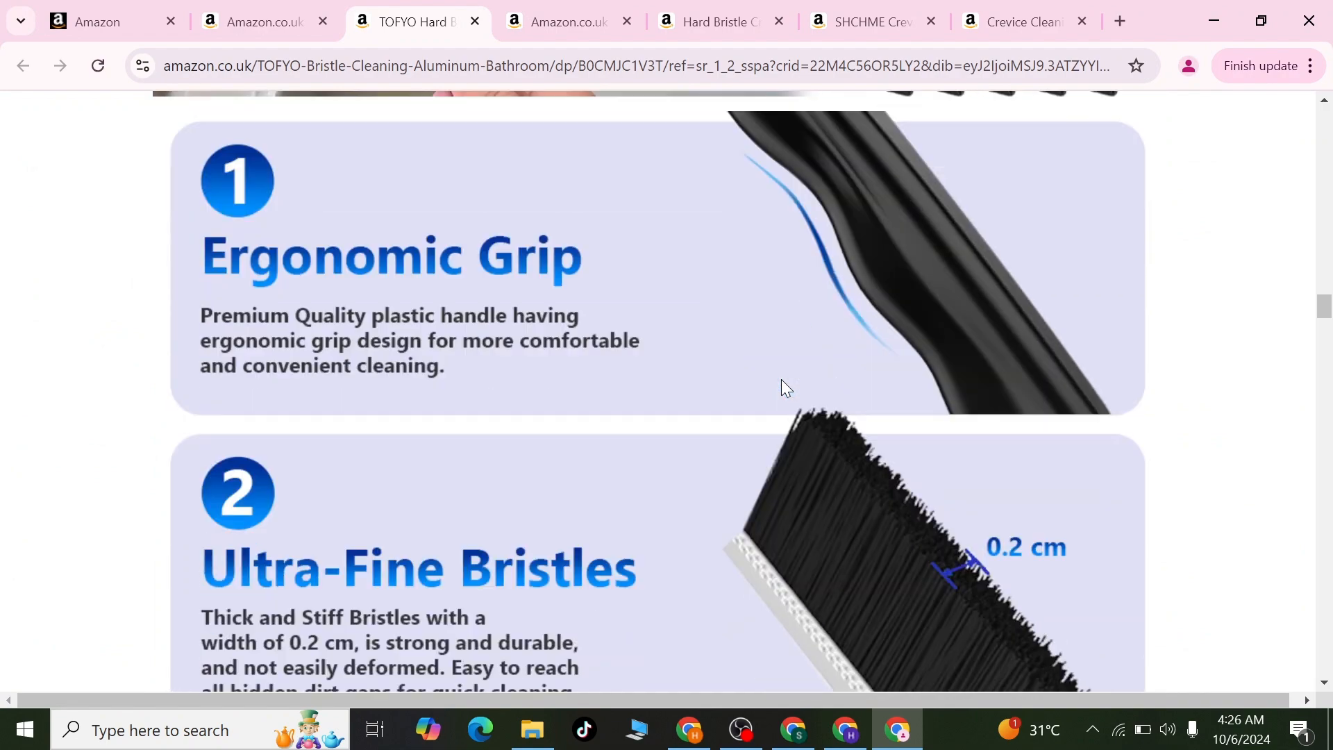
scroll(1018, 249, up, 5)
scroll(1017, 249, up, 6)
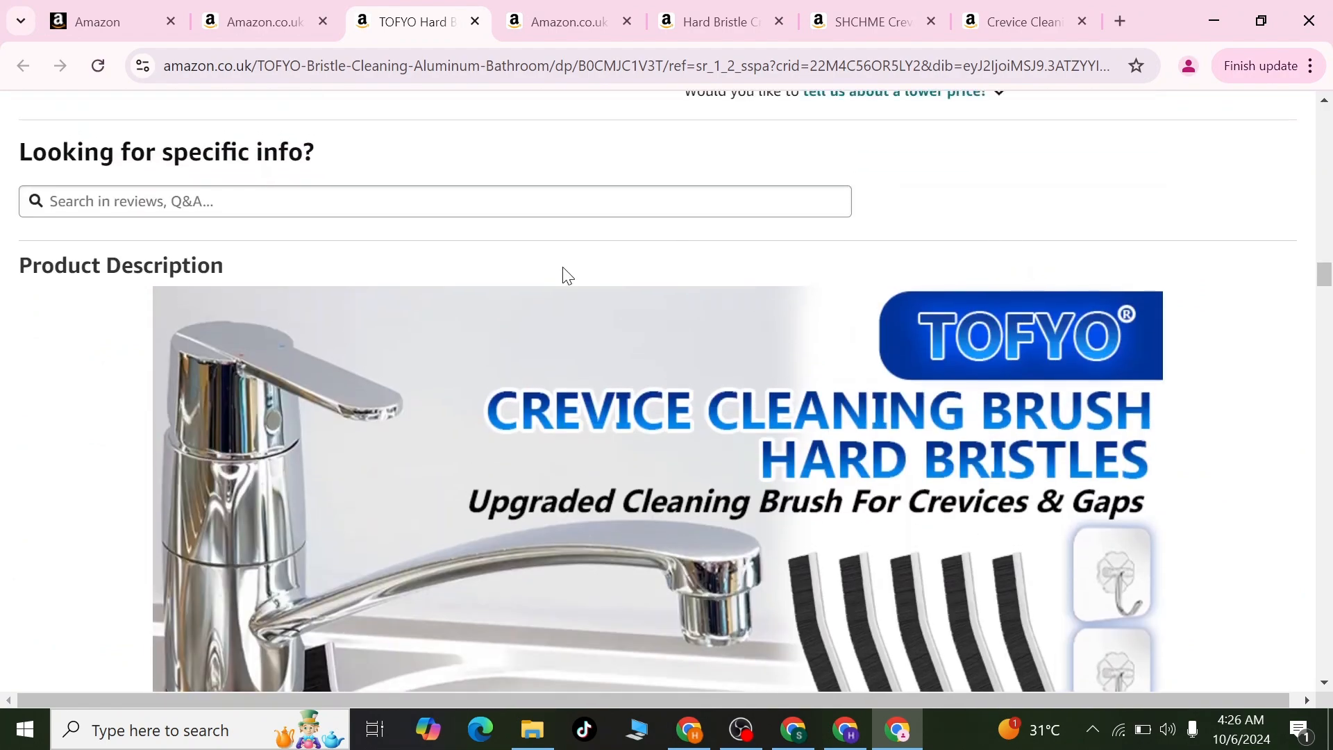
scroll(564, 277, up, 9)
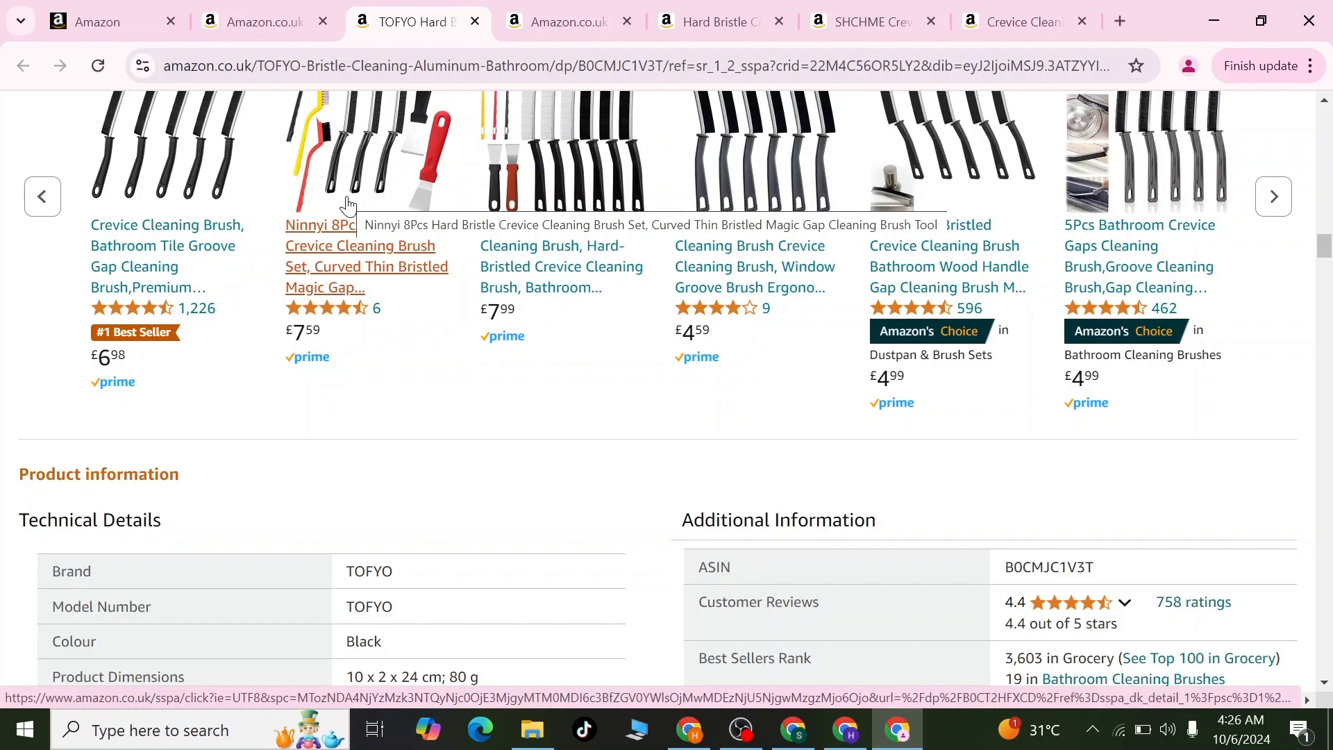
click(715, 21)
scroll(792, 436, down, 1)
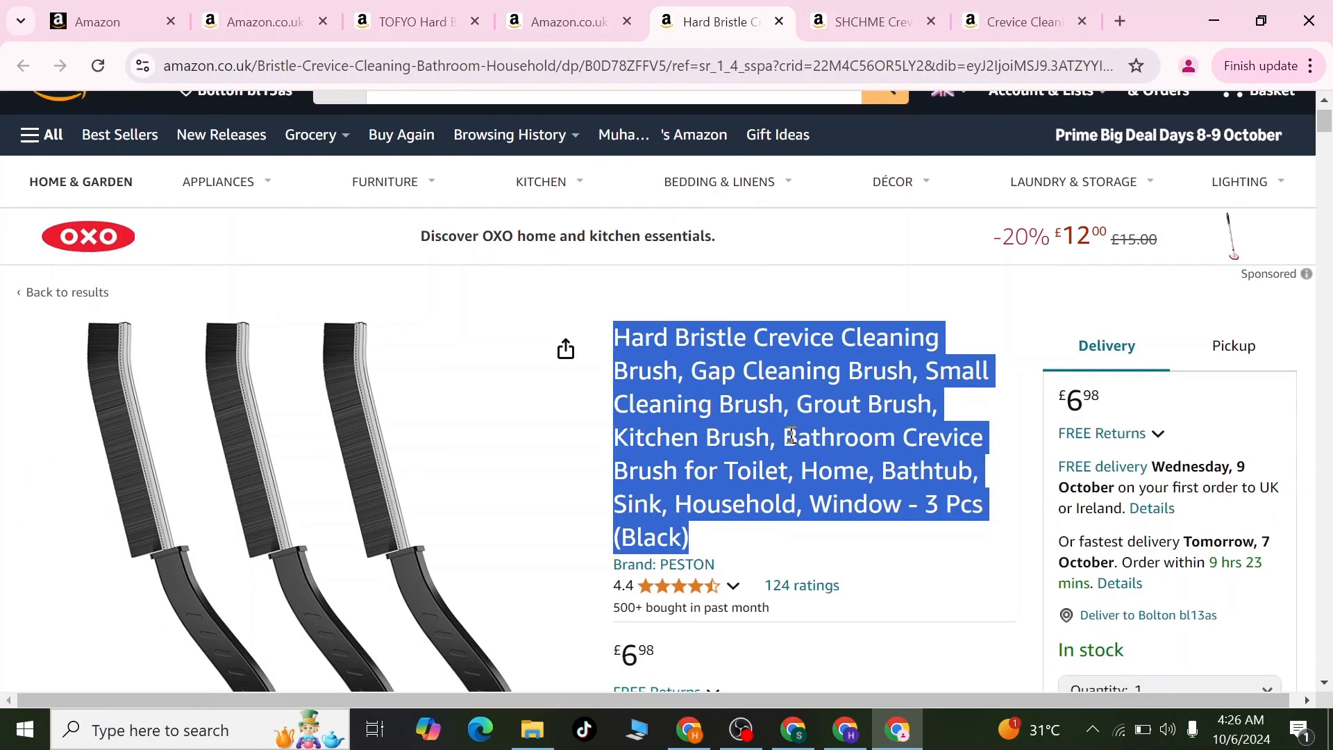
scroll(791, 436, down, 15)
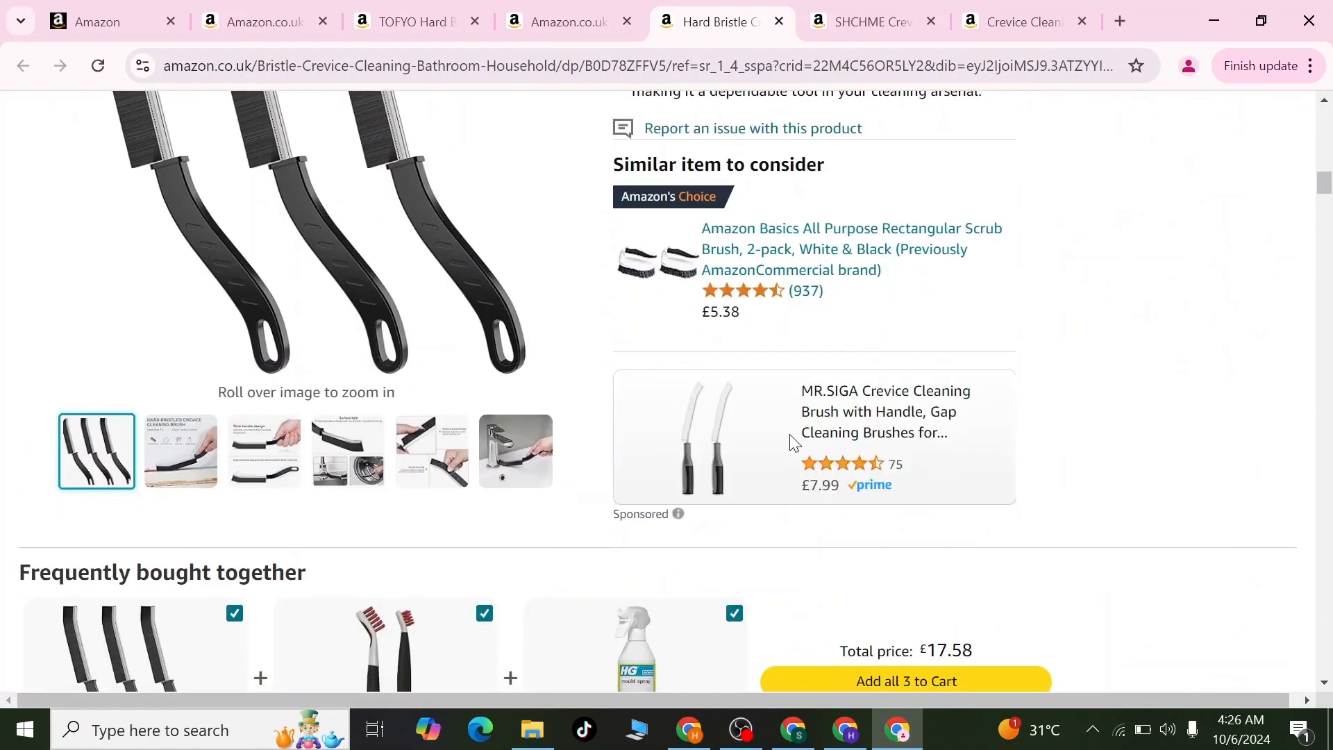
scroll(792, 436, down, 15)
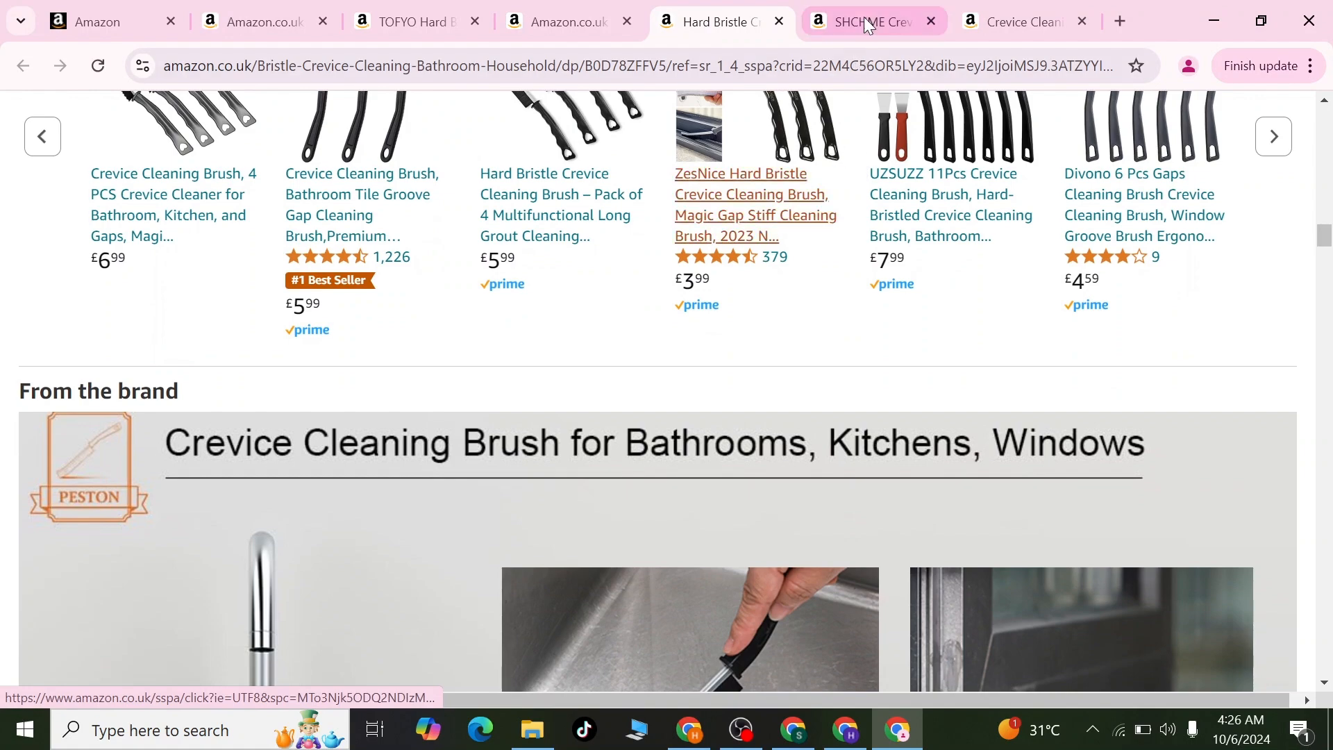
Open the SHCHME crevice brush listing and copy all five "About this item" bullet points
click(866, 20)
scroll(882, 667, down, 4)
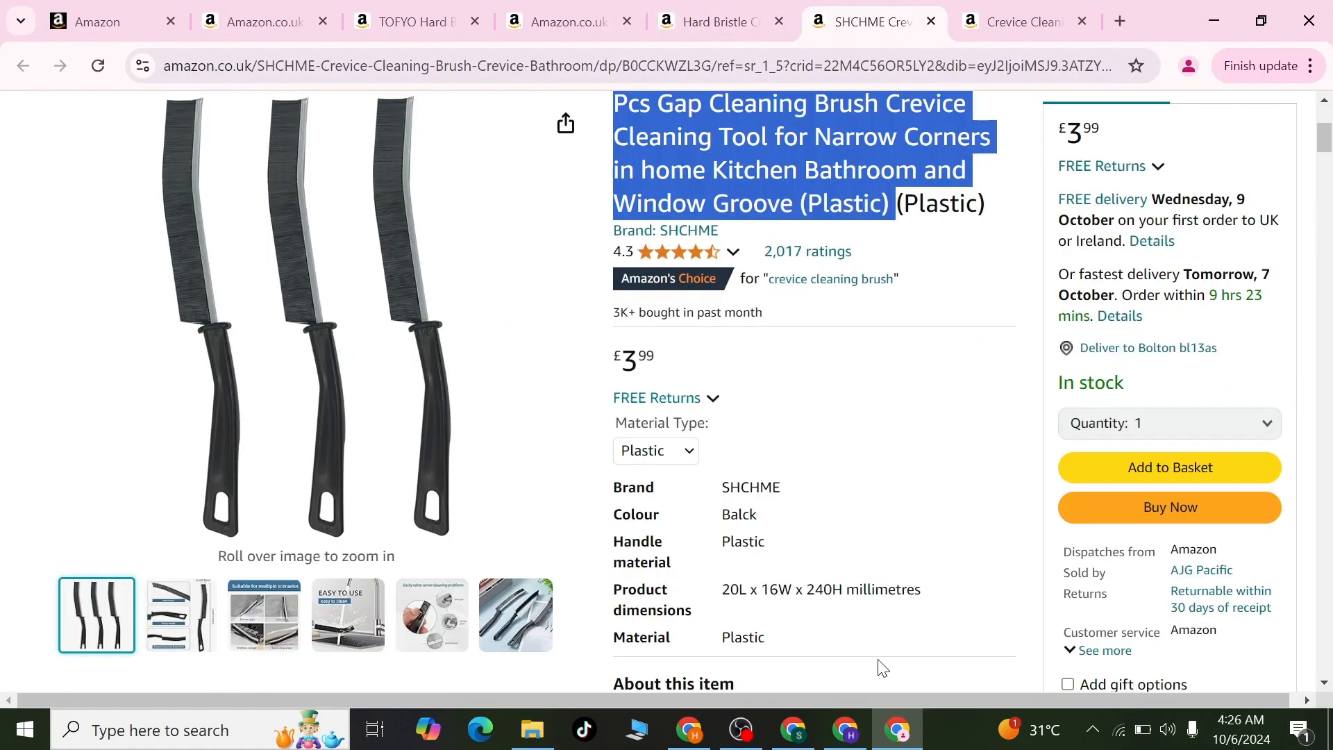
scroll(1063, 474, down, 5)
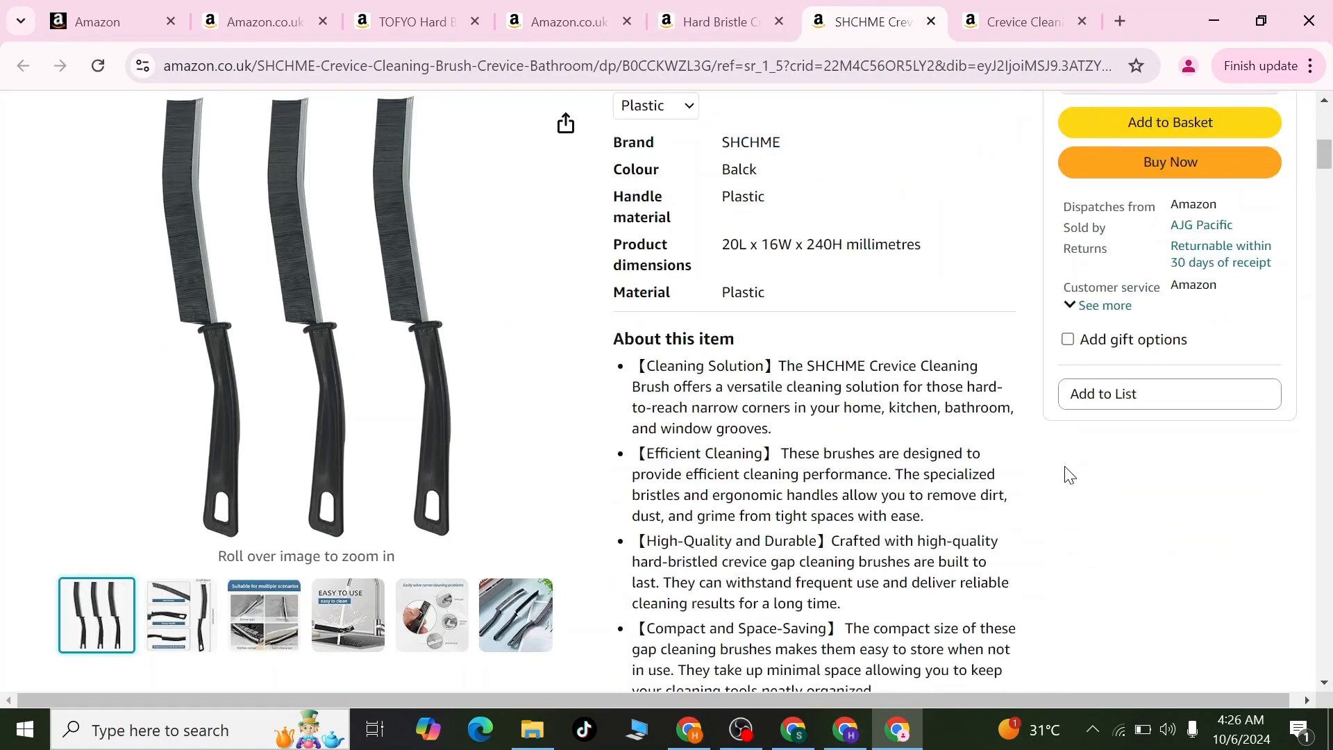
scroll(1069, 474, down, 12)
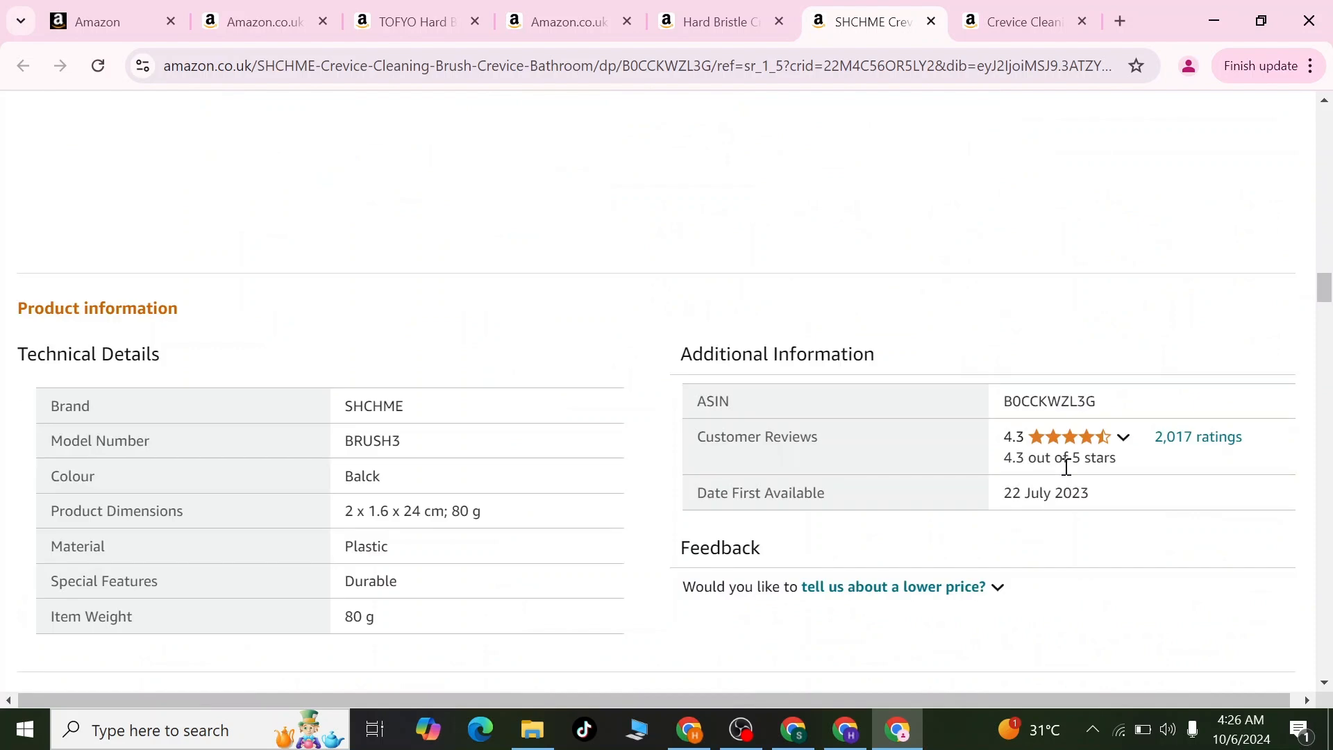
scroll(1066, 467, down, 20)
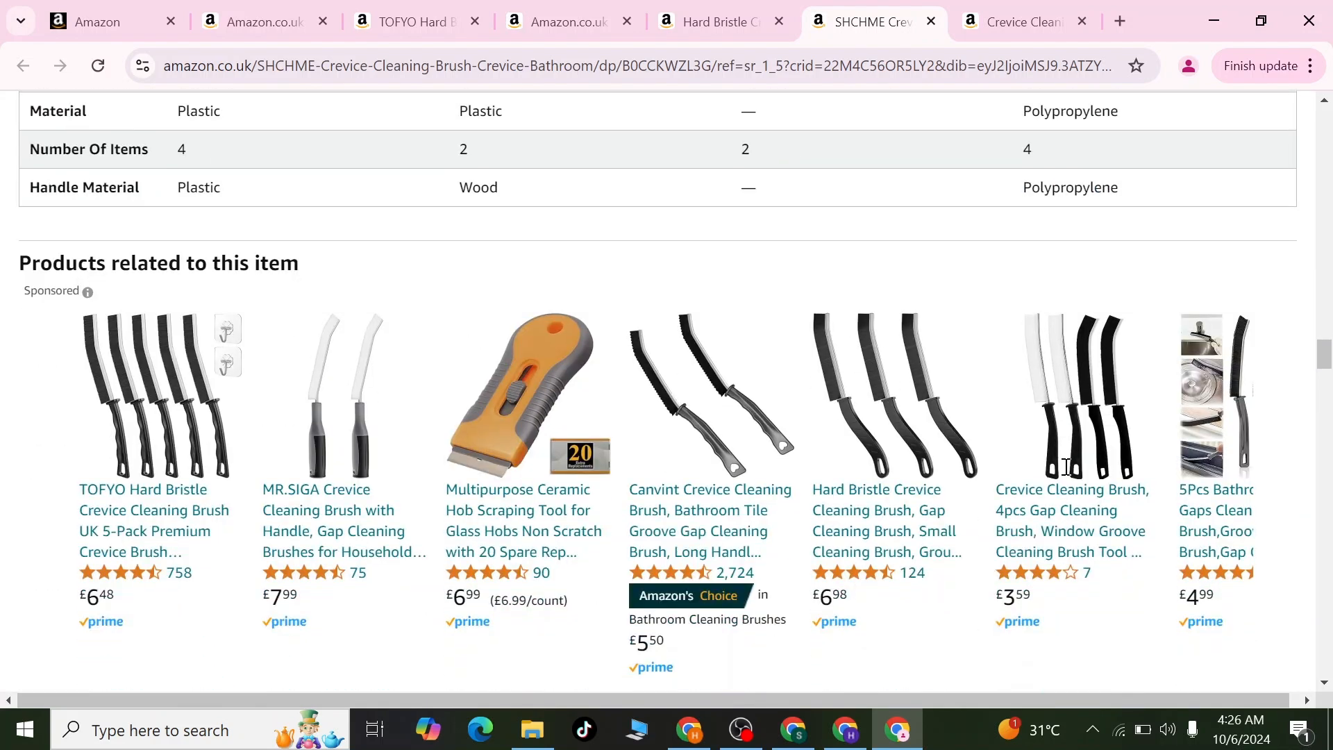
scroll(1066, 472, up, 15)
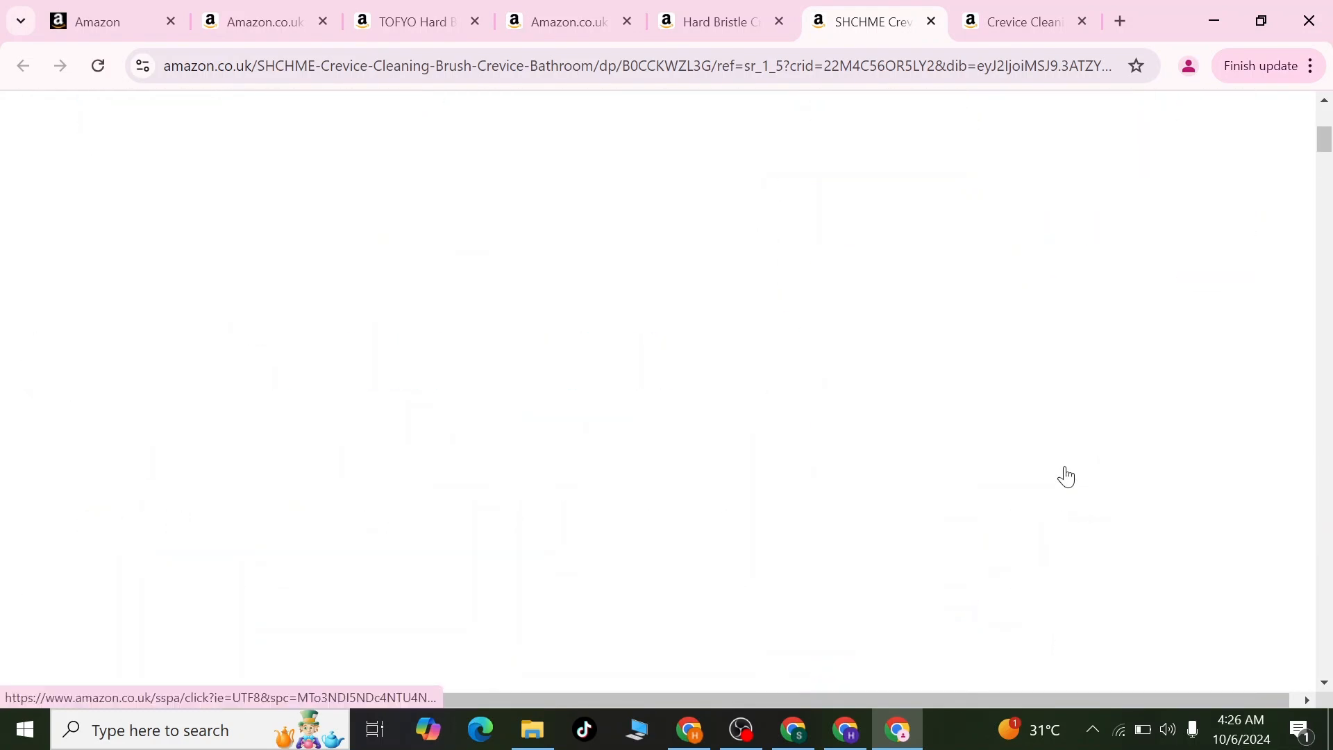
scroll(938, 390, down, 8)
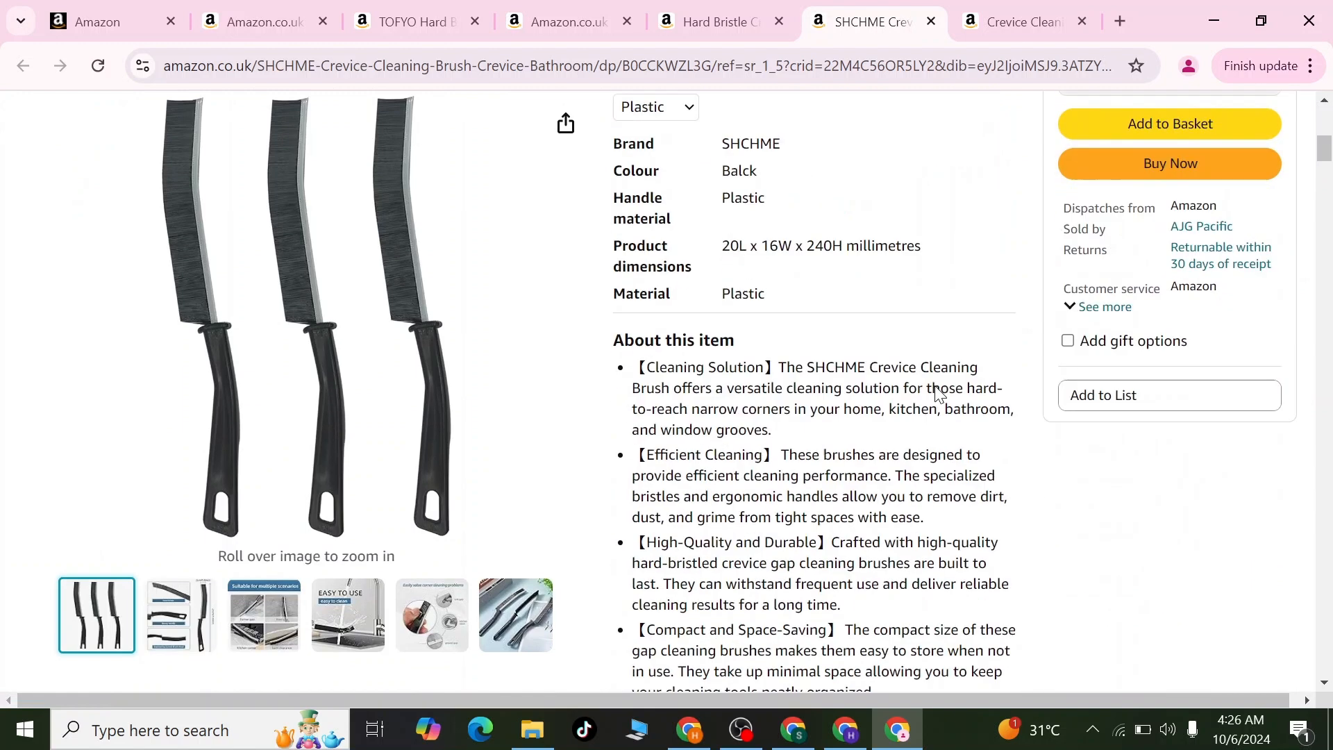
scroll(938, 391, down, 2)
drag(634, 223, 878, 459)
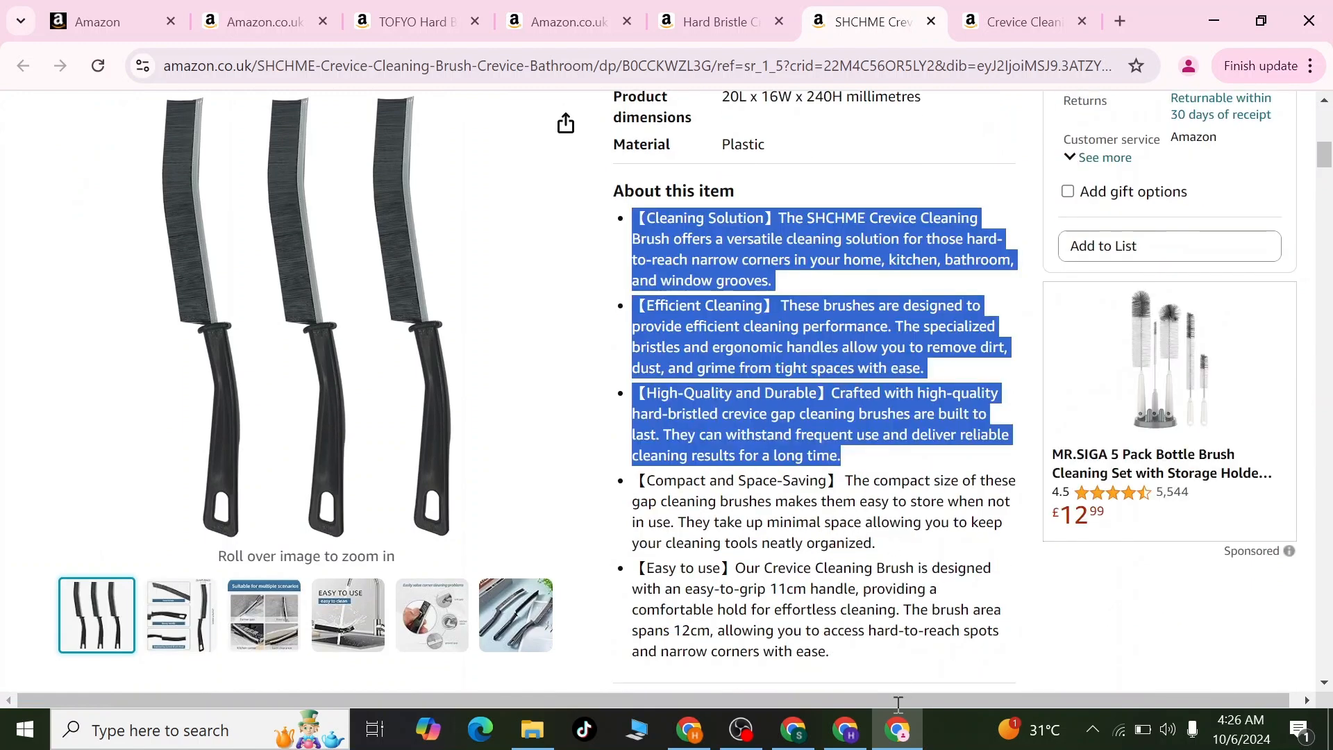
drag(897, 704, 876, 640)
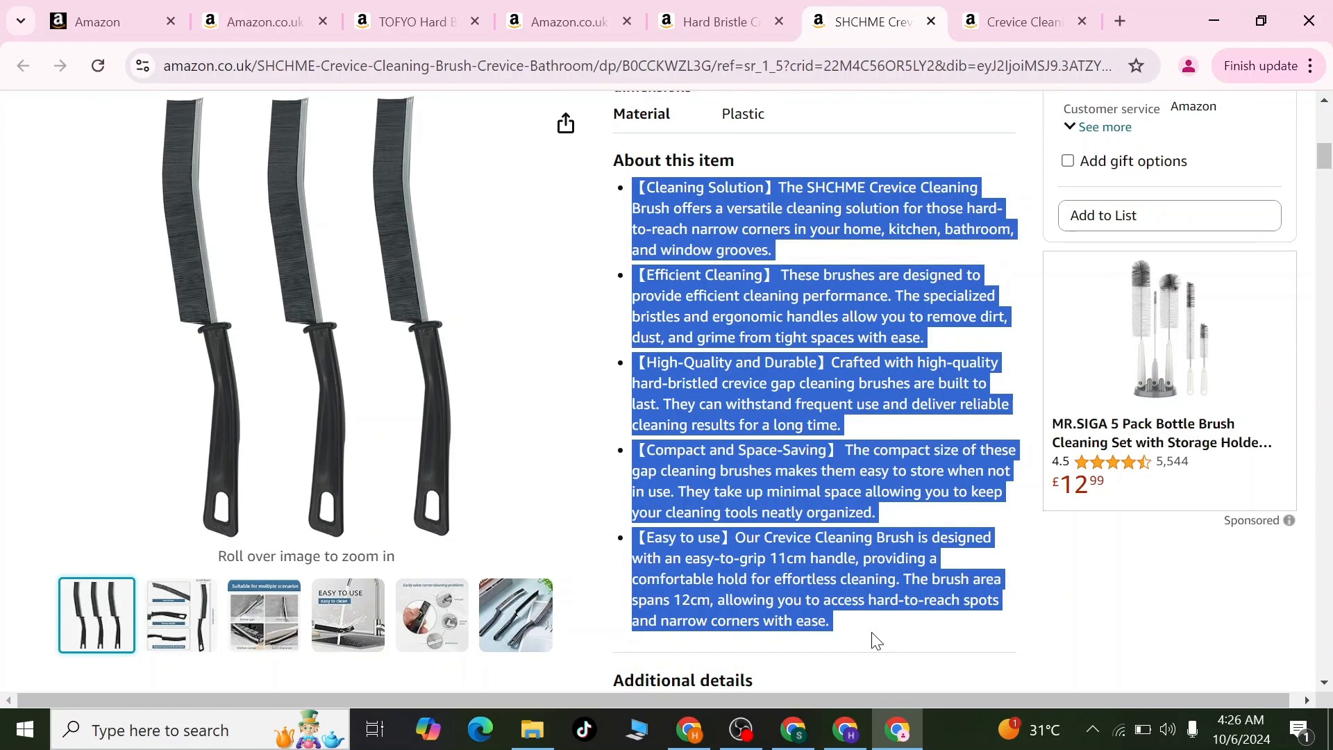
Switch to ChatGPT and paste the copied SHCHME bullet points into a new message in the listing title chat
click(695, 726)
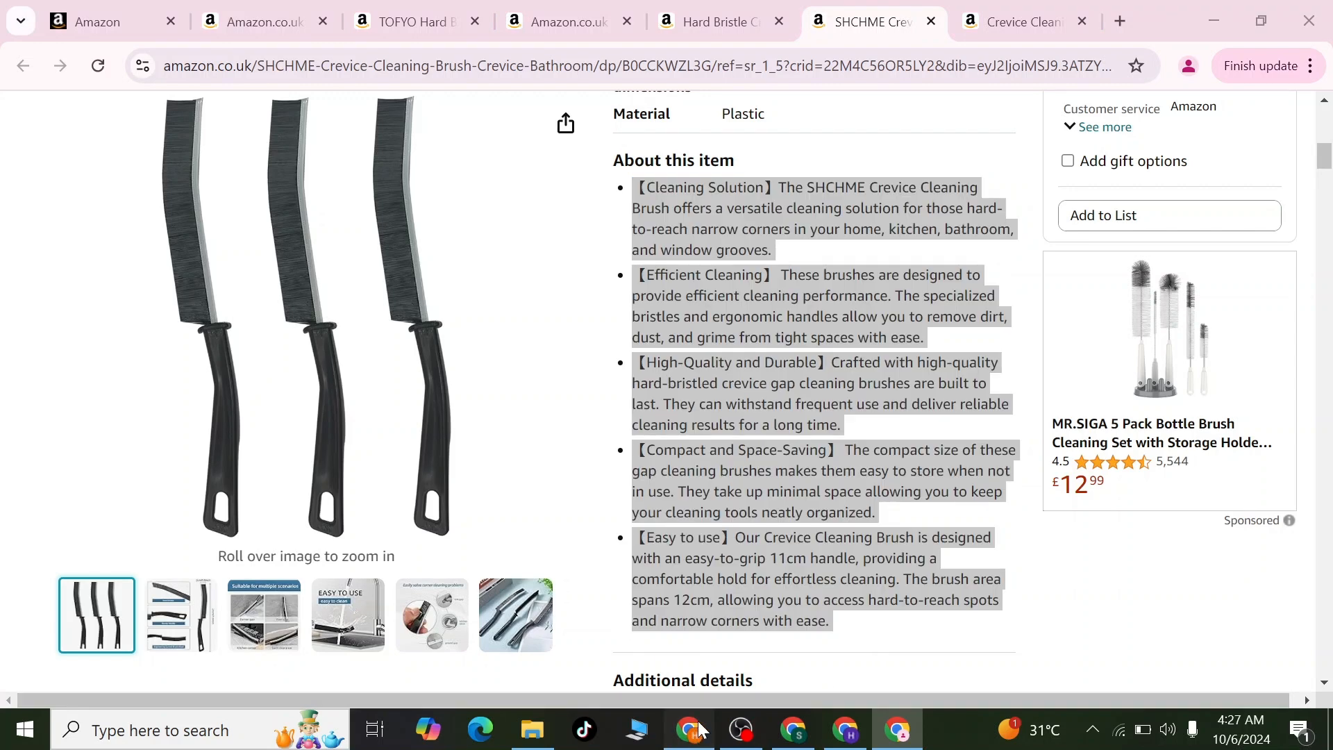
click(663, 656)
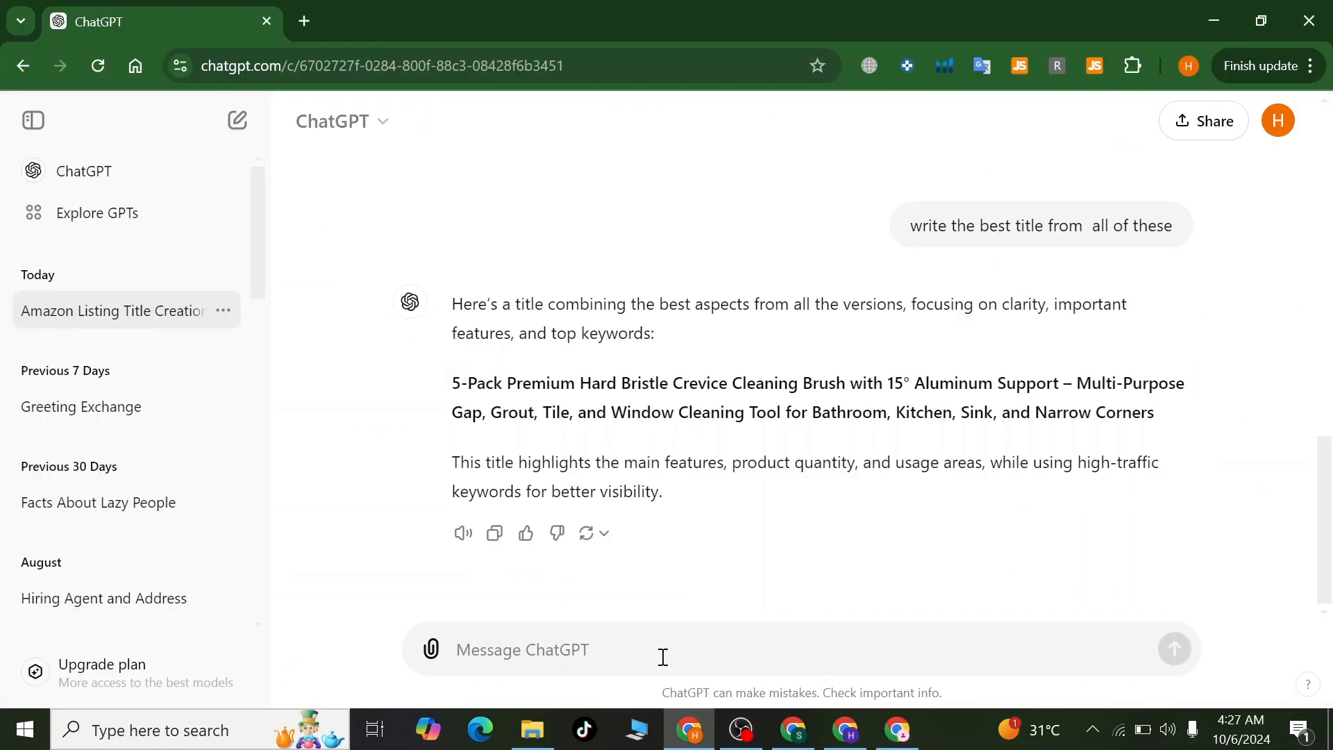
key(ctrl+v)
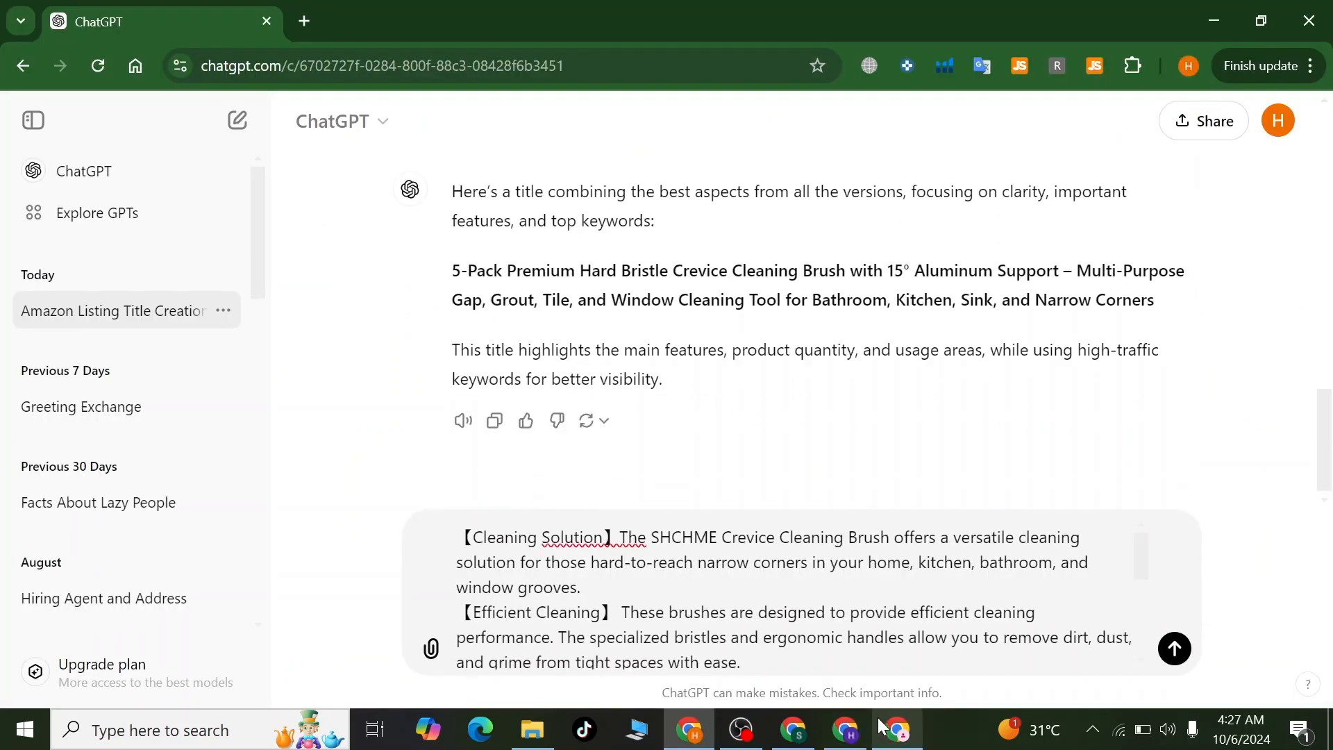
Return to the Amazon listings and copy the YIGAARUI brush's "About this item" bullets, from brush material to quality assurance
click(896, 728)
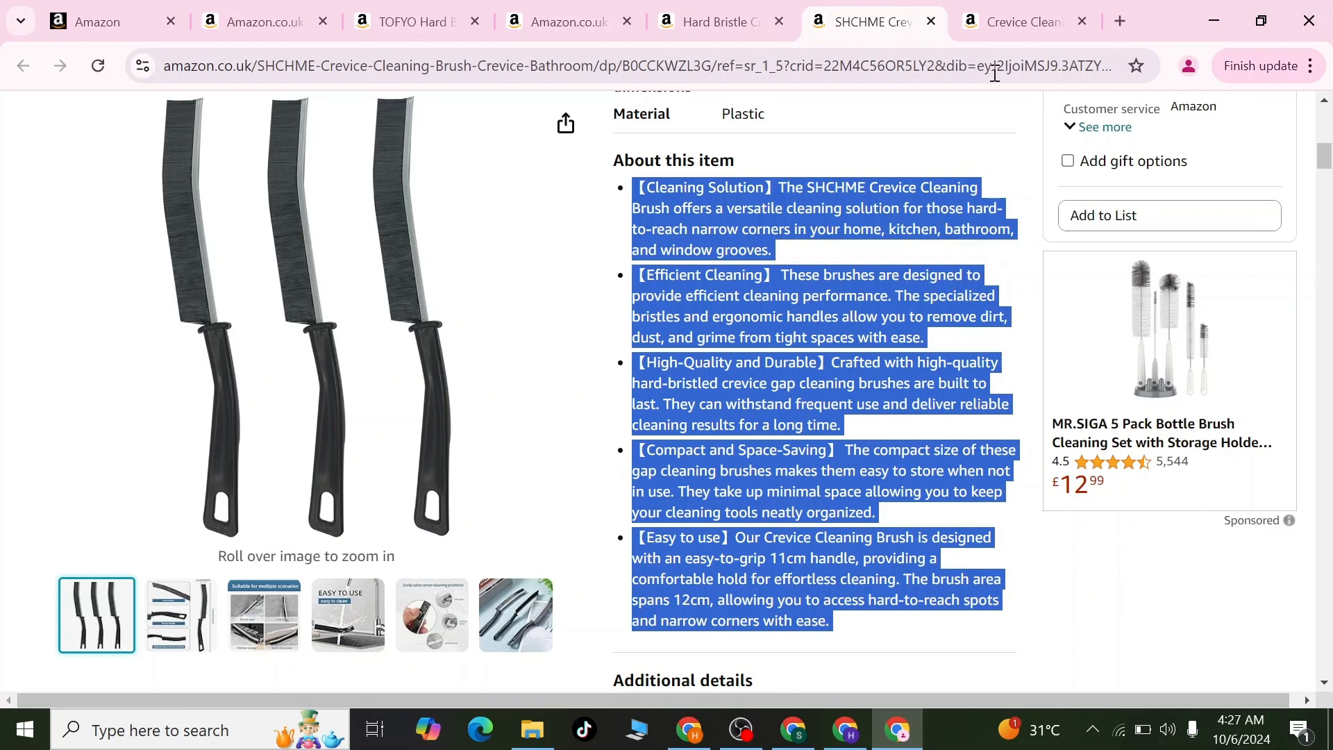
click(988, 24)
scroll(610, 387, down, 2)
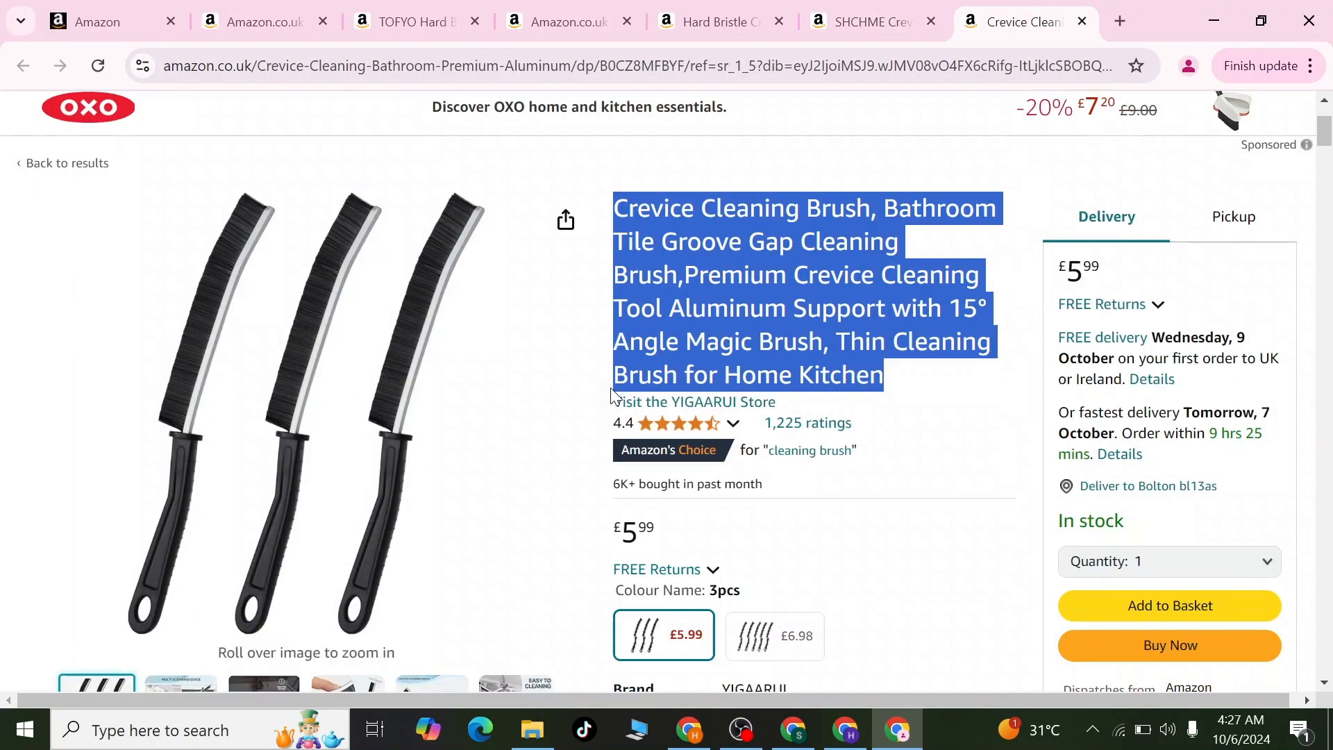
scroll(610, 388, down, 8)
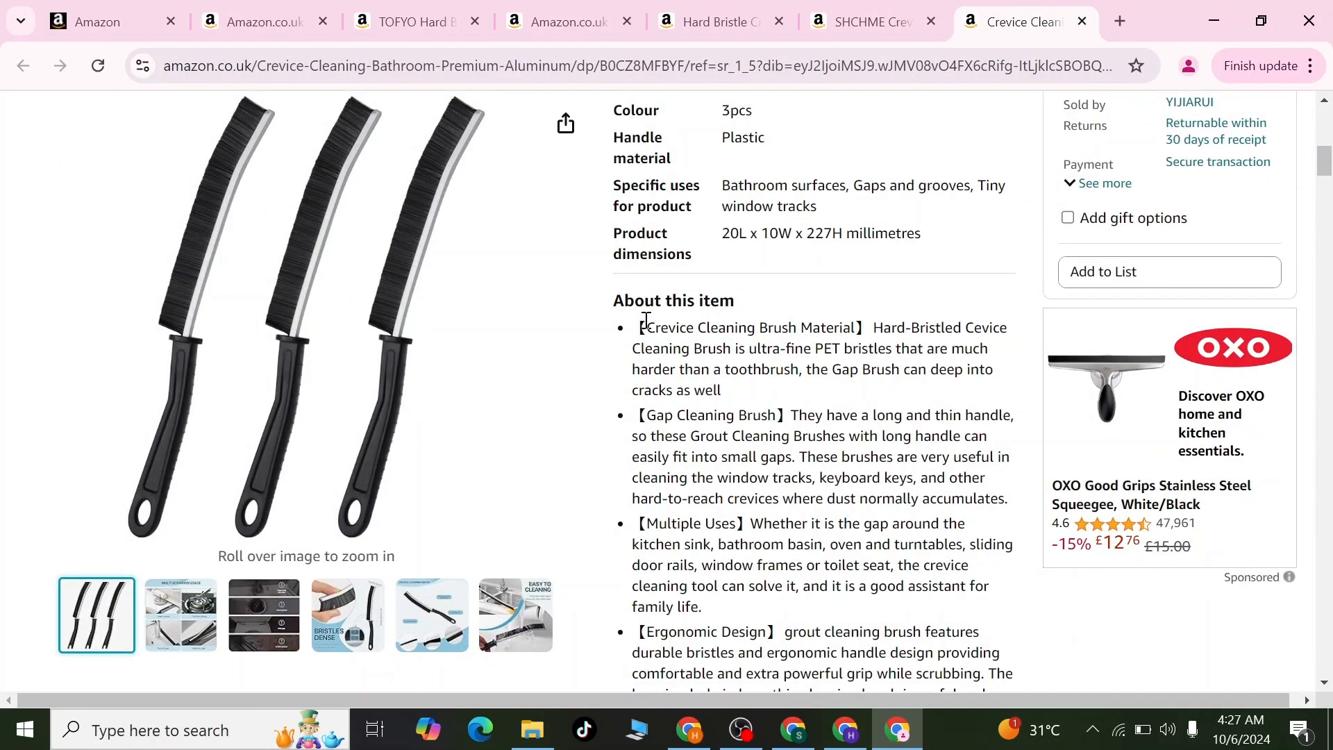
drag(644, 321, 896, 688)
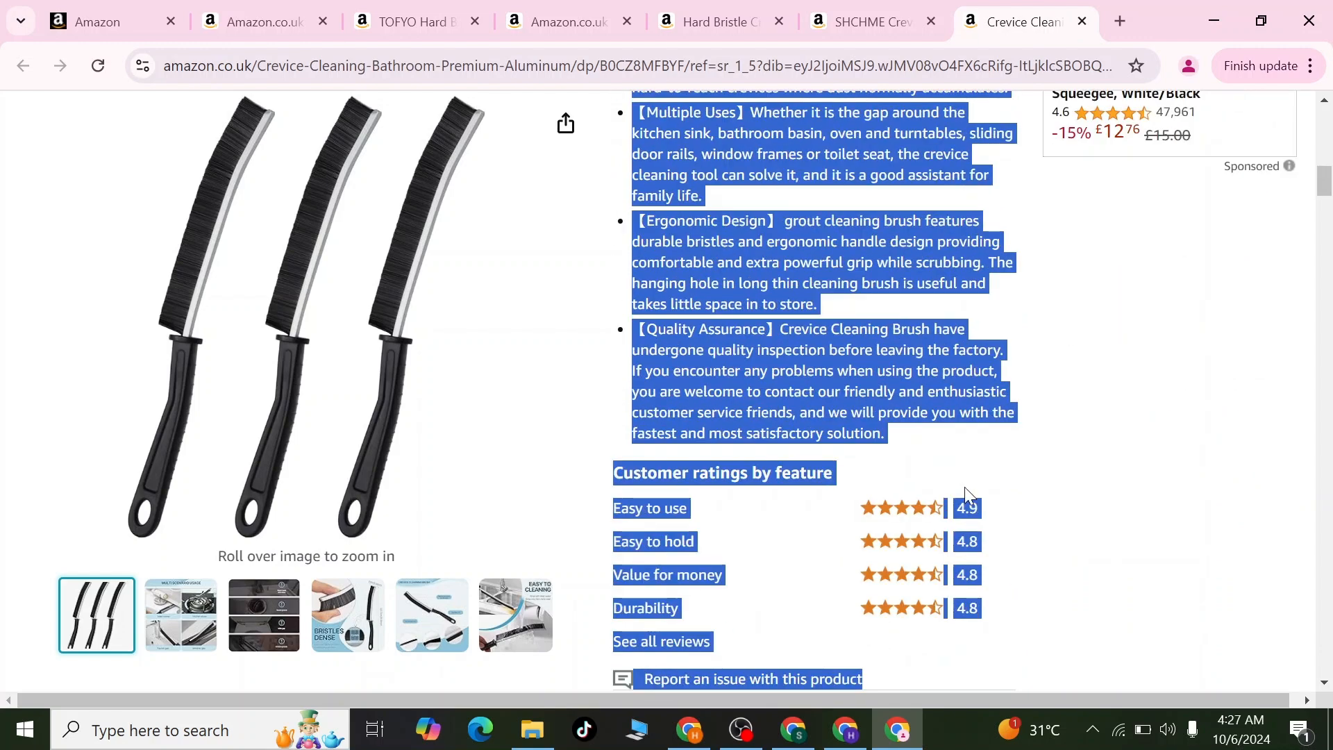
drag(965, 495, 970, 434)
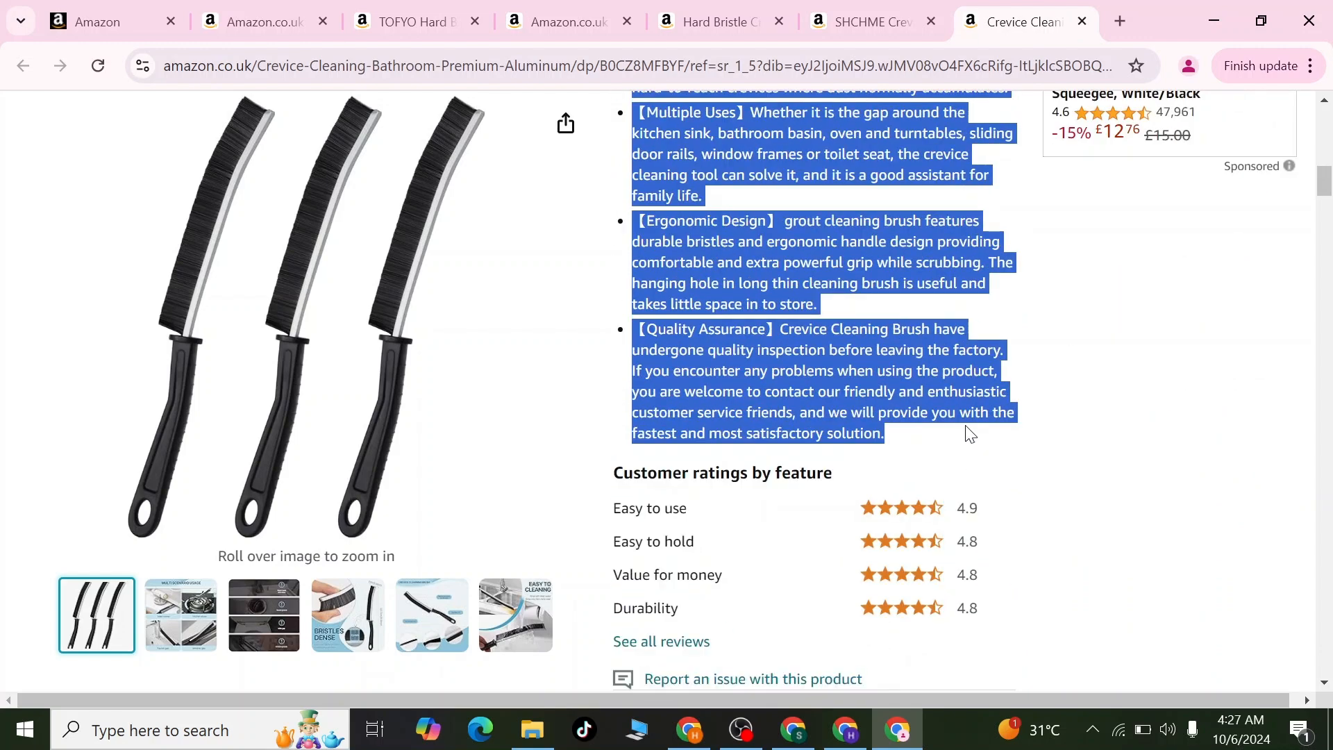
Switch back to ChatGPT and append the YIGAARUI bullet points after the SHCHME text in the unsent message
click(690, 729)
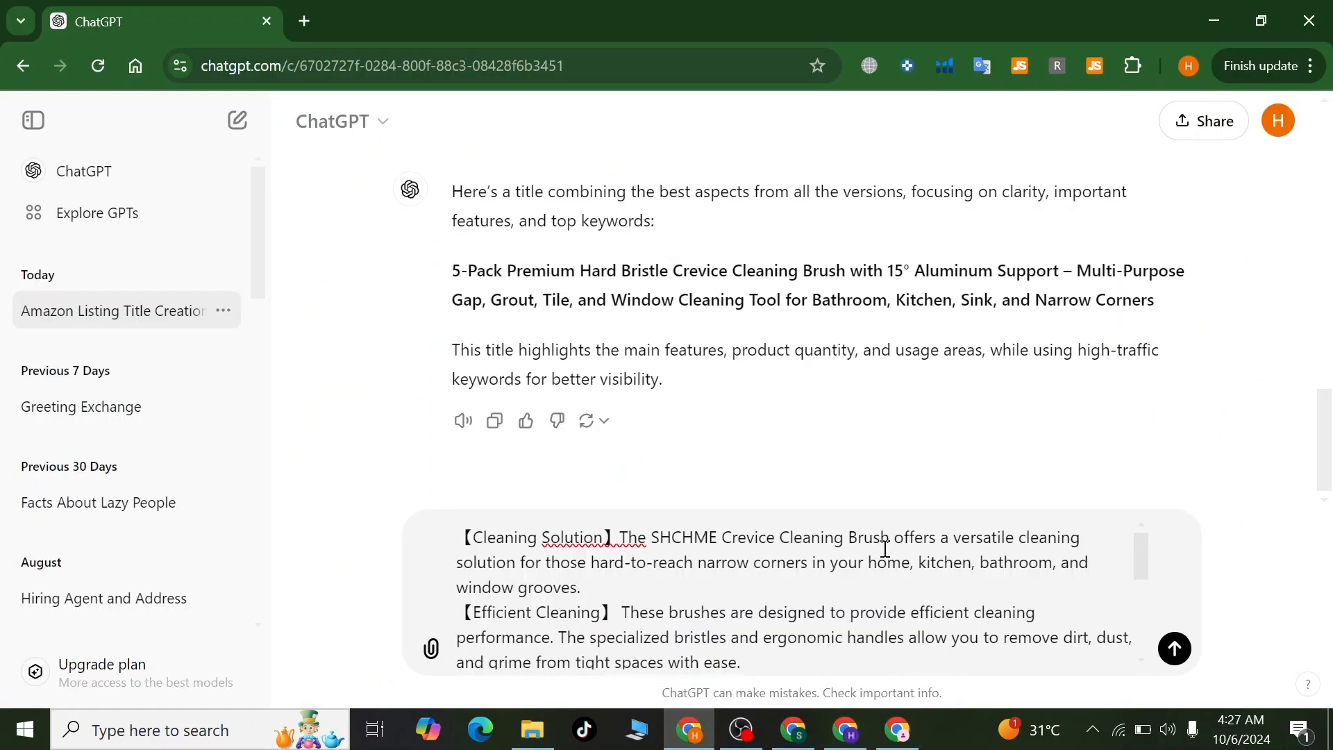
scroll(885, 549, down, 4)
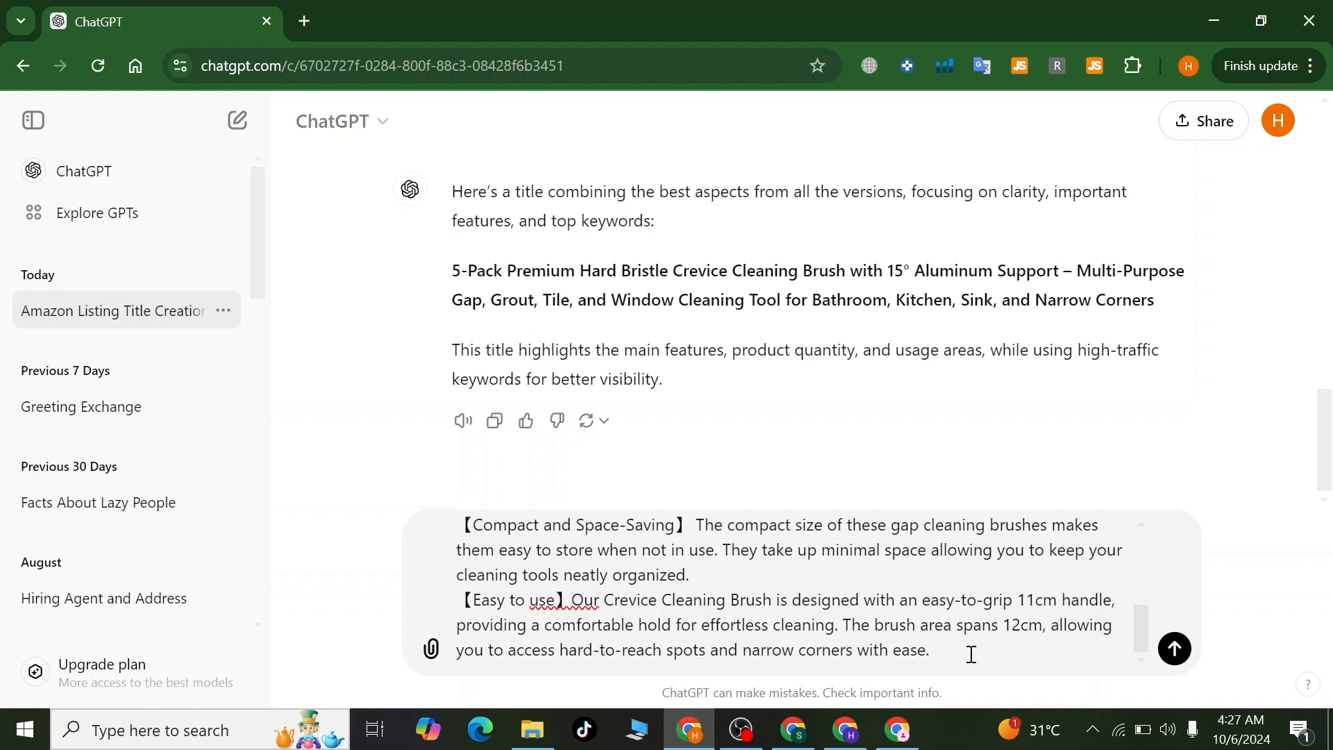
click(971, 655)
key(ctrl+v)
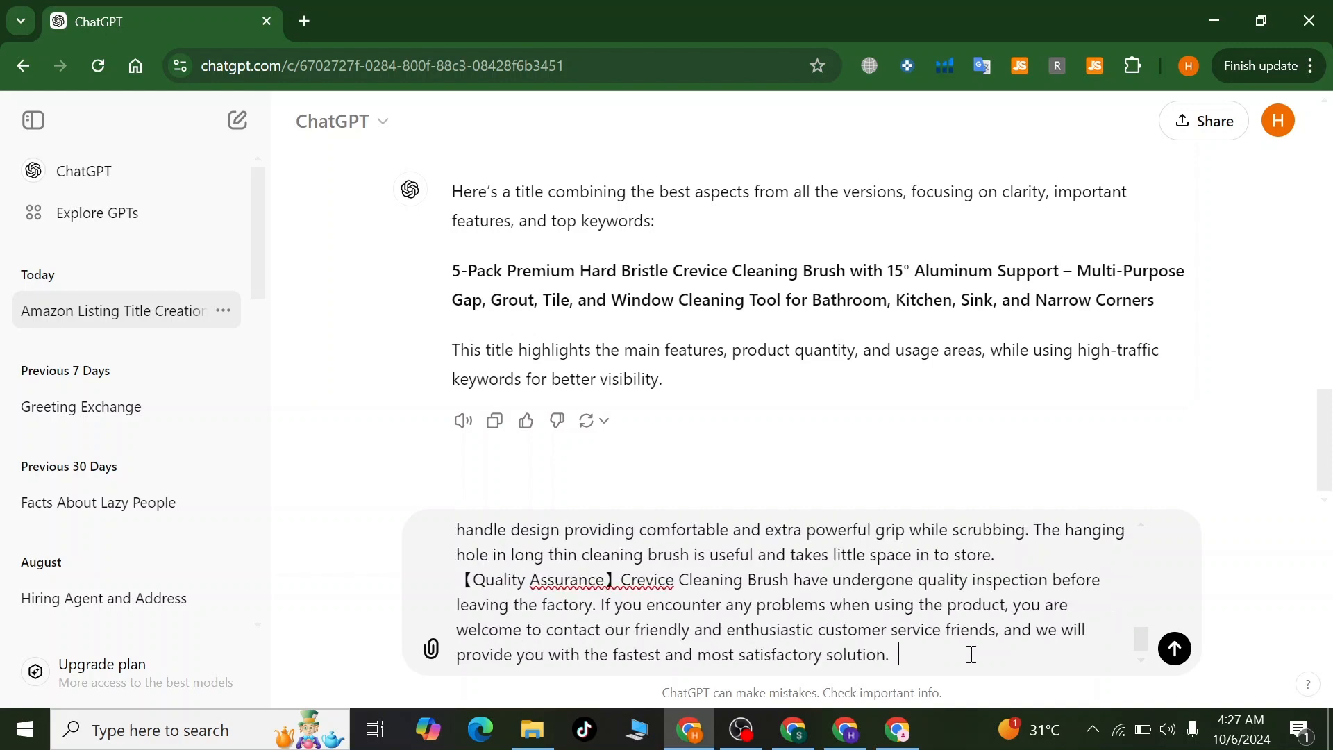
Add "these are more details of my product now write a description for my product" to the message, send it and view the reply
text(these are more details of my product)
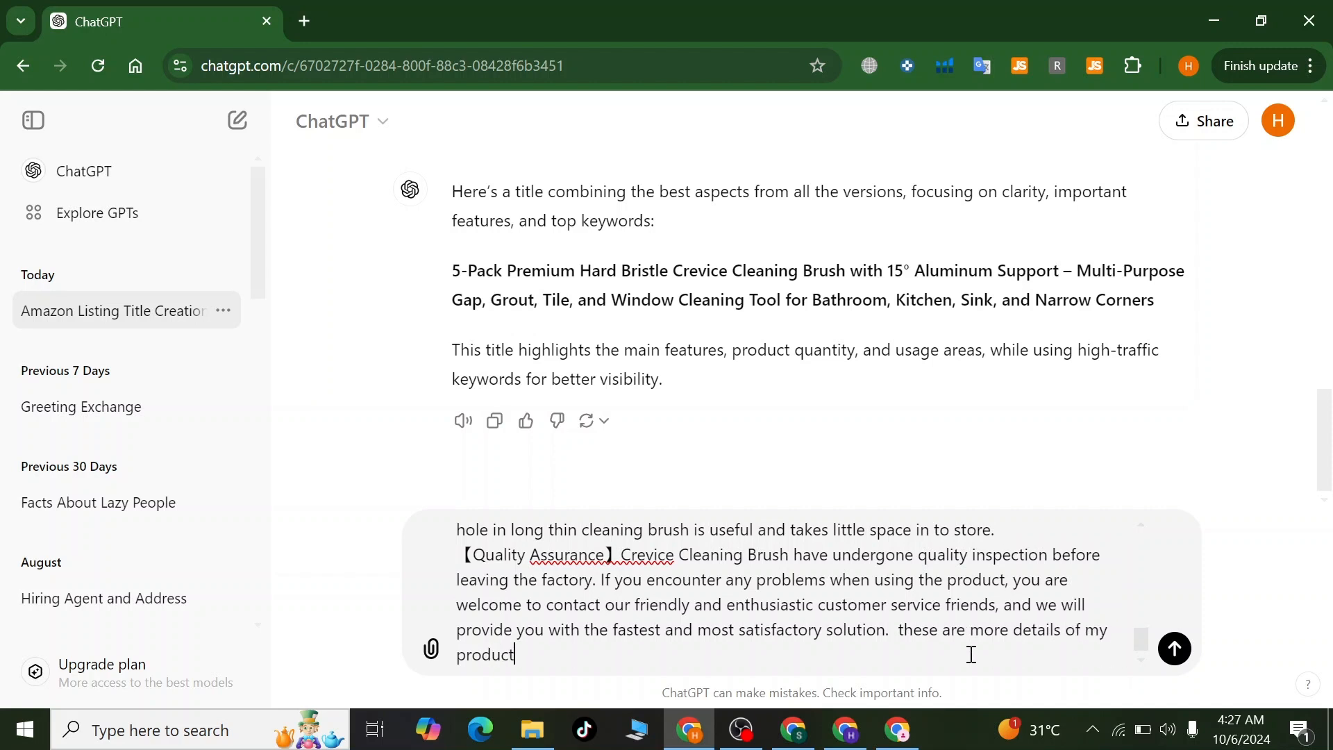
text( now write a description for )
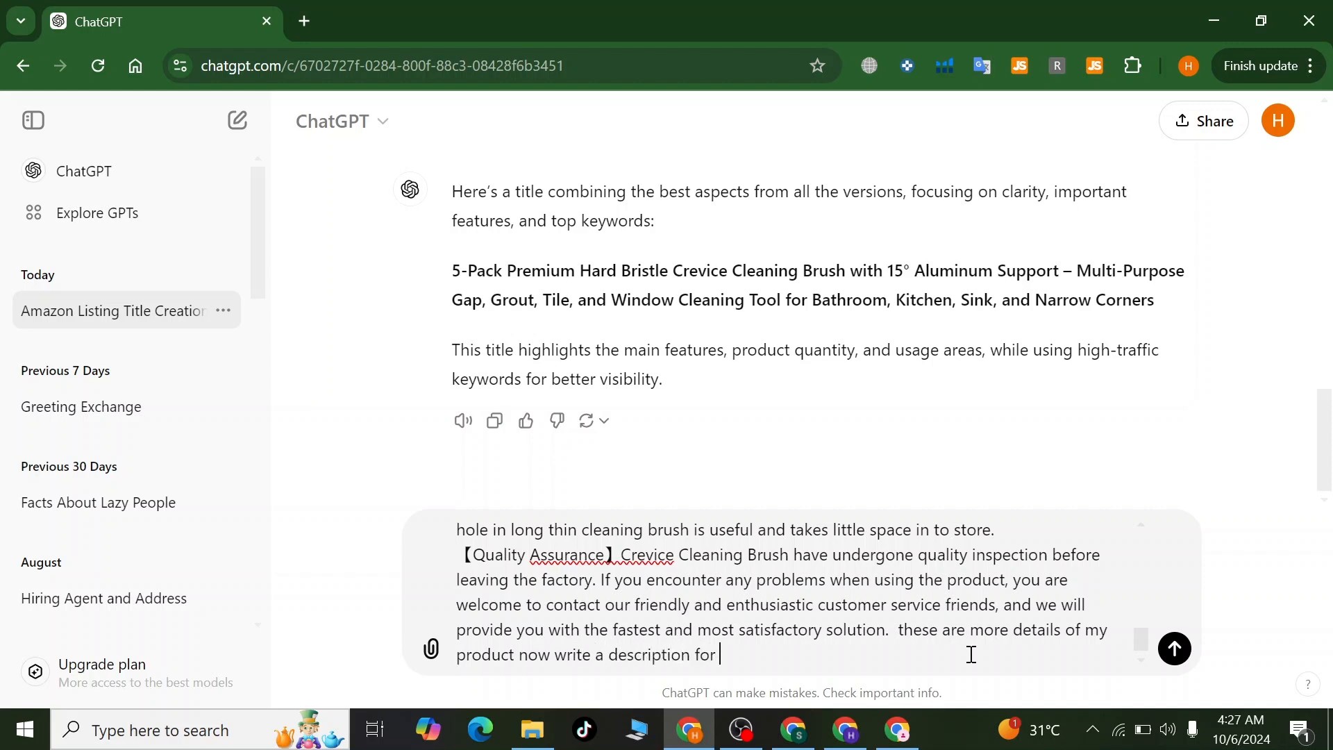
text(my product)
key(Return)
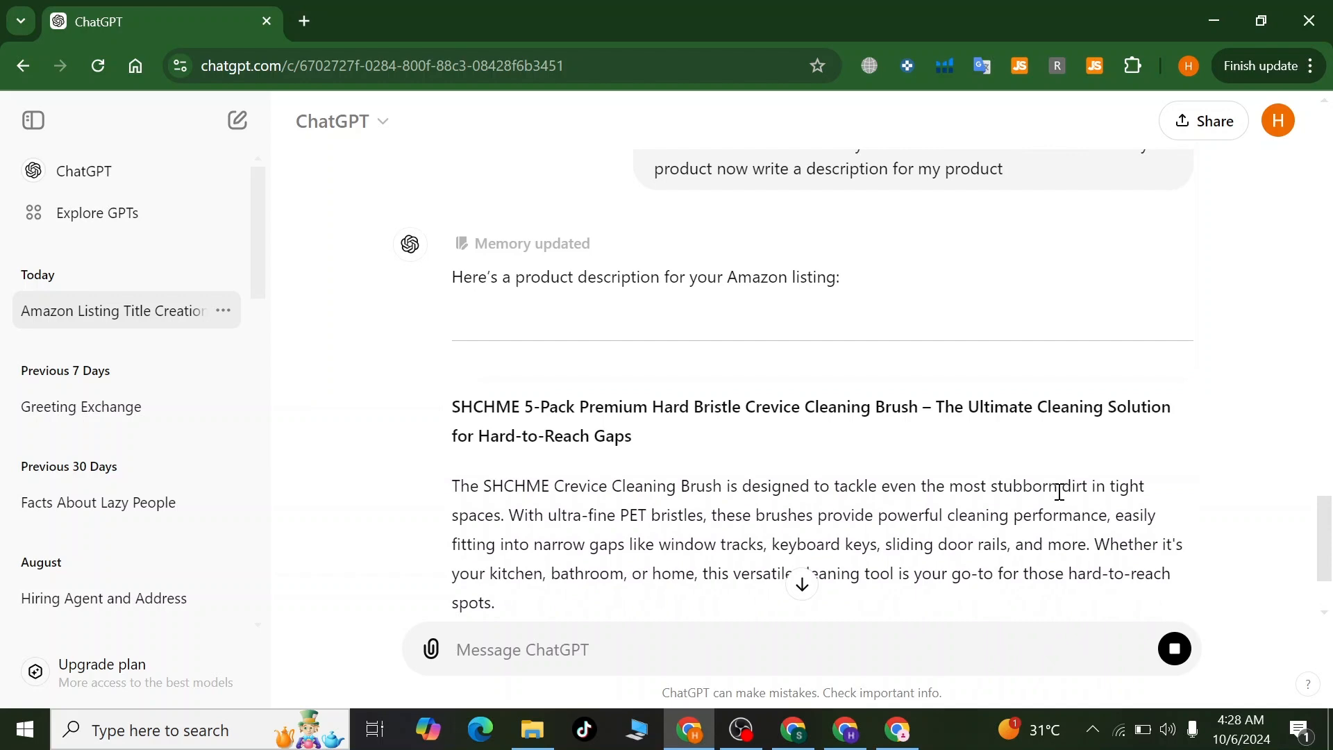
scroll(963, 493, down, 3)
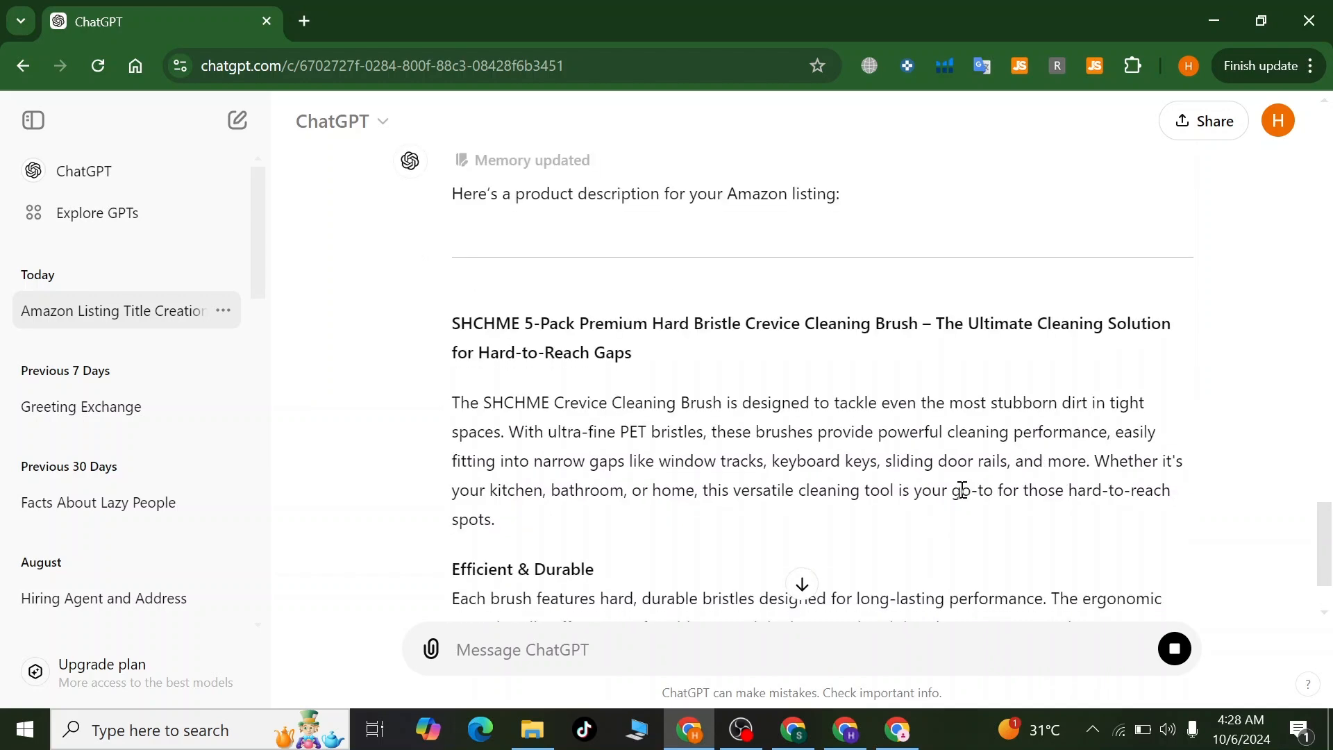
scroll(962, 489, up, 4)
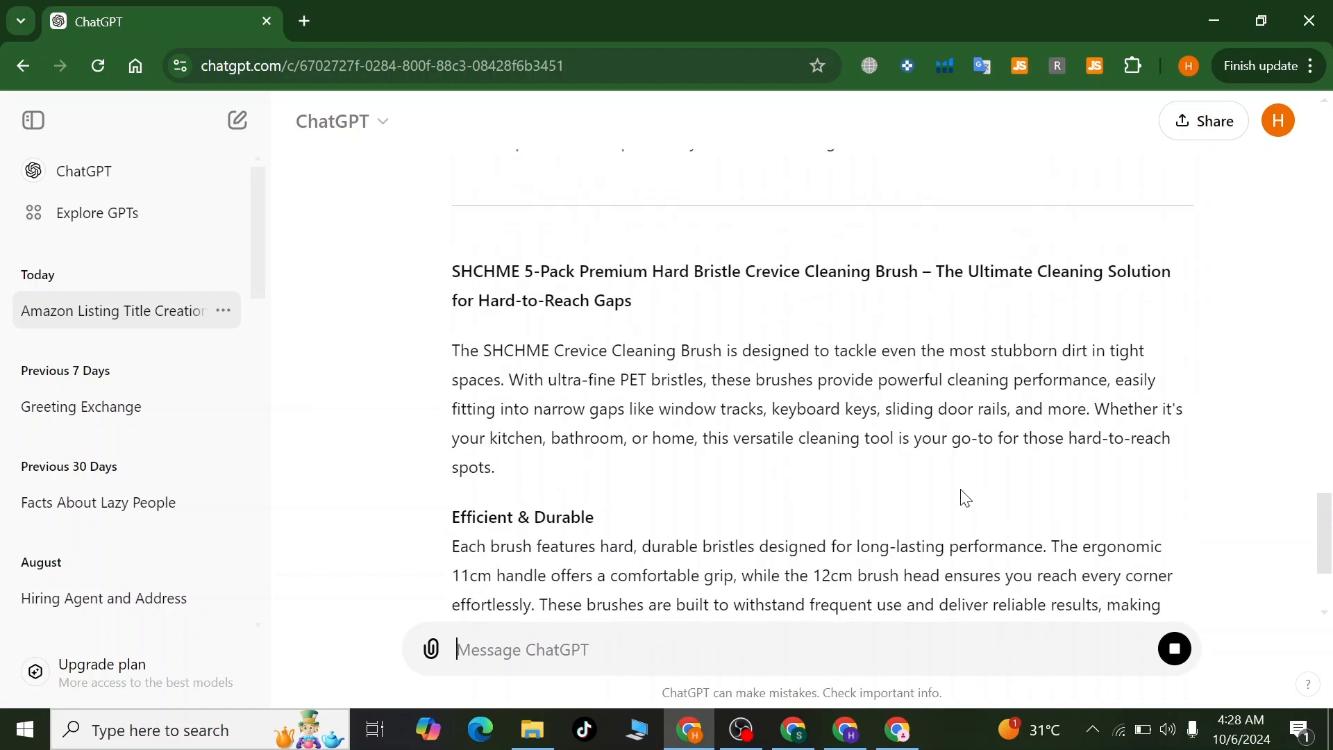
scroll(962, 489, up, 1)
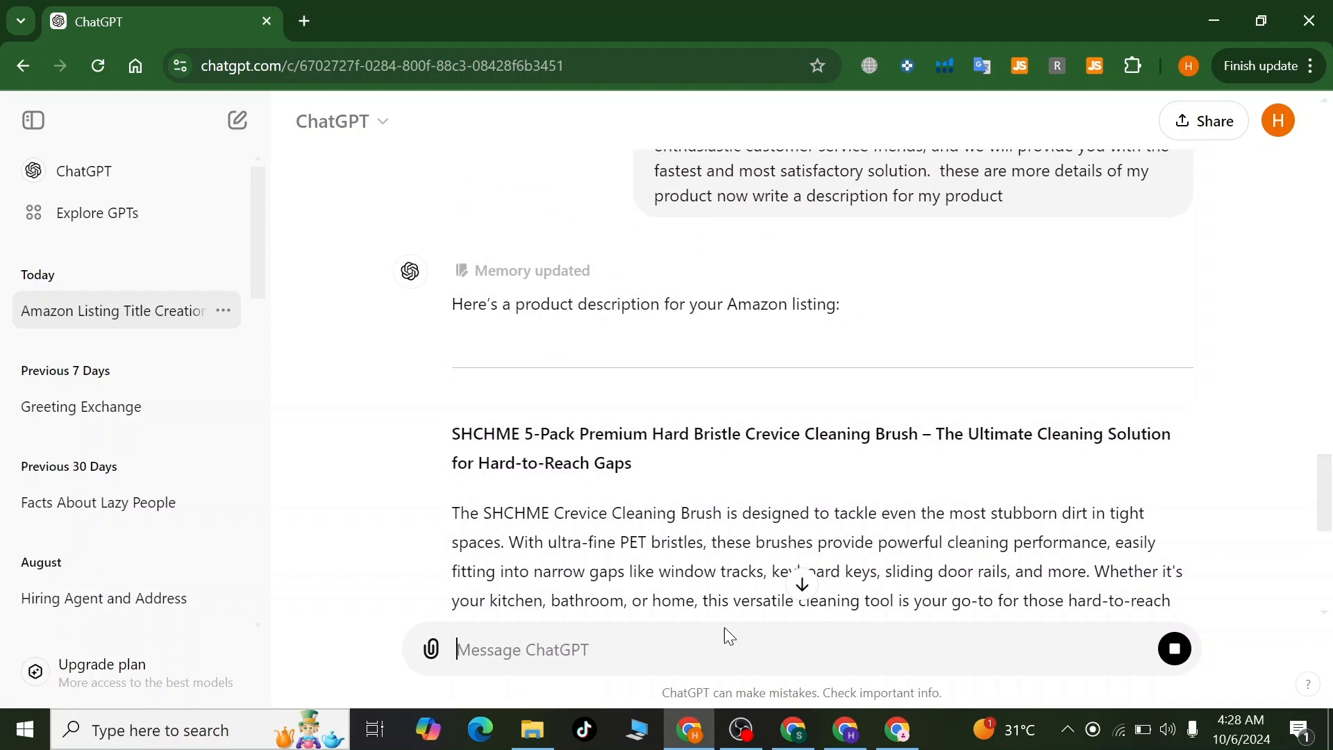
Send ChatGPT the follow-up message "don,t include brand names in description" for the product description
click(661, 657)
text(do)
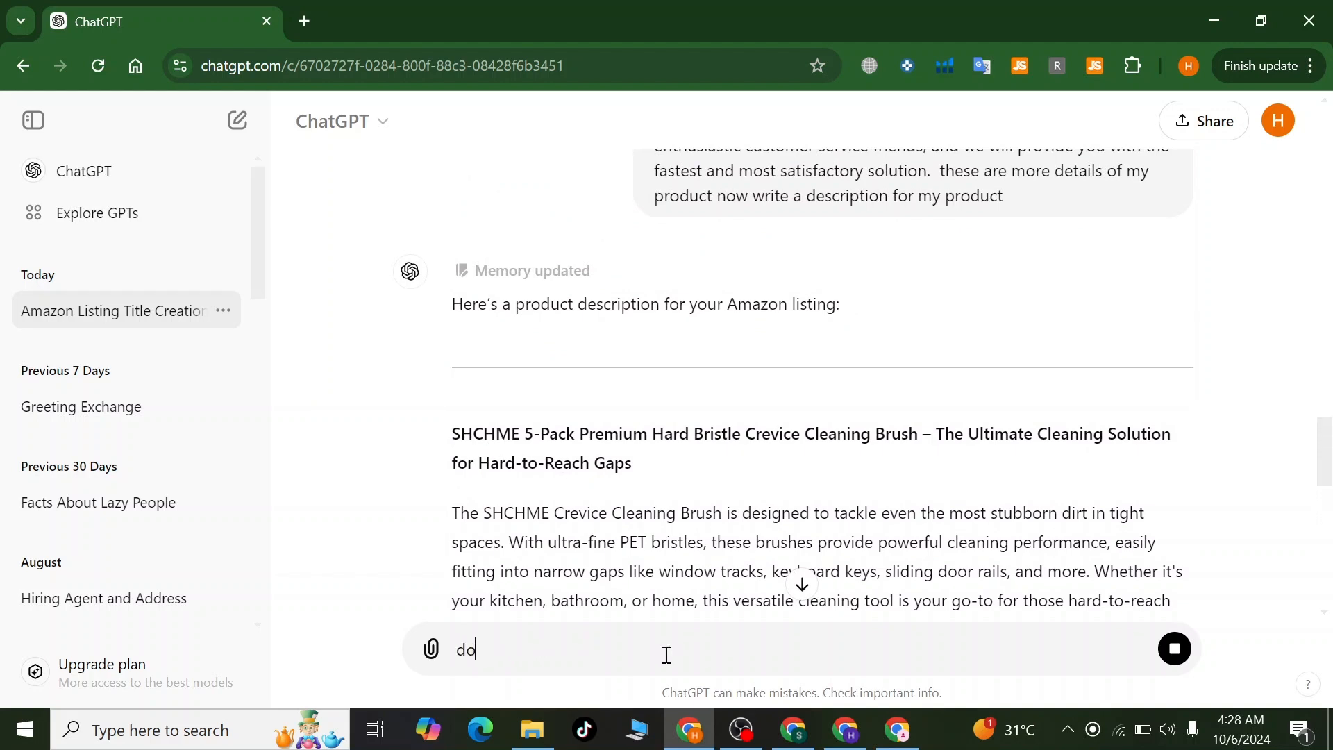
text(n,t ind)
text(lude )
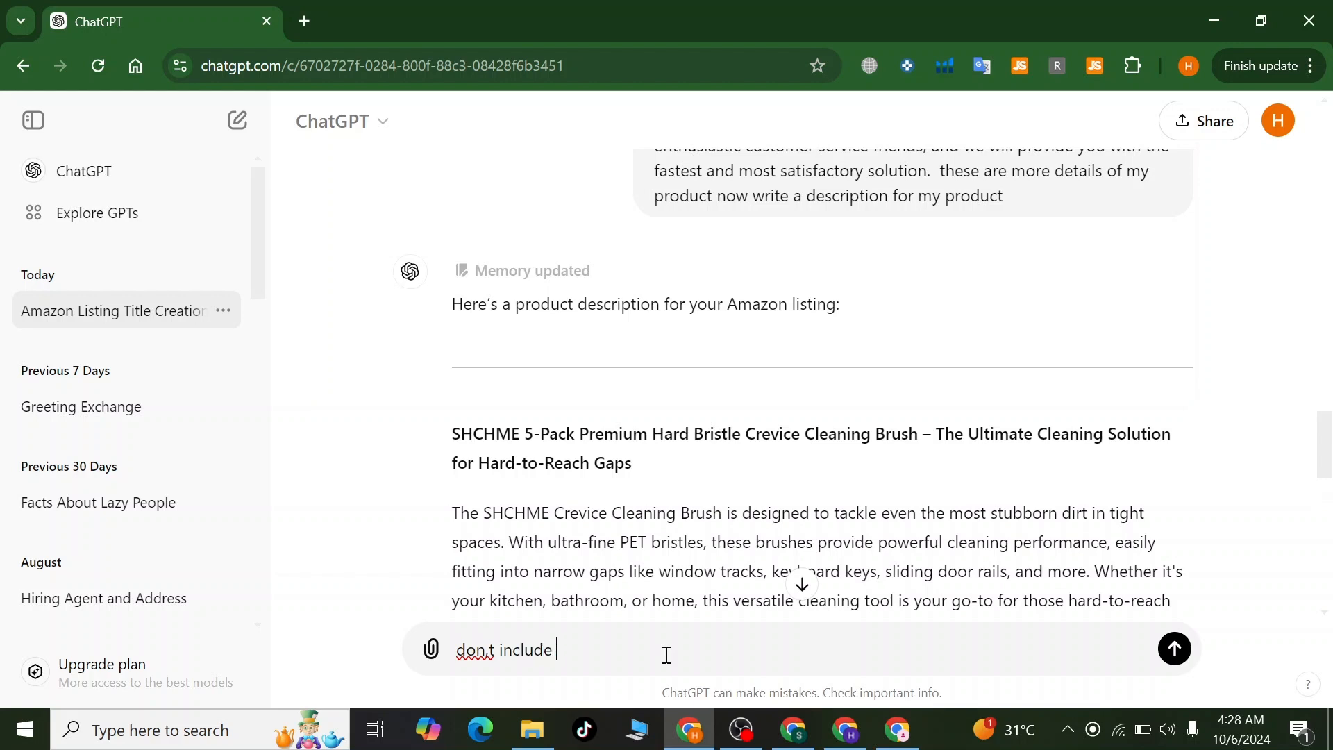
text(brand nam)
text(es in descrip)
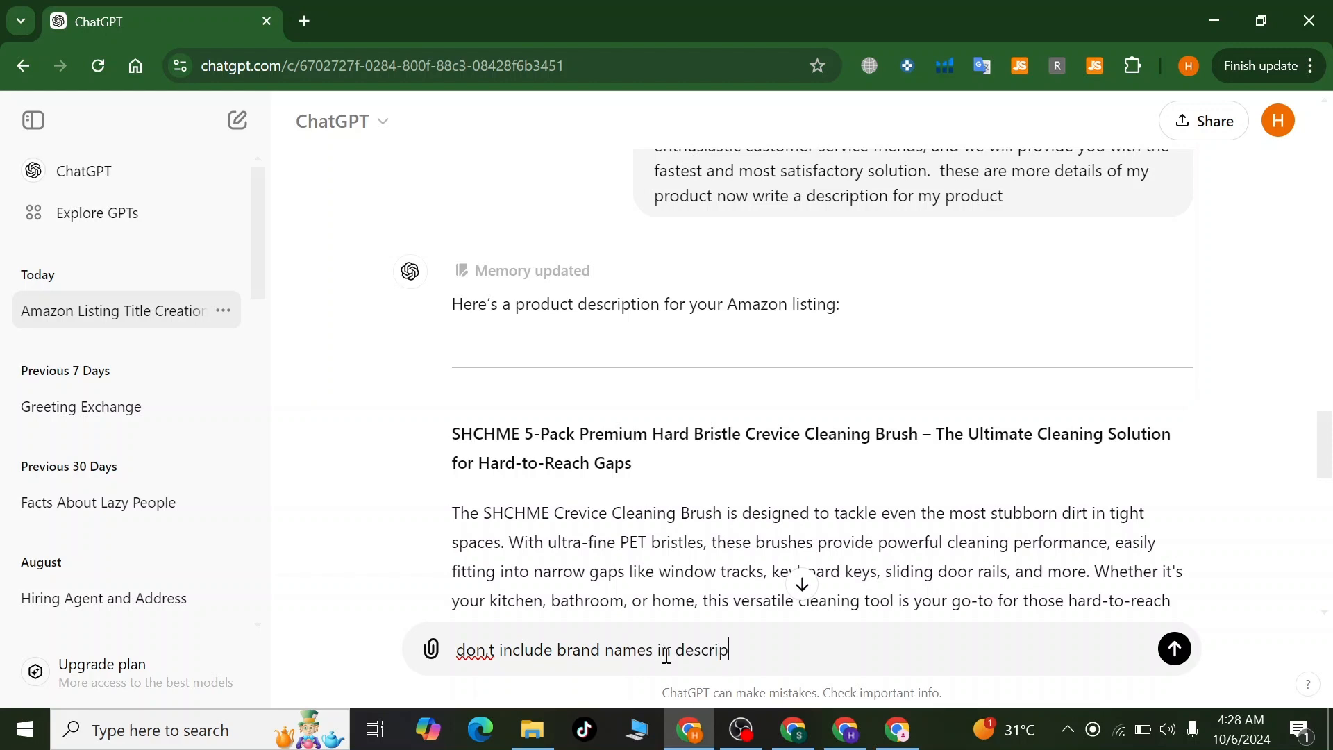
text(tion)
key(Return)
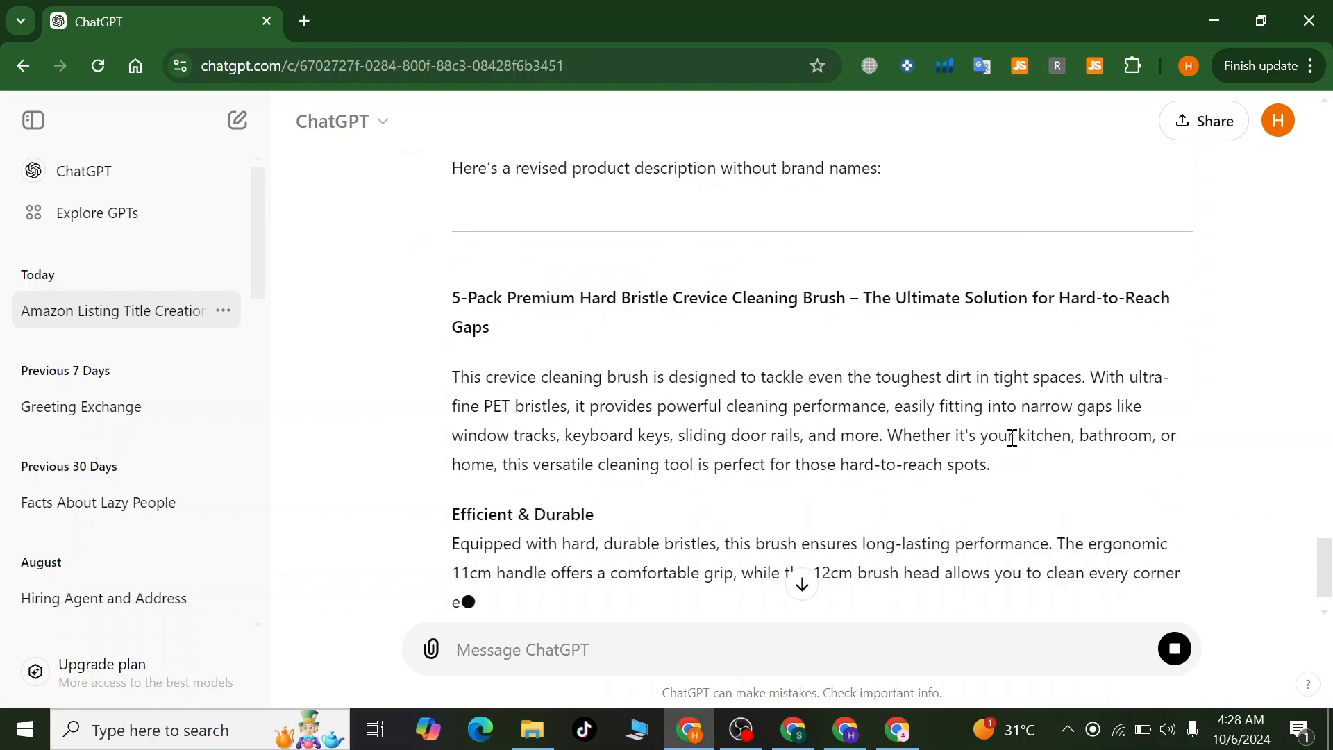
Compare the two description replies and copy the full brand-free version, from its 5-Pack heading to the closing sentence
scroll(1015, 445, up, 20)
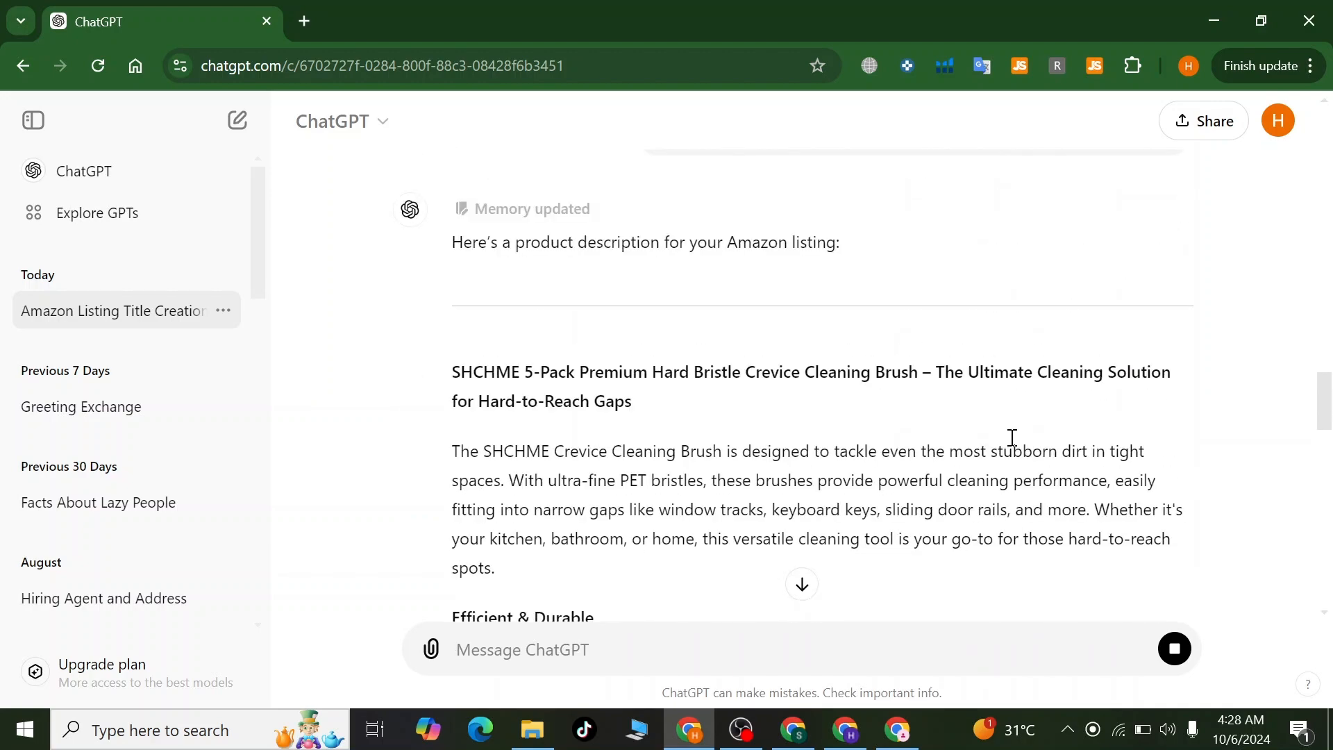
scroll(1015, 444, down, 3)
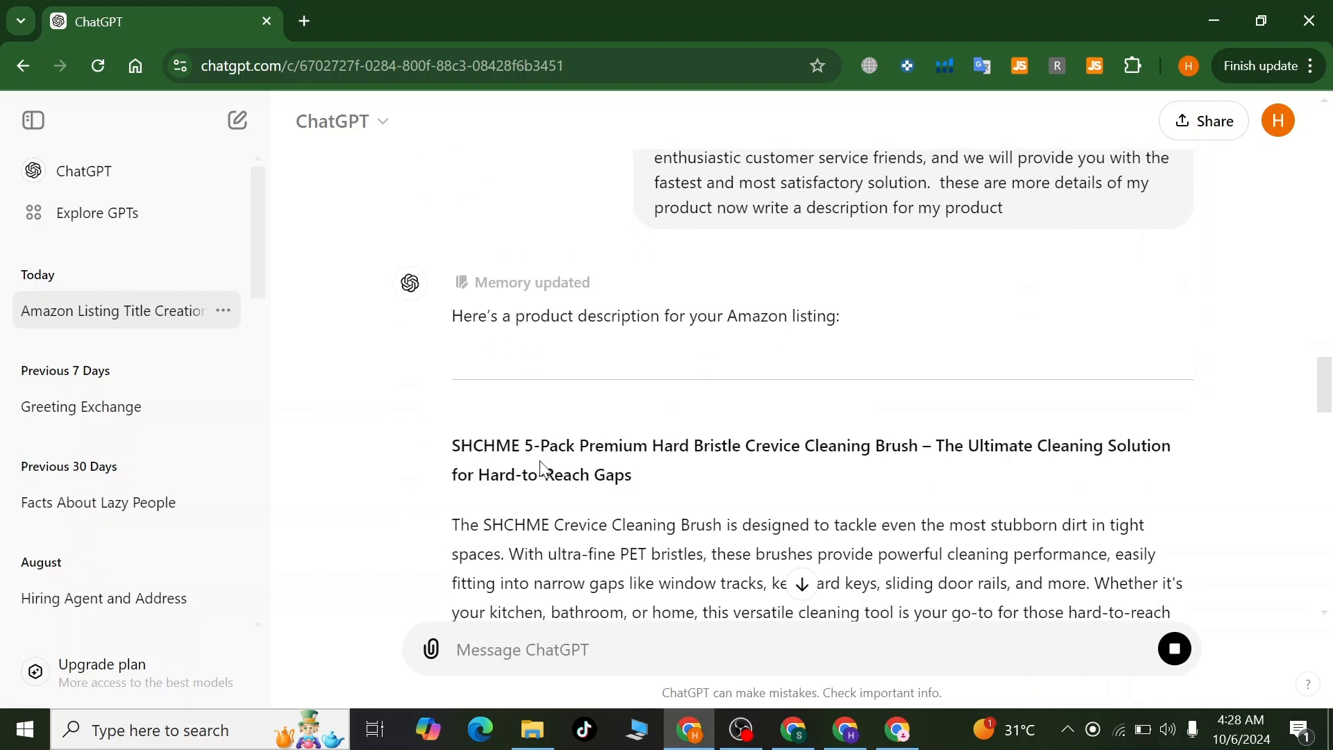
scroll(622, 464, down, 18)
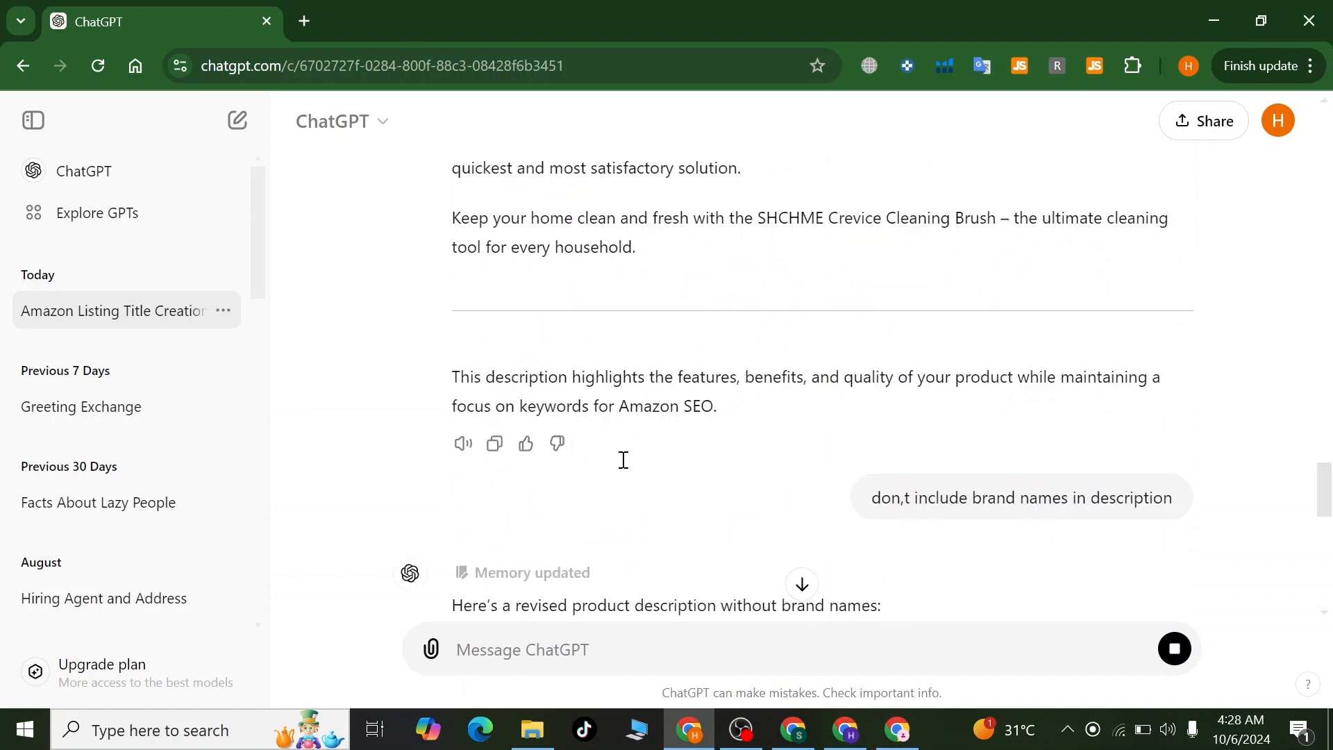
scroll(625, 467, down, 3)
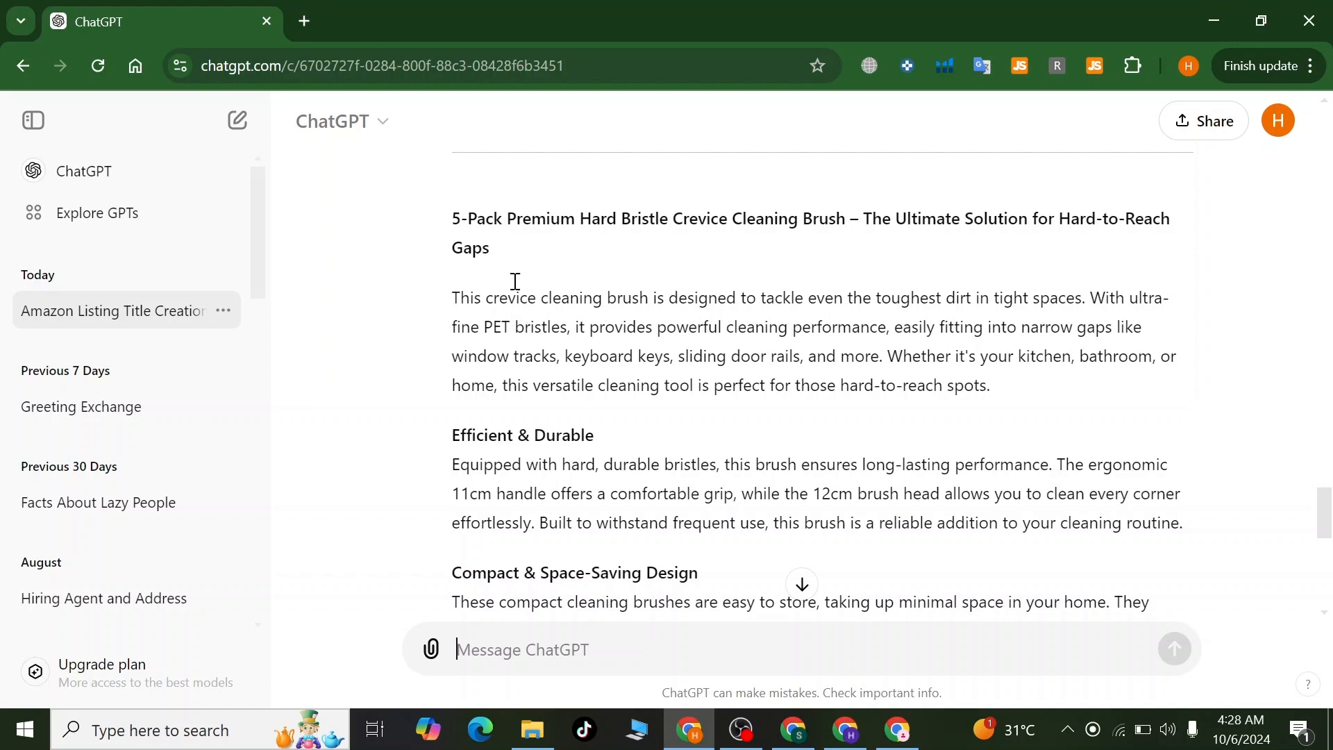
drag(446, 223, 737, 391)
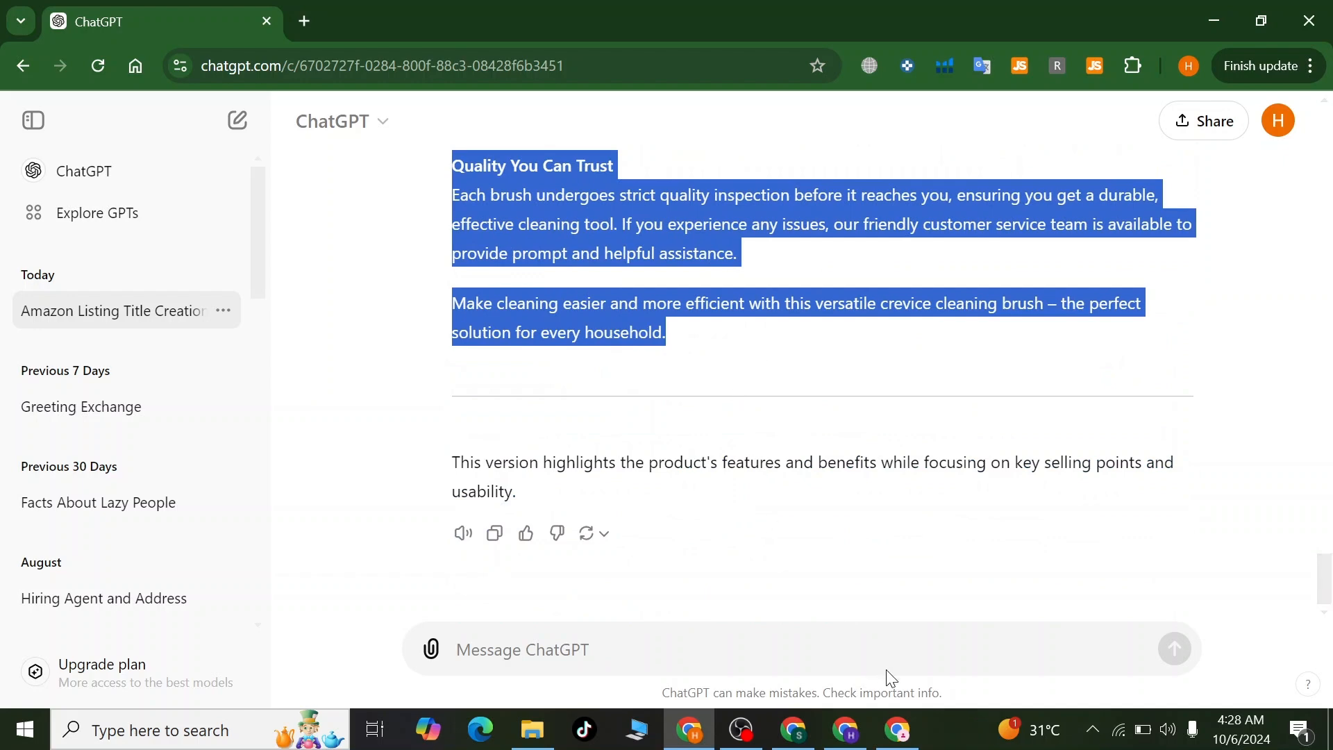
Switch to the Seller Central draft's Product Description field, recheck the selected text in ChatGPT and return to the draft
click(897, 729)
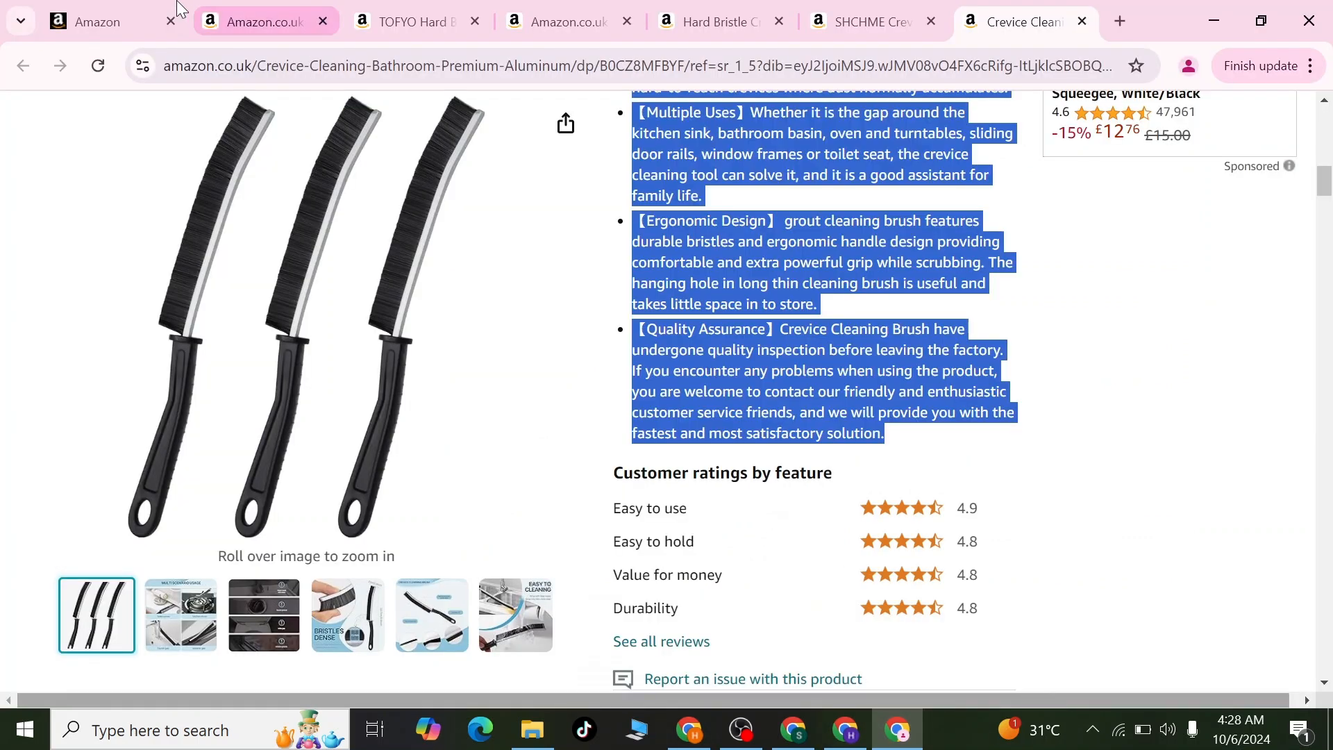
click(98, 23)
click(625, 444)
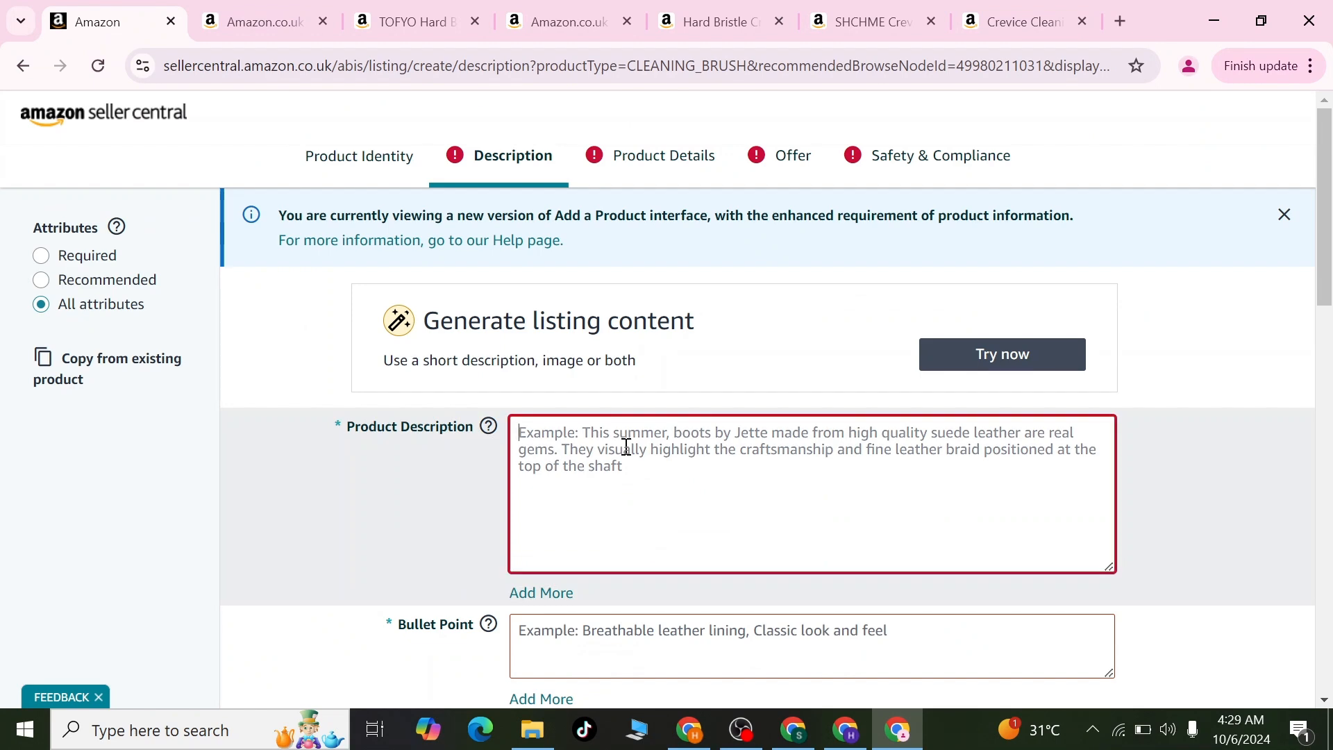
click(690, 729)
scroll(815, 444, up, 10)
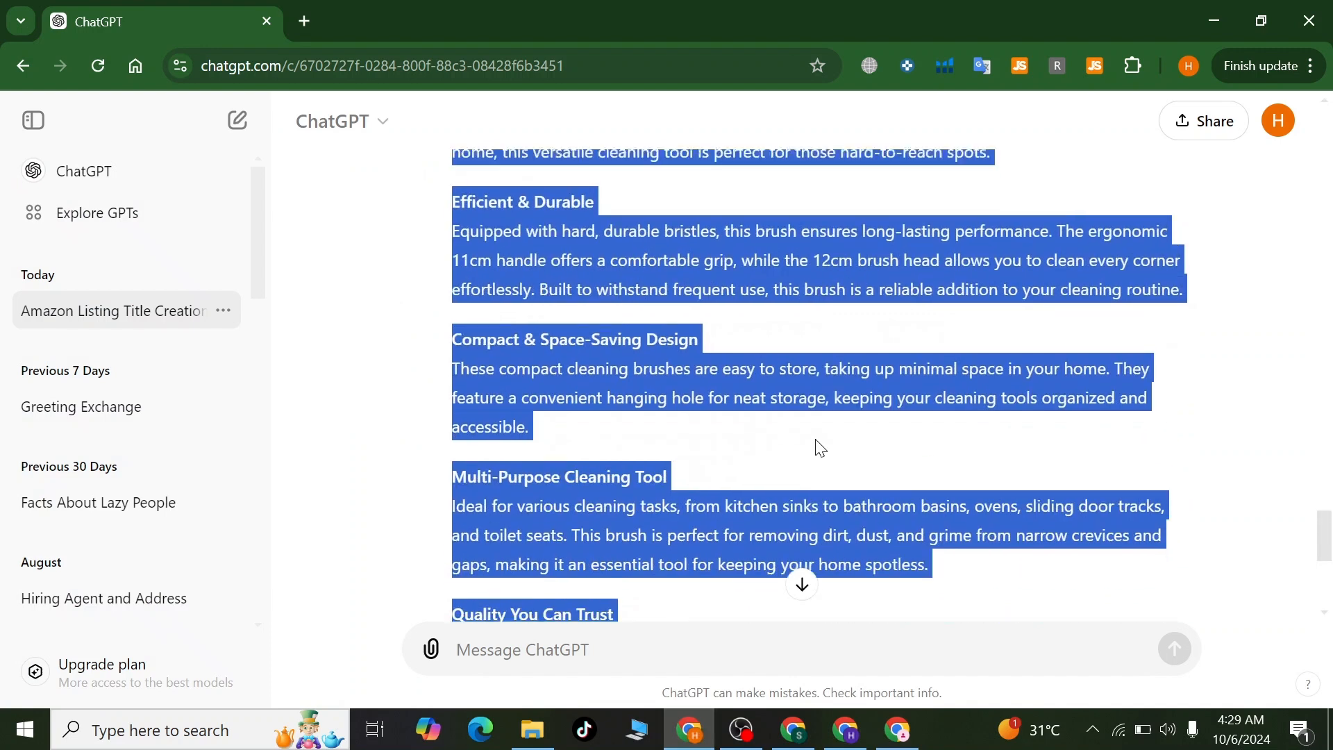
click(897, 729)
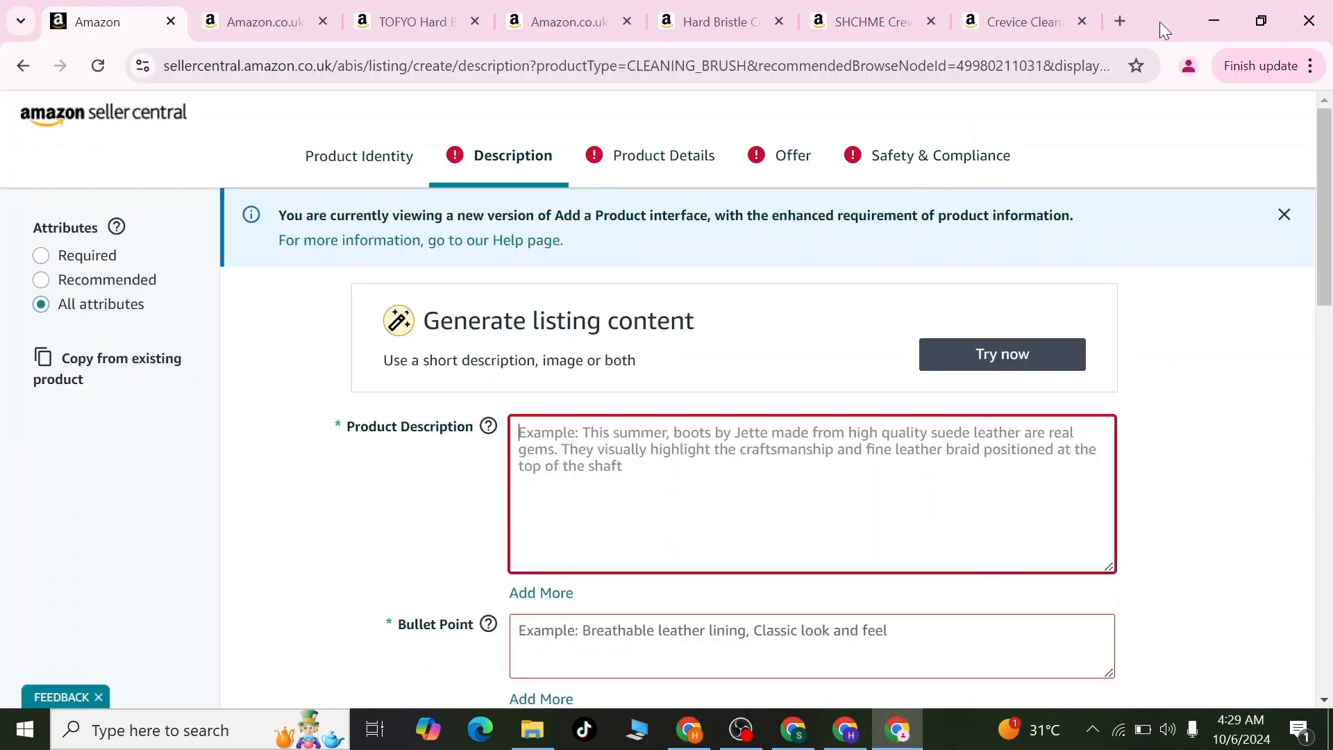
Open a new browser tab, dismiss the ad privacy notice and search Google for "amazon html description"
click(1118, 23)
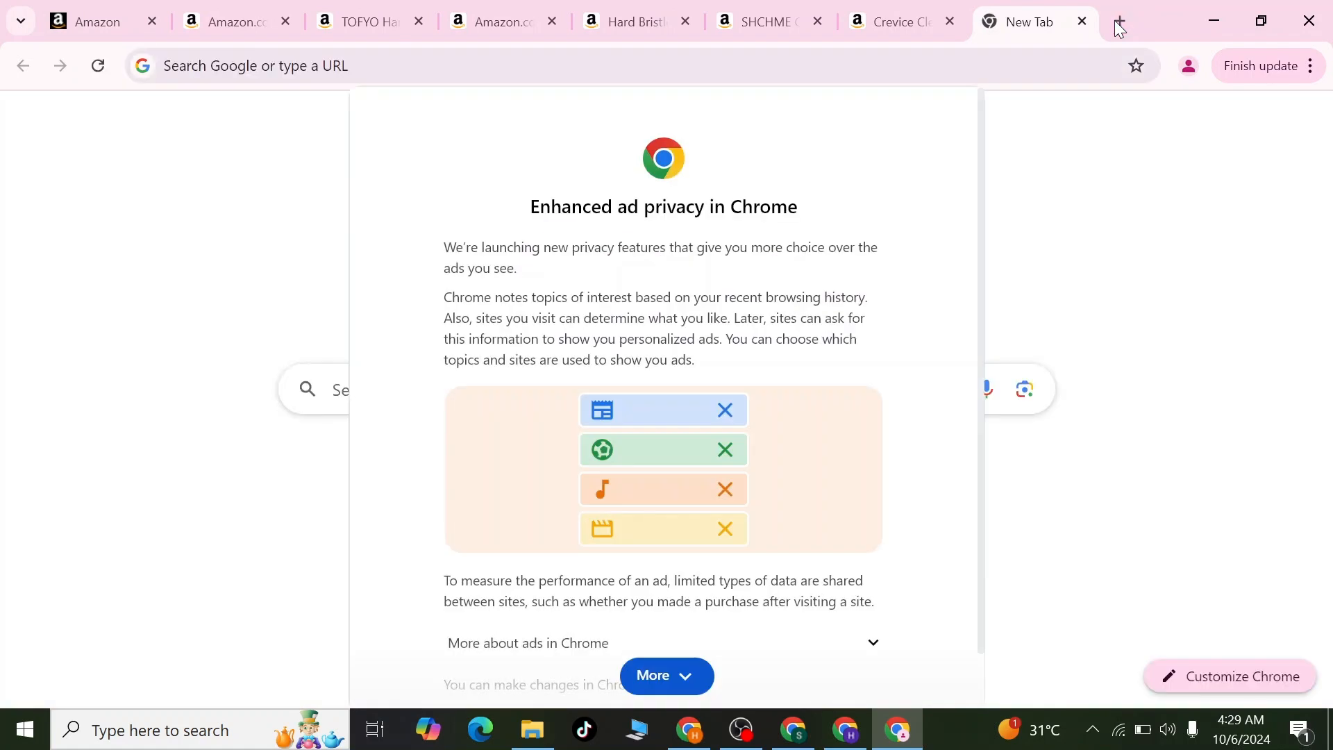
click(661, 676)
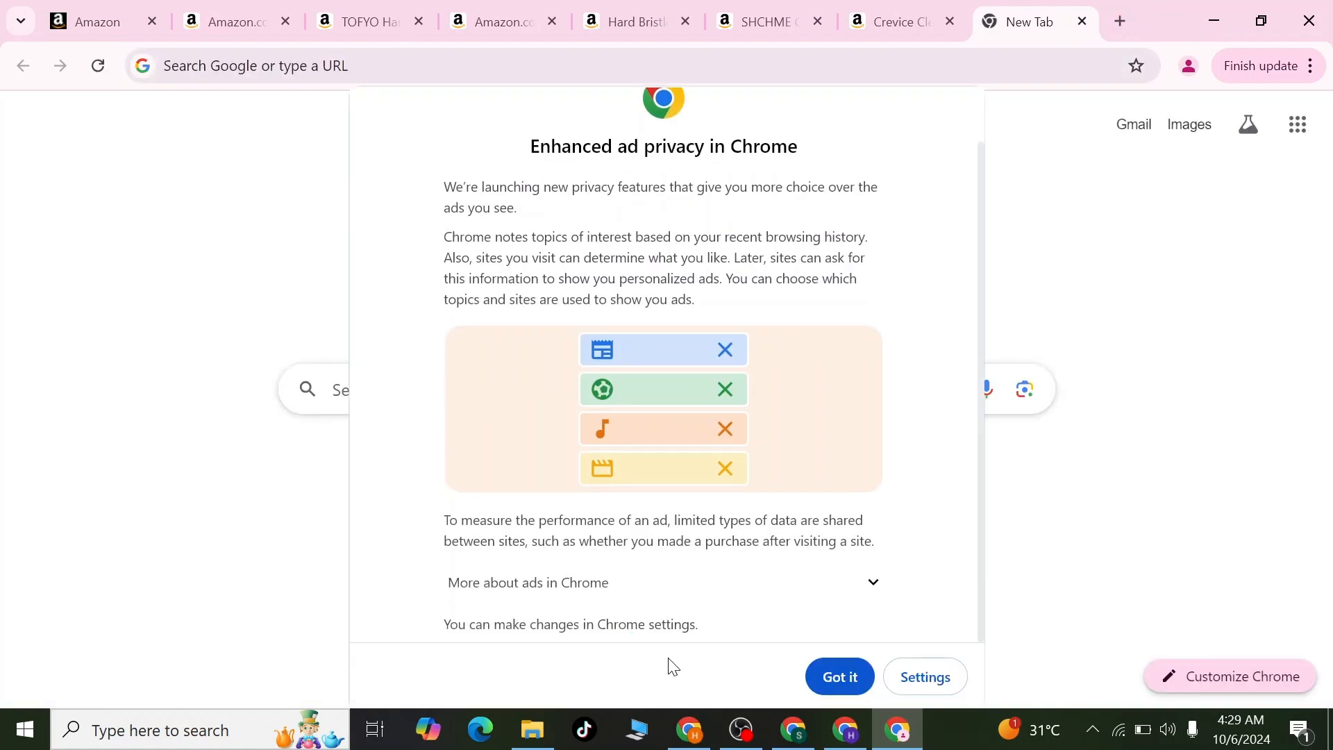
click(835, 677)
click(642, 410)
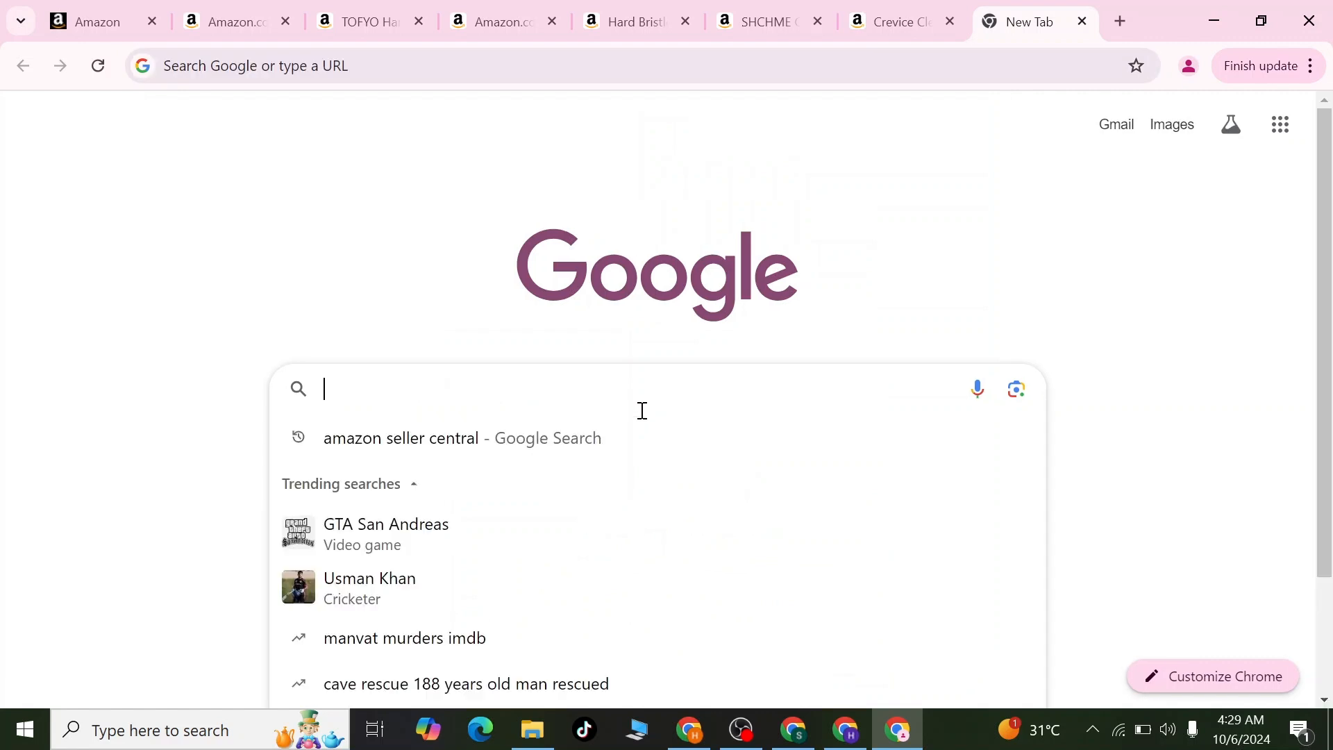
text(amaz)
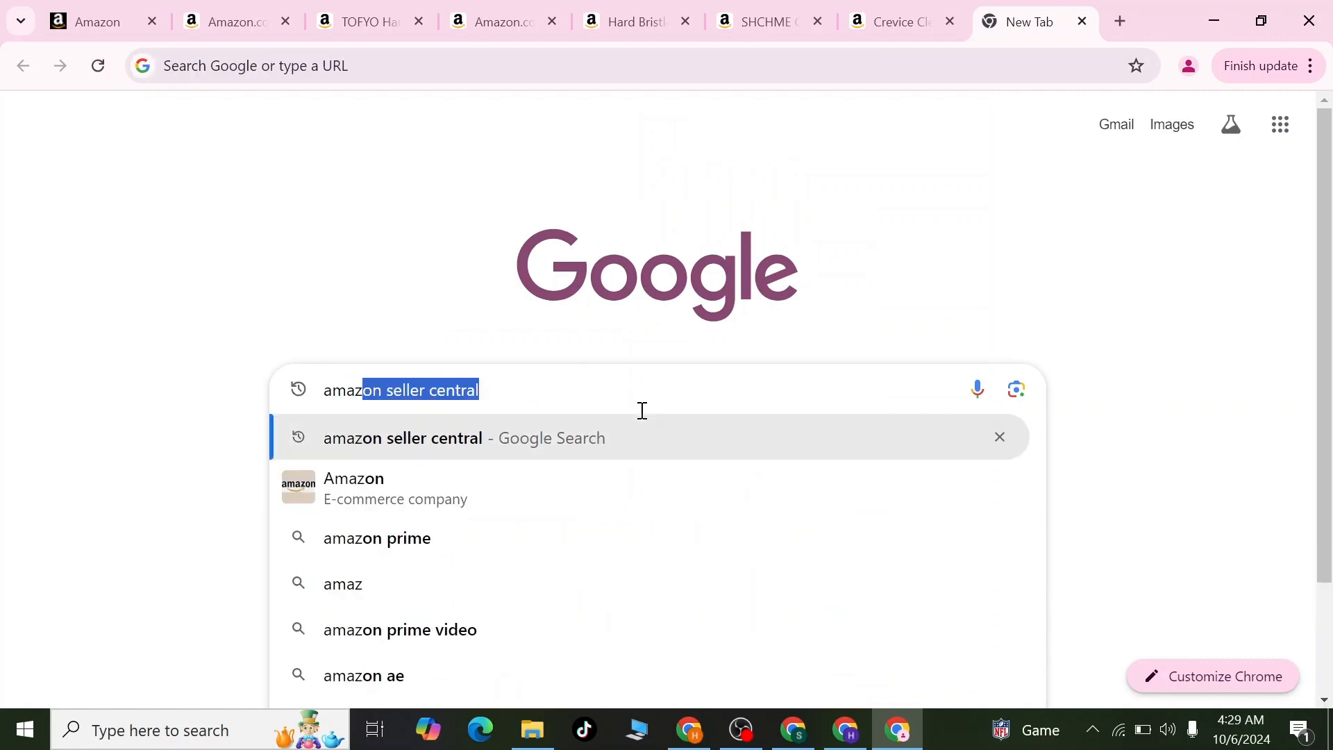
text(on html)
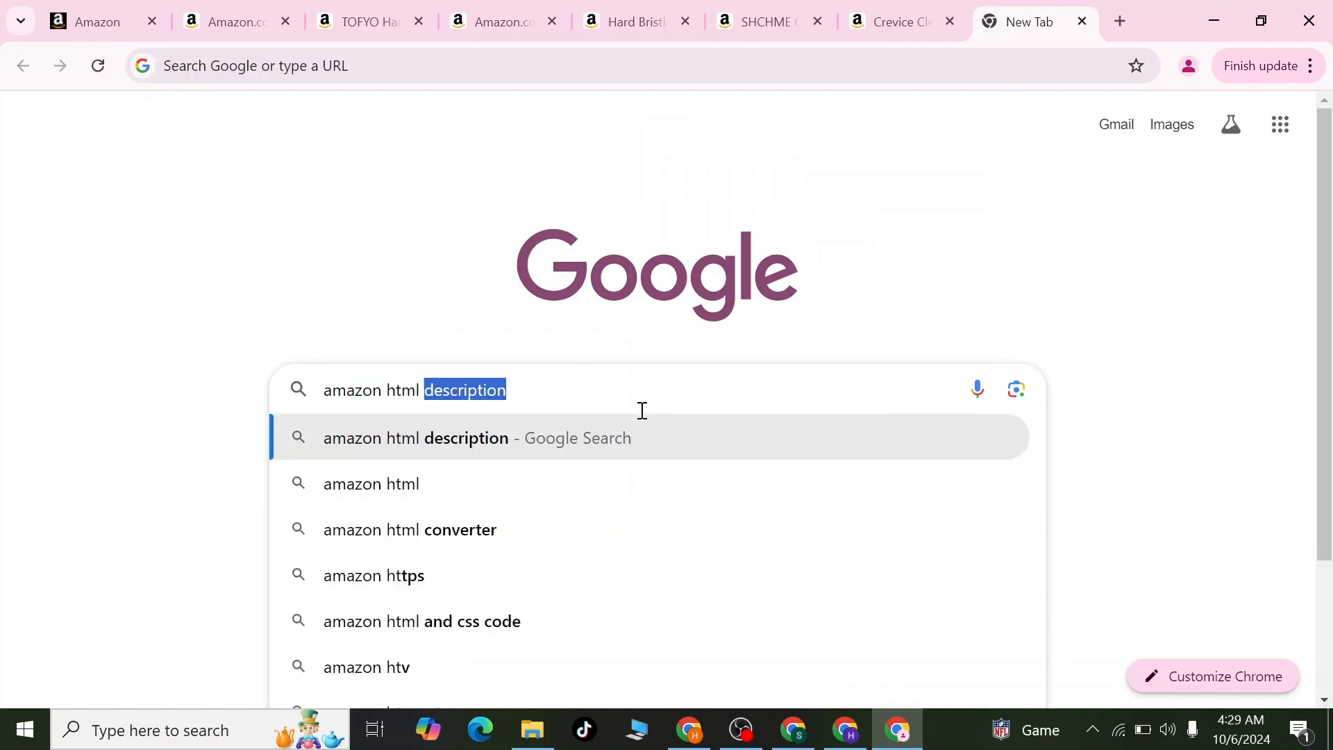
click(611, 445)
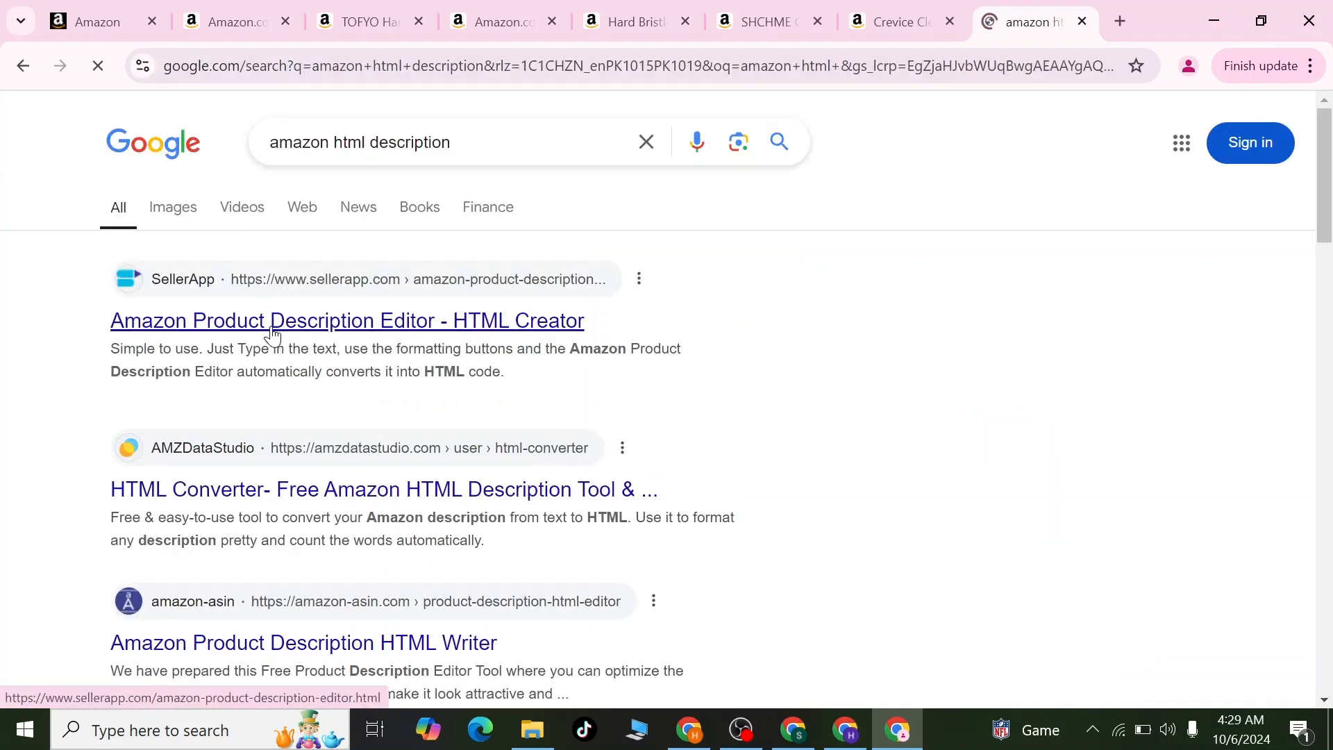
Open SellerApp's Amazon Product Description Editor from the results and paste the copied product description into its input area
click(278, 328)
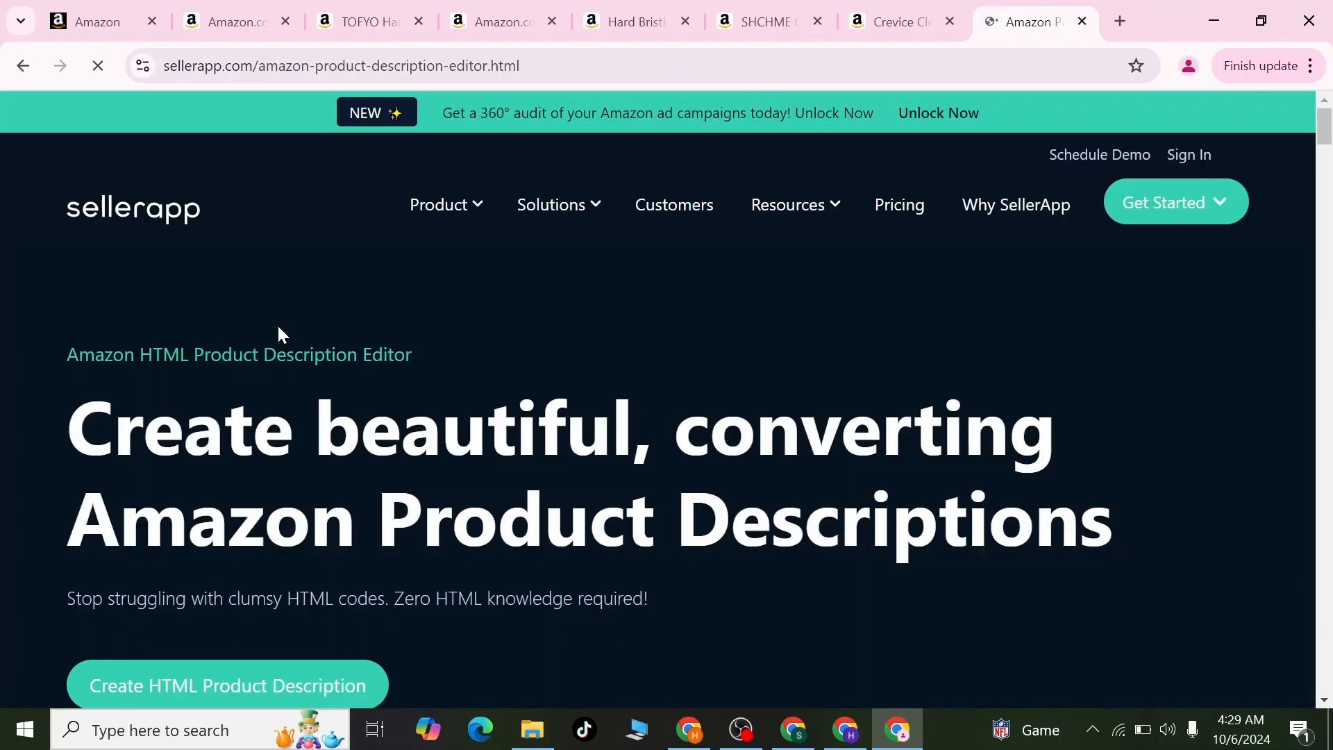
scroll(299, 506, down, 1)
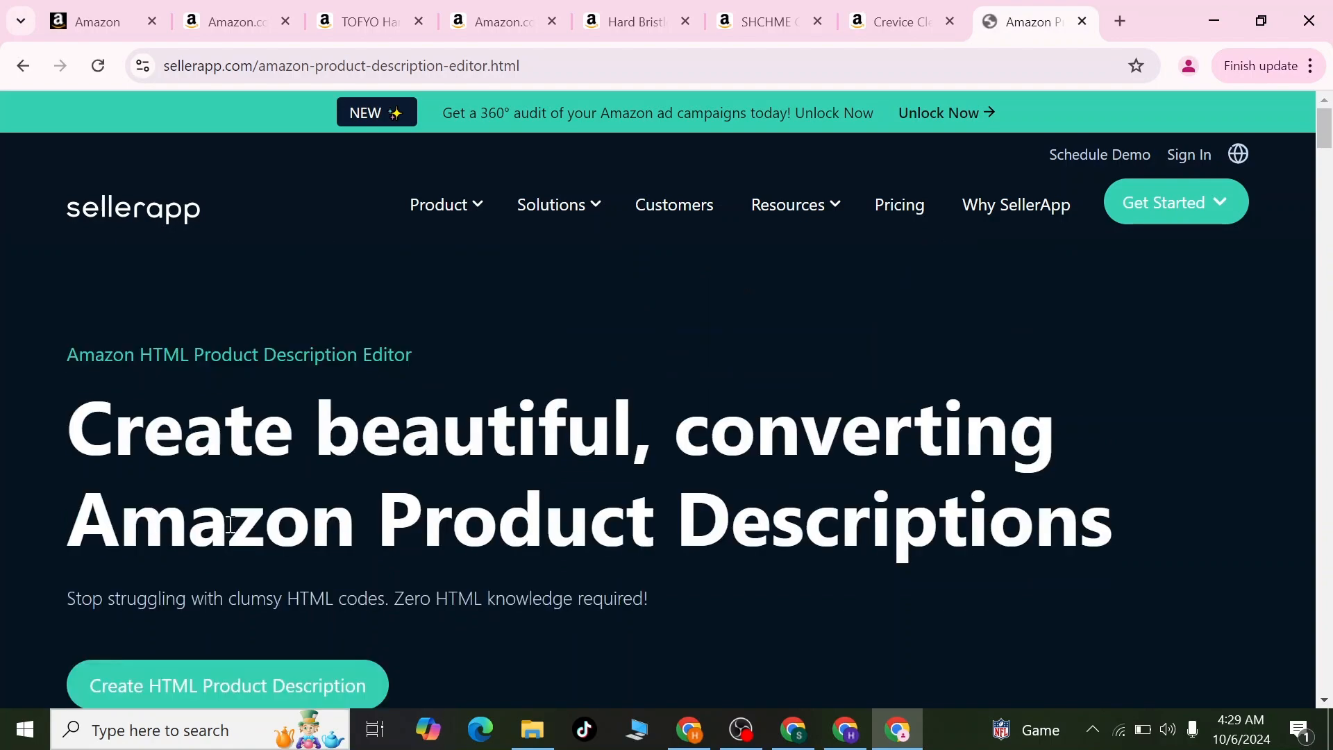
scroll(368, 437, down, 5)
scroll(366, 437, down, 15)
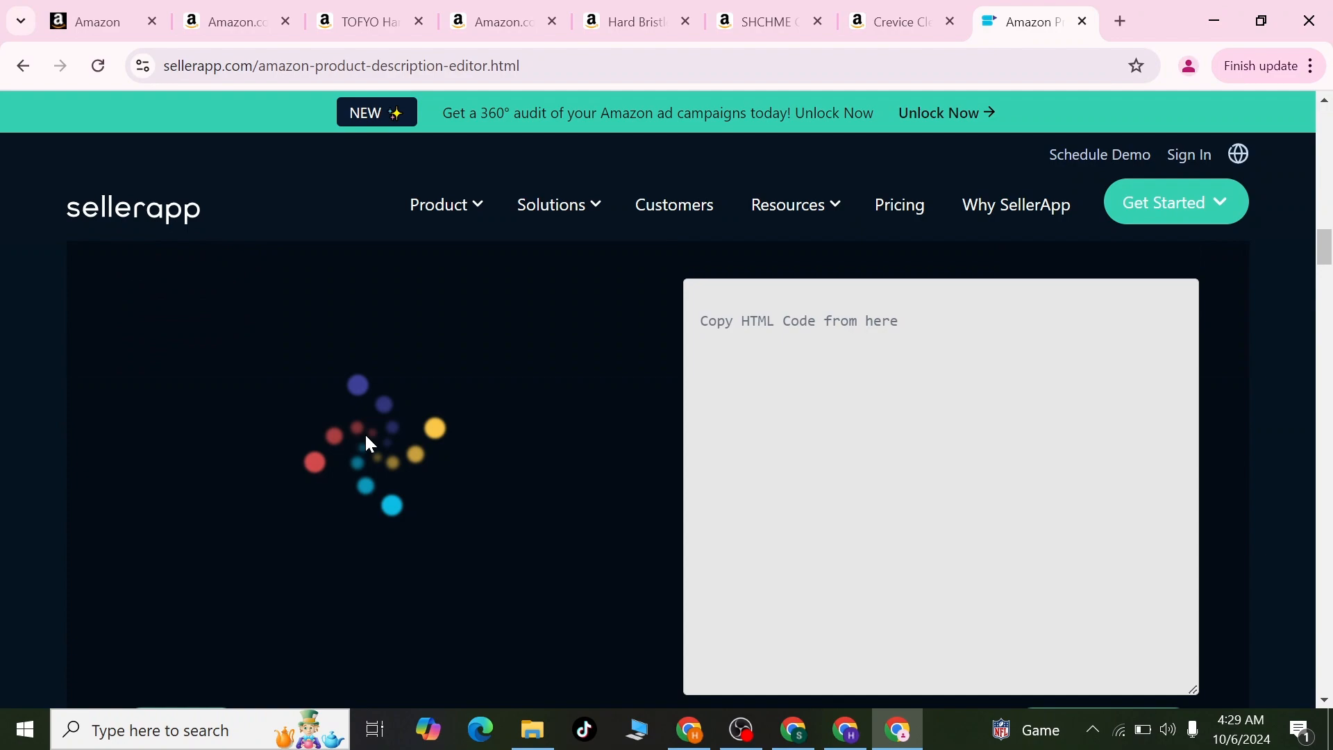
scroll(453, 315, down, 10)
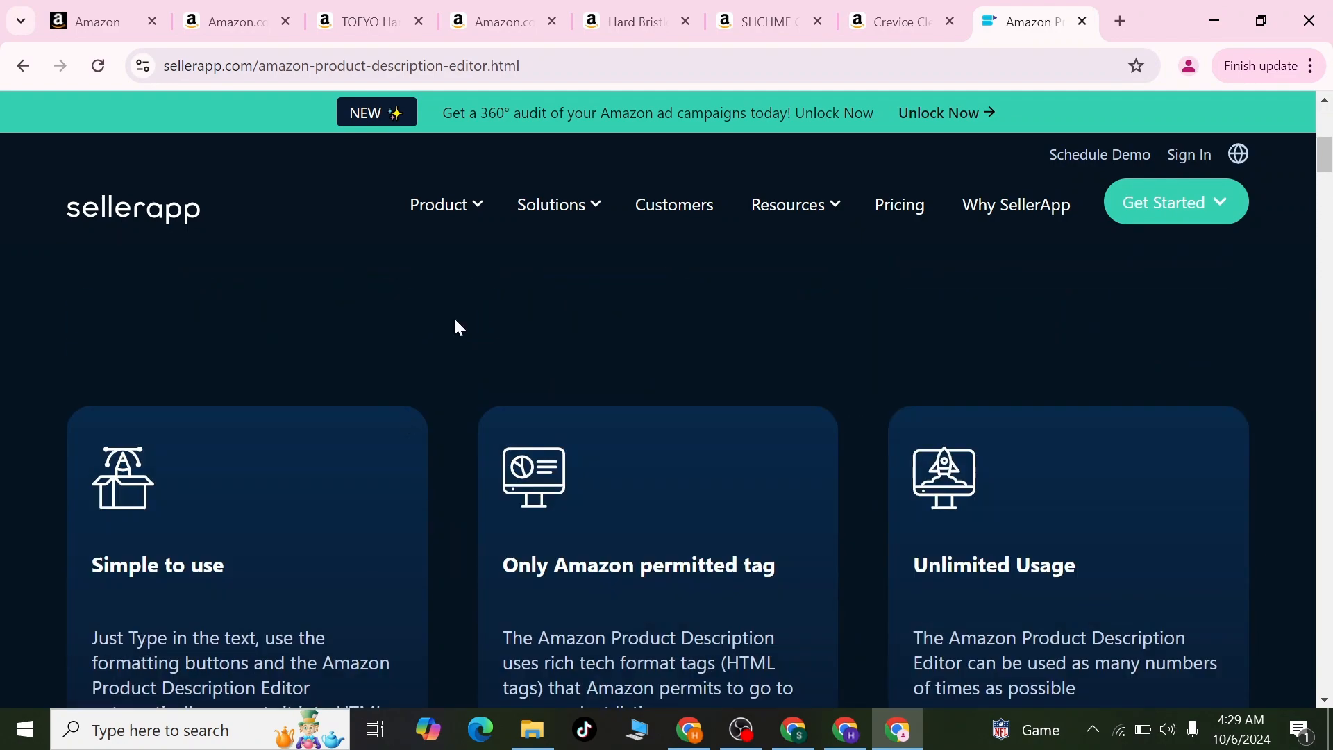
scroll(400, 421, down, 6)
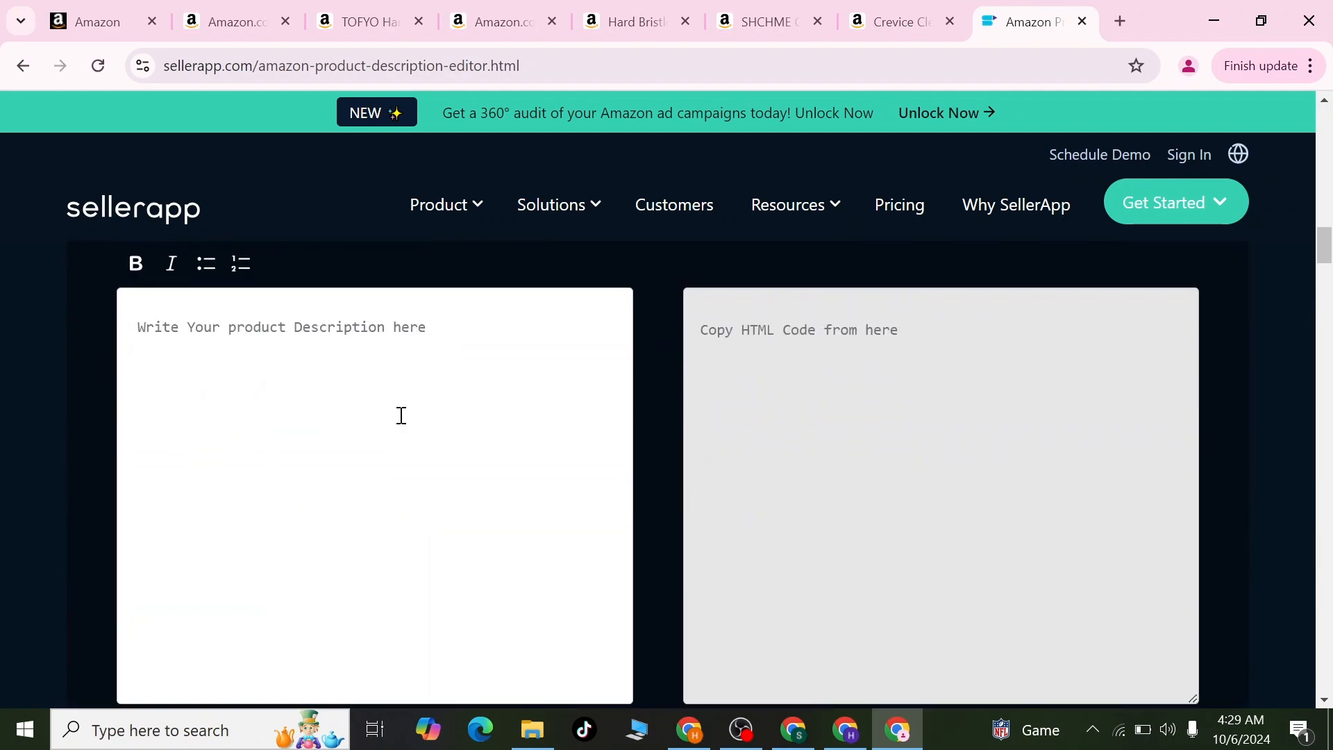
click(401, 415)
key(ctrl+v)
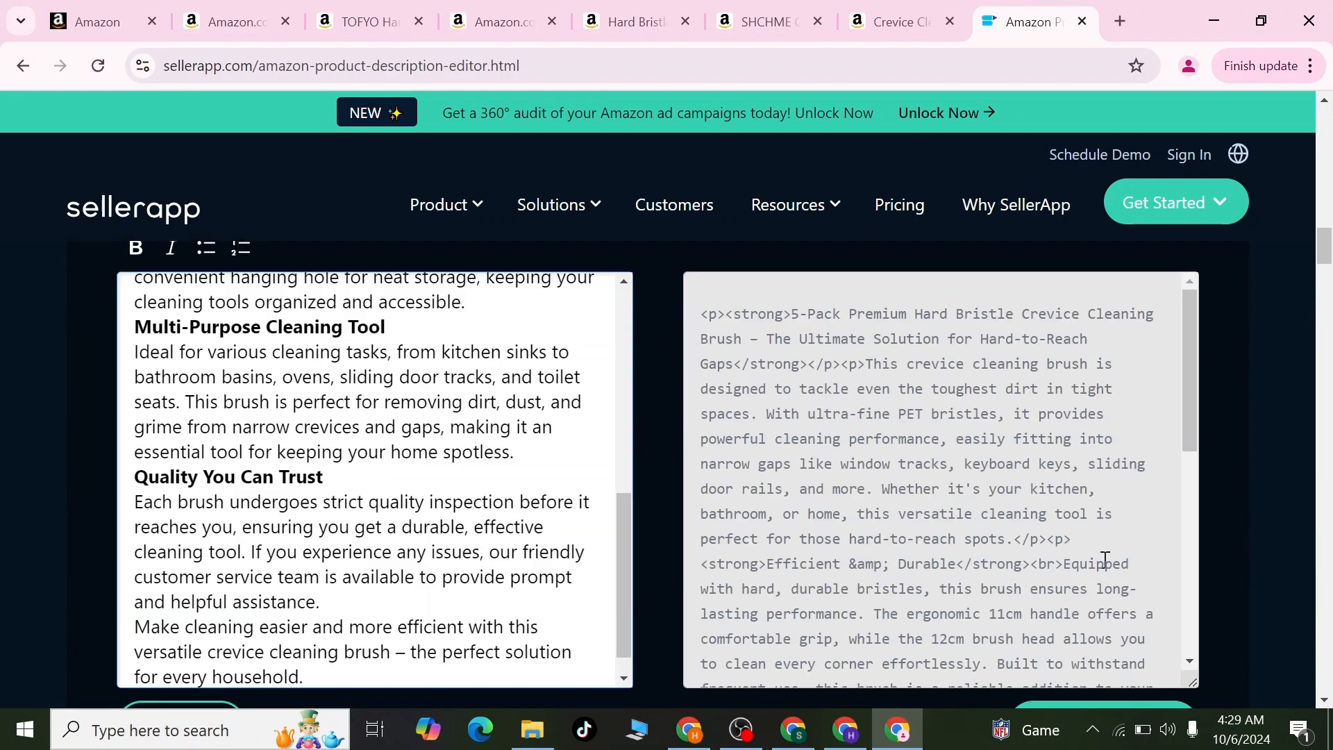
Copy the HTML code generated from the pasted description
scroll(1119, 575, down, 10)
scroll(1120, 576, down, 3)
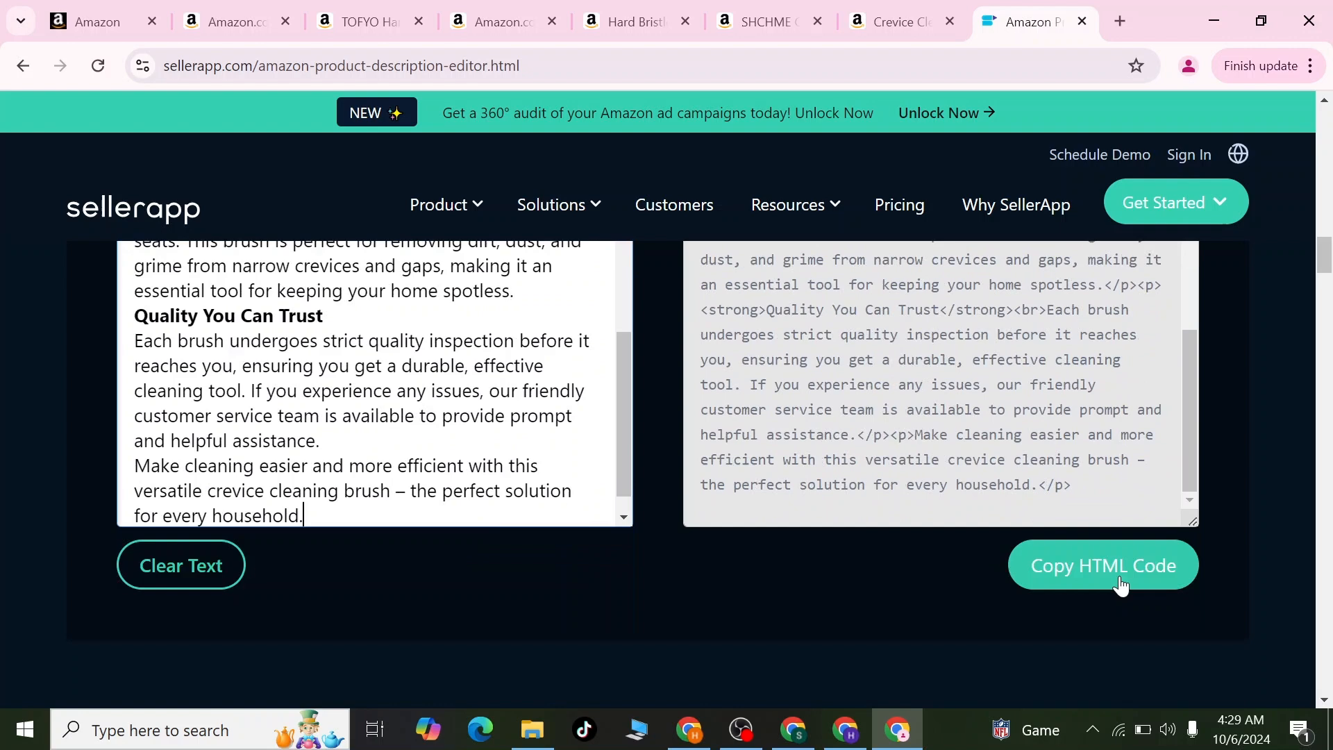
click(1084, 569)
click(1083, 568)
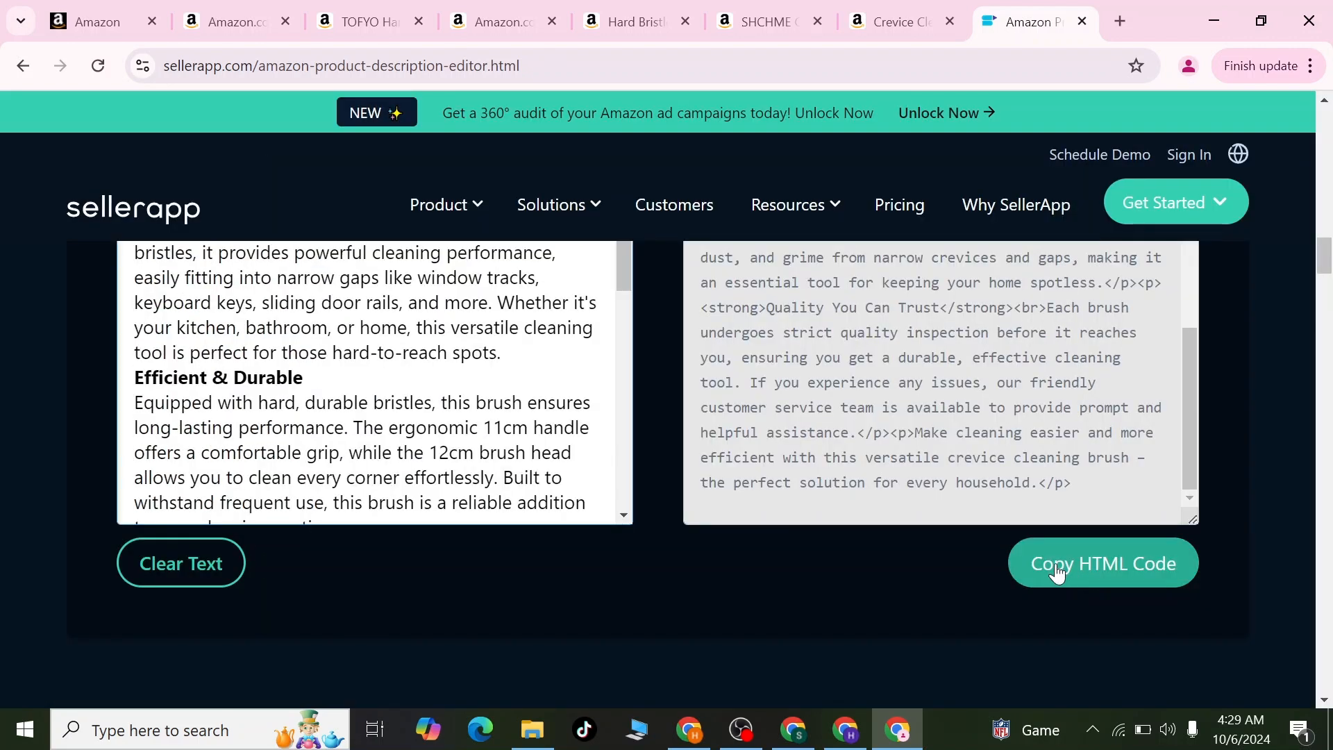
click(1048, 570)
Return to the Seller Central draft and paste the HTML code into the Product Description field
click(98, 9)
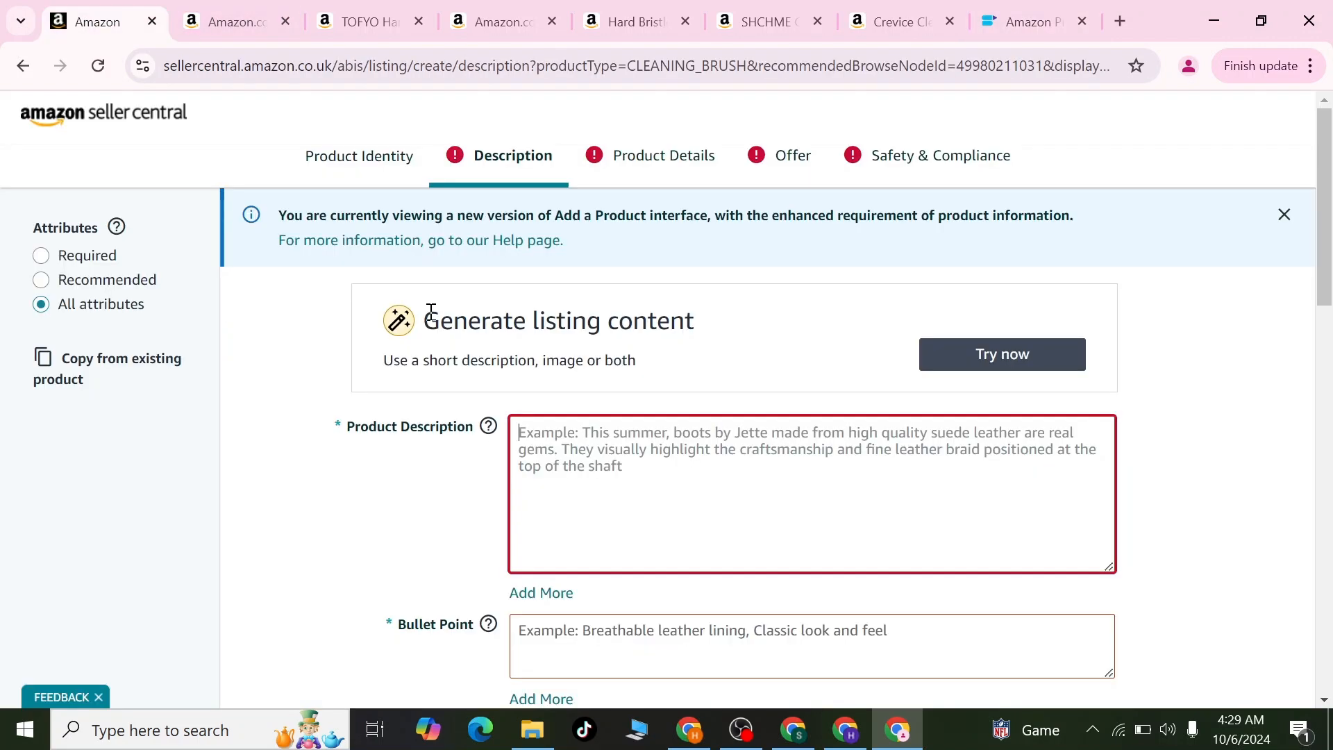
click(608, 464)
key(ctrl+v)
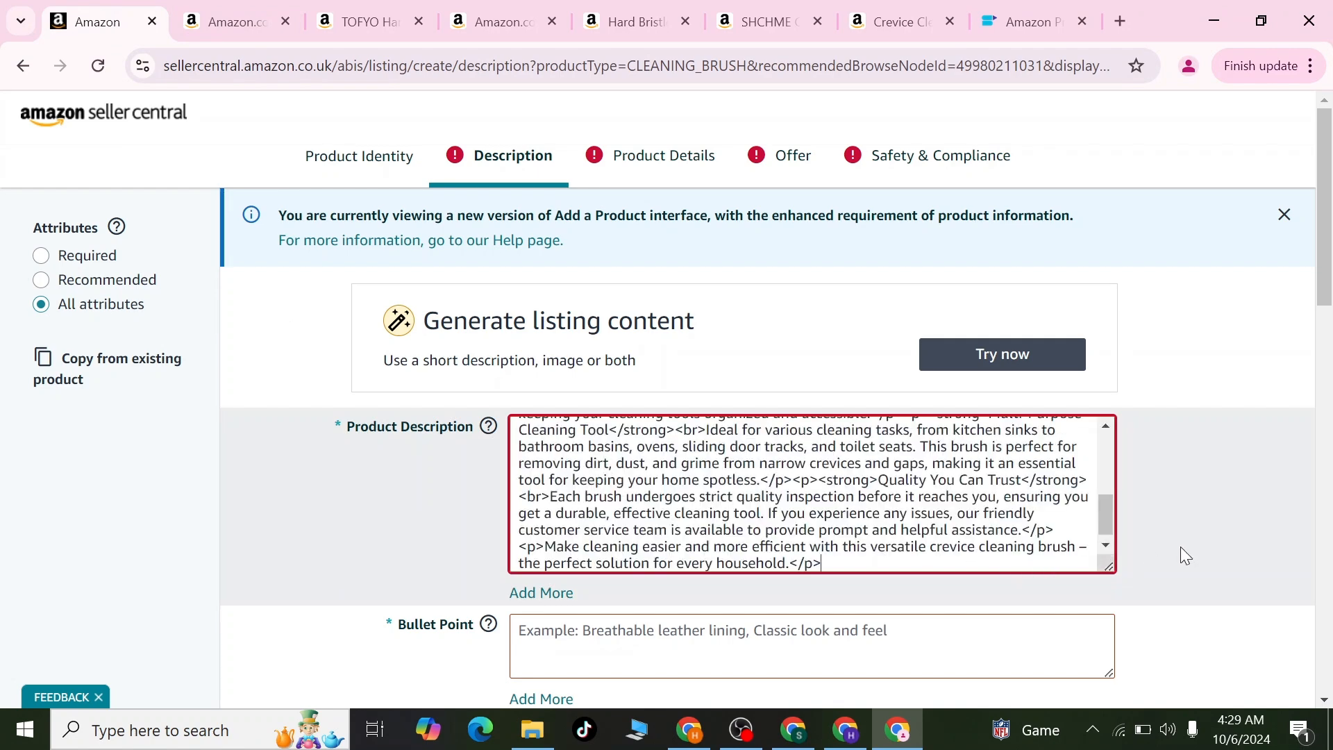
scroll(1180, 547, down, 4)
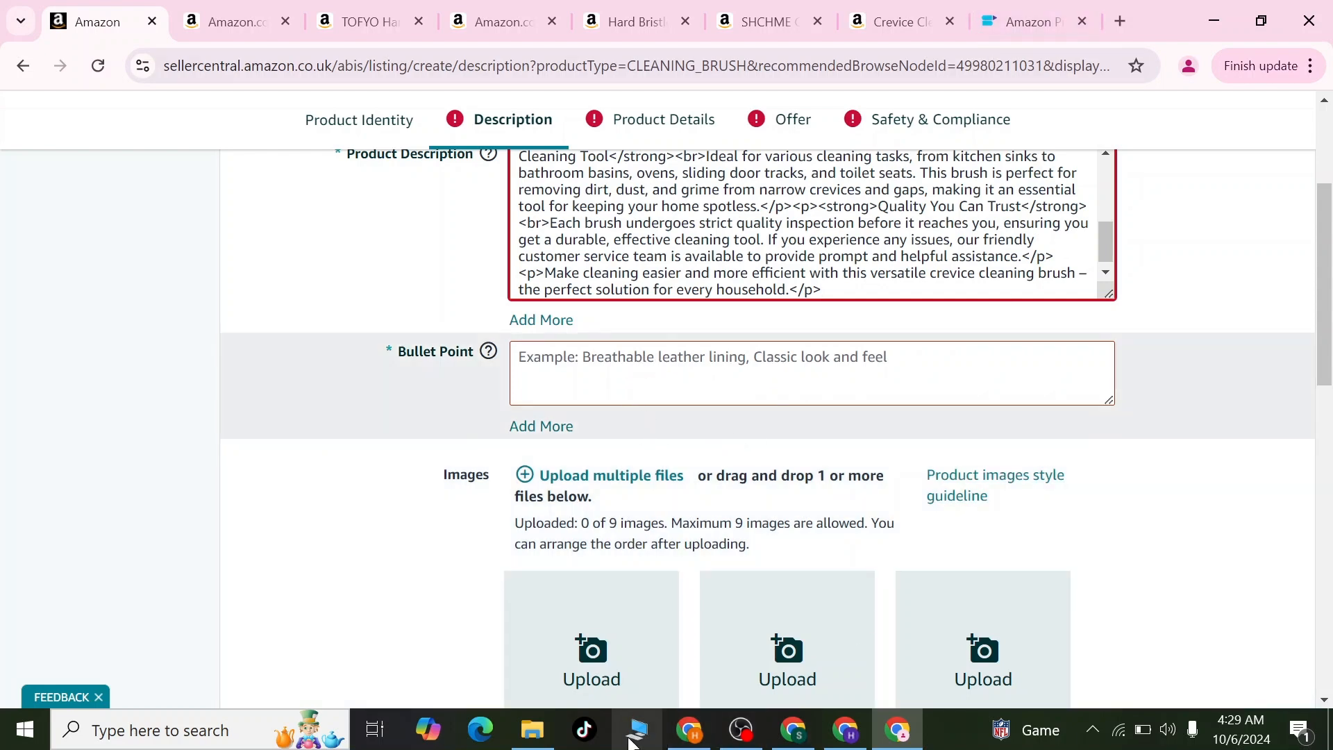
Switch to ChatGPT and send the message "now write bullet points for my product" in the listing chat
click(687, 741)
click(709, 651)
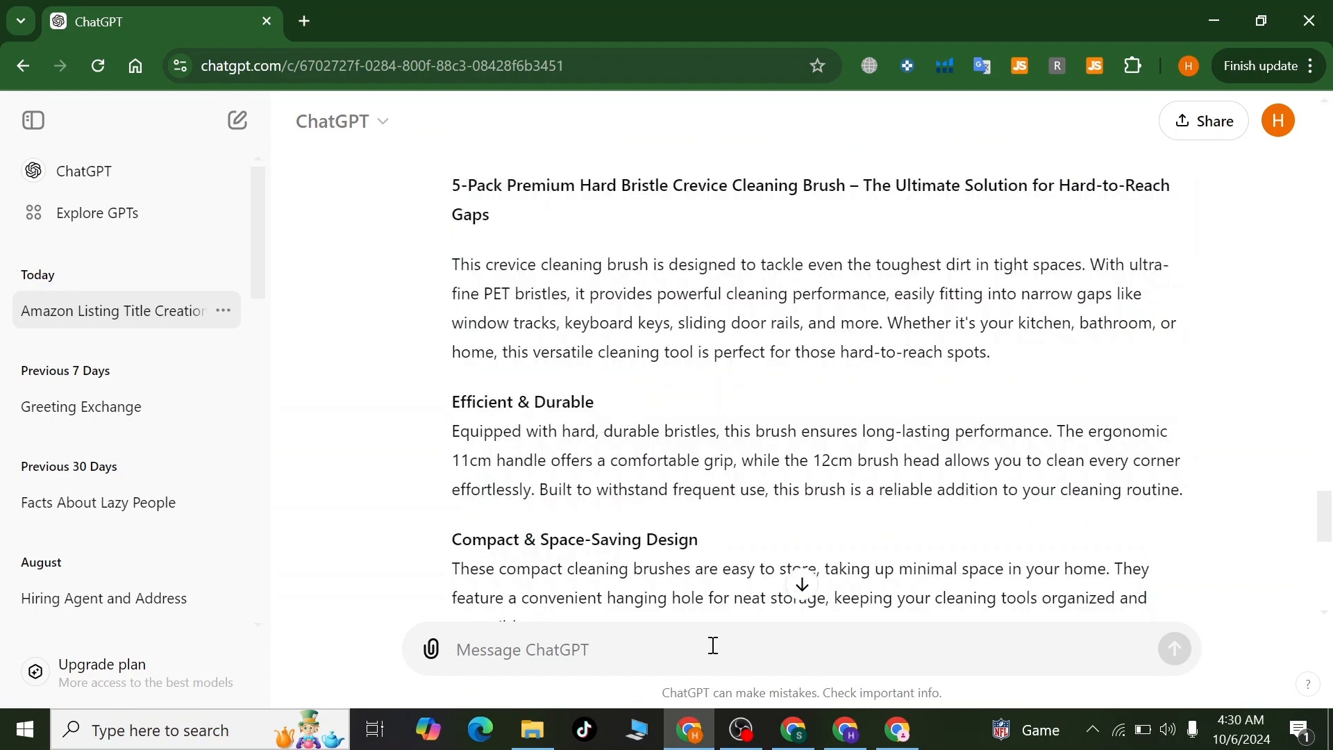
text(now write)
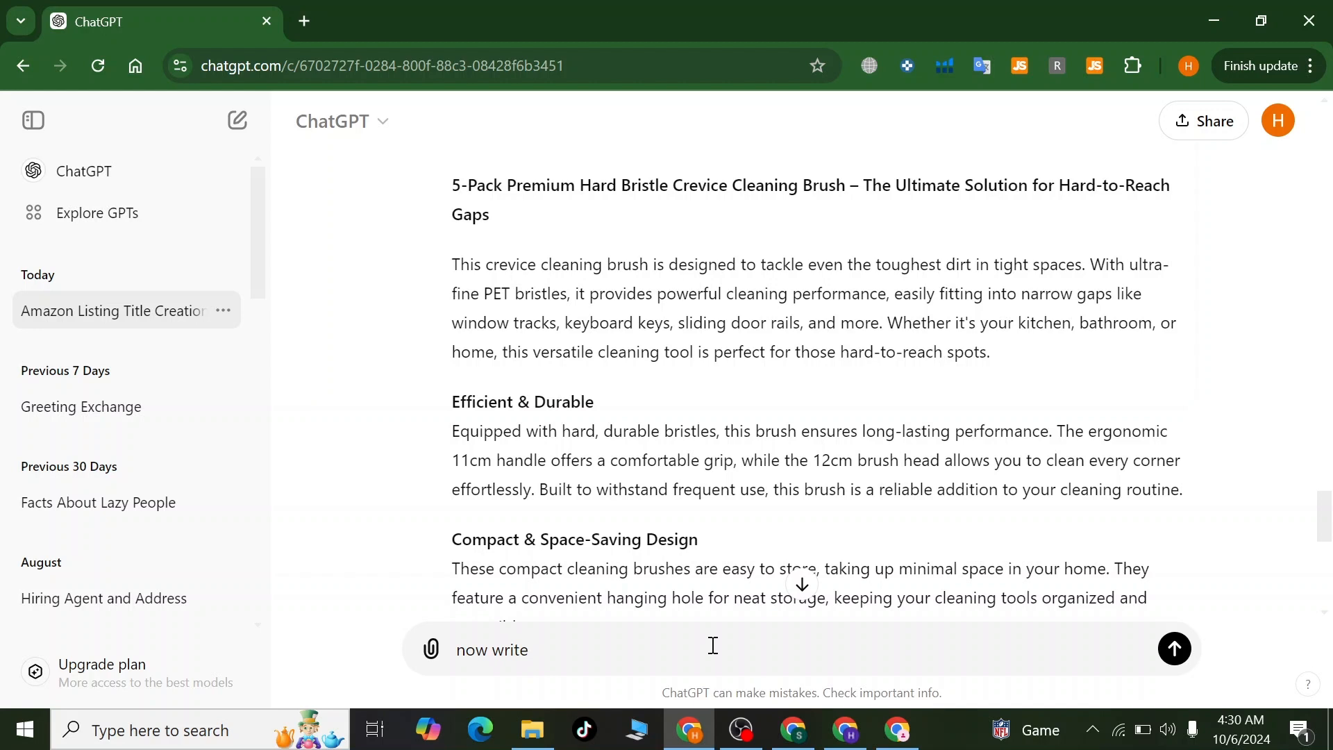
text( buller)
text( poinnts fp)
key(BackSpace)
text(or )
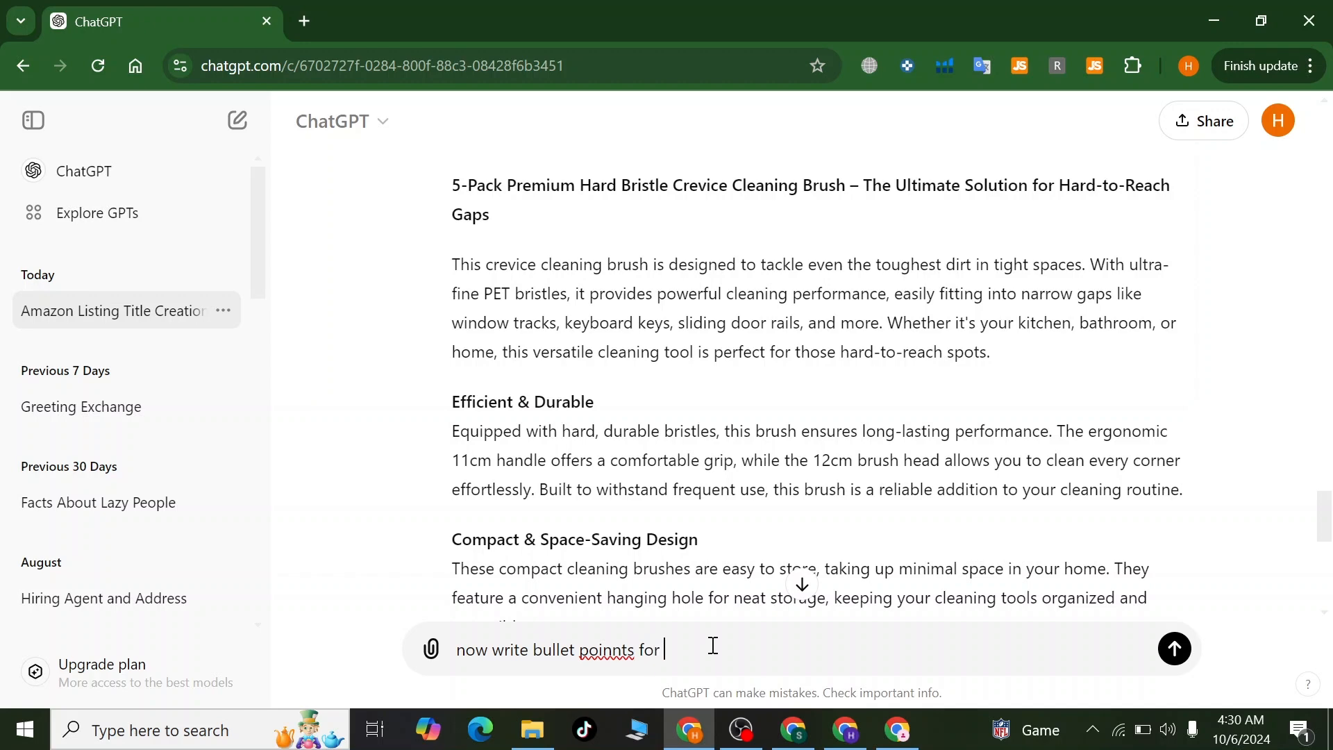
text(my product)
click(618, 652)
key(BackSpace)
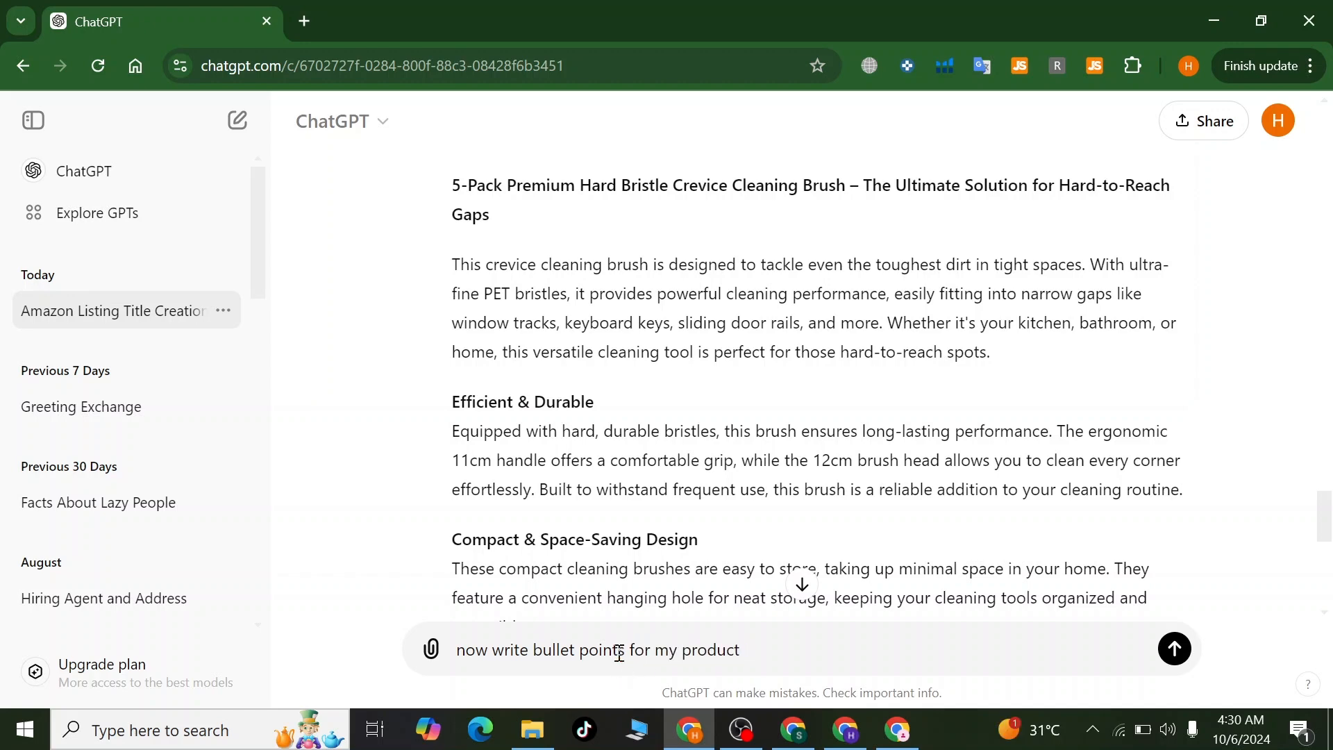
key(Return)
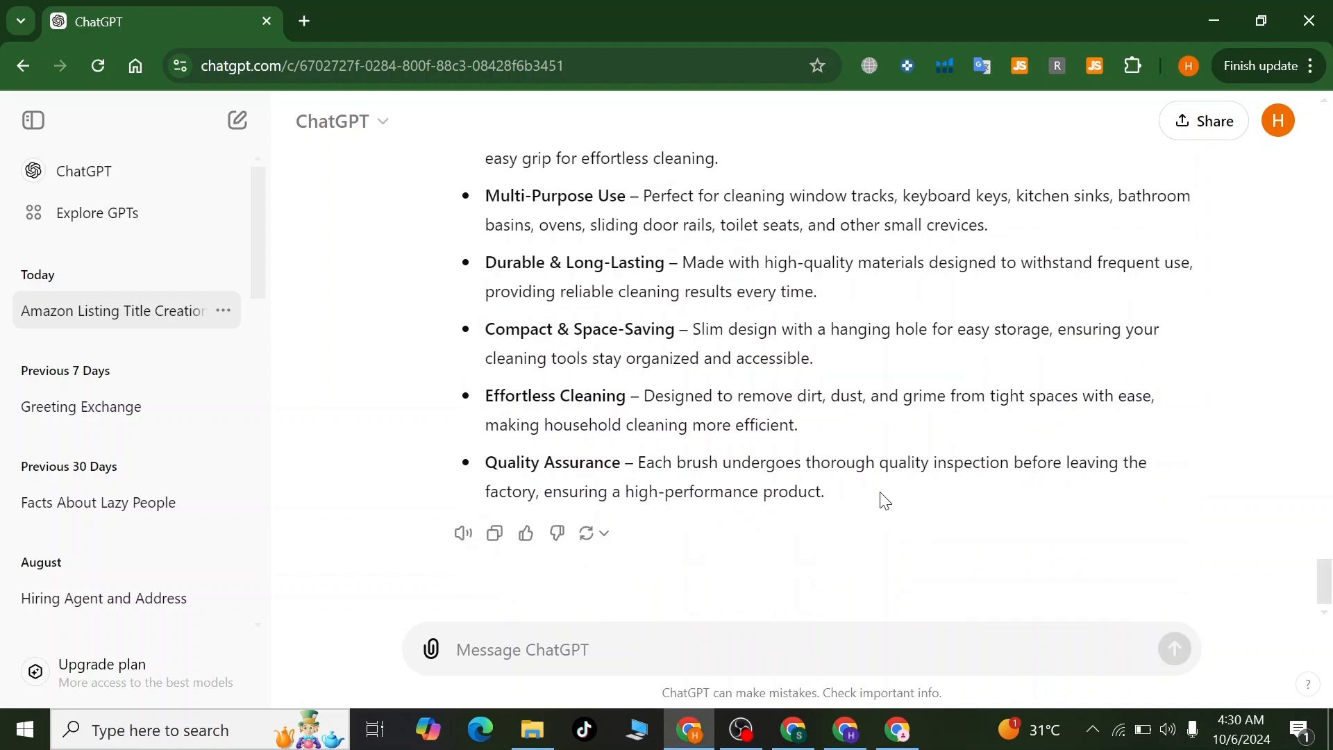
Copy the "Premium Hard Bristles" bullet from the ChatGPT reply and paste it into the Seller Central draft's Bullet Point field
scroll(882, 497, up, 2)
scroll(882, 497, up, 1)
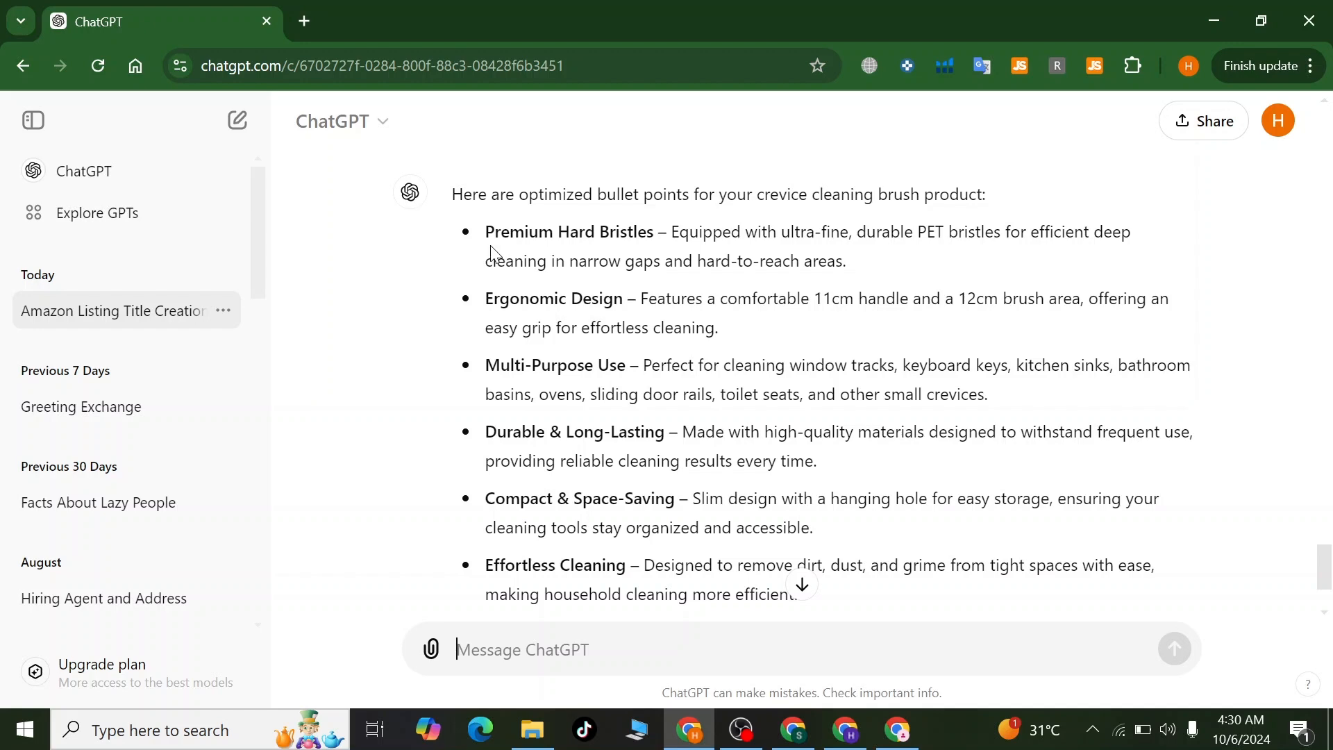
drag(492, 254, 867, 269)
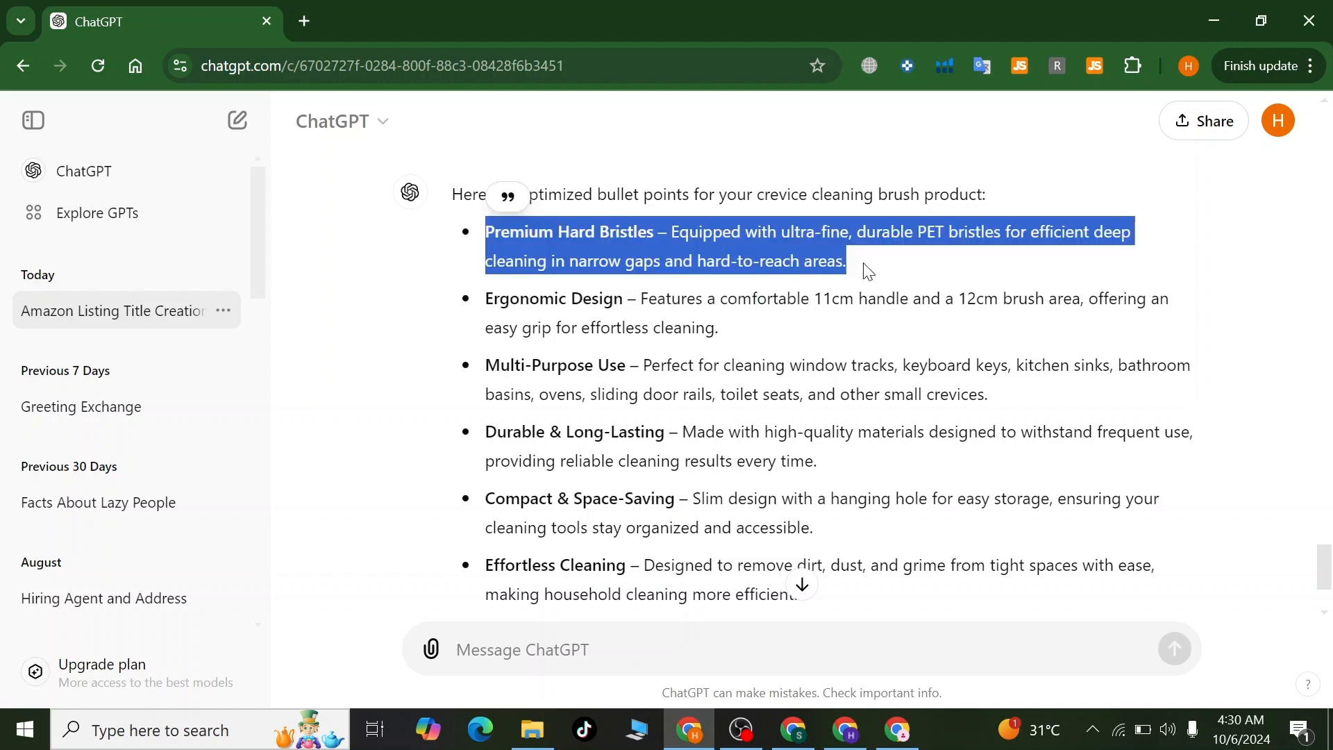
key(ctrl+c)
click(897, 729)
click(622, 375)
key(ctrl+v)
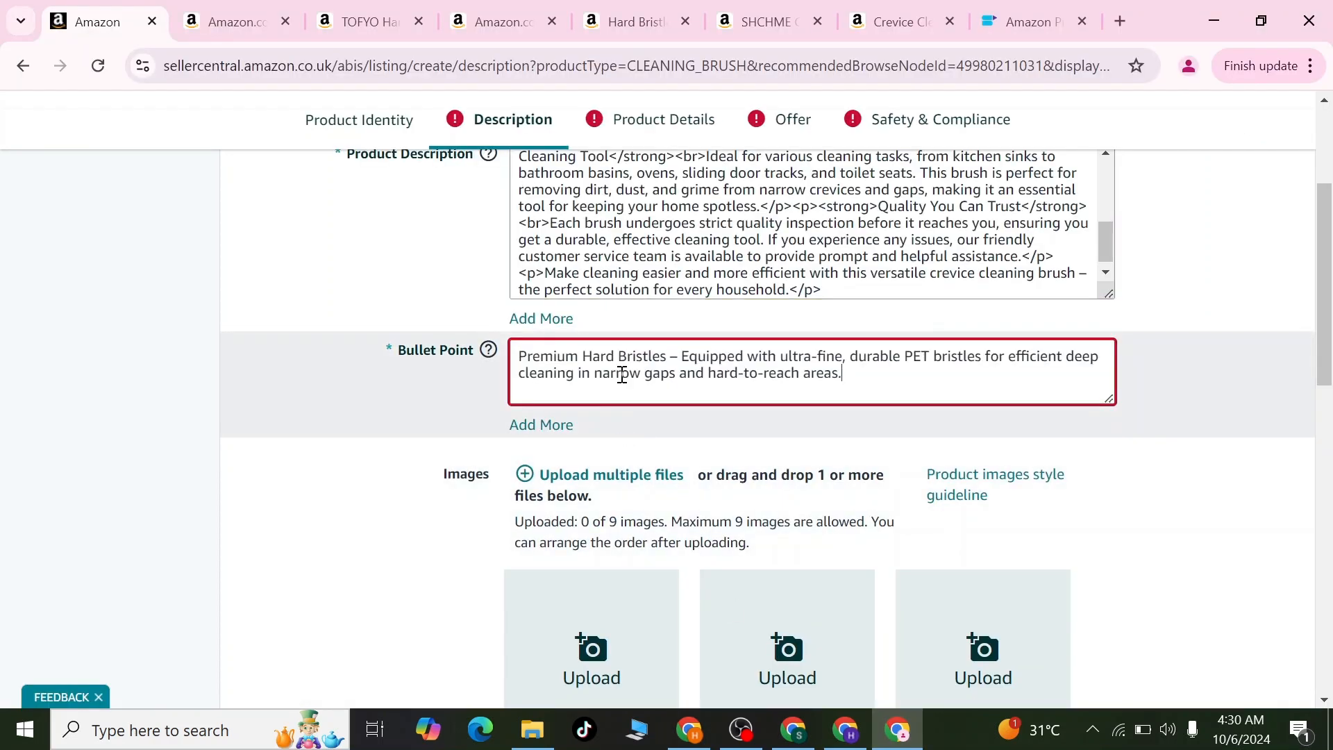
Copy the "Ergonomic Design" bullet from ChatGPT and paste it into a second Bullet Point field in the Seller Central draft
click(689, 729)
click(490, 301)
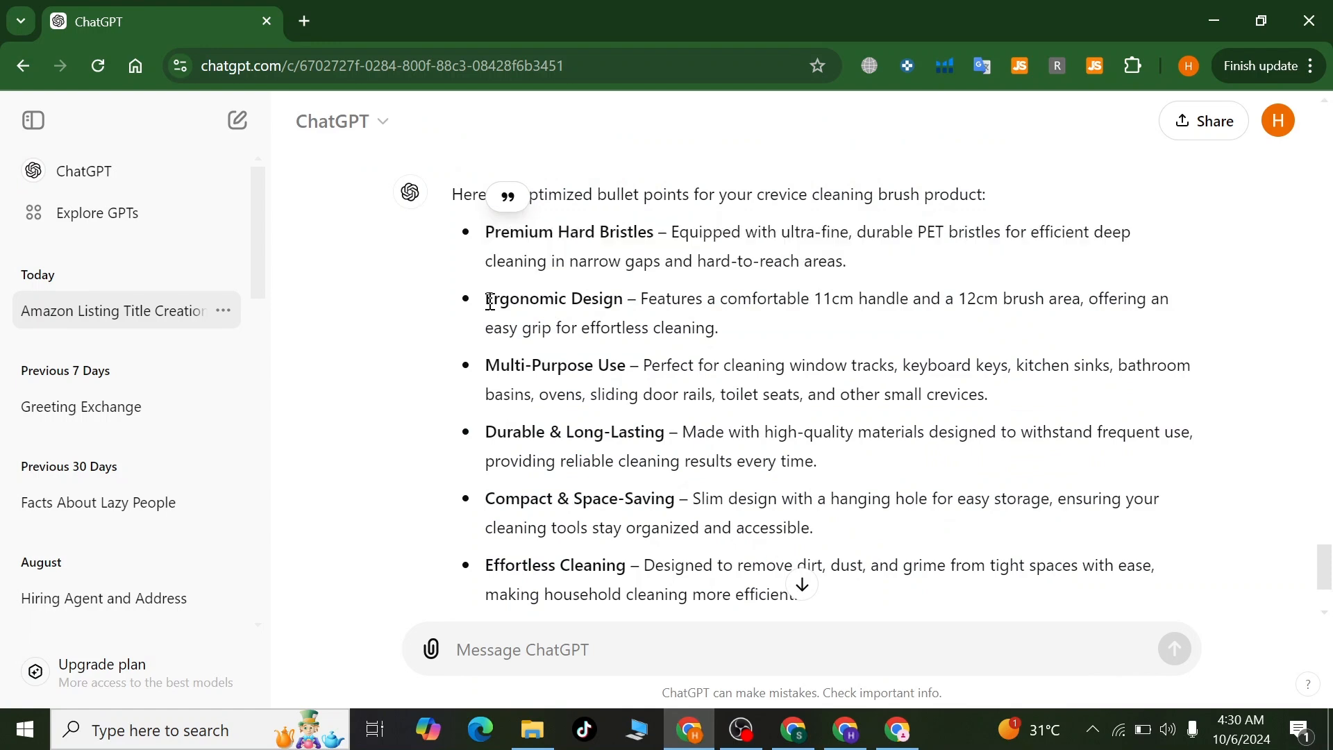
drag(490, 301, 786, 342)
key(ctrl+c)
click(897, 729)
click(625, 459)
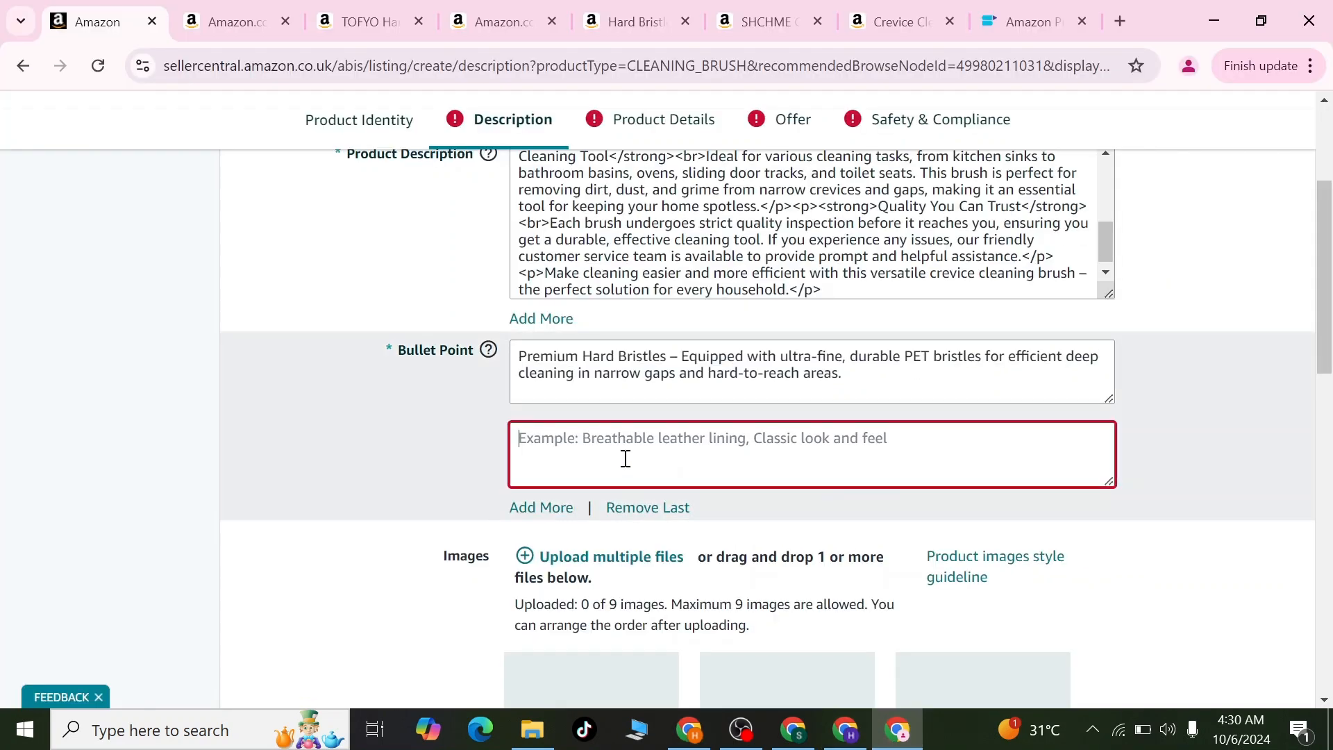
key(ctrl+v)
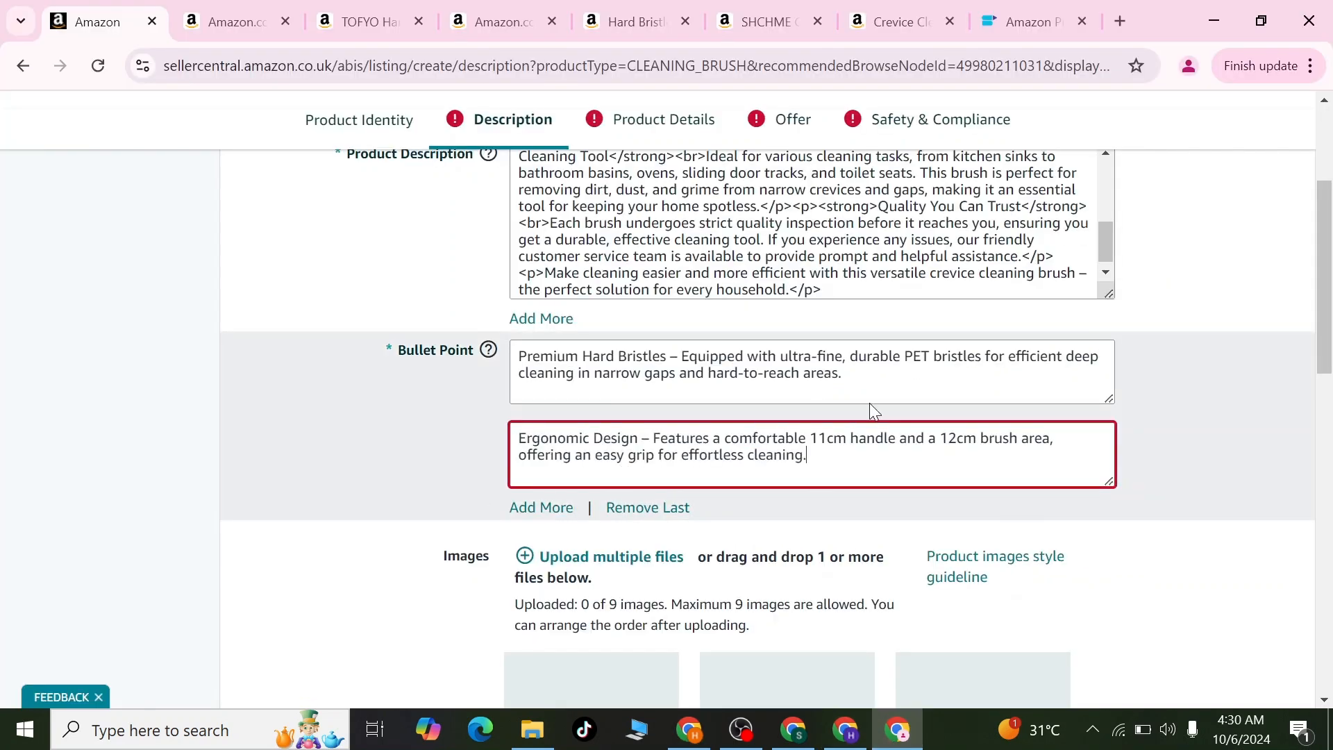
Examine the draft's Images upload section and compare it with the product photos on the competing TOFYO brush listing
scroll(869, 403, down, 2)
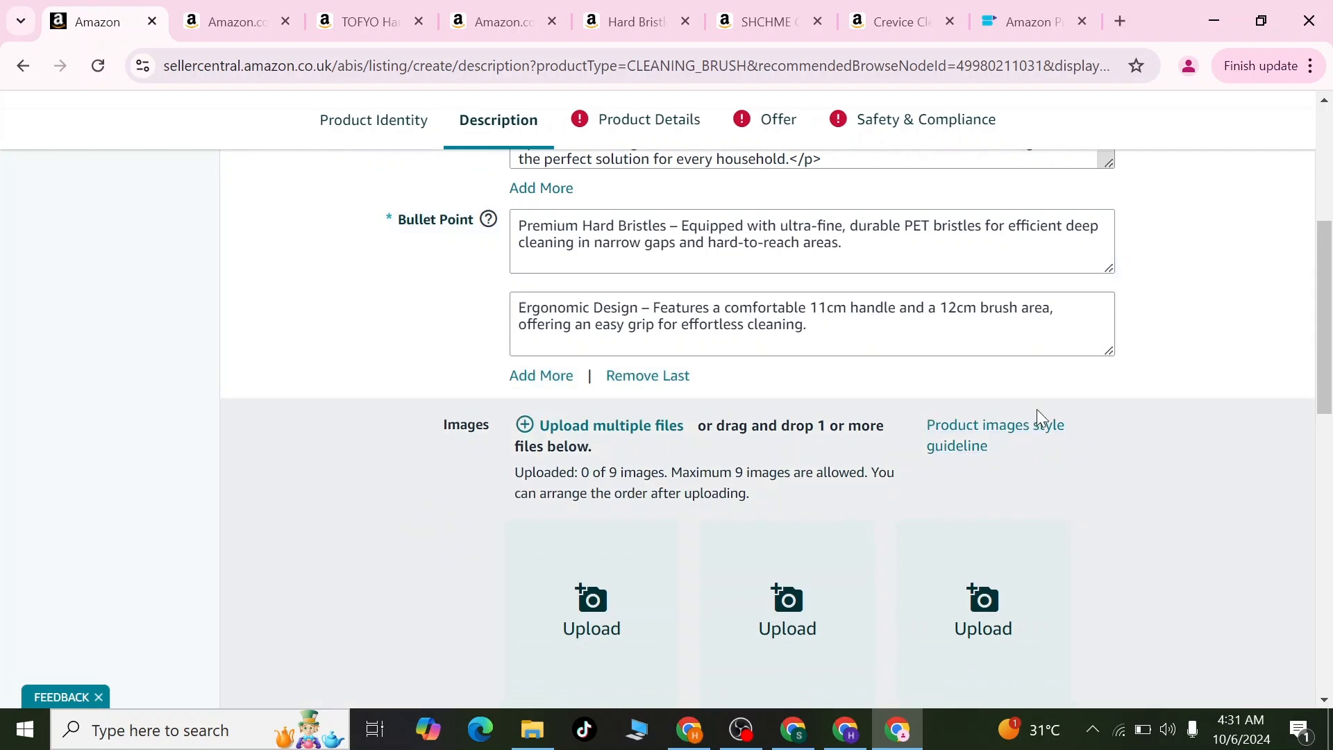
scroll(1037, 411, down, 3)
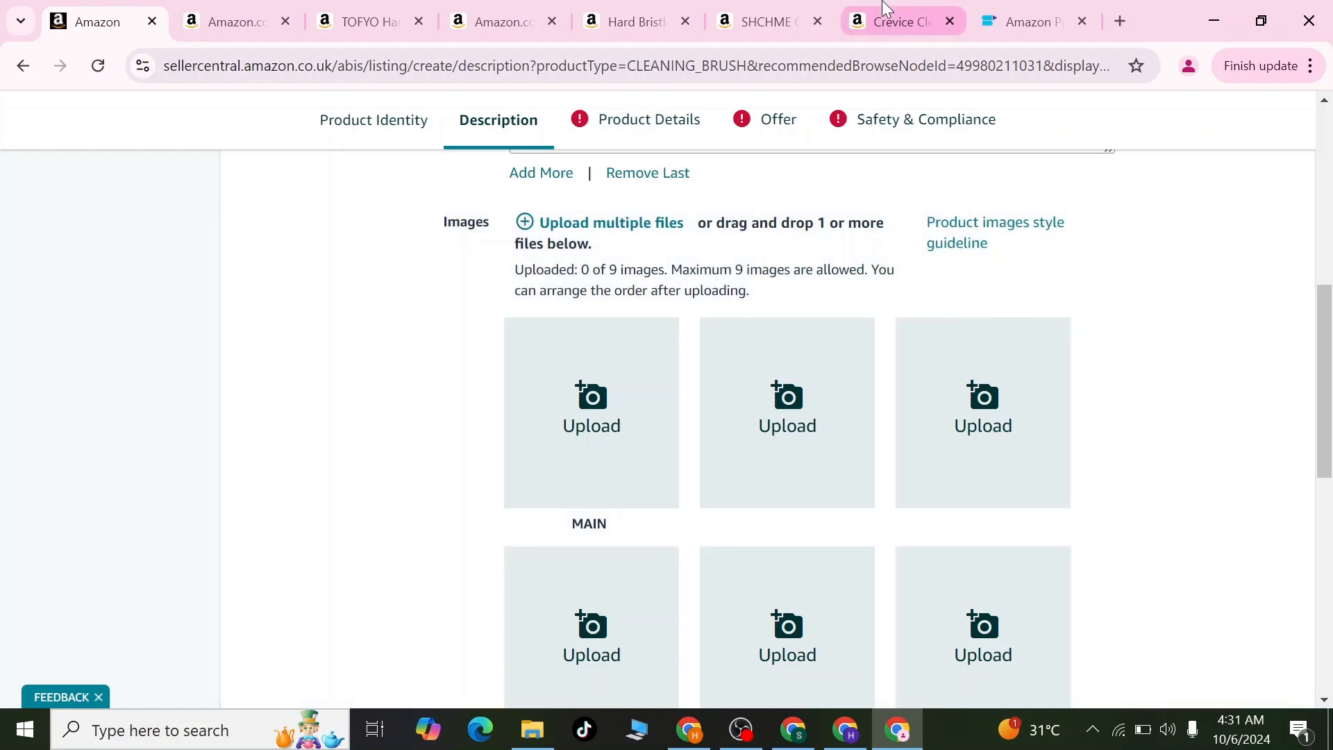
click(505, 21)
click(354, 12)
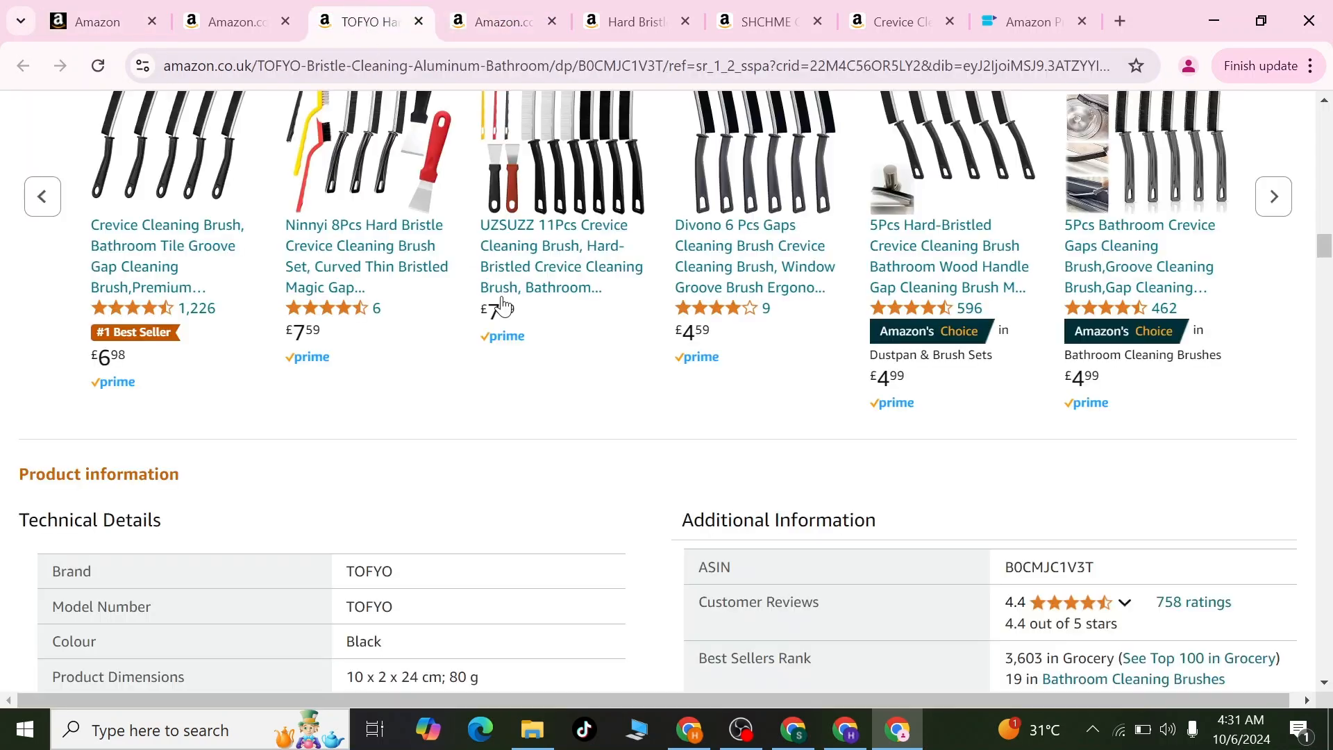
scroll(501, 304, up, 5)
scroll(502, 306, up, 10)
scroll(507, 306, down, 2)
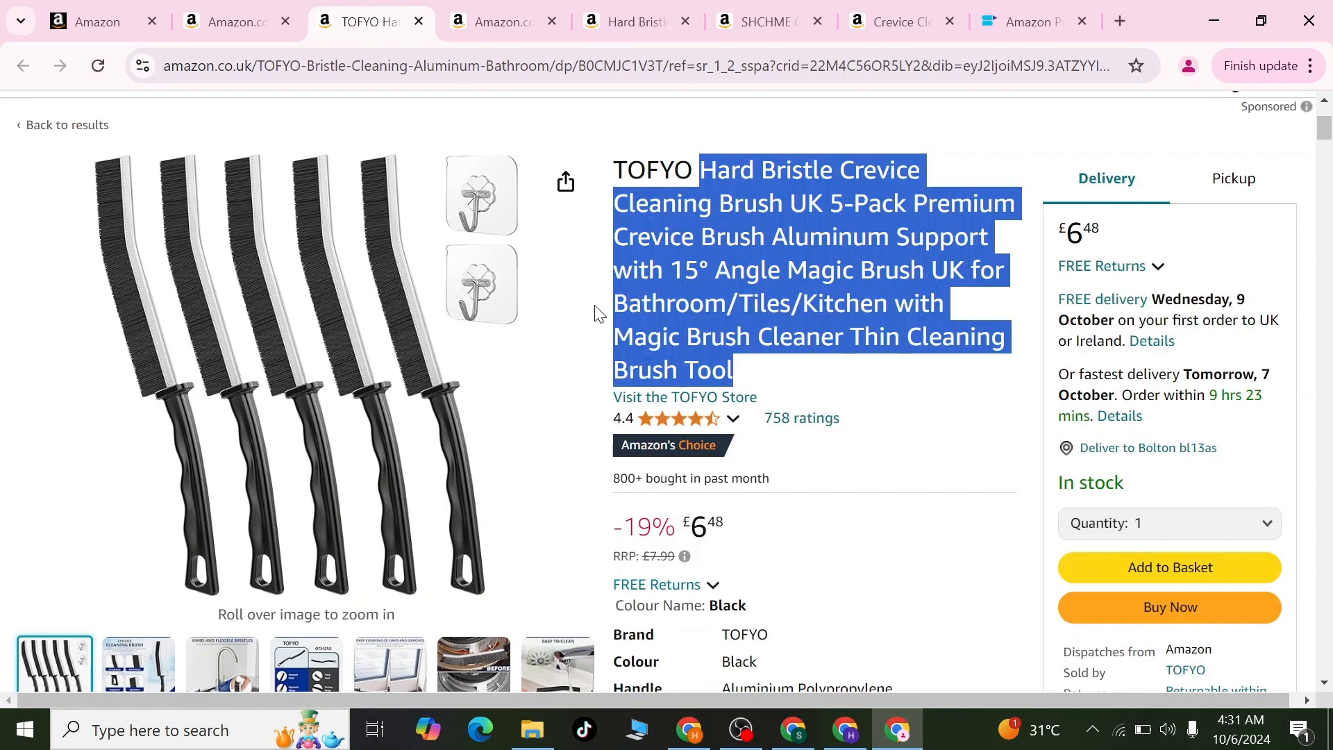
scroll(598, 314, down, 1)
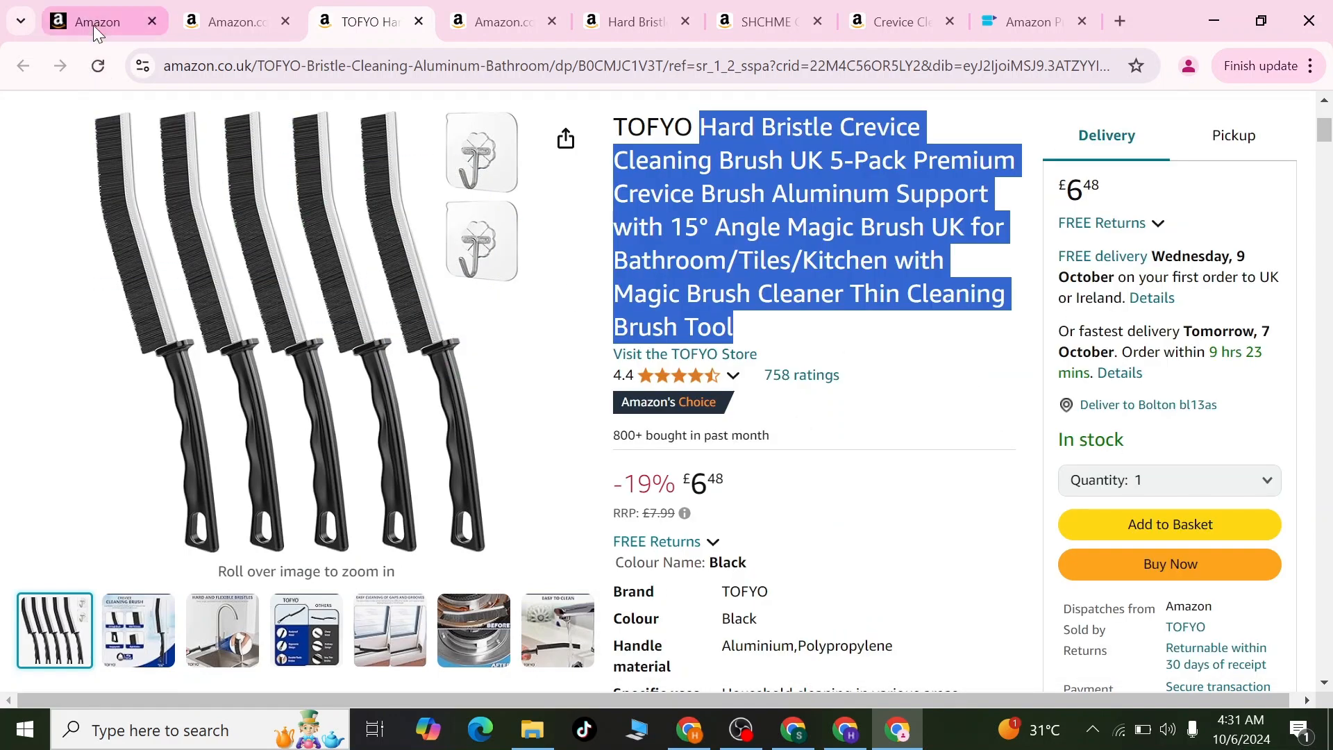
click(90, 23)
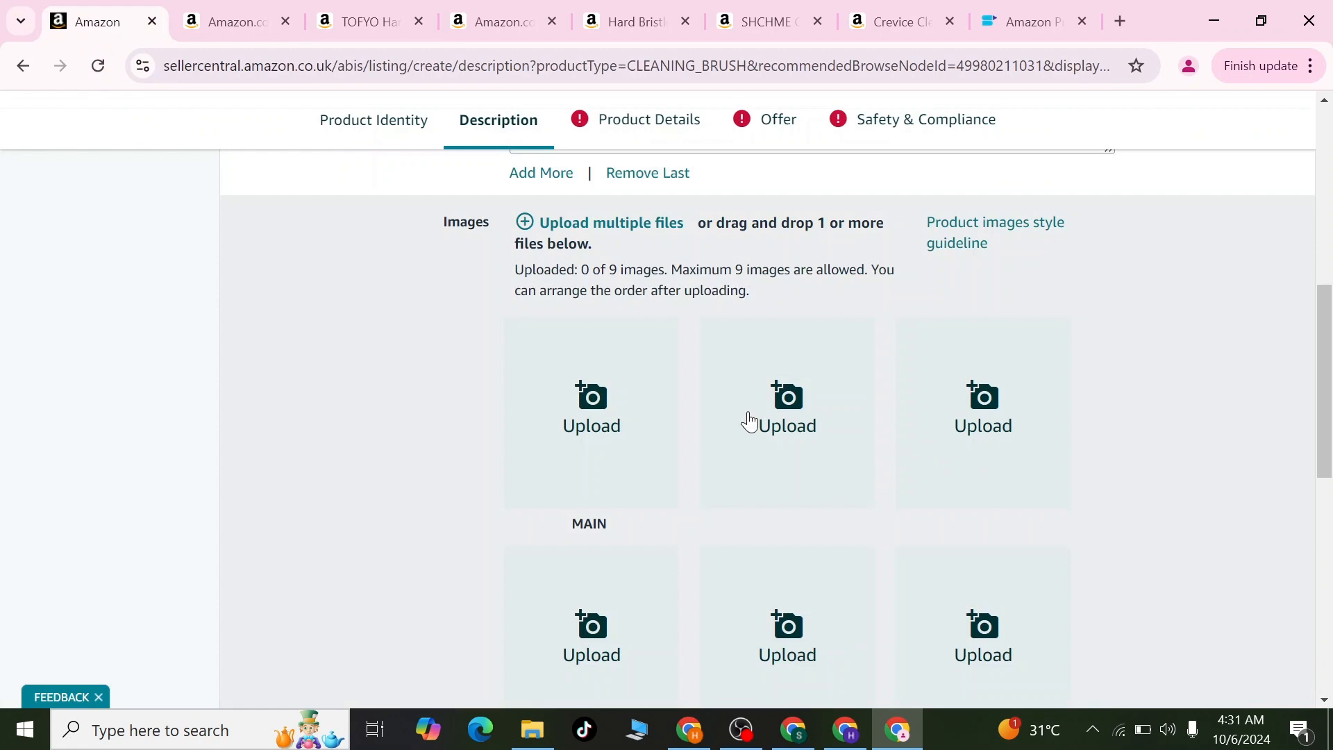
scroll(746, 420, down, 2)
scroll(749, 421, up, 3)
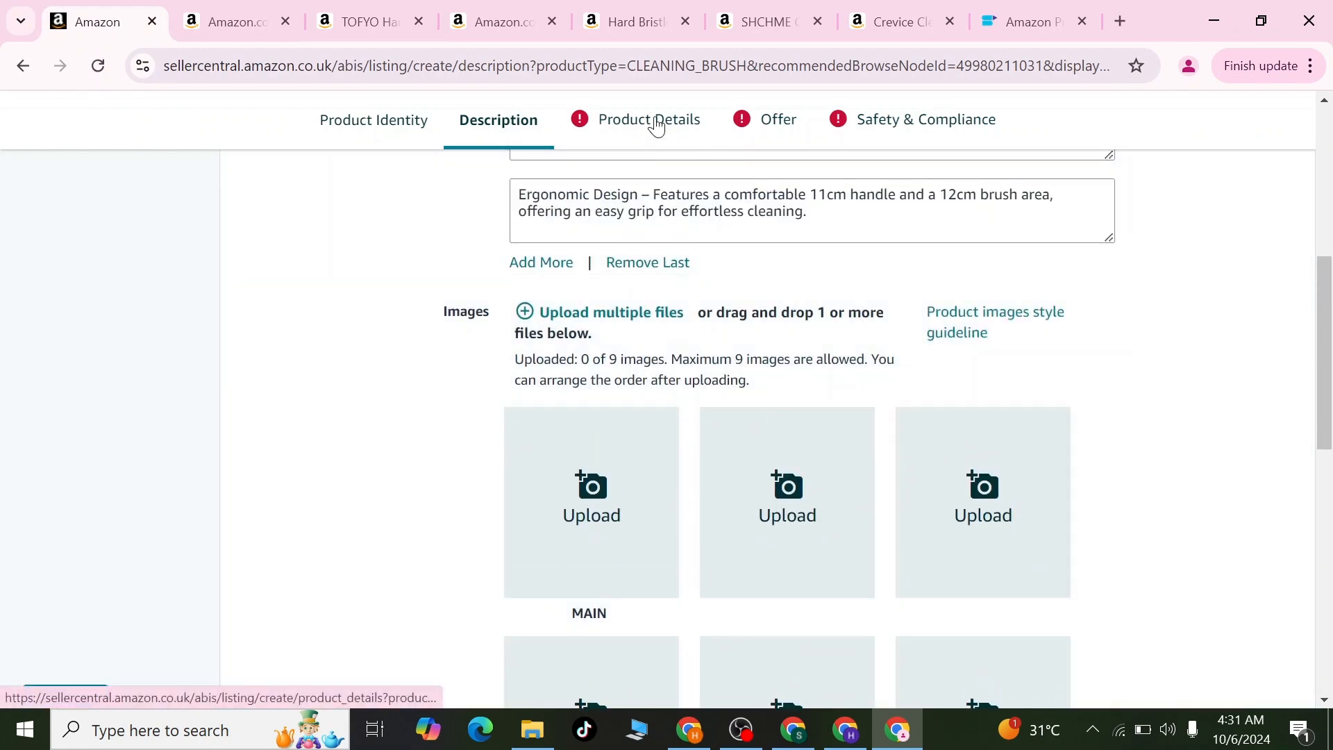
In the draft's Product Details section, set the Model Number to "aaa123" and the Manufacturer to "aaa"
click(656, 122)
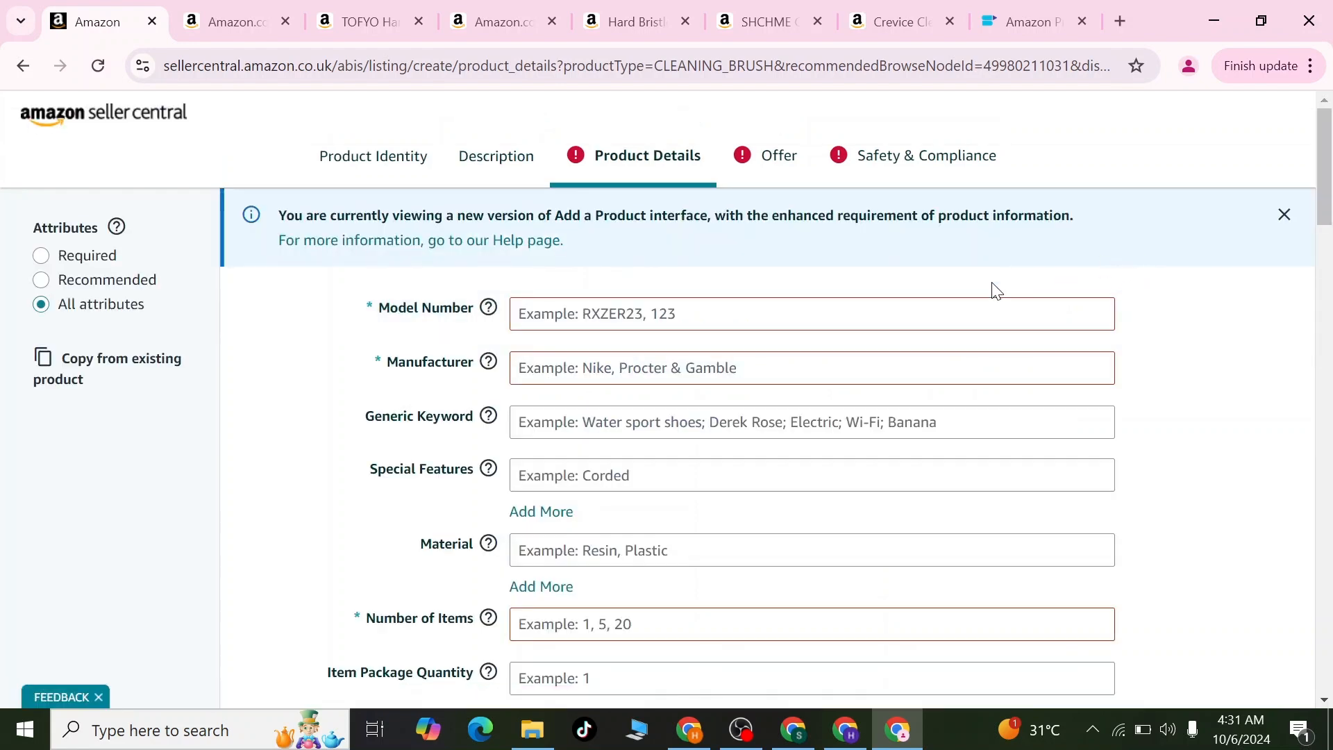
click(585, 315)
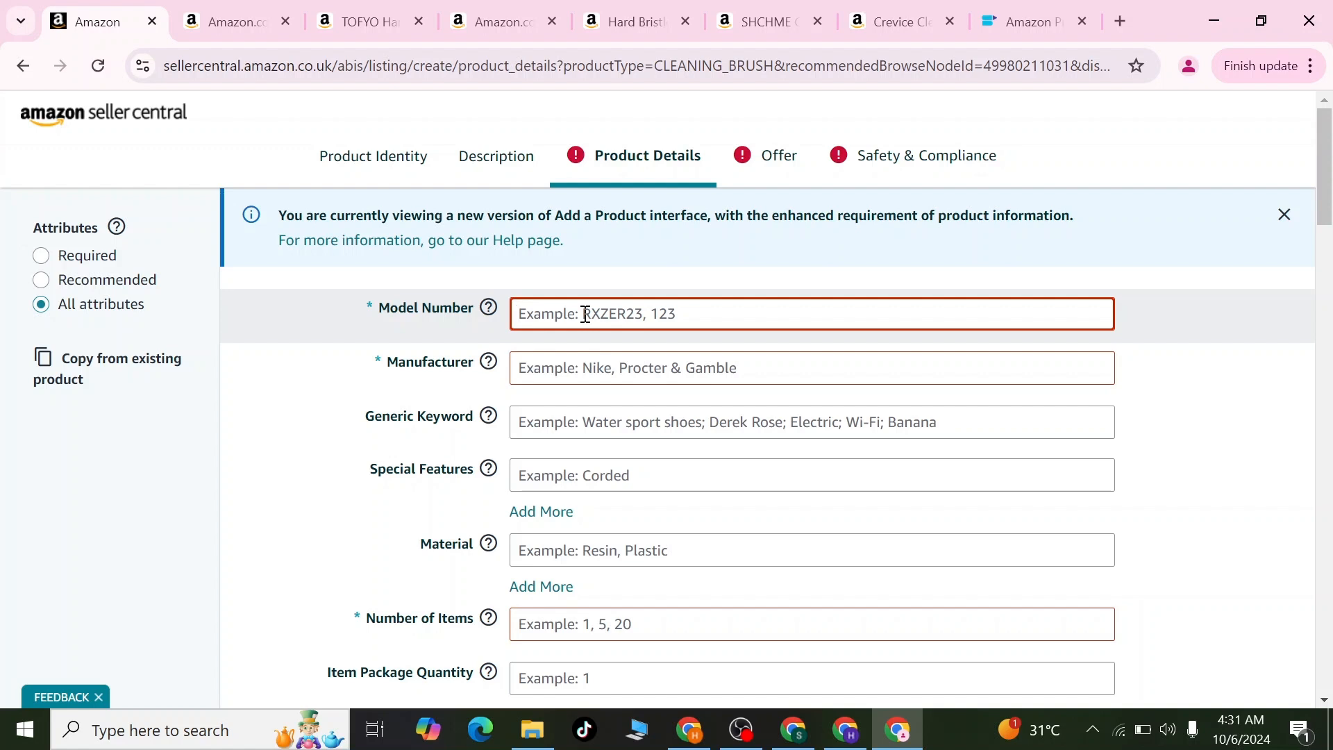
text(aaa123)
click(583, 368)
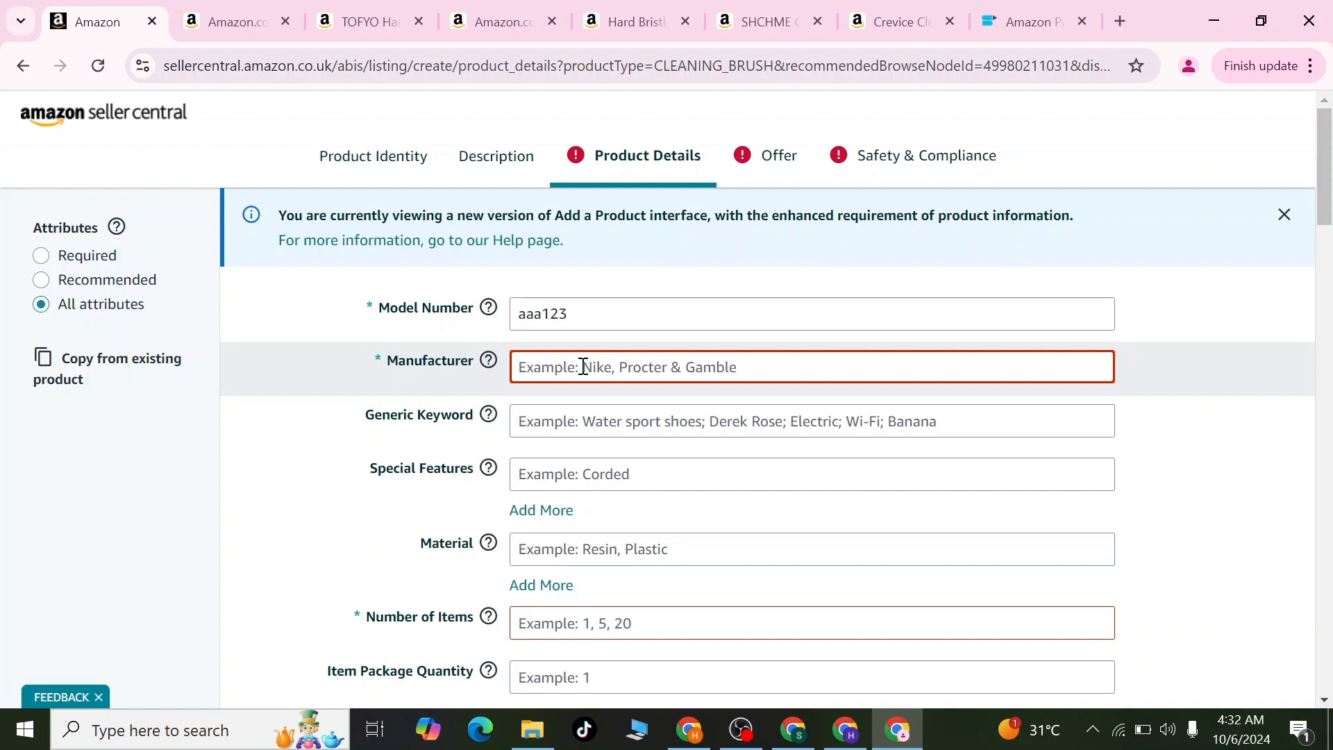
text(aaa)
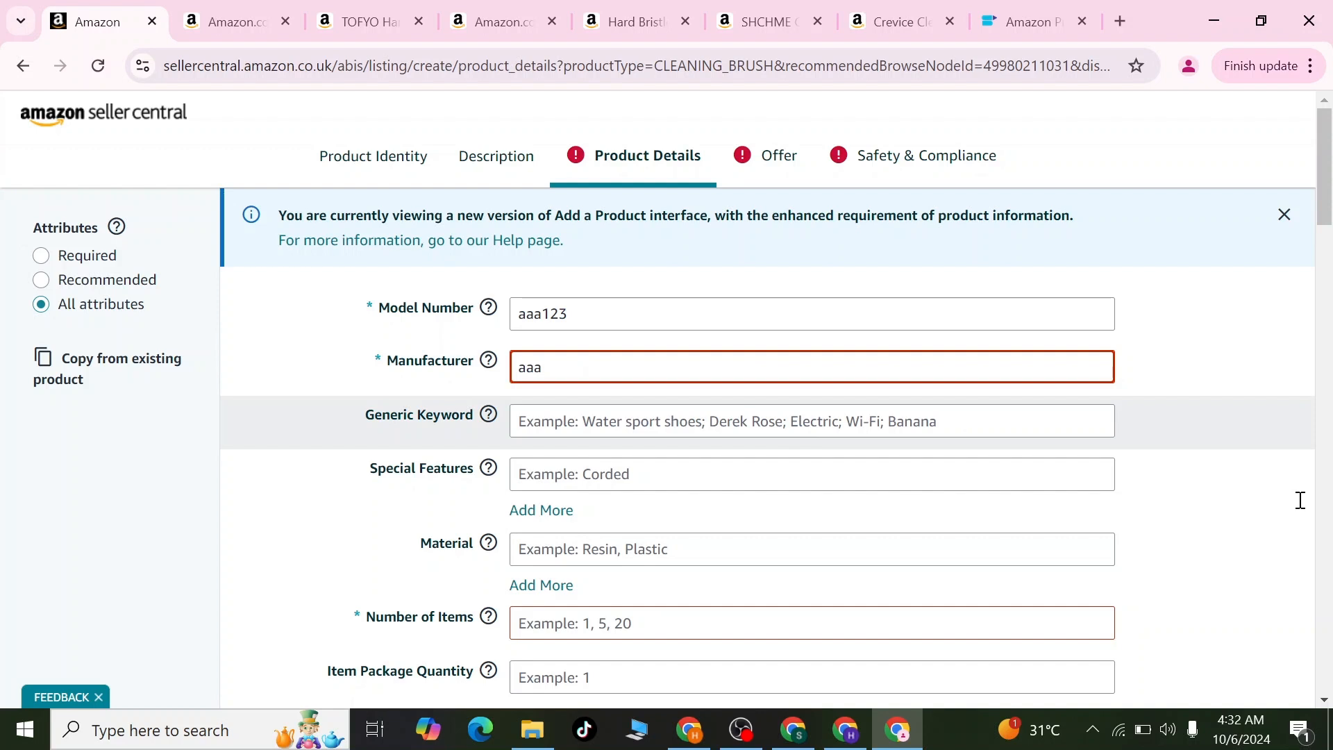
key(Tab)
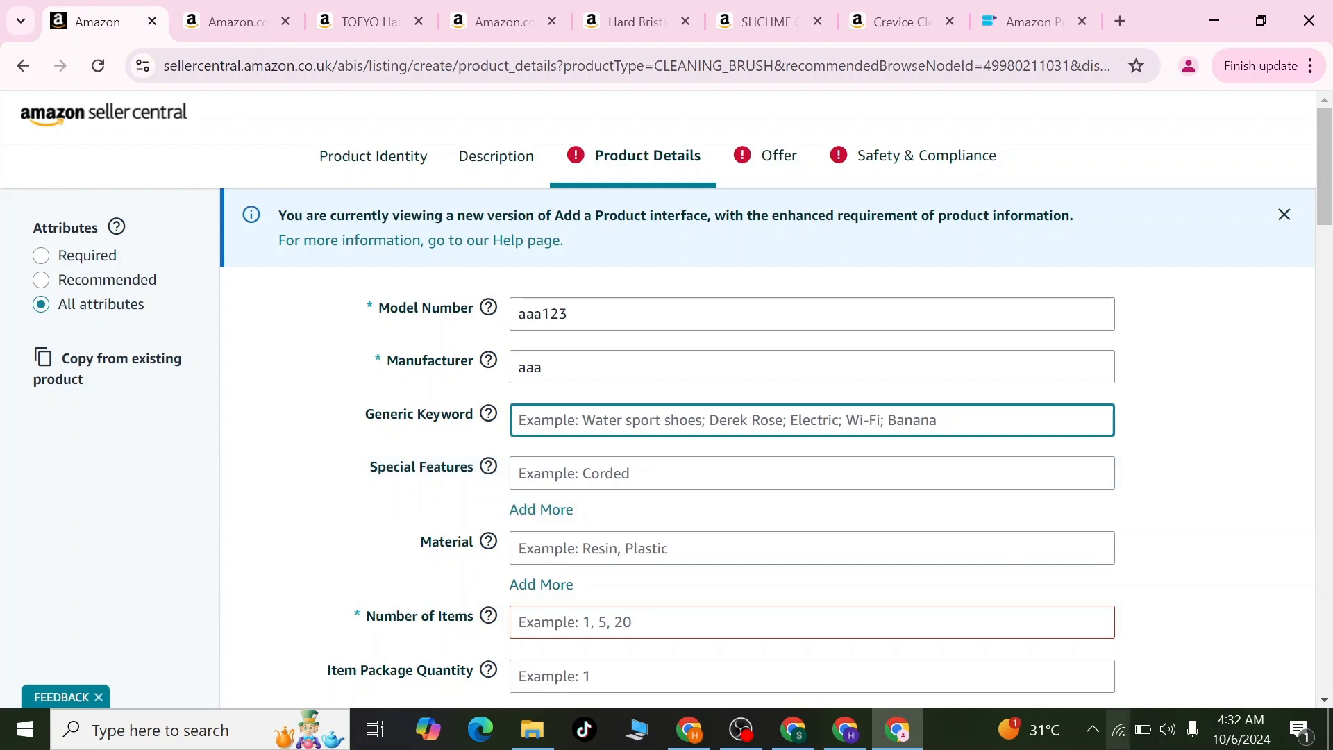
Switch to ChatGPT and send "write most high search volume and demanding keywords for this product" in the listing chat
click(710, 735)
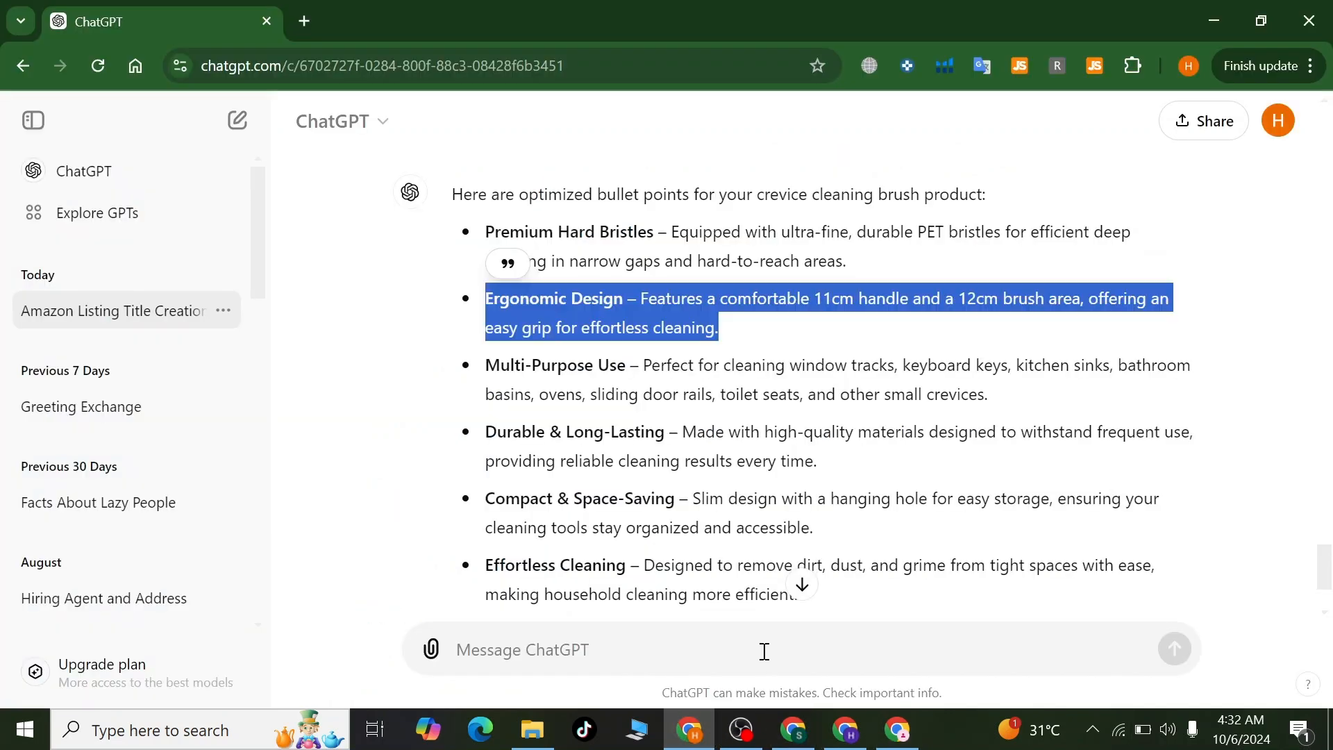
click(764, 648)
text(write )
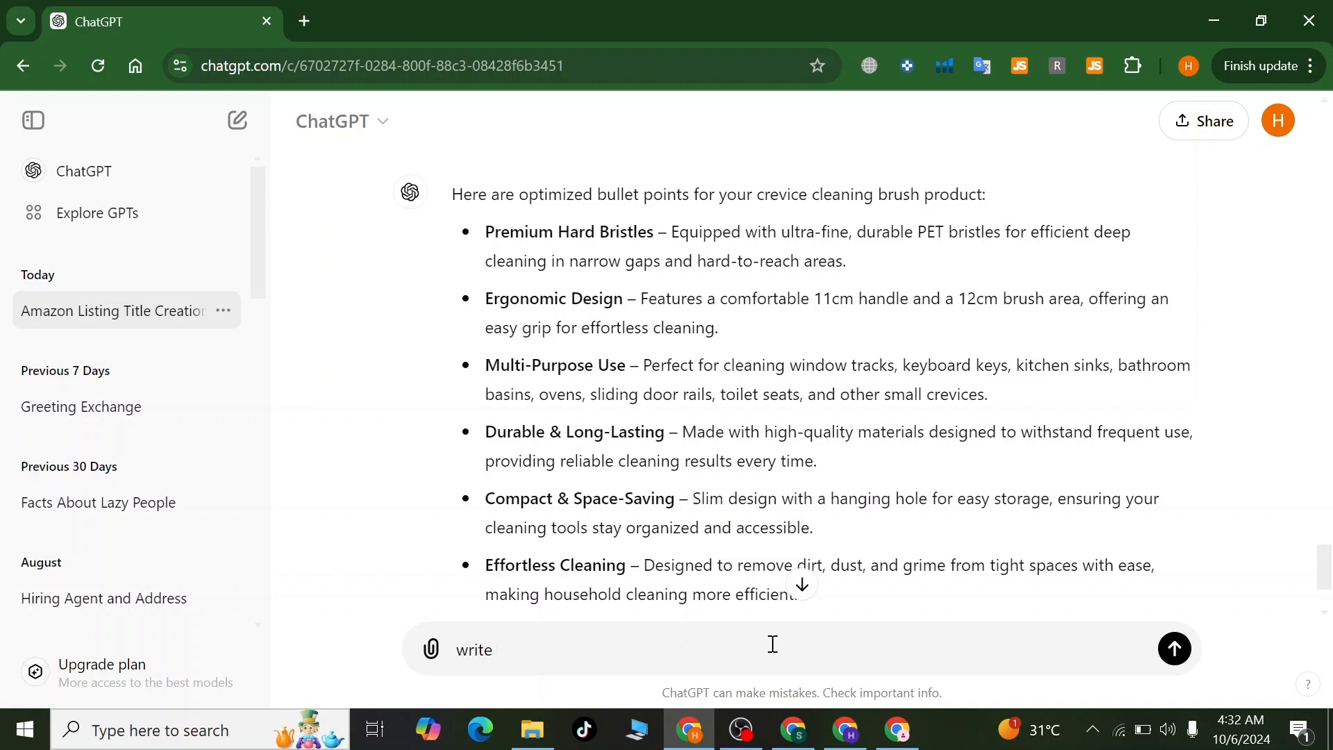
text(most high search vol)
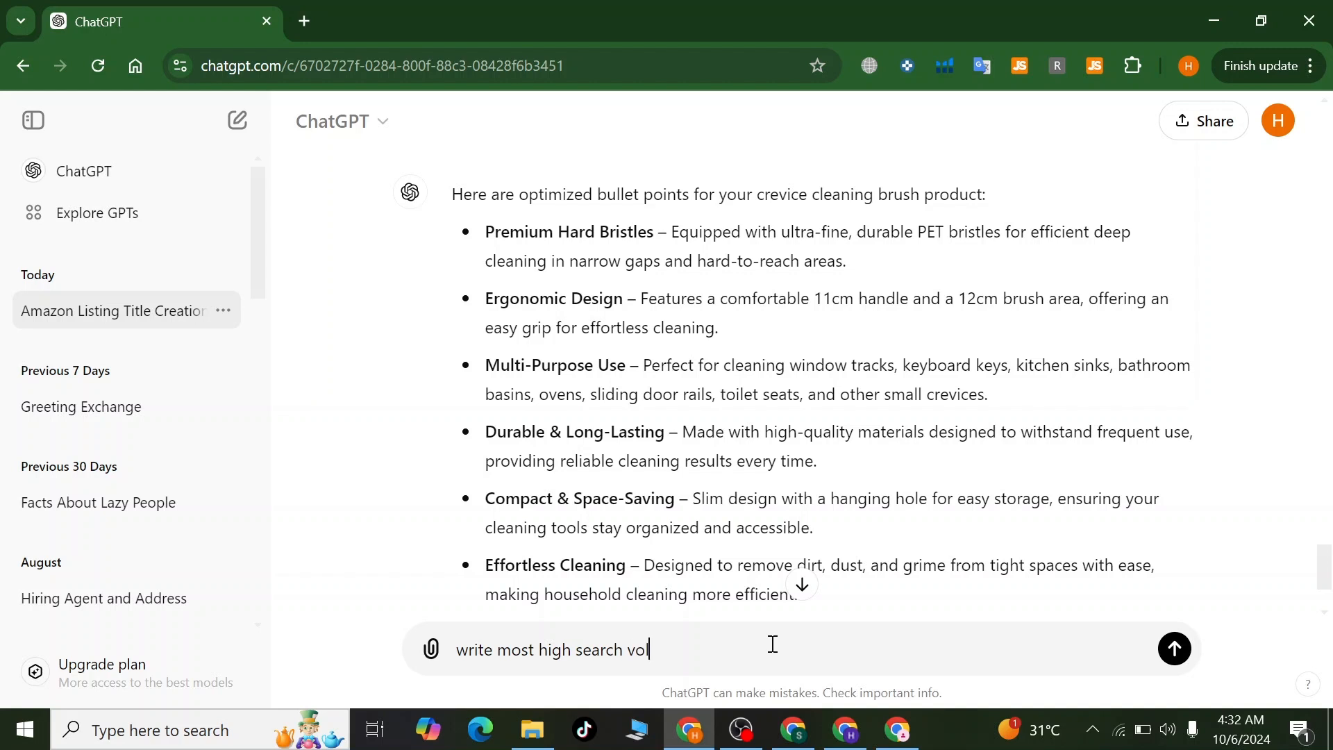
text(ume and demandin)
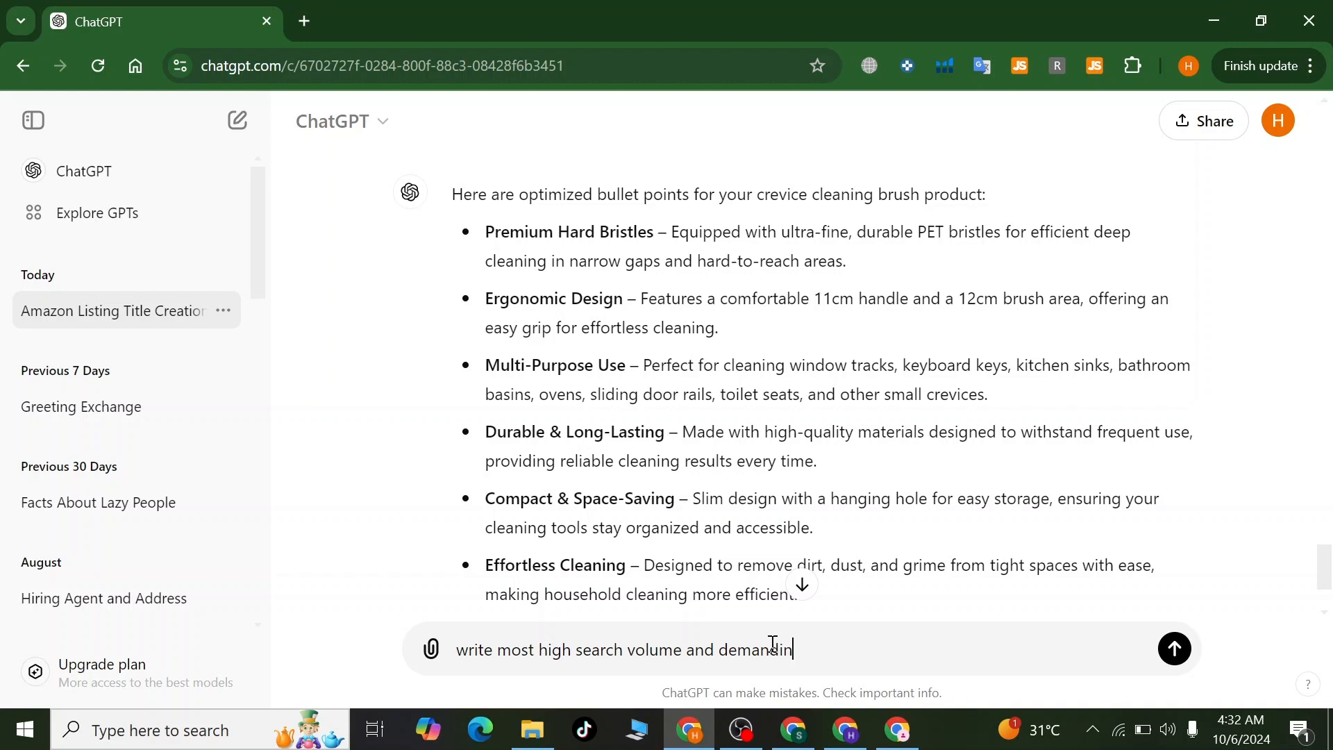
text(g keywords for this p)
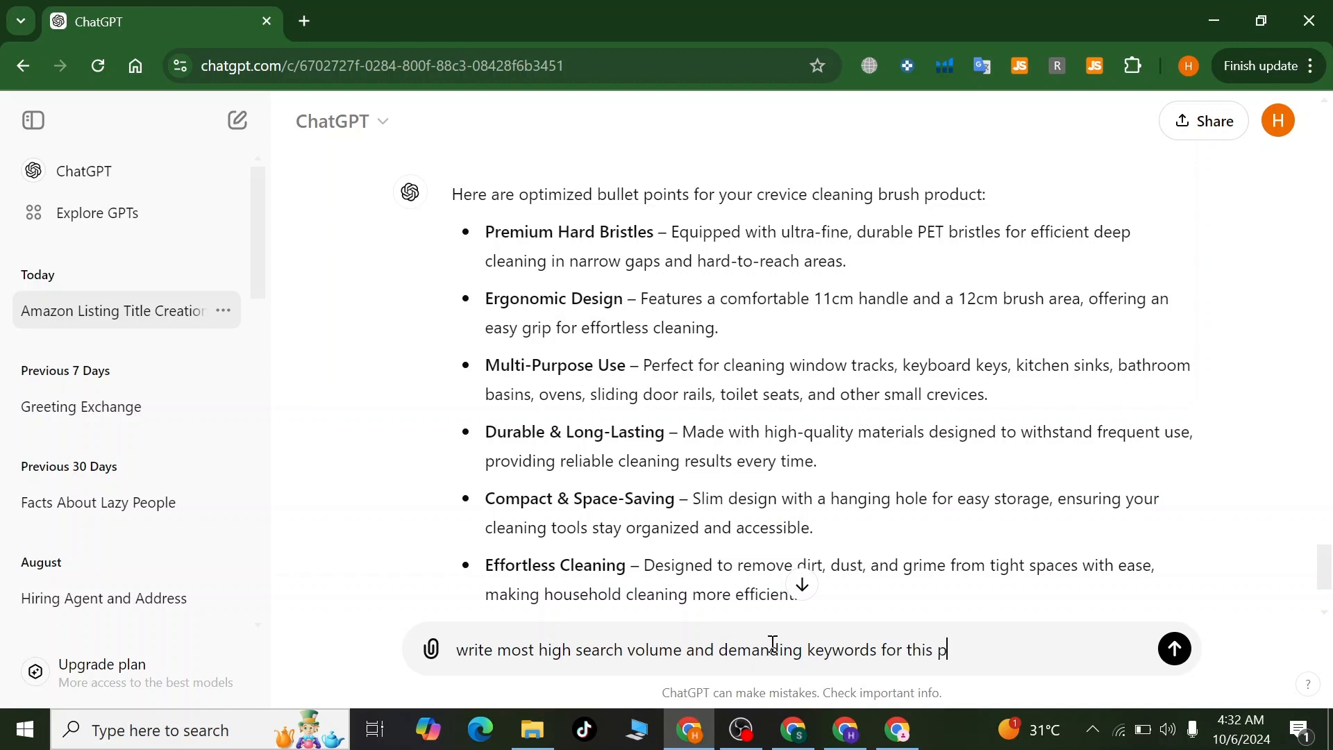
text(roduct)
key(Return)
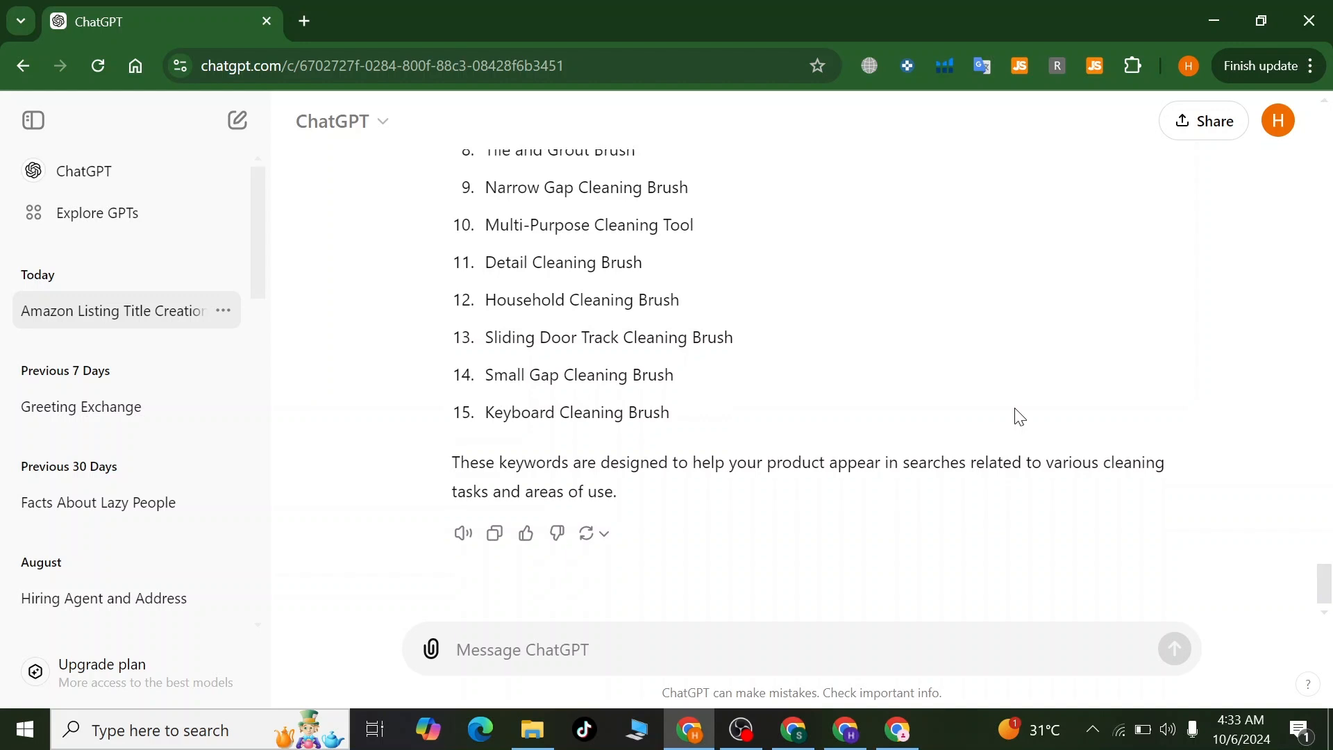
Review the generated keyword list and send the follow-up message "write these keywords in space"
scroll(1019, 417, up, 1)
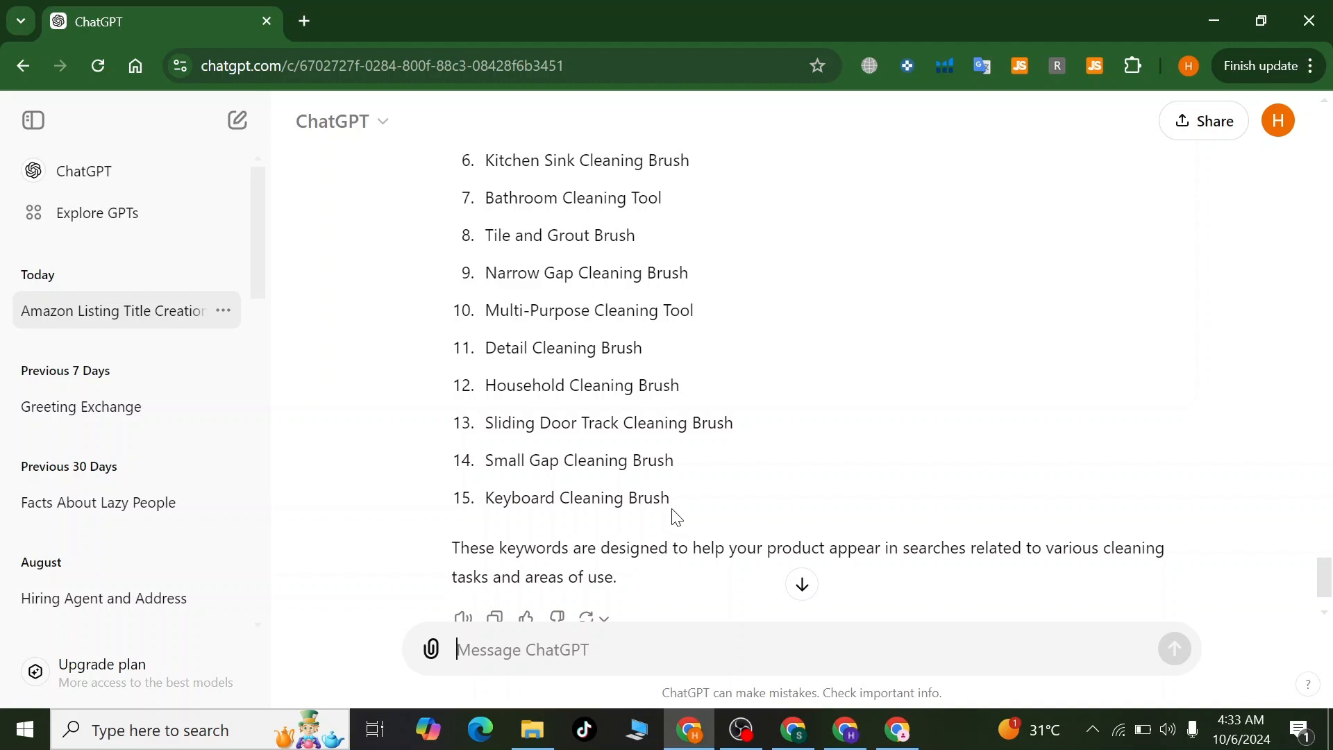
text(w)
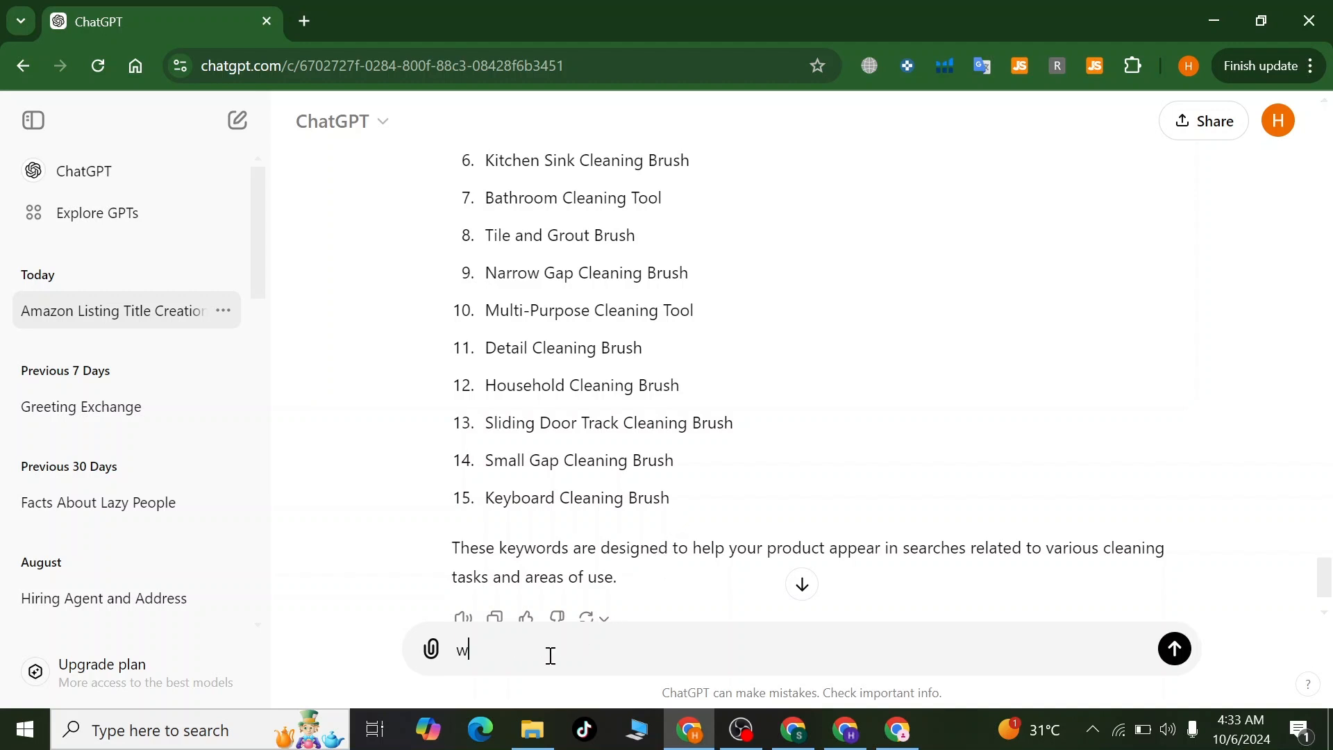
text(rite these keywords in space)
key(Return)
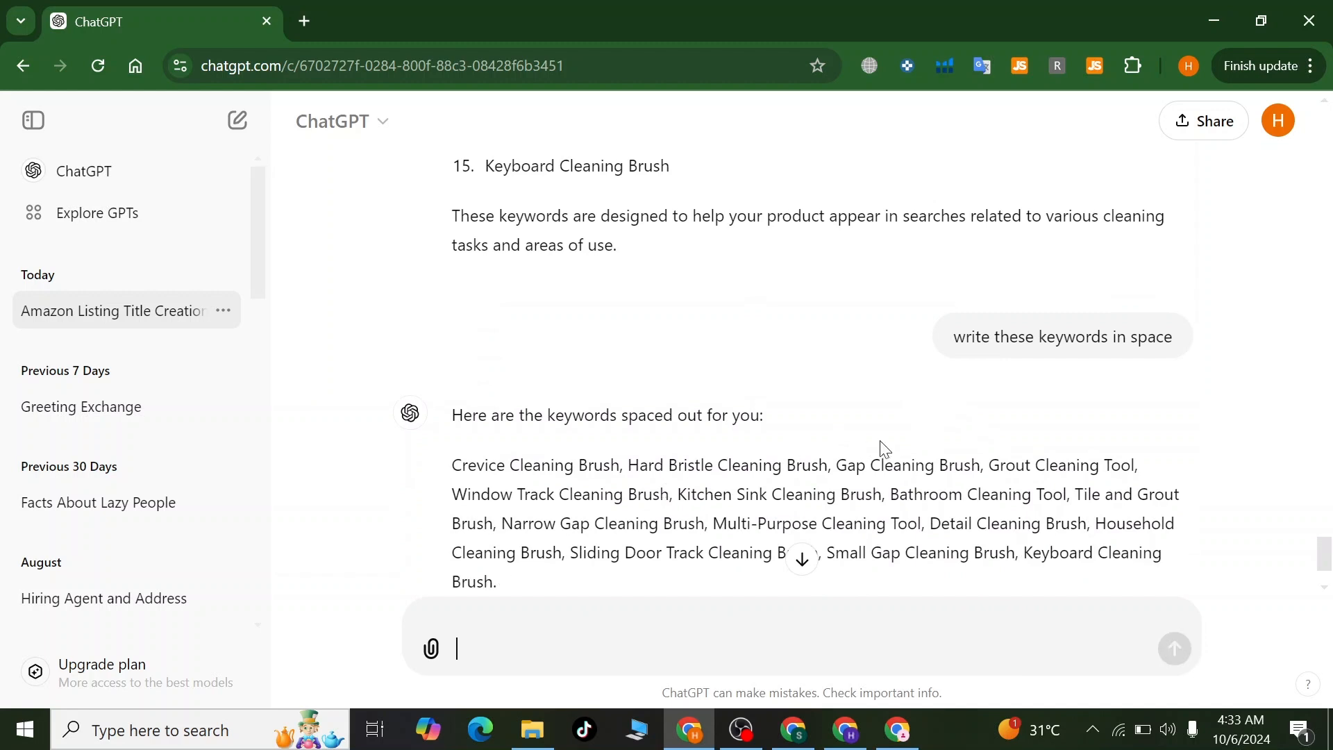
Copy the whole spaced-out keywords reply, including its intro line, and paste it into Seller Central's Generic Keyword field
mouse_move(450, 415)
mouse_down()
mouse_move(539, 456)
mouse_move(952, 554)
mouse_move(927, 594)
mouse_up()
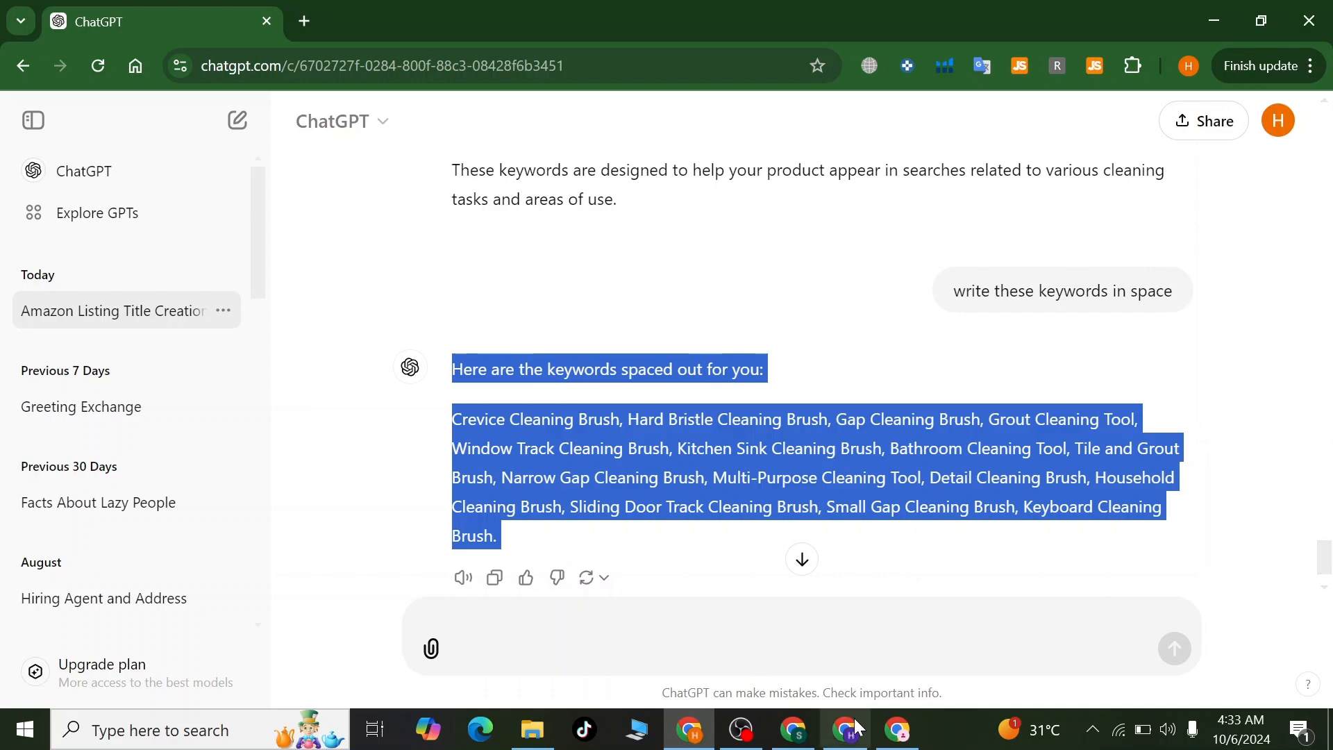
click(896, 729)
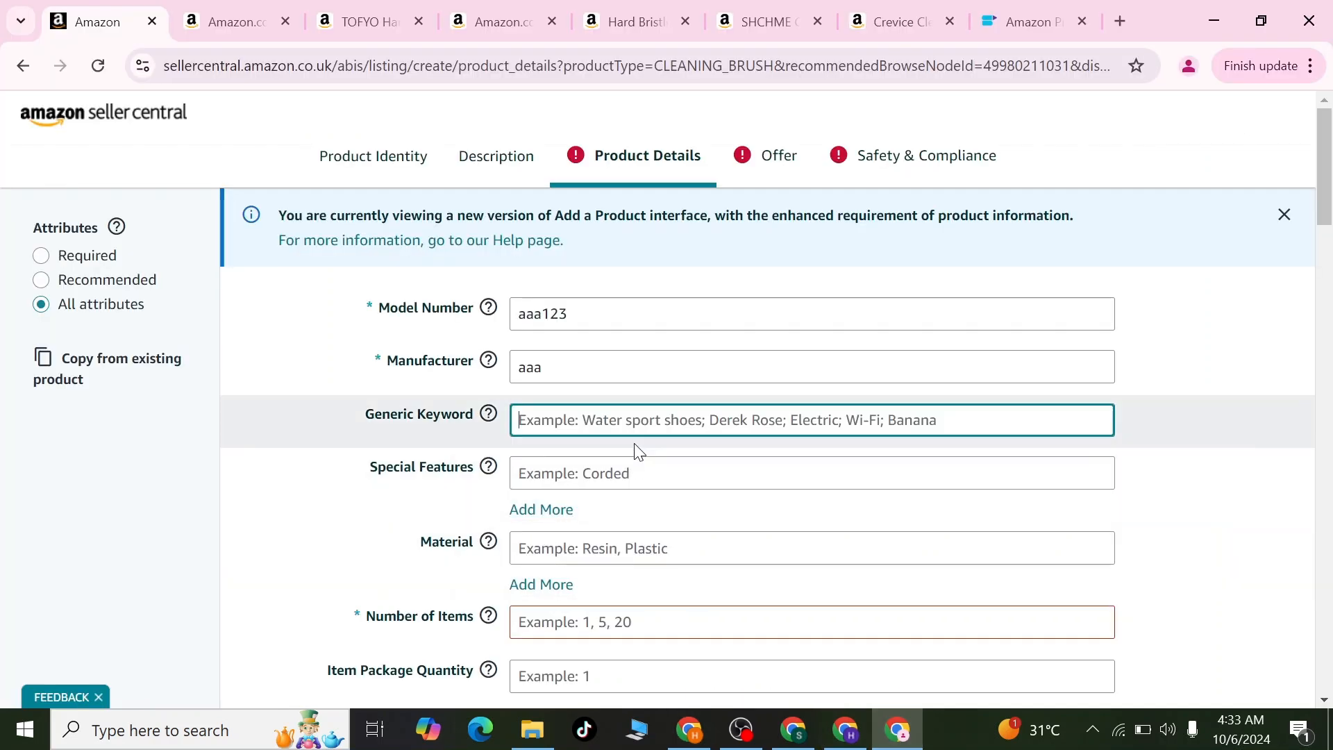
key(ctrl+v)
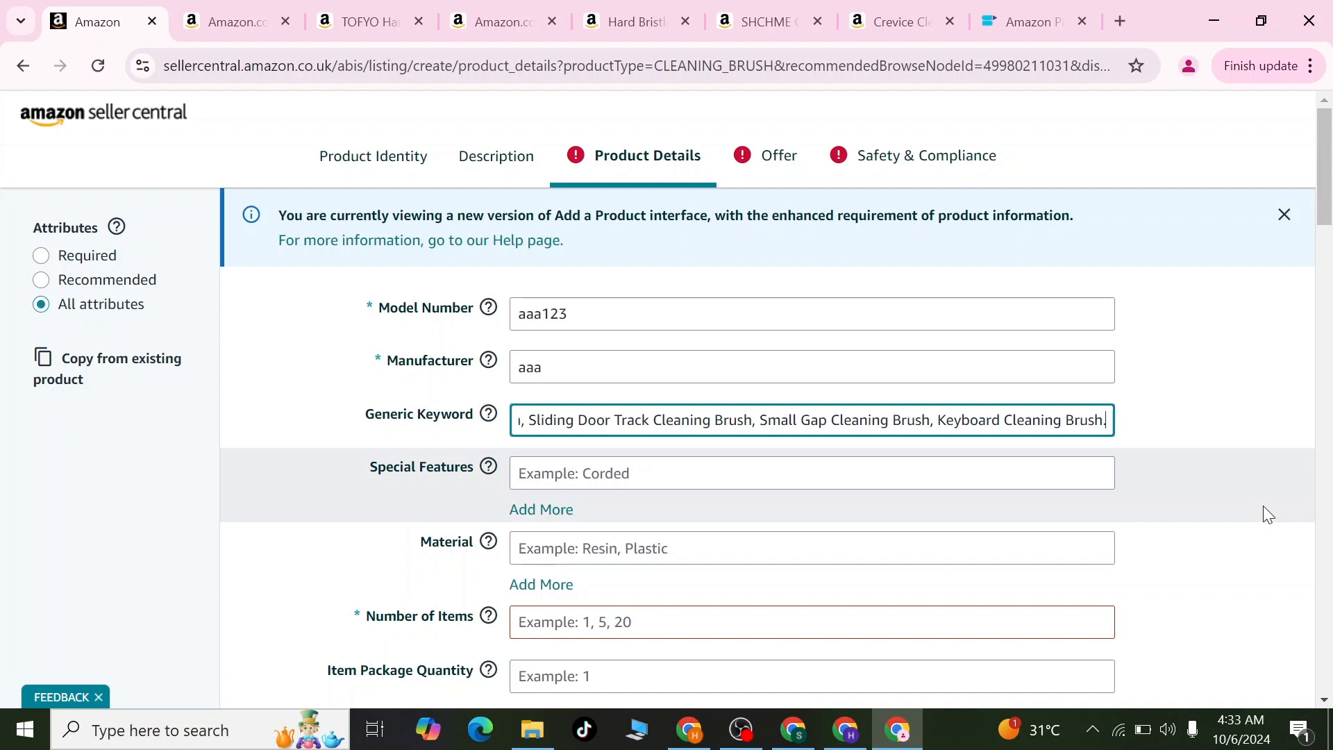
click(1262, 507)
Set the product's Special Features to "Grip Handle"
scroll(1254, 501, down, 2)
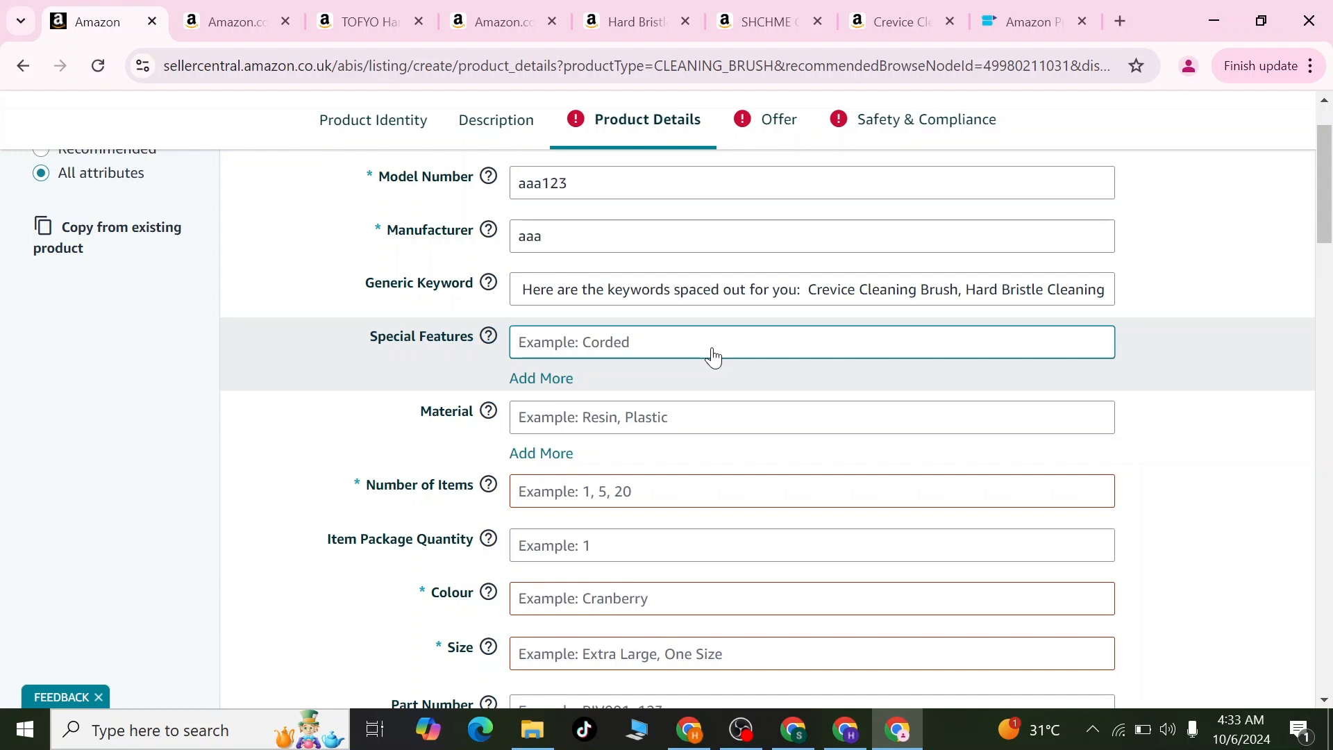
click(713, 357)
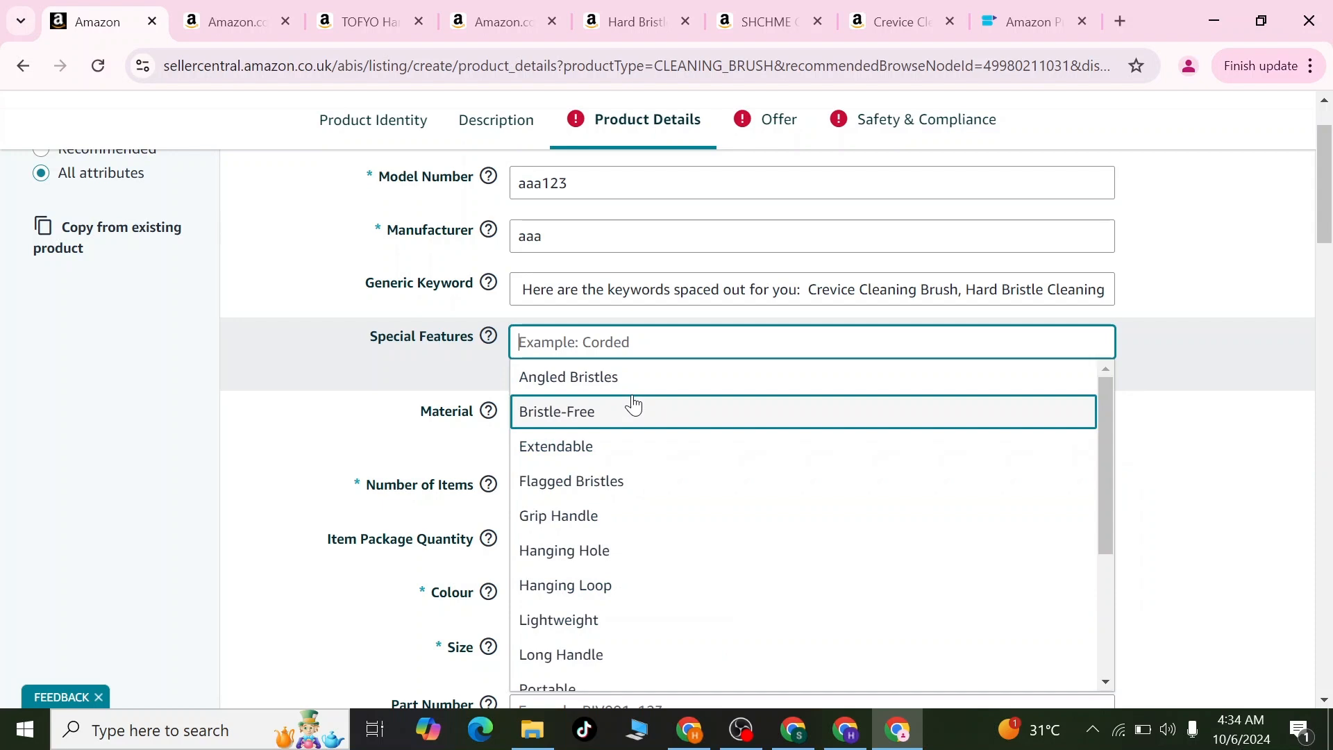
click(555, 516)
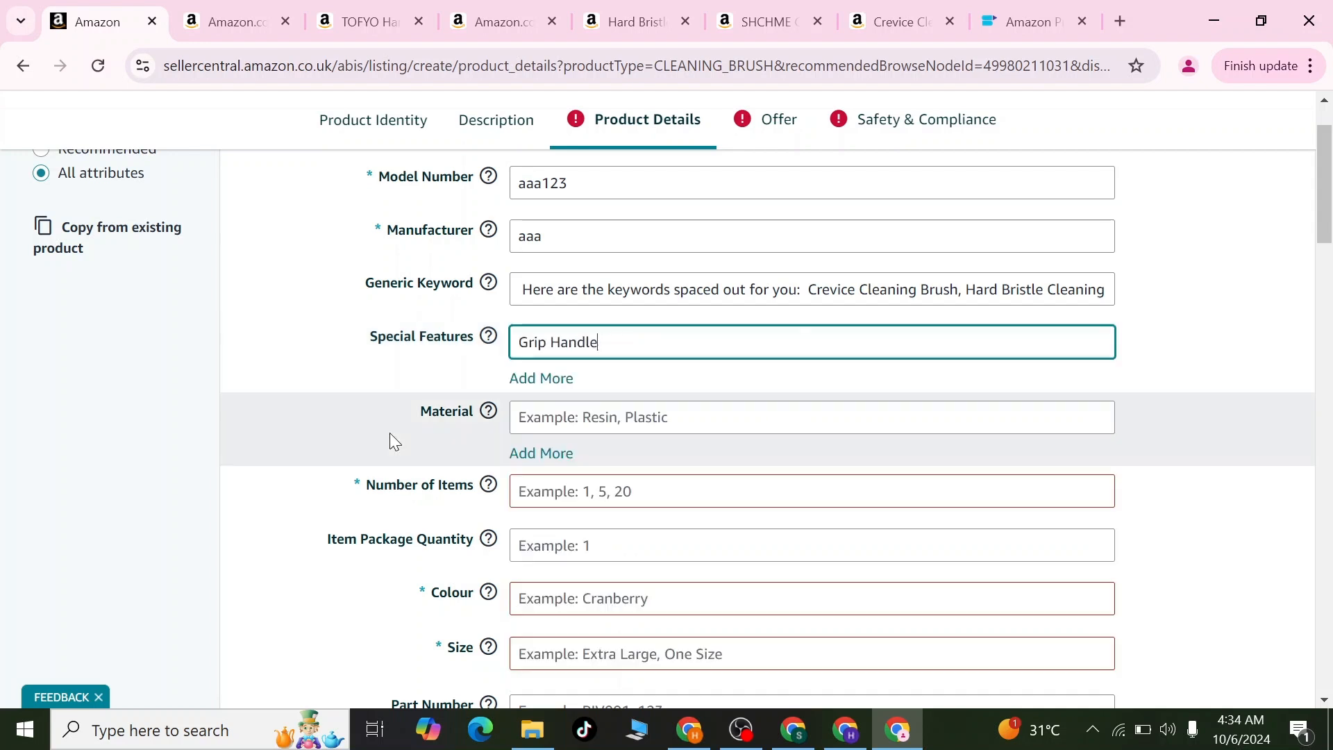
Examine the title and product images of the competing TOFYO brush listing to work out the item and pack quantities
scroll(390, 431, down, 2)
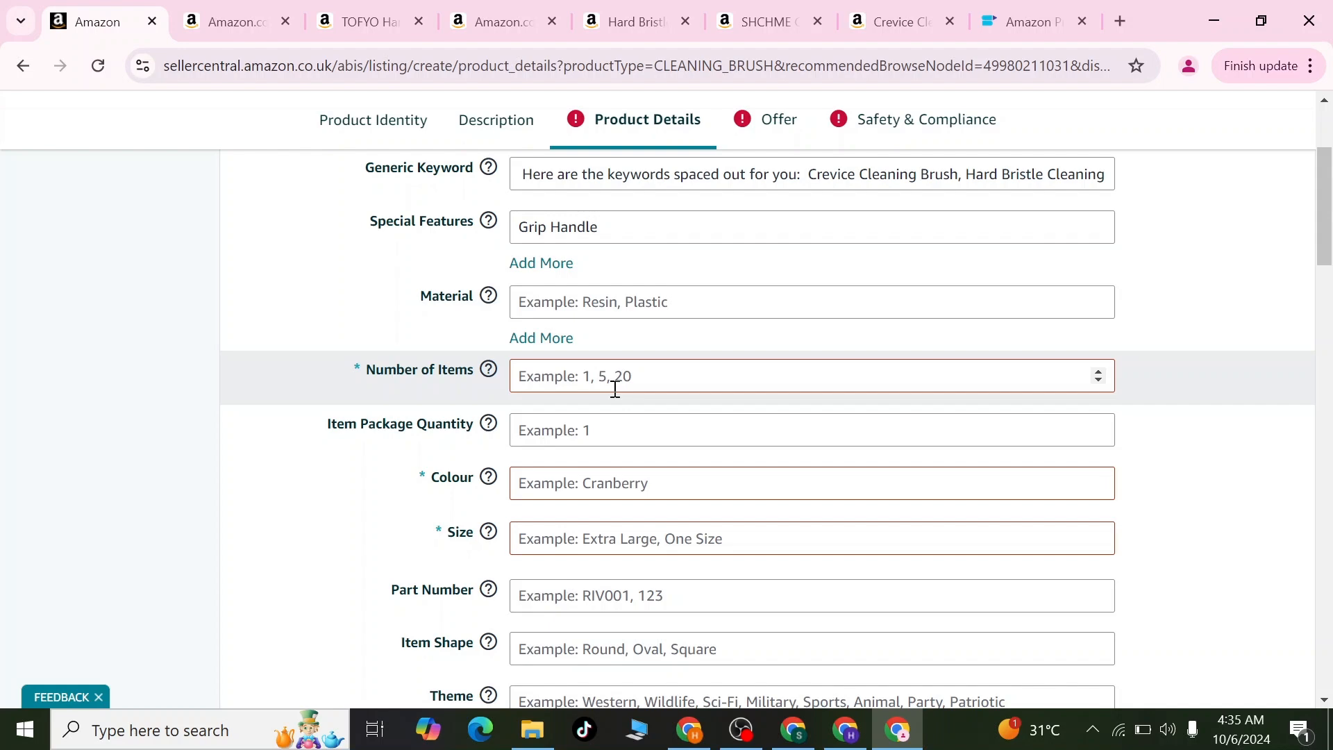
click(352, 20)
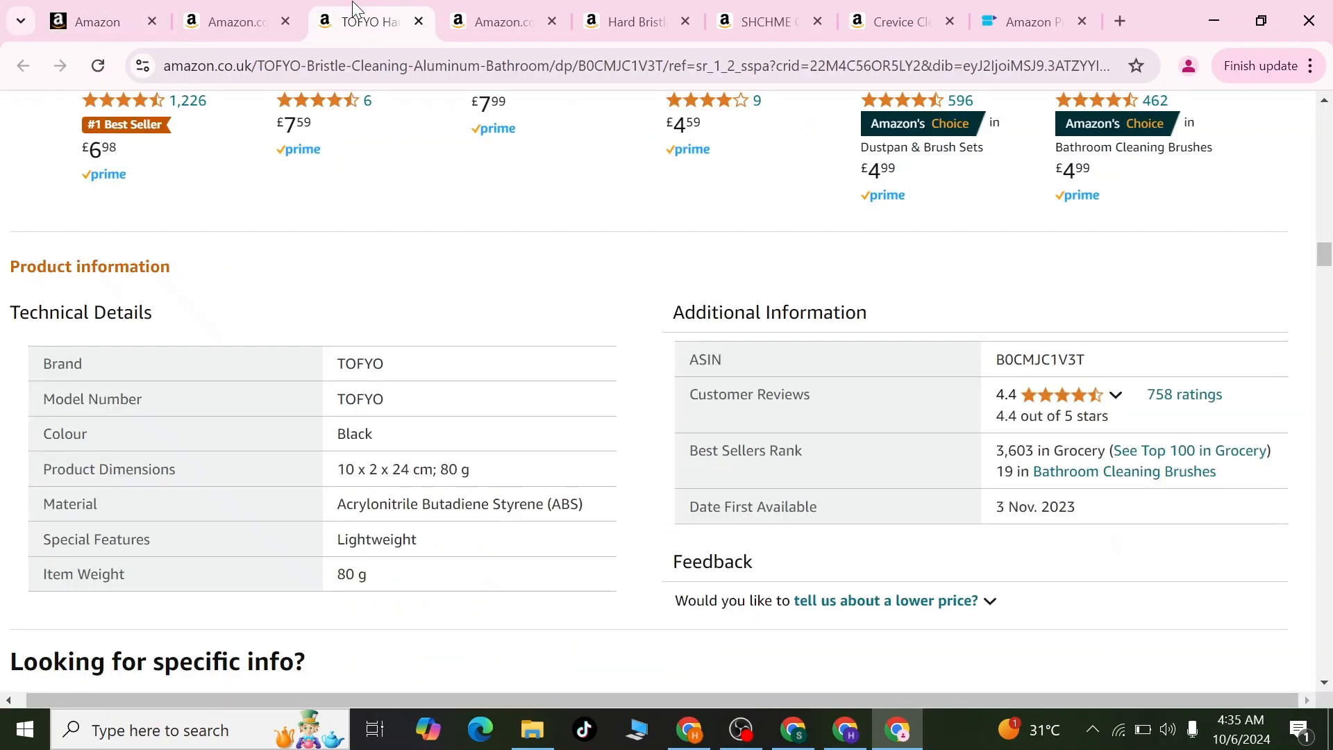
scroll(783, 318, up, 20)
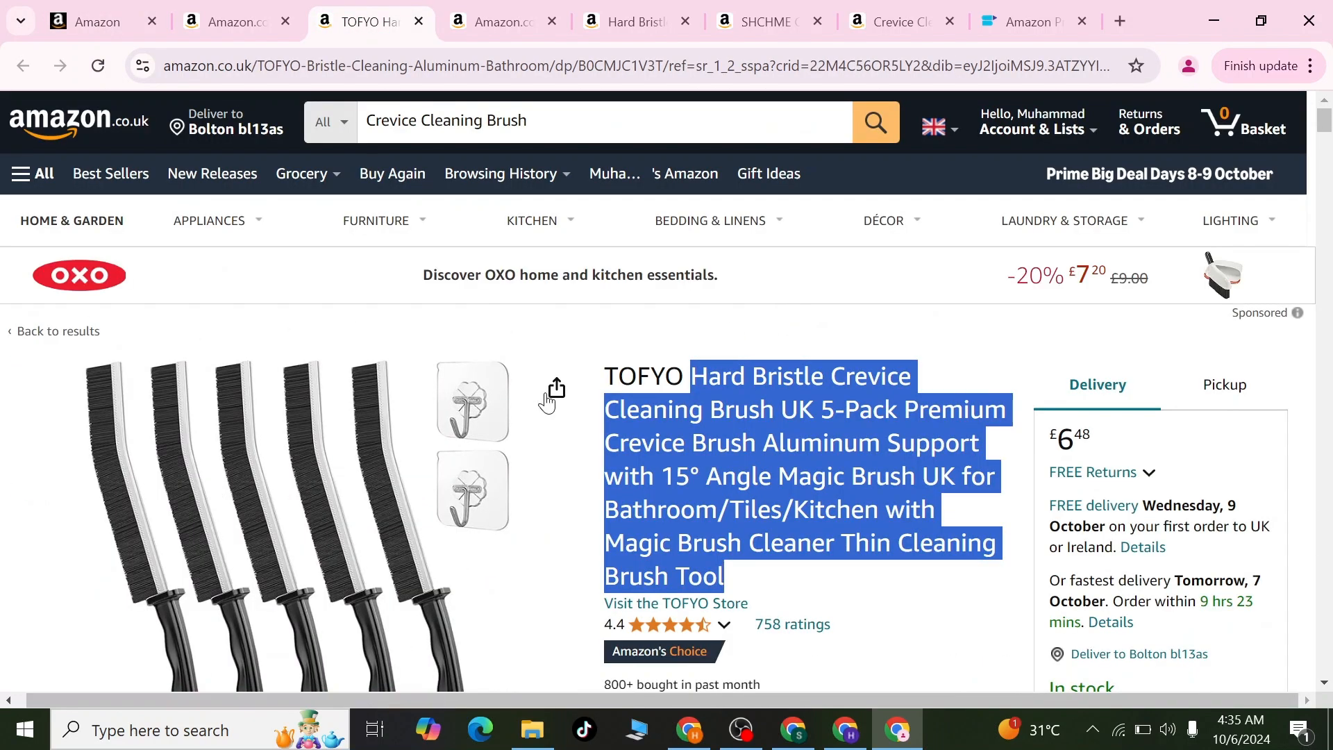
scroll(545, 400, down, 2)
scroll(545, 400, down, 1)
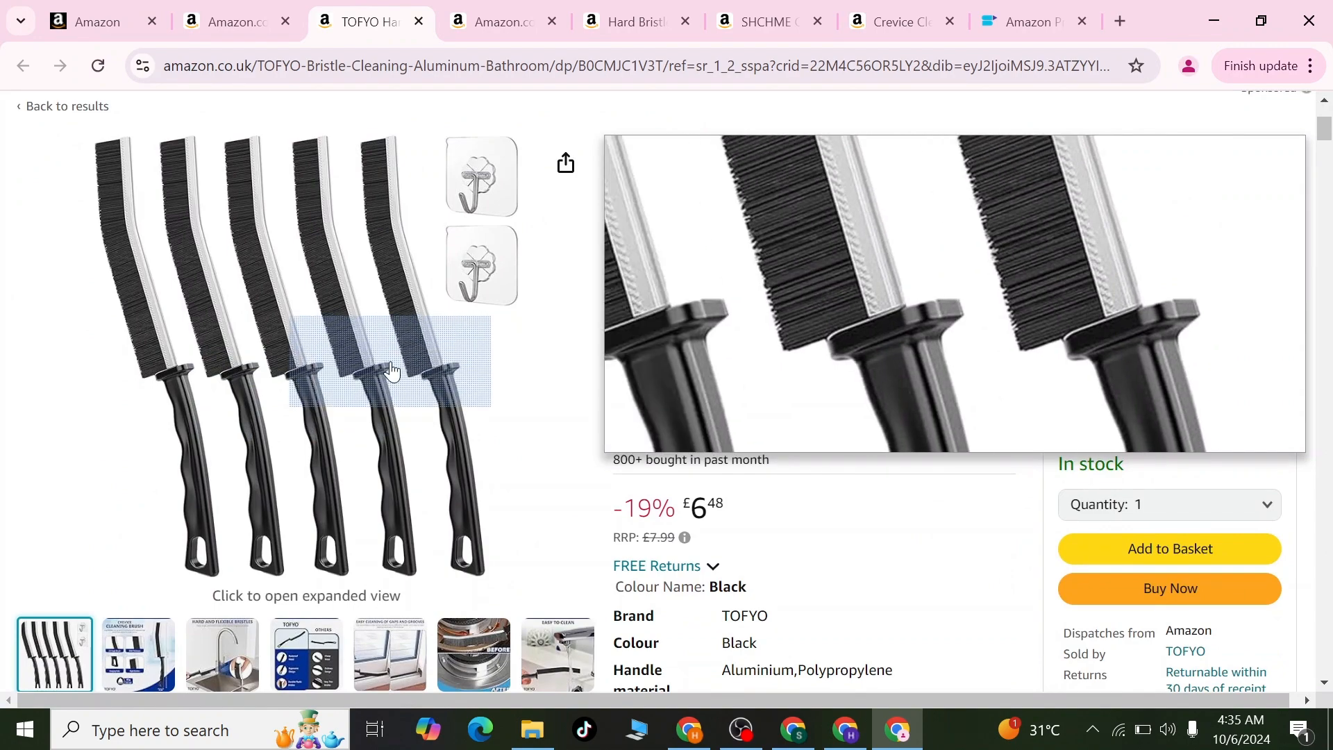
Return to the Seller Central listing and set Number of Items to 1 and Item Package Quantity to 5
click(101, 20)
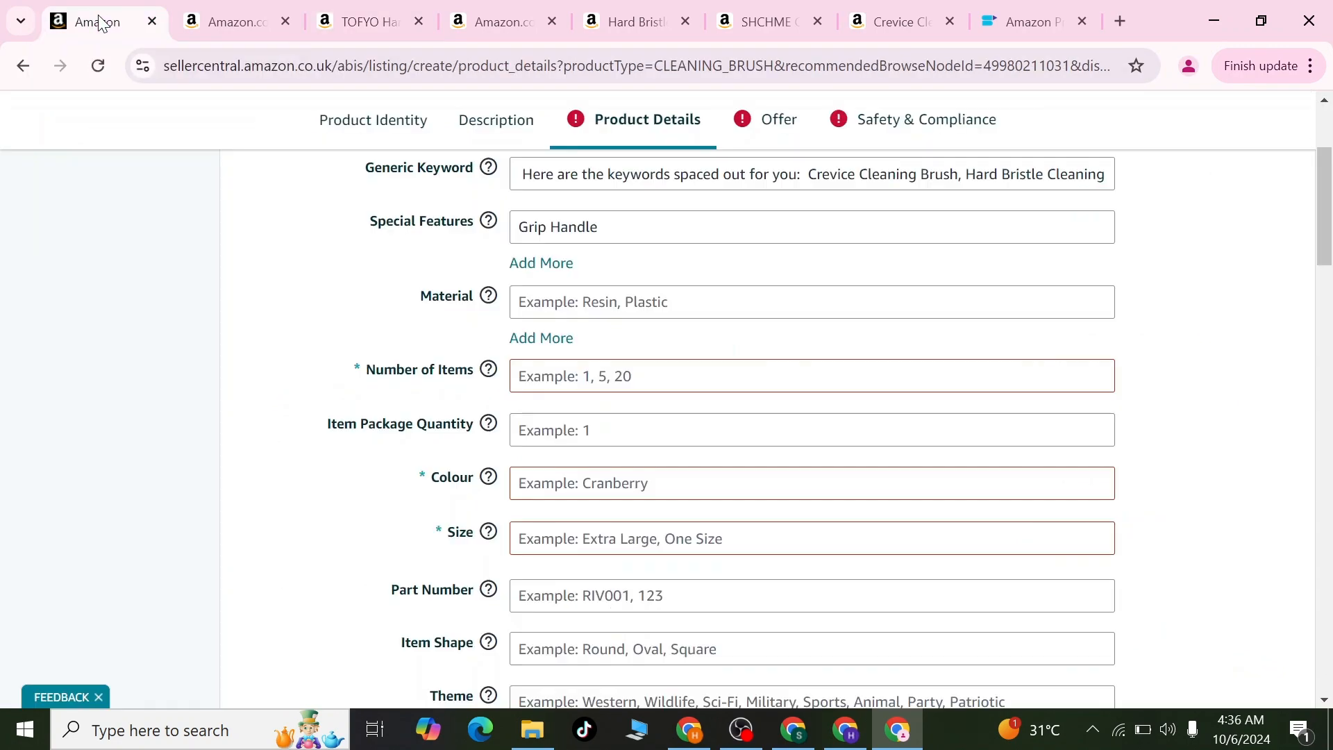
mouse_move(488, 295)
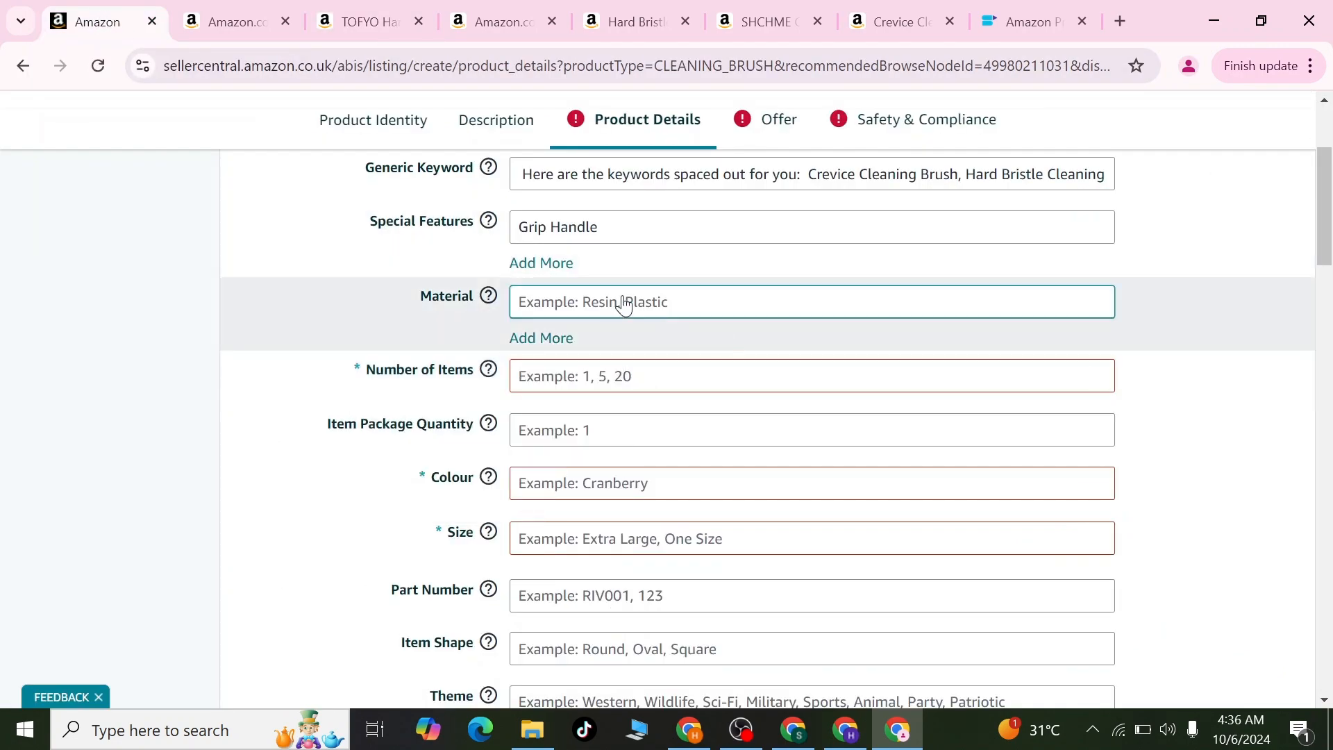
click(539, 386)
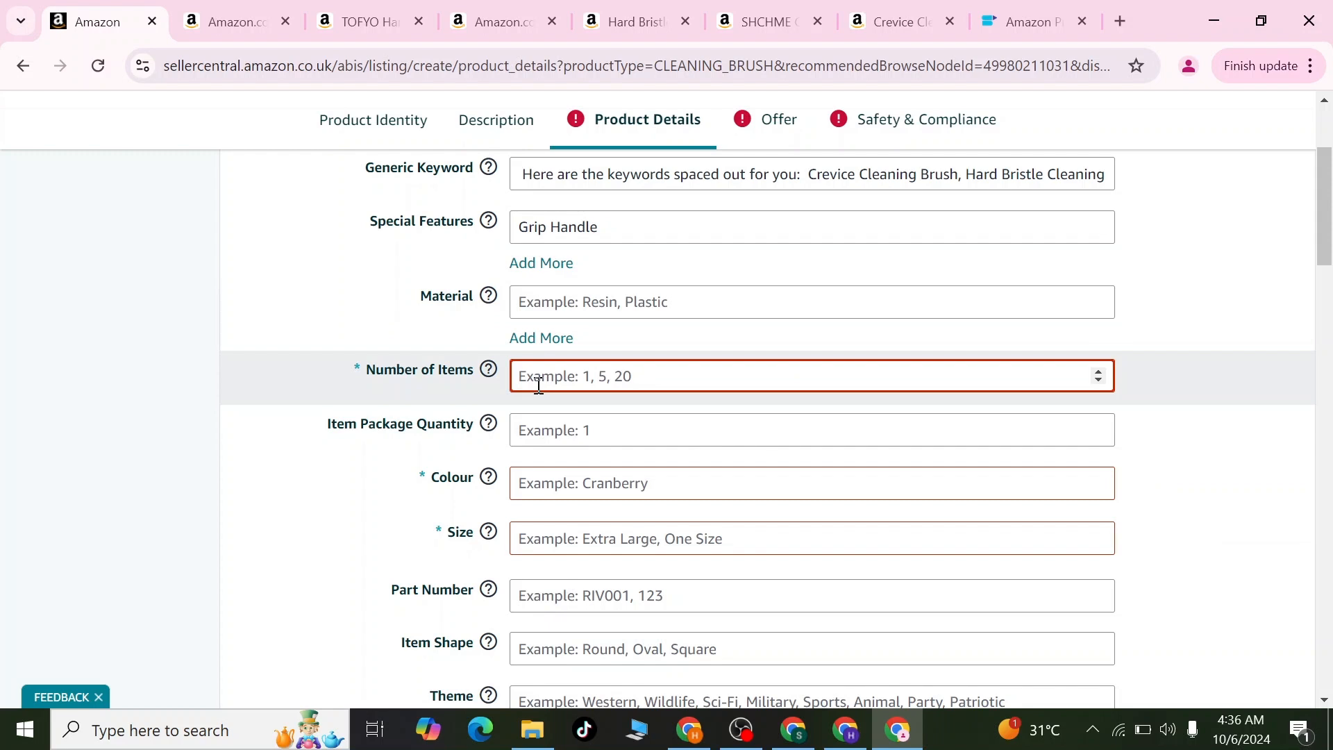
text(1)
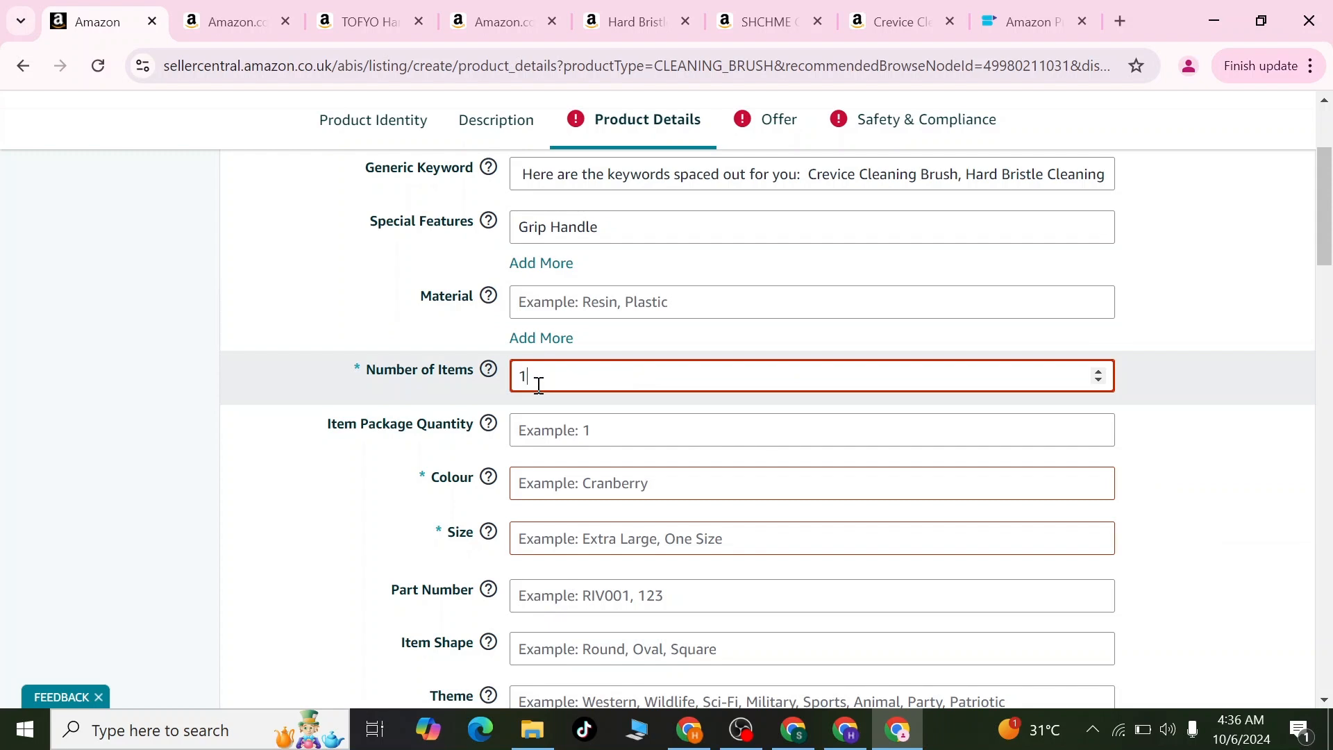
click(575, 431)
text(5)
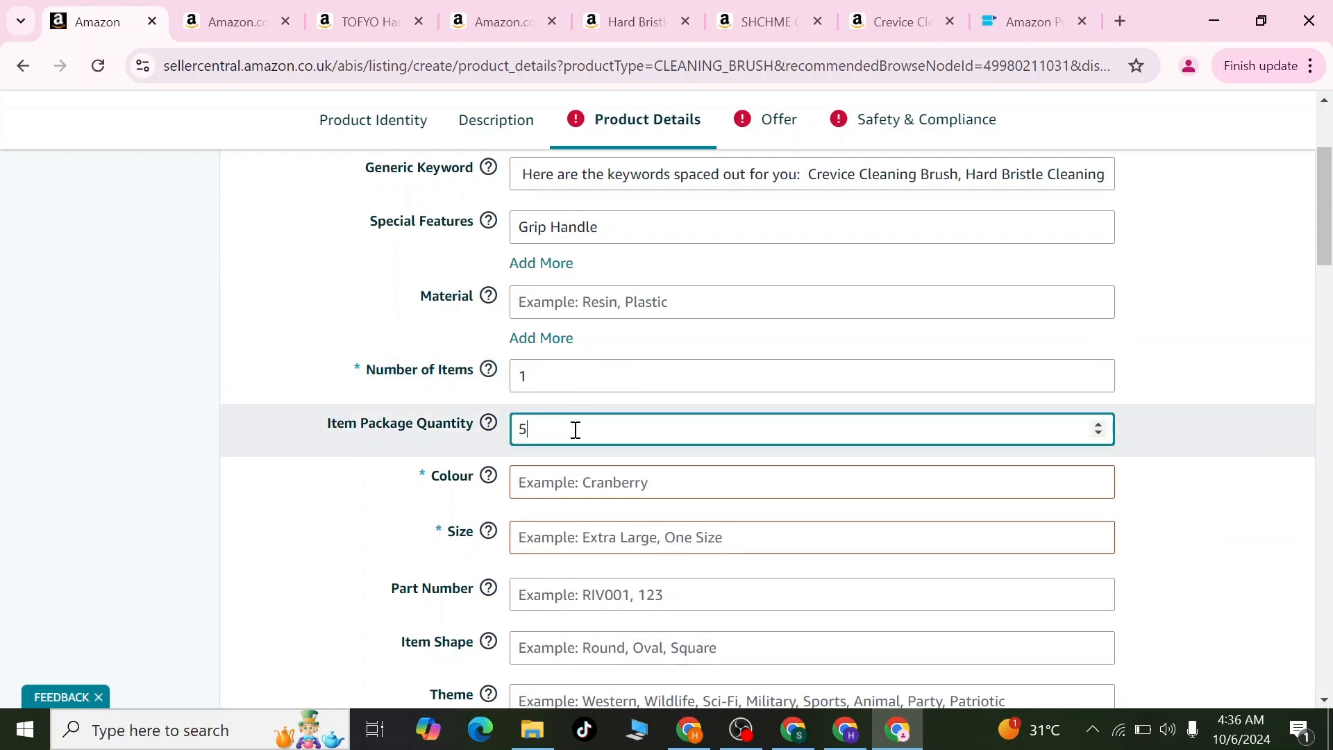
Set the product's Colour to "Black" and its Size to "Medium"
click(662, 488)
scroll(662, 488, down, 1)
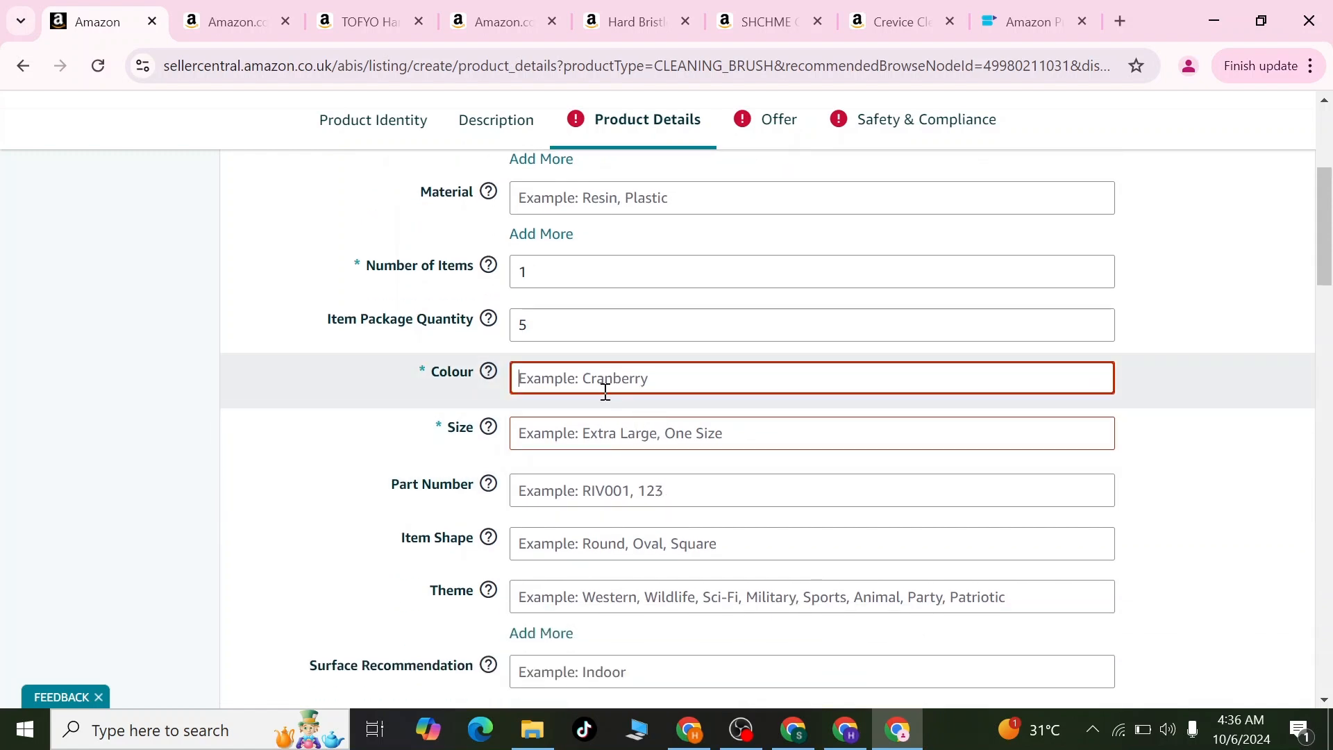
text(Black)
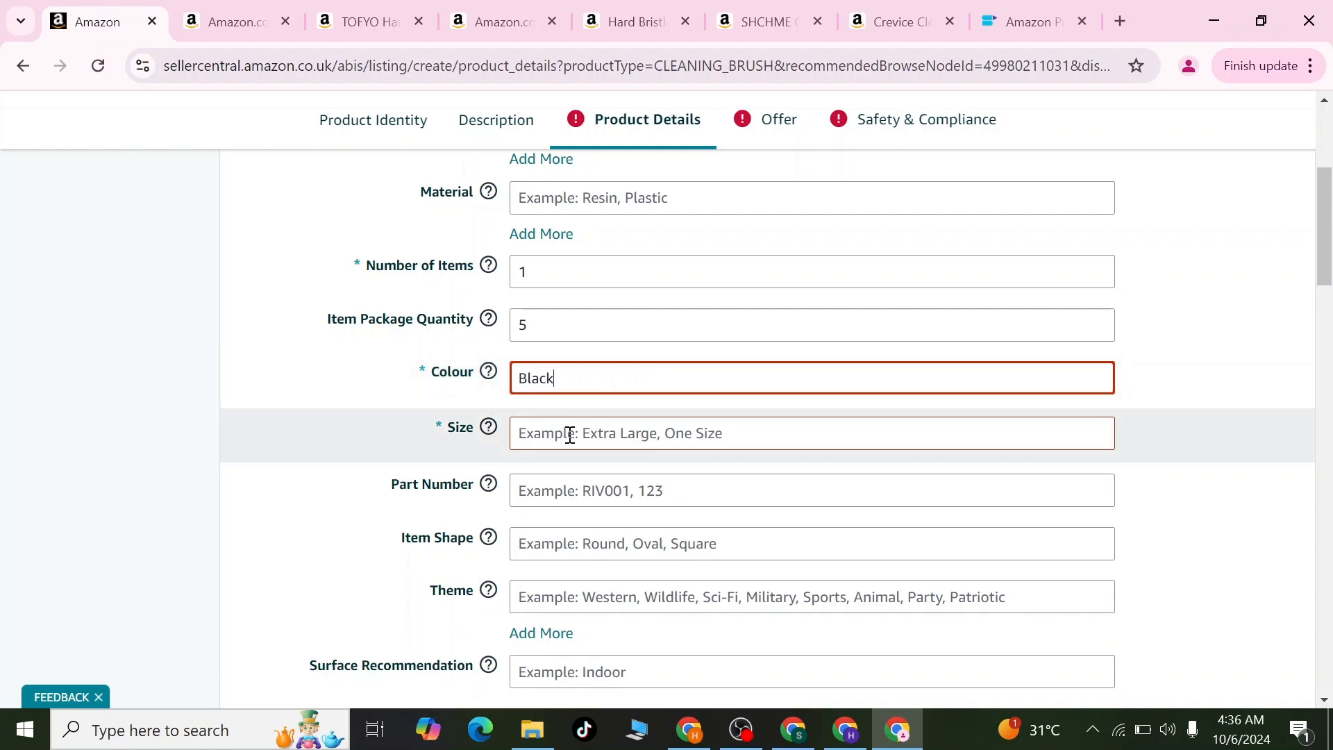
click(672, 437)
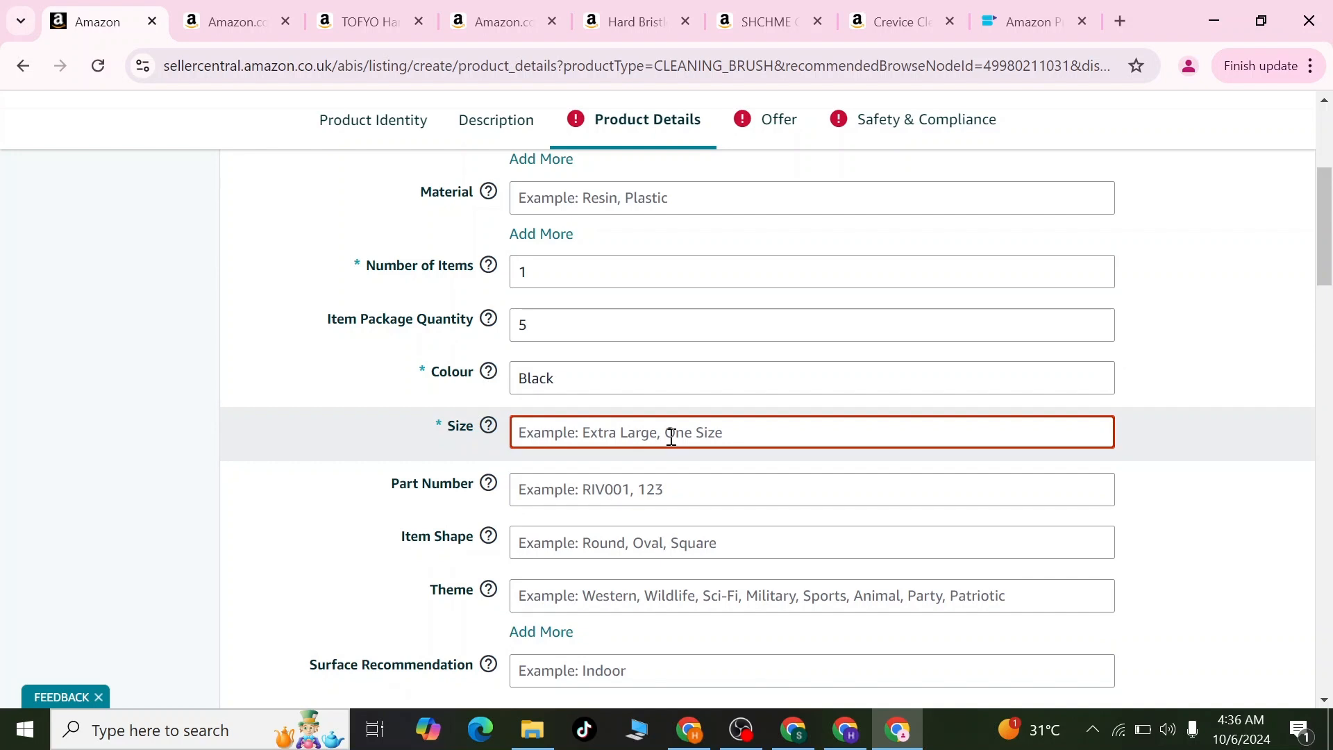
text(Med)
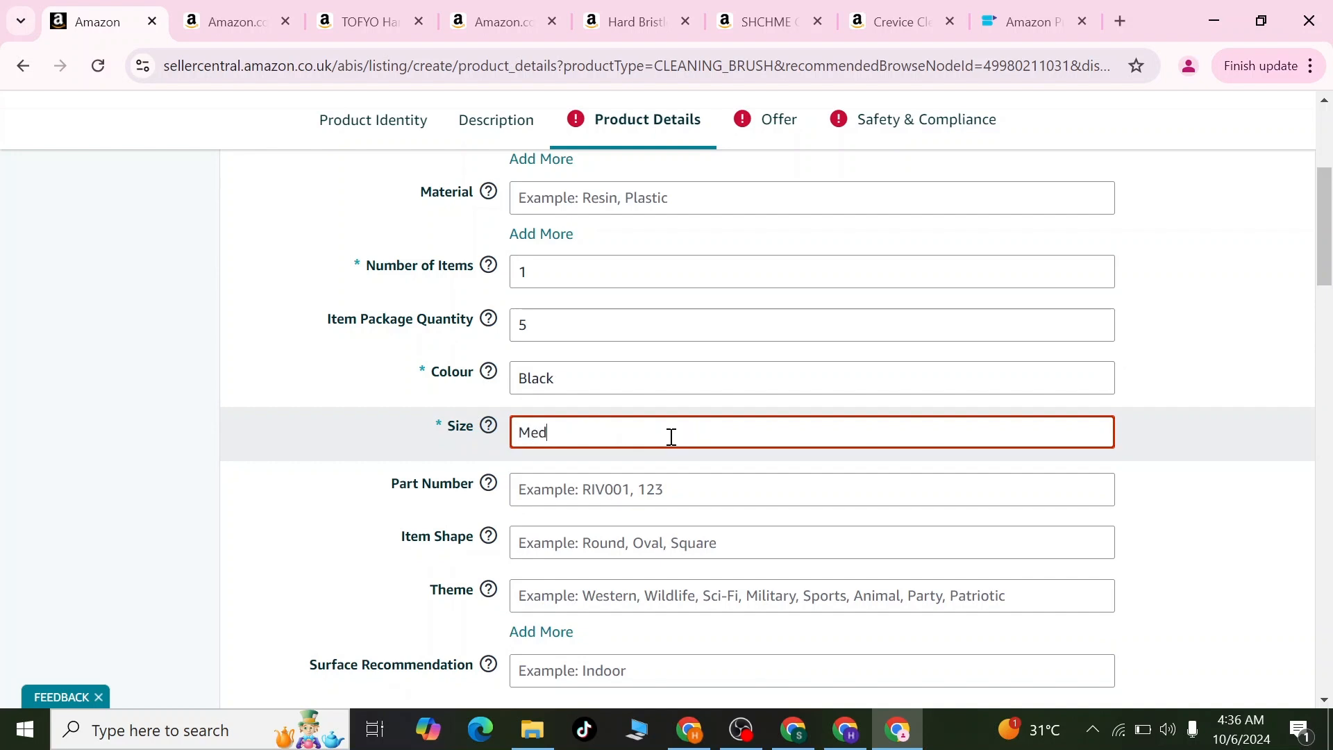
text(ium)
Enter 123 as the Part Number and check the Item Shape options without choosing one
scroll(736, 490, down, 1)
click(615, 491)
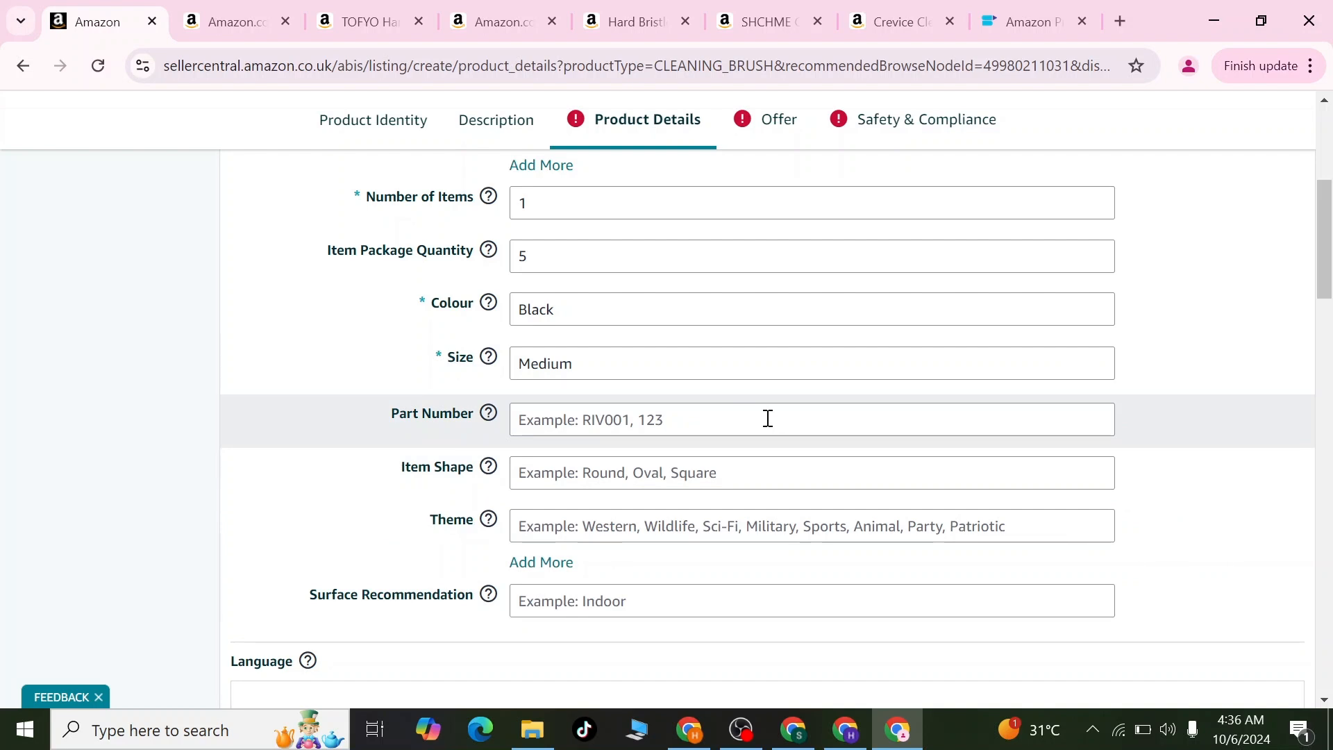
scroll(768, 417, down, 1)
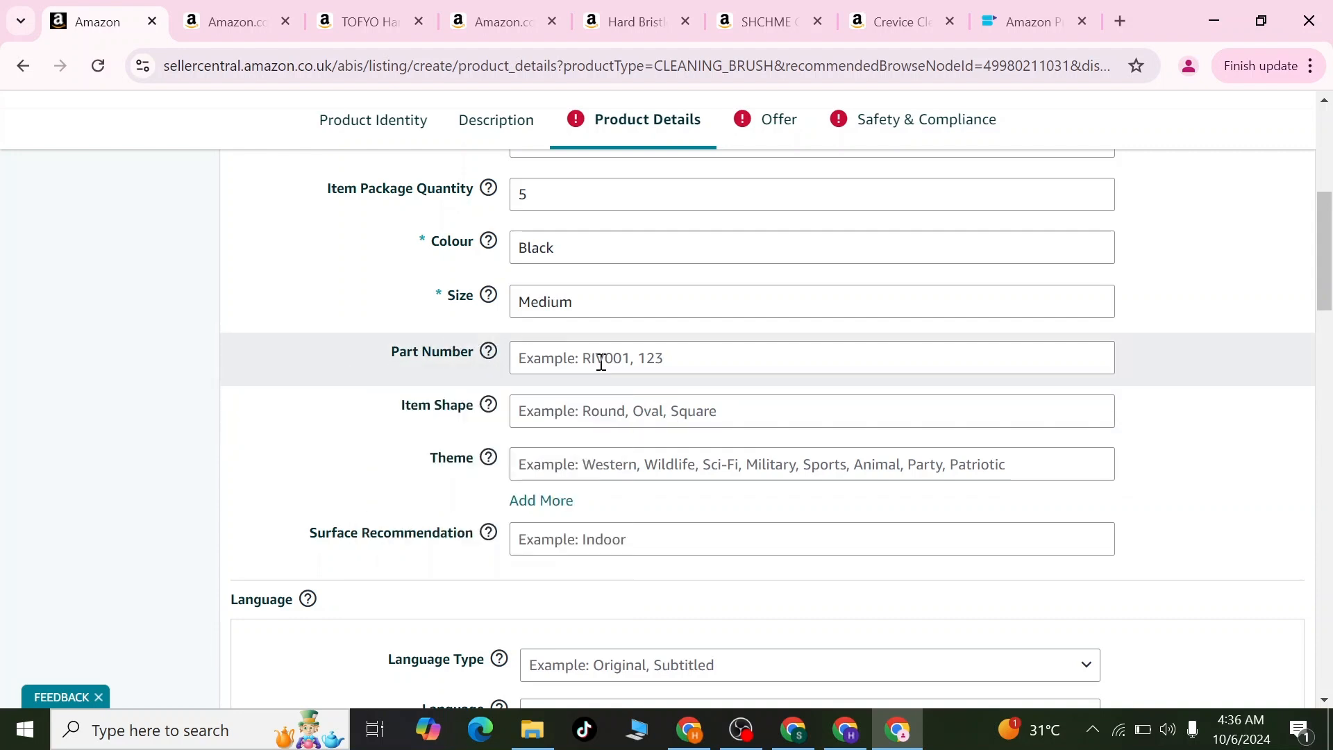
click(740, 357)
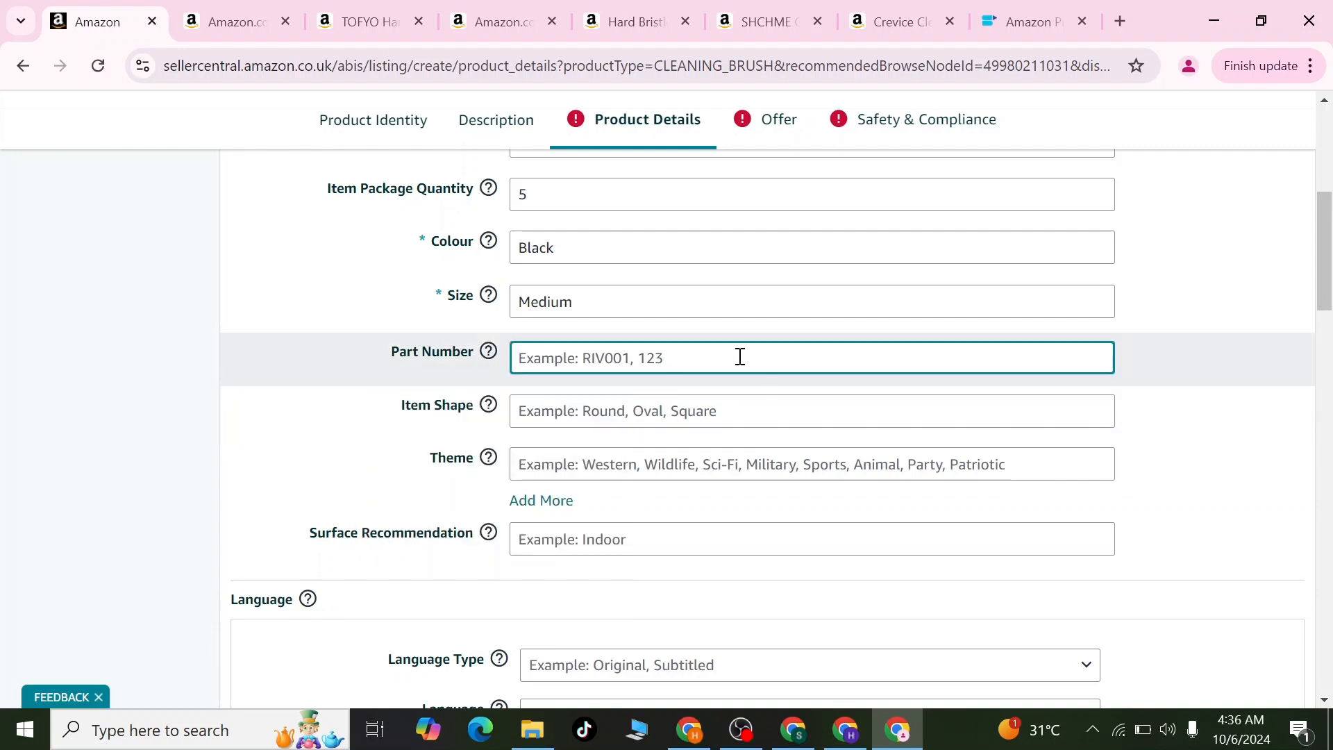
text(123)
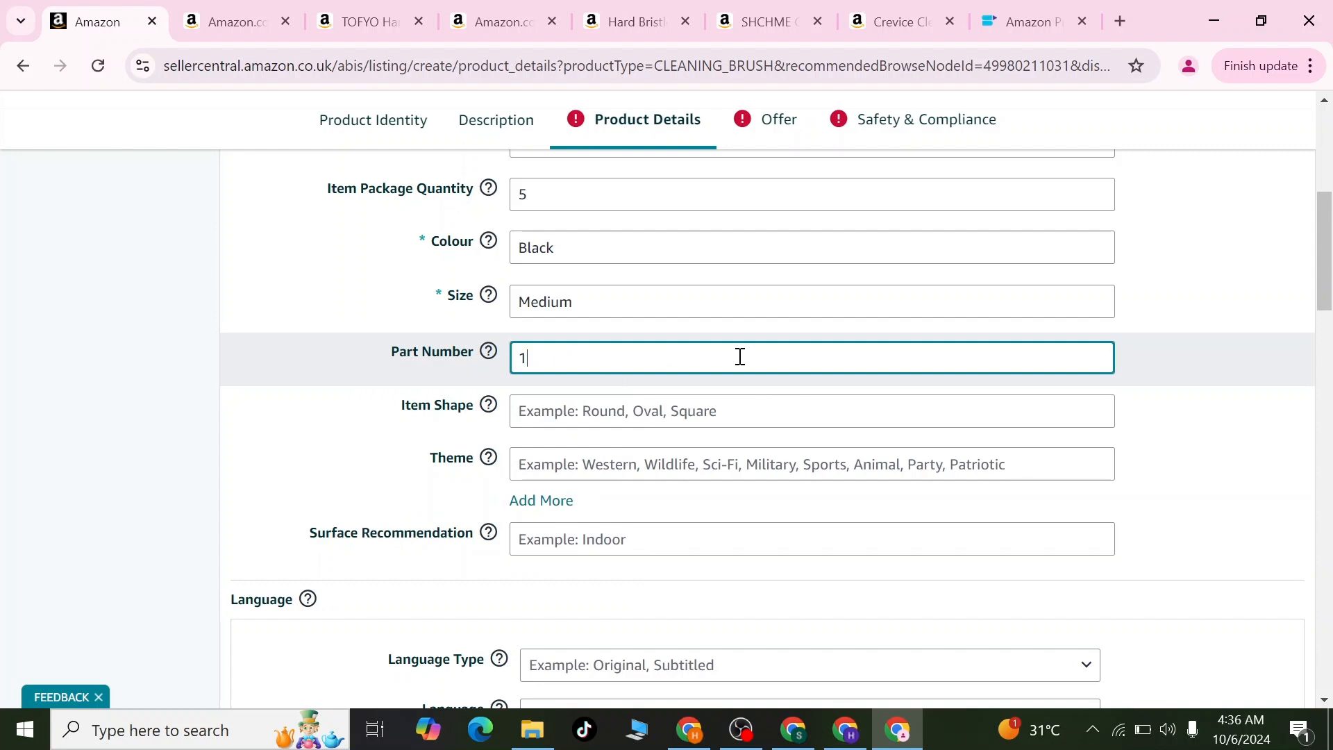
click(570, 415)
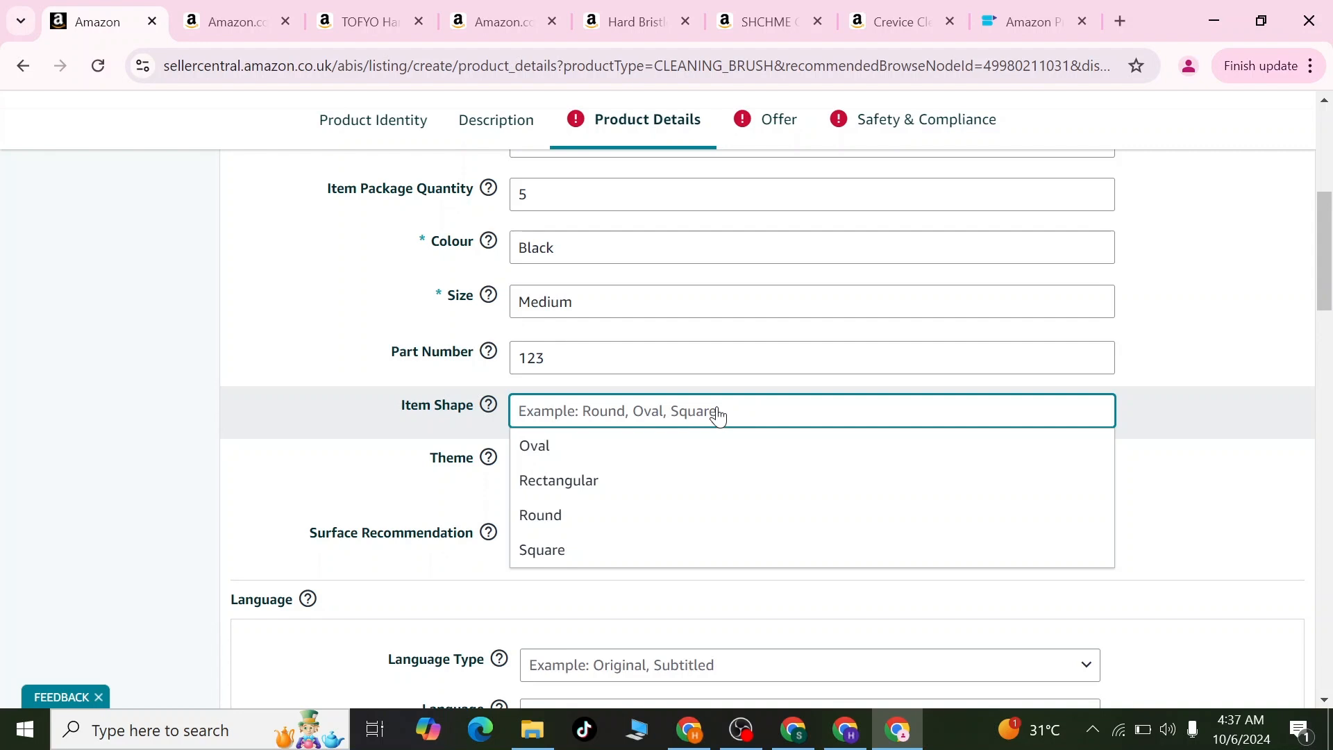
click(244, 435)
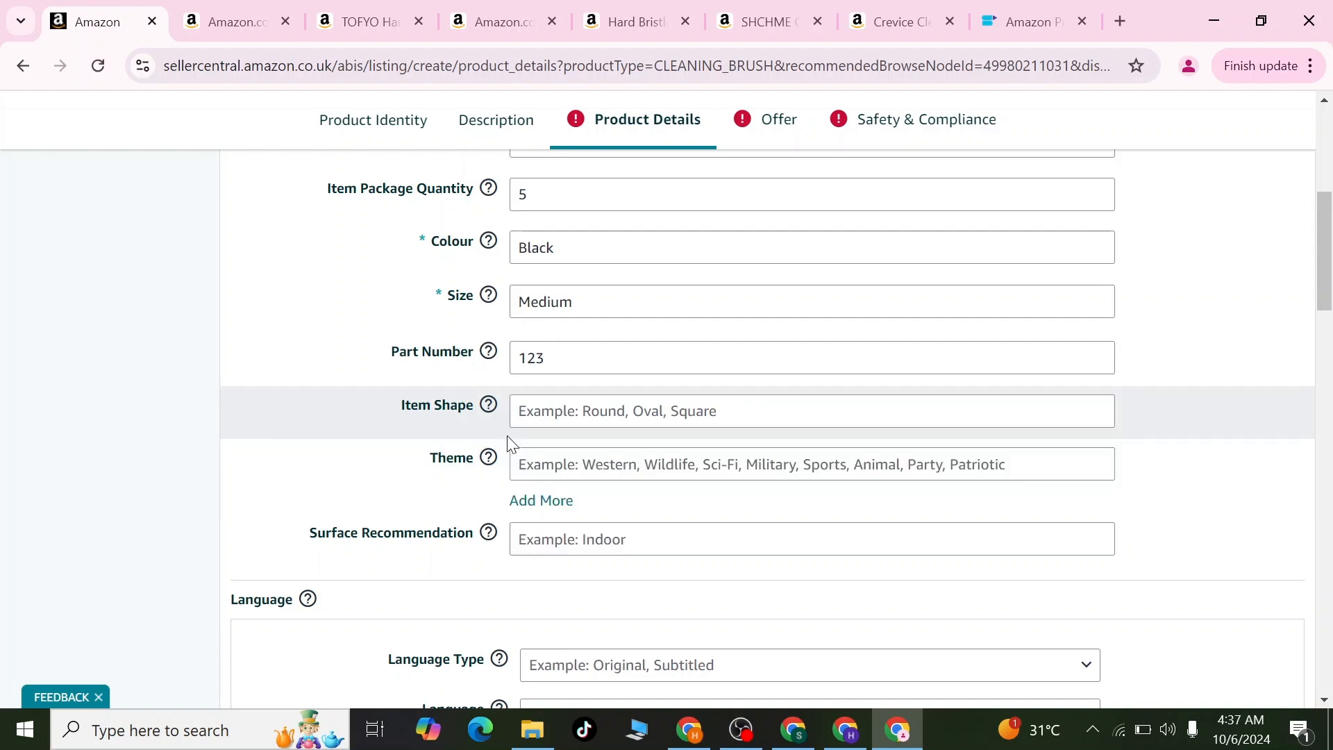
Set the Handle Material to "Plastic" and try to answer No to Is Product Expirable
scroll(622, 455, down, 2)
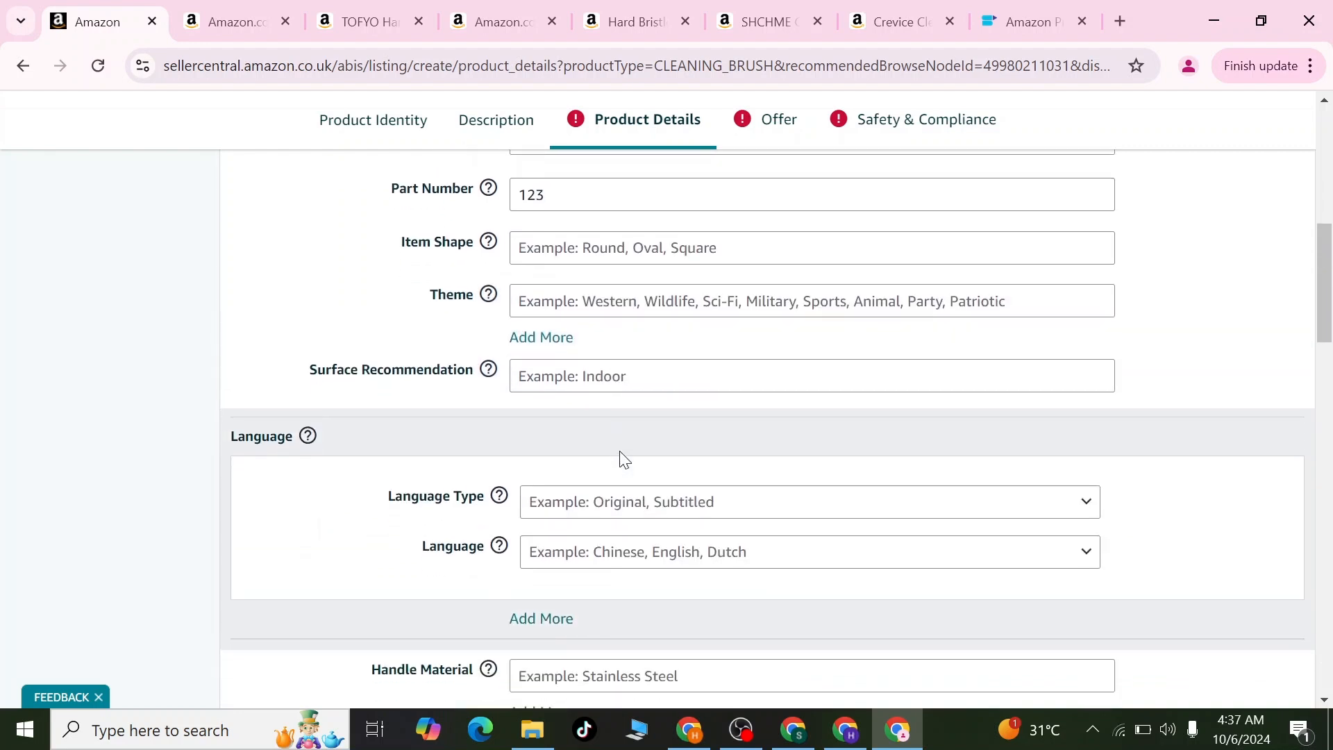
scroll(621, 457, down, 1)
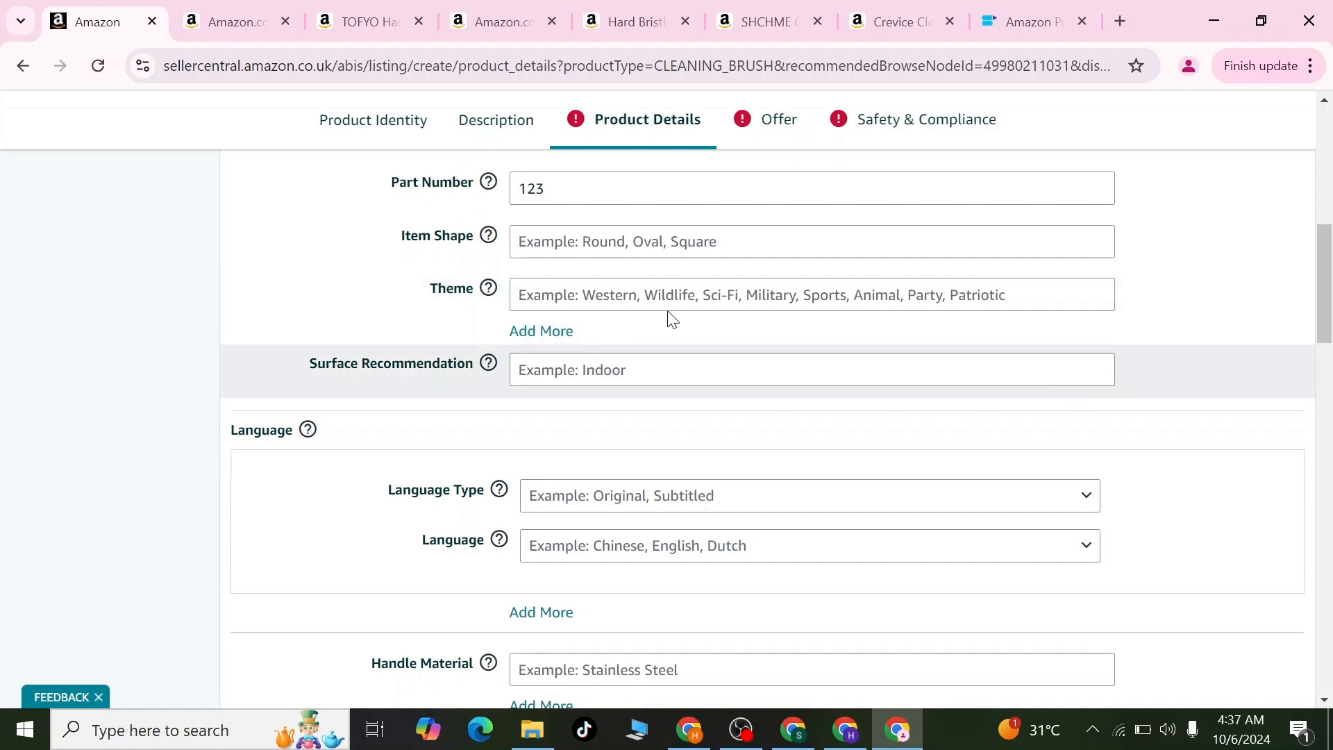
scroll(696, 299, up, 2)
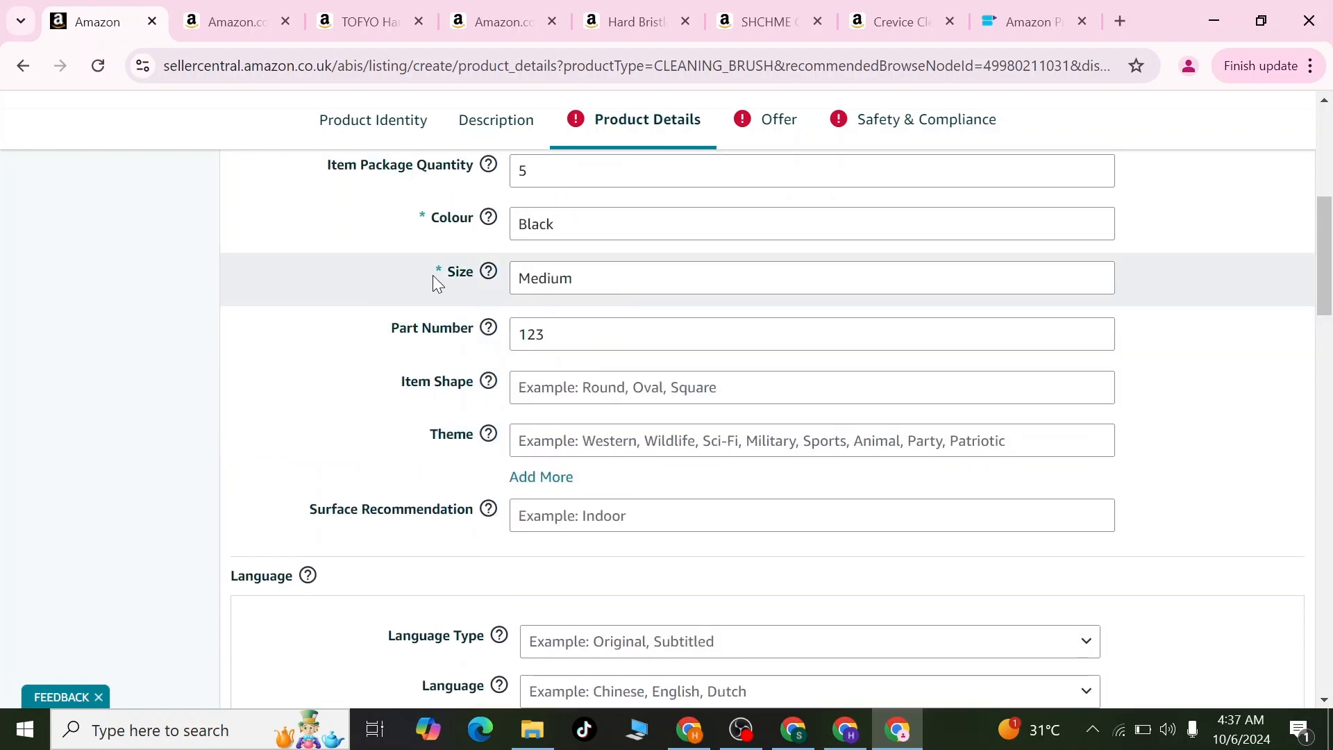
scroll(892, 556, down, 10)
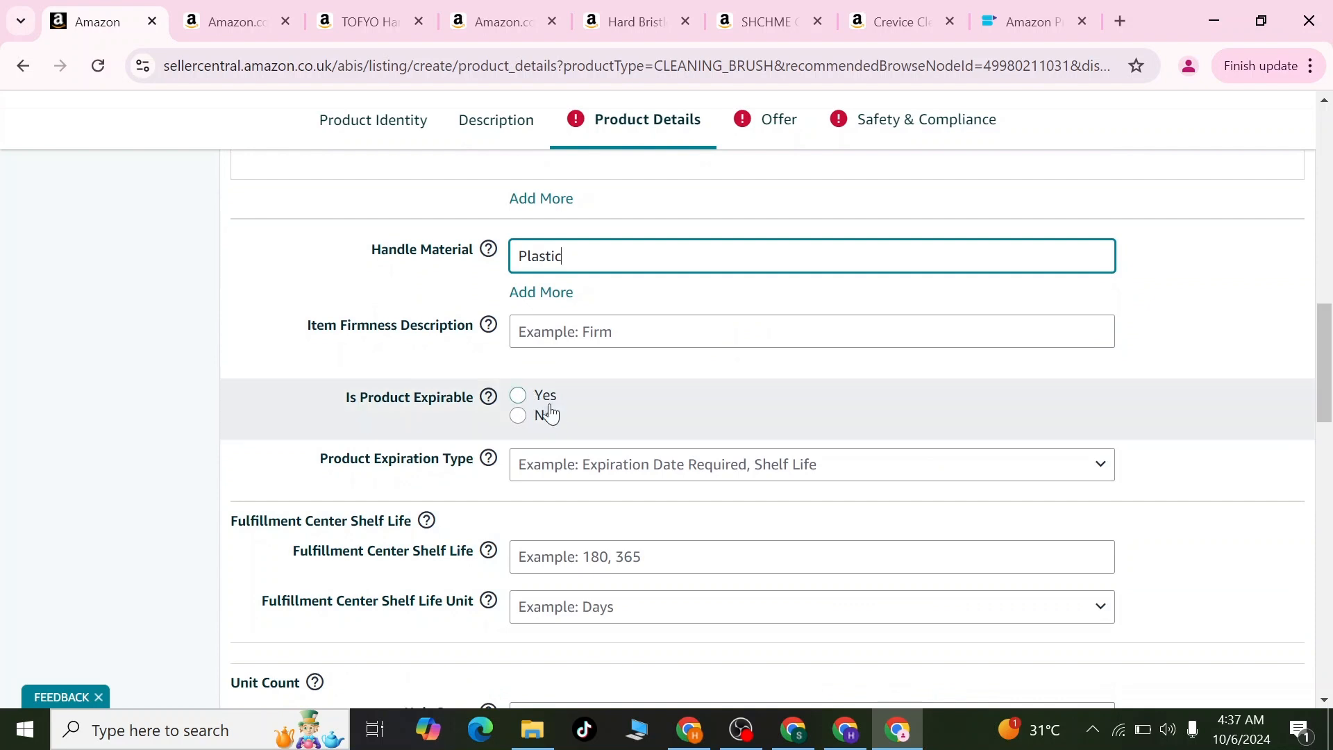
click(516, 417)
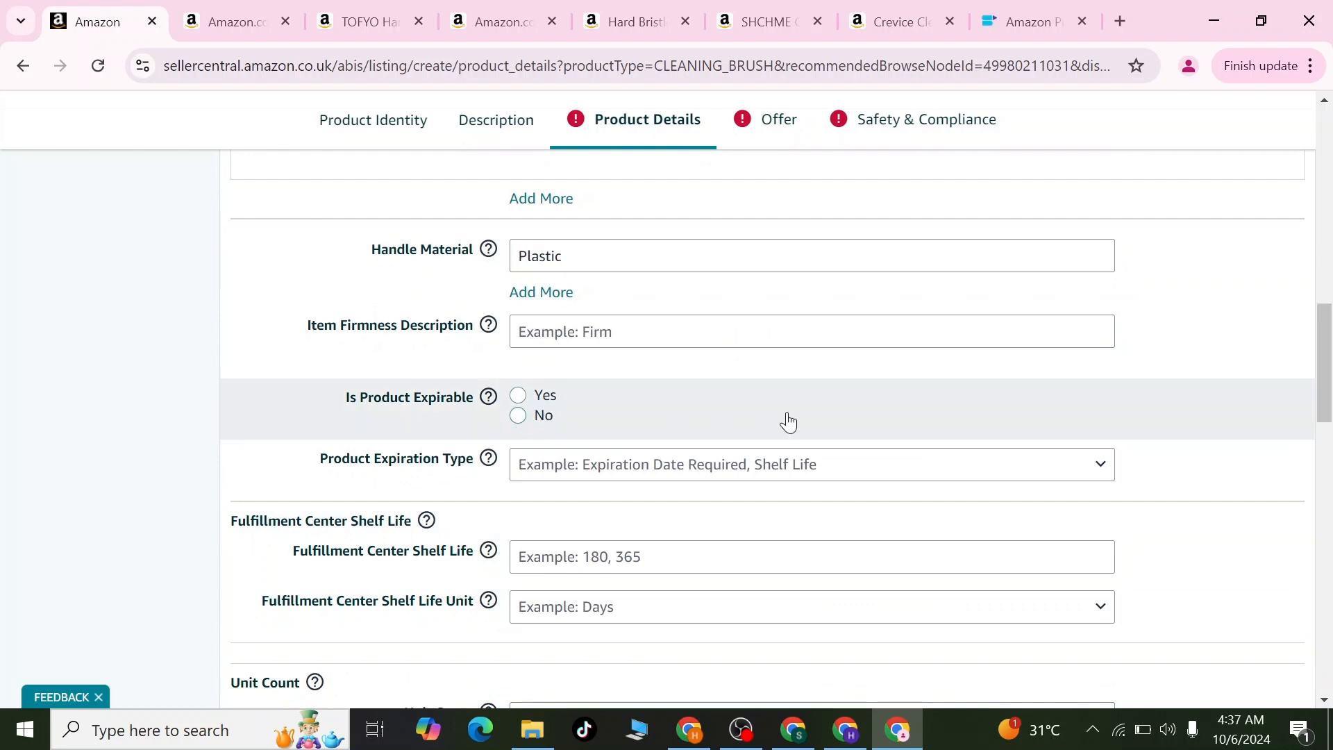
Set the product's Unit Count to 5
scroll(788, 422, down, 2)
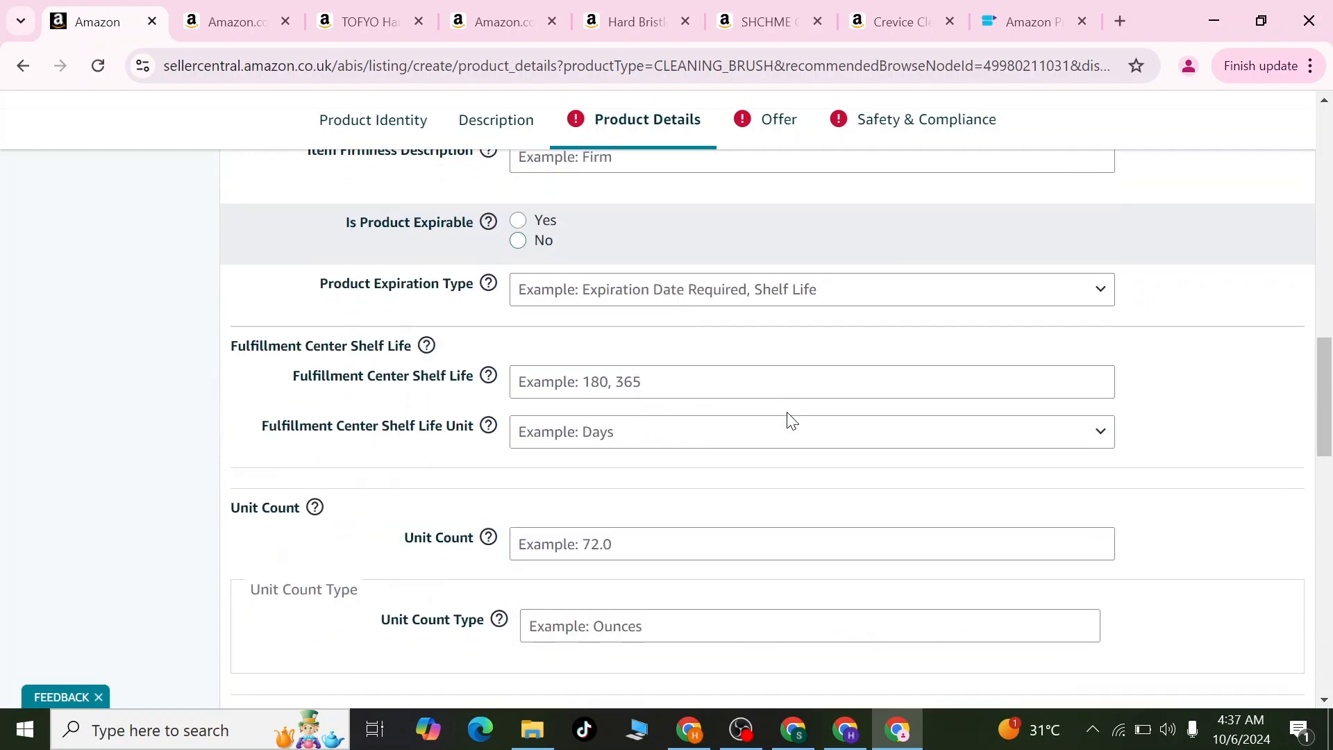
scroll(791, 420, down, 4)
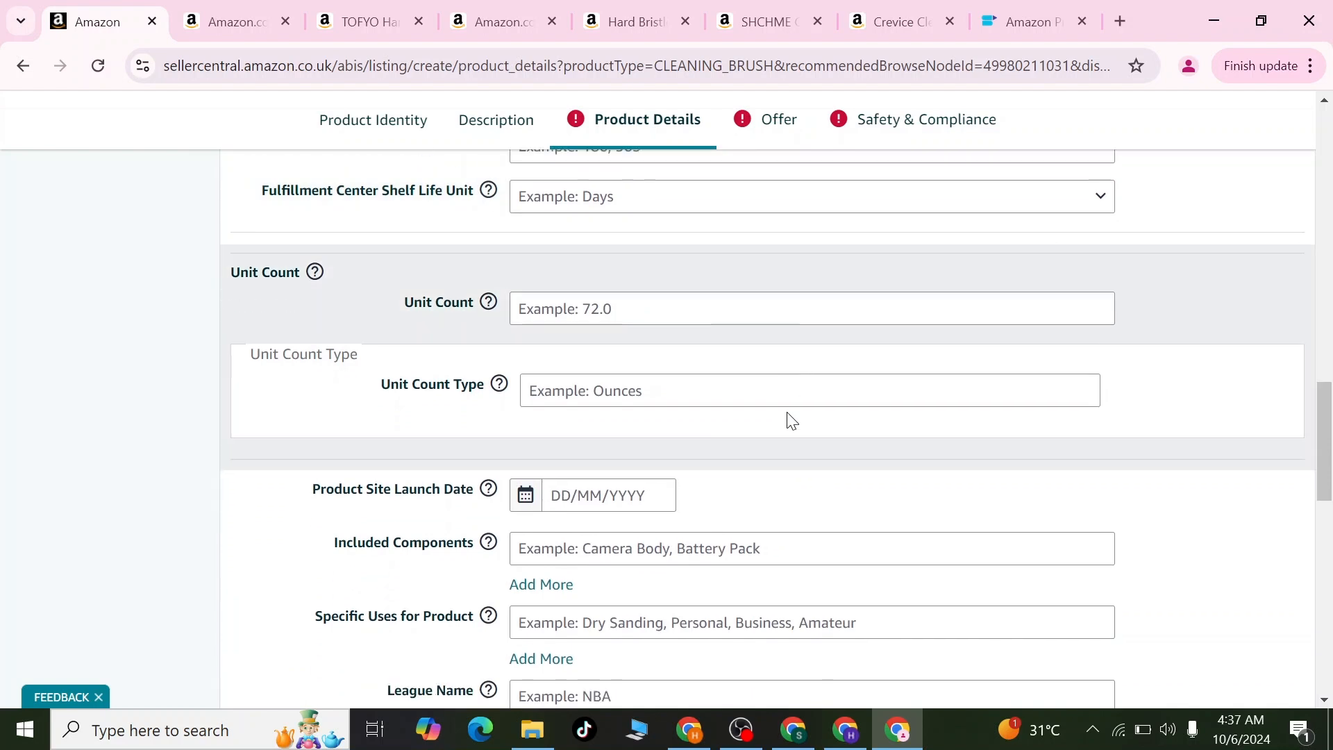
scroll(791, 420, down, 2)
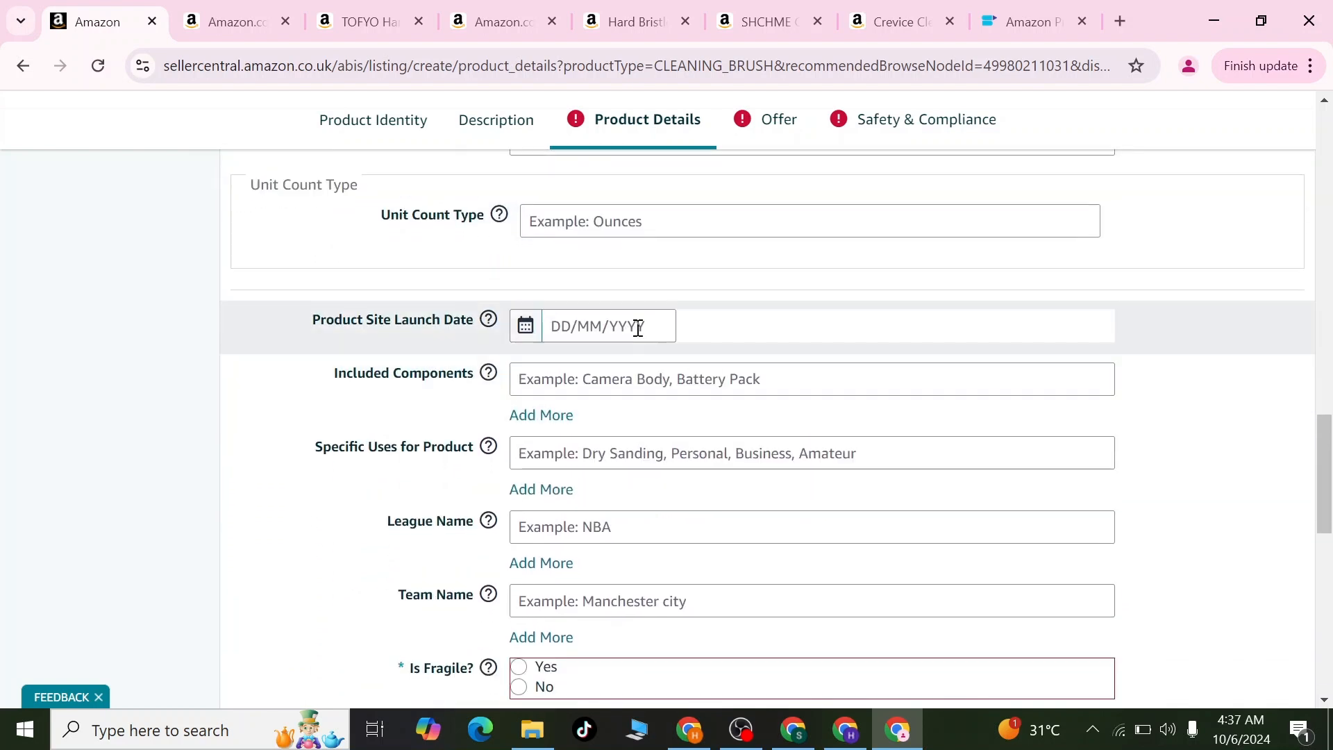
scroll(482, 247, up, 1)
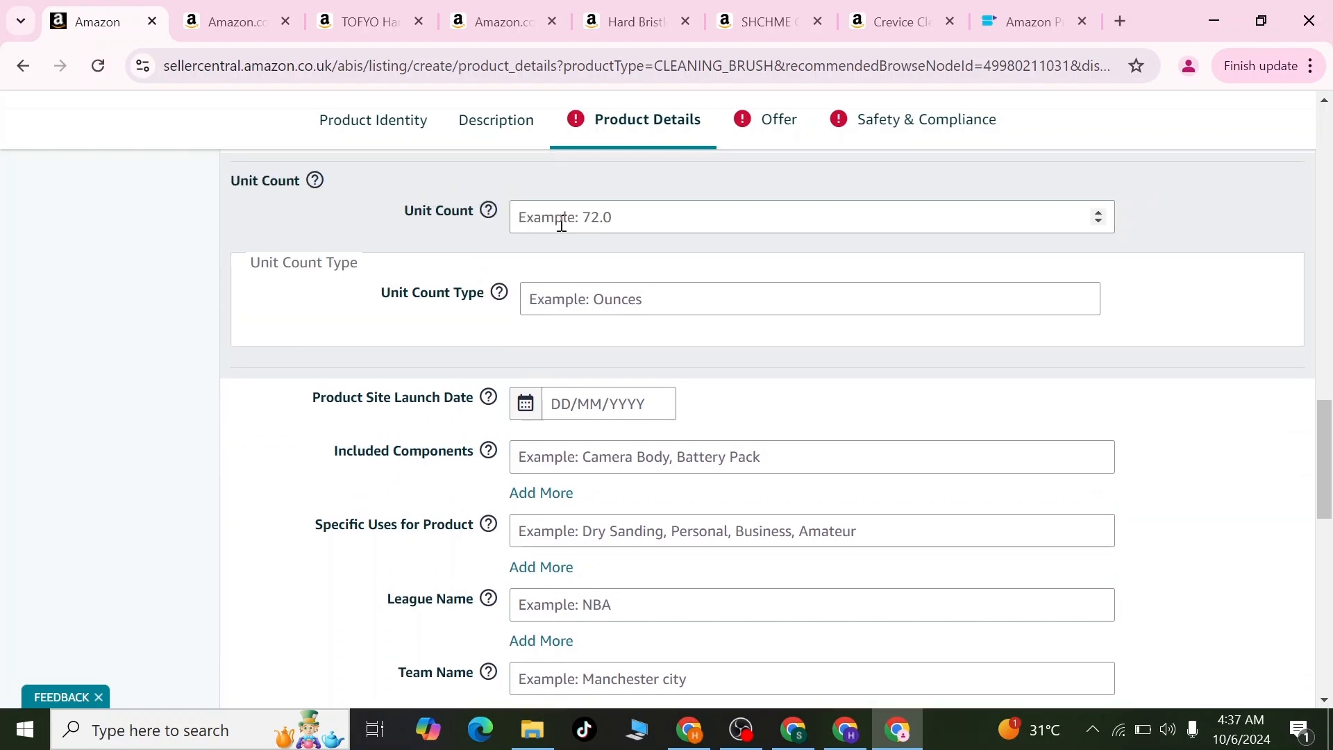
click(561, 225)
text(5)
Mark the product as not fragile
scroll(643, 303, down, 4)
scroll(644, 315, down, 2)
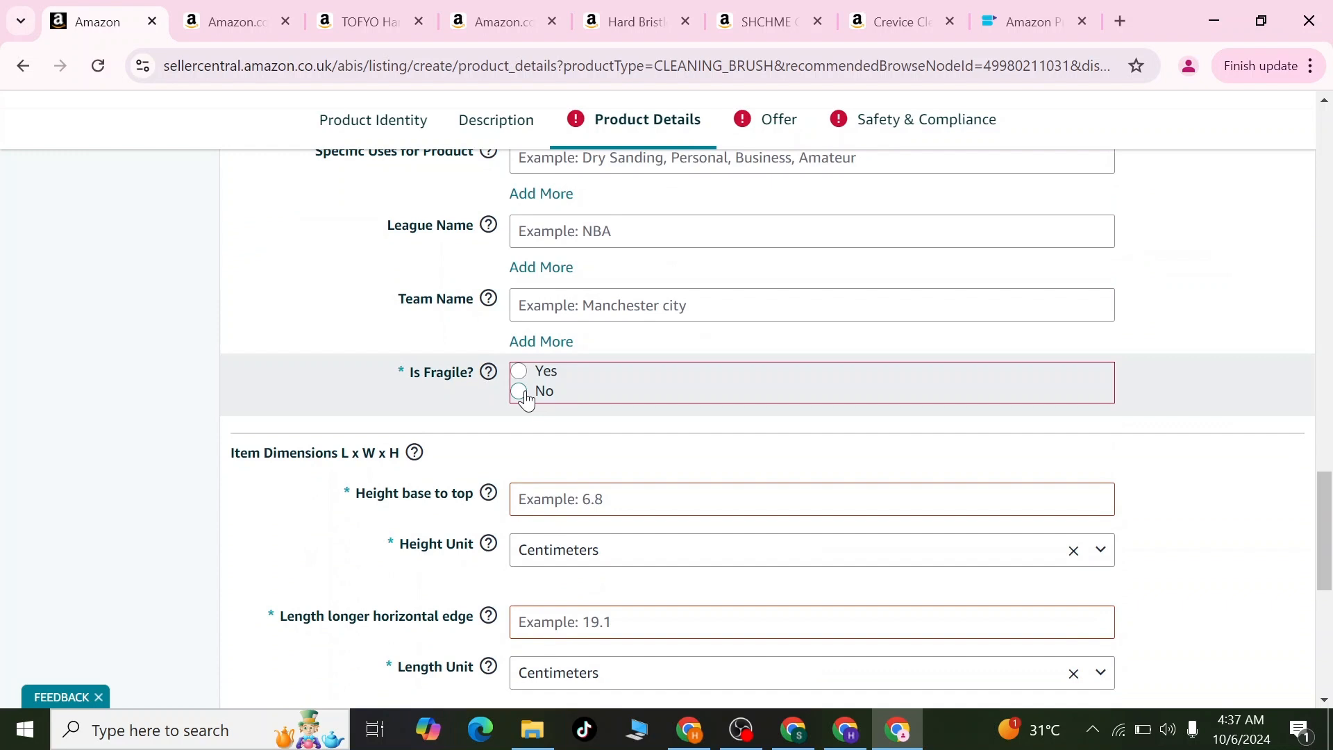
click(526, 398)
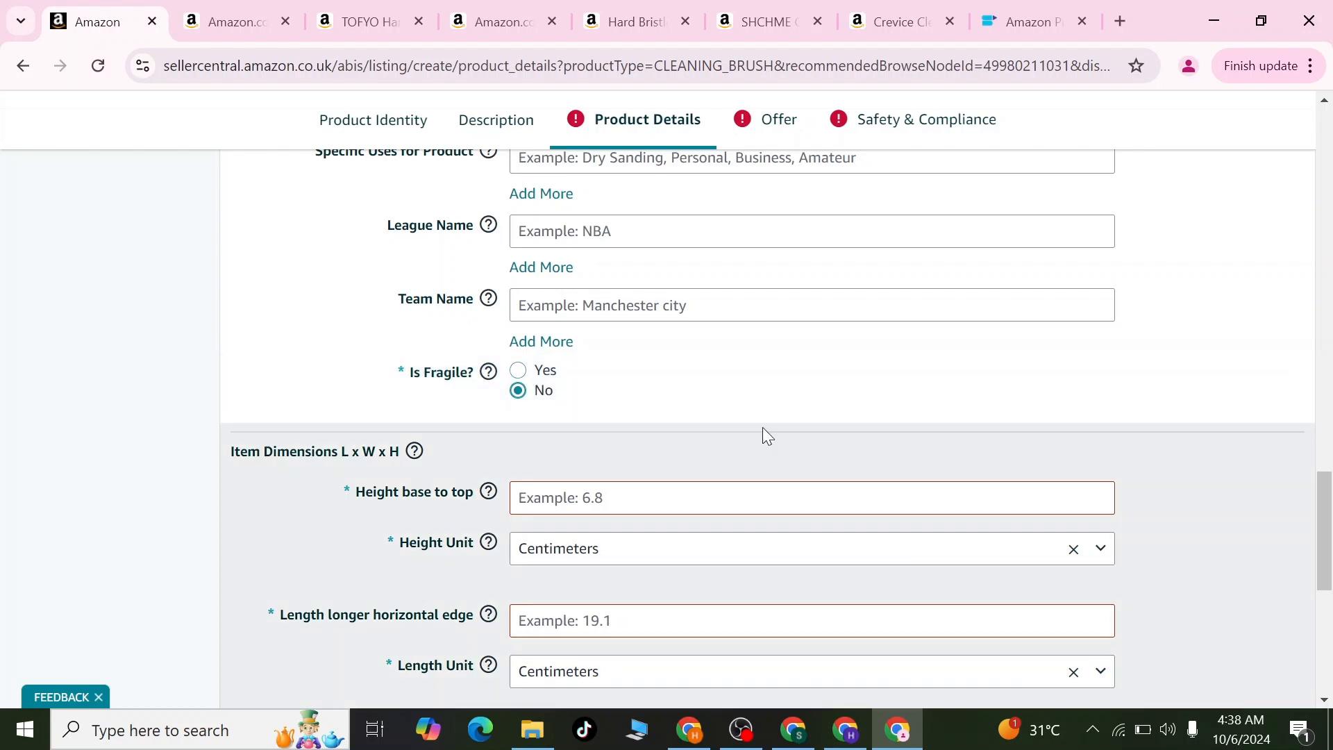
Look over the item dimension fields and open the listing's Offer section at the SKU, quantity and price fields
scroll(764, 434, down, 2)
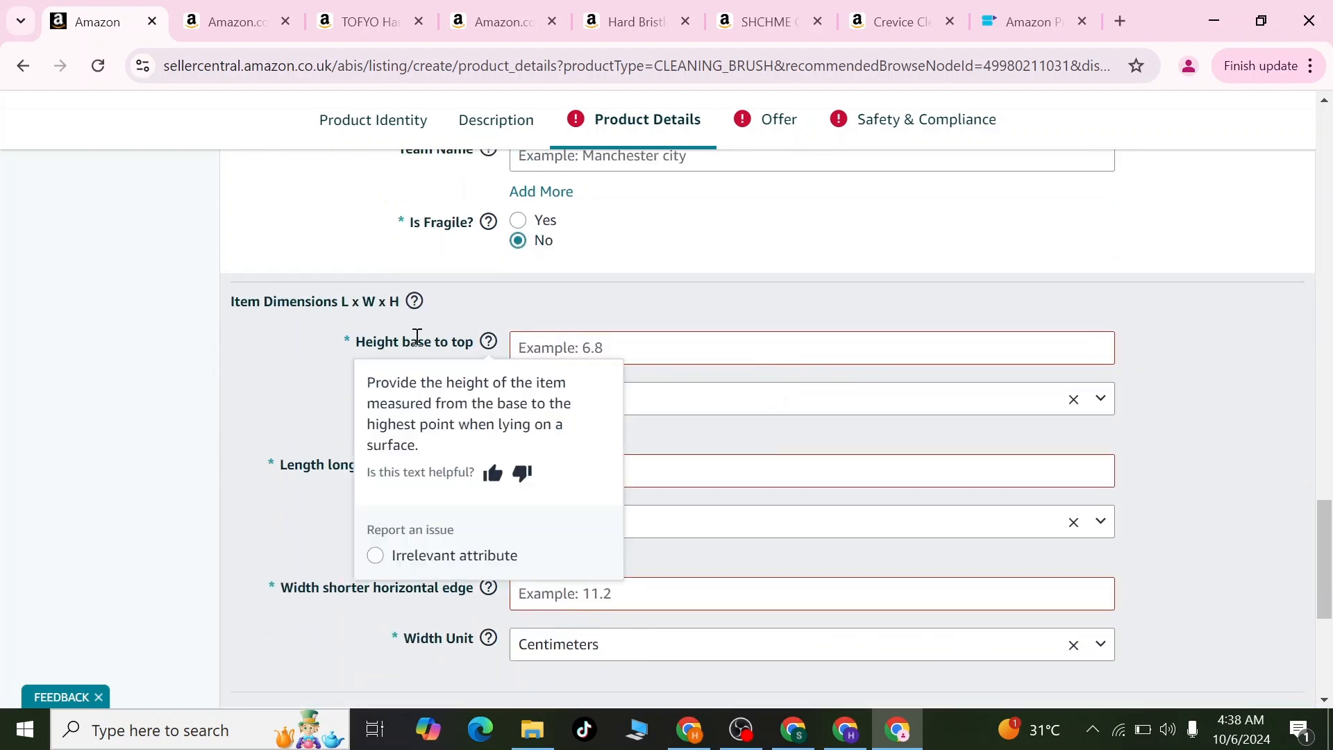
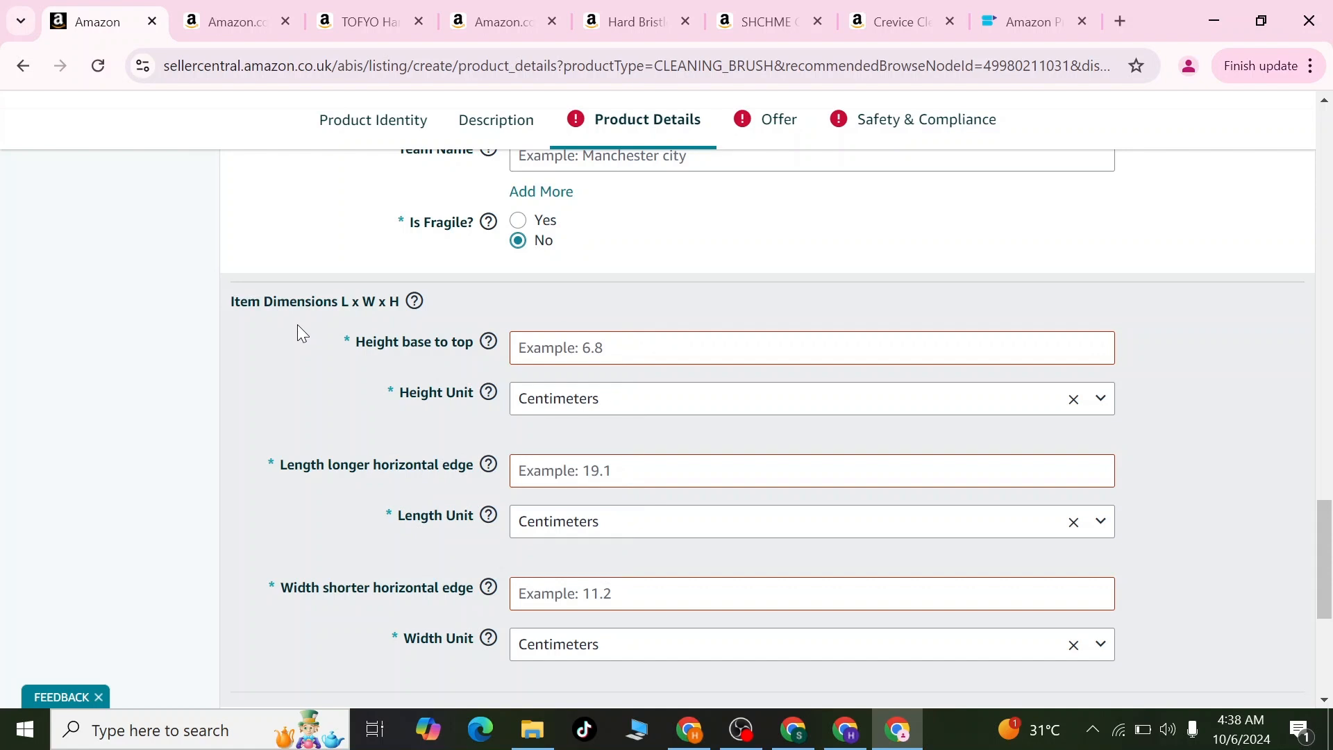
scroll(298, 324, down, 2)
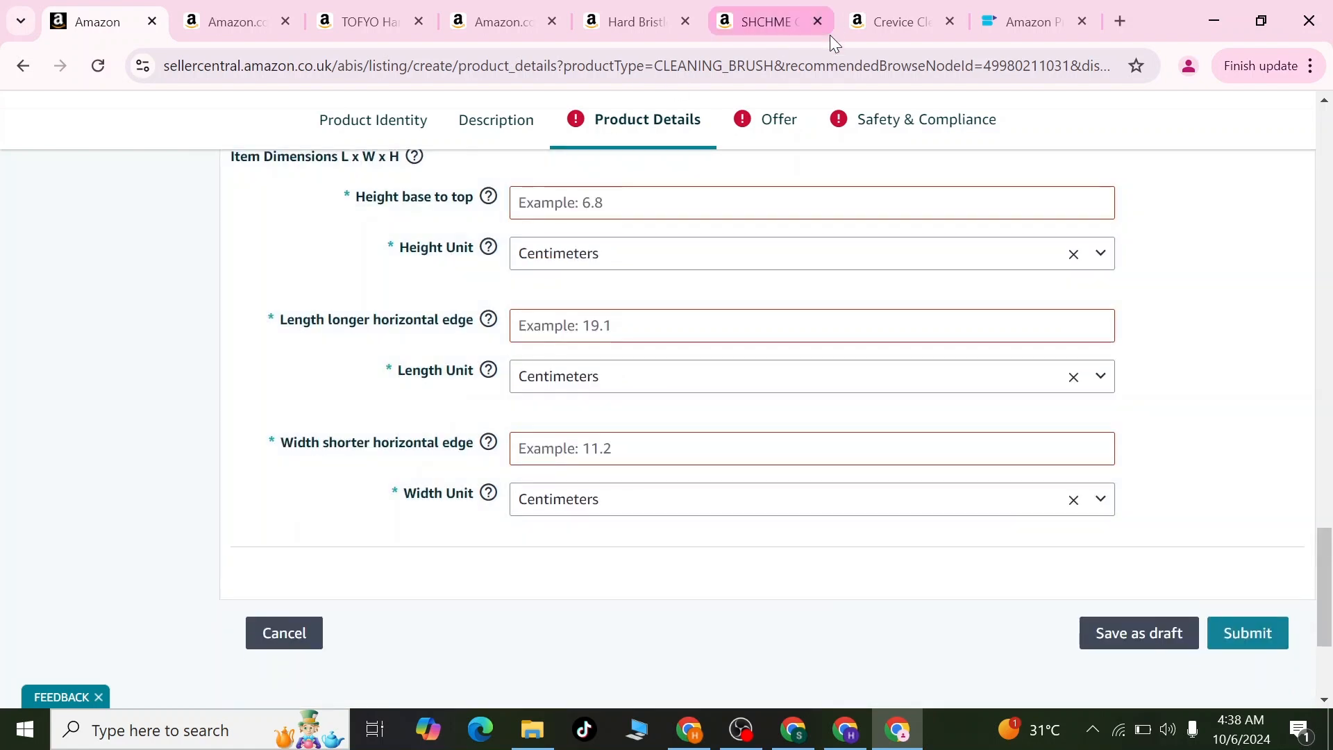
click(779, 120)
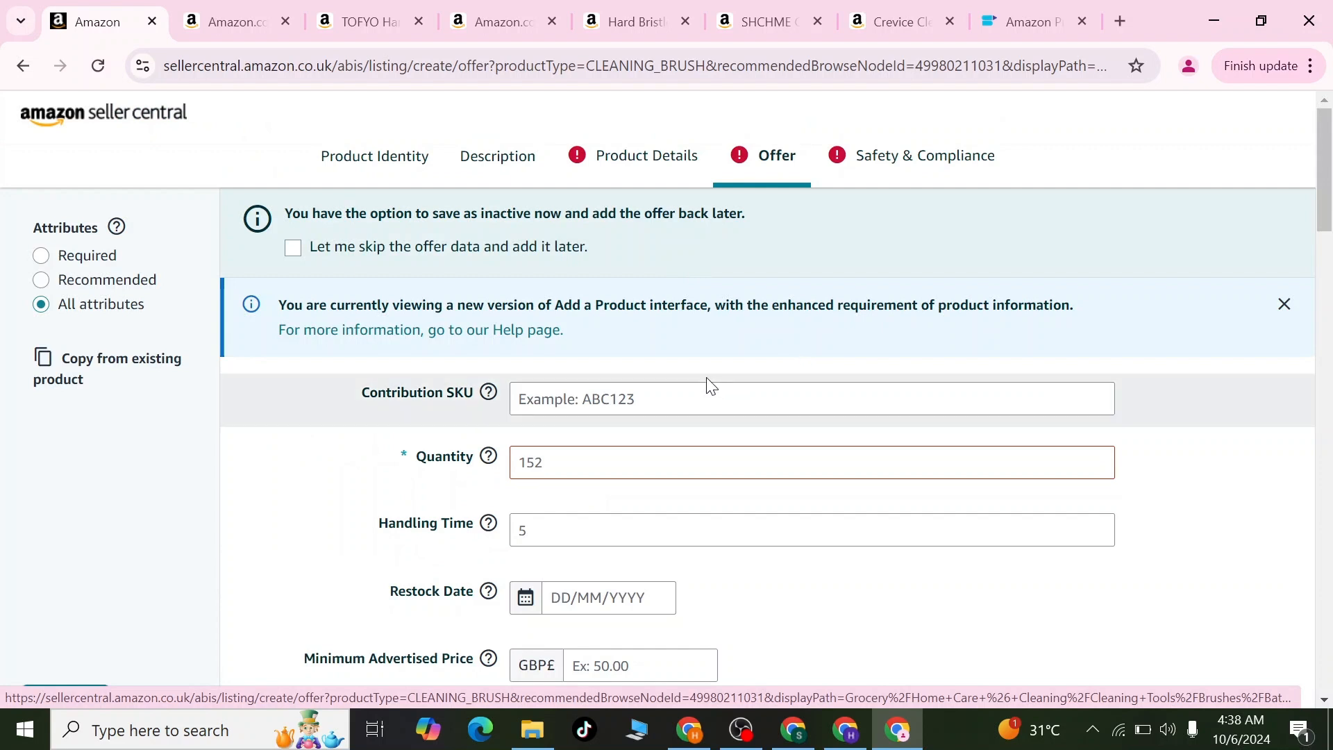
scroll(709, 382, down, 2)
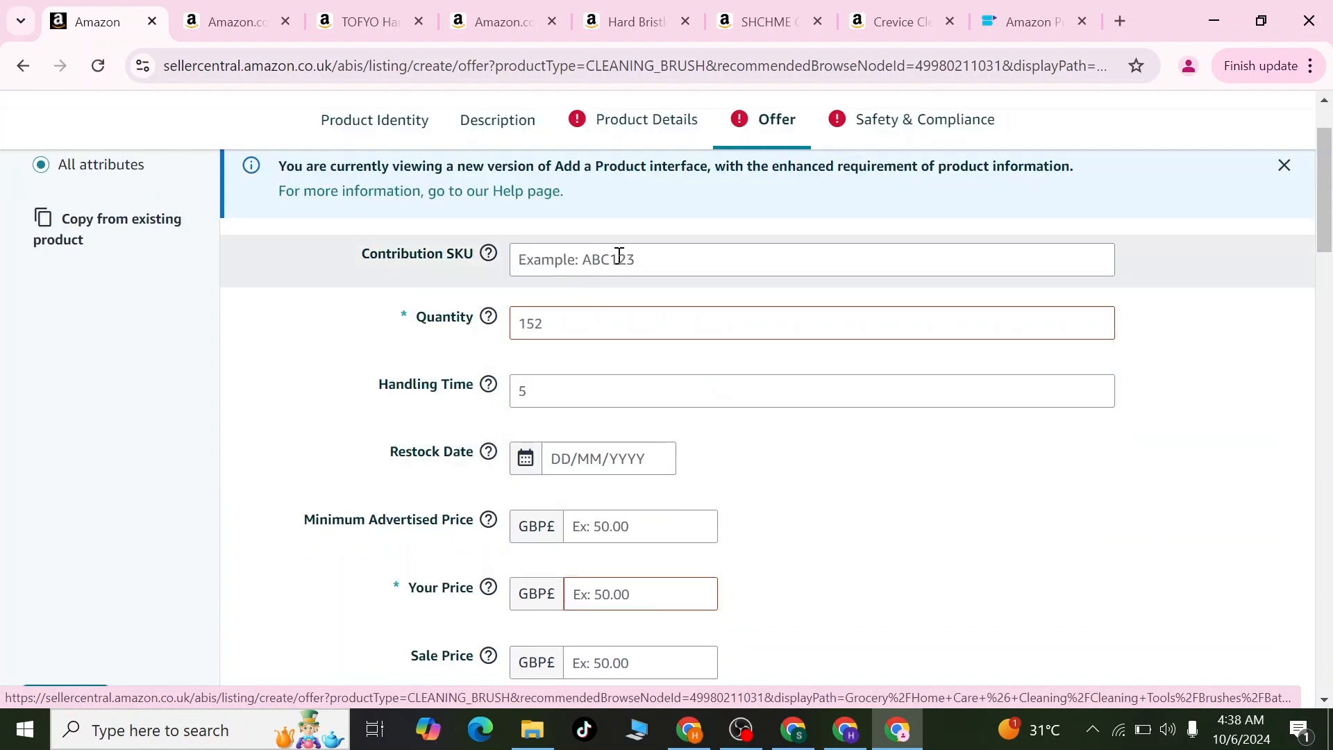
Examine the Offer section's quantity, price and sale date fields, Offering Condition Type options, Fulfilment Channel choices, and package dimension and weight fields
scroll(889, 384, down, 1)
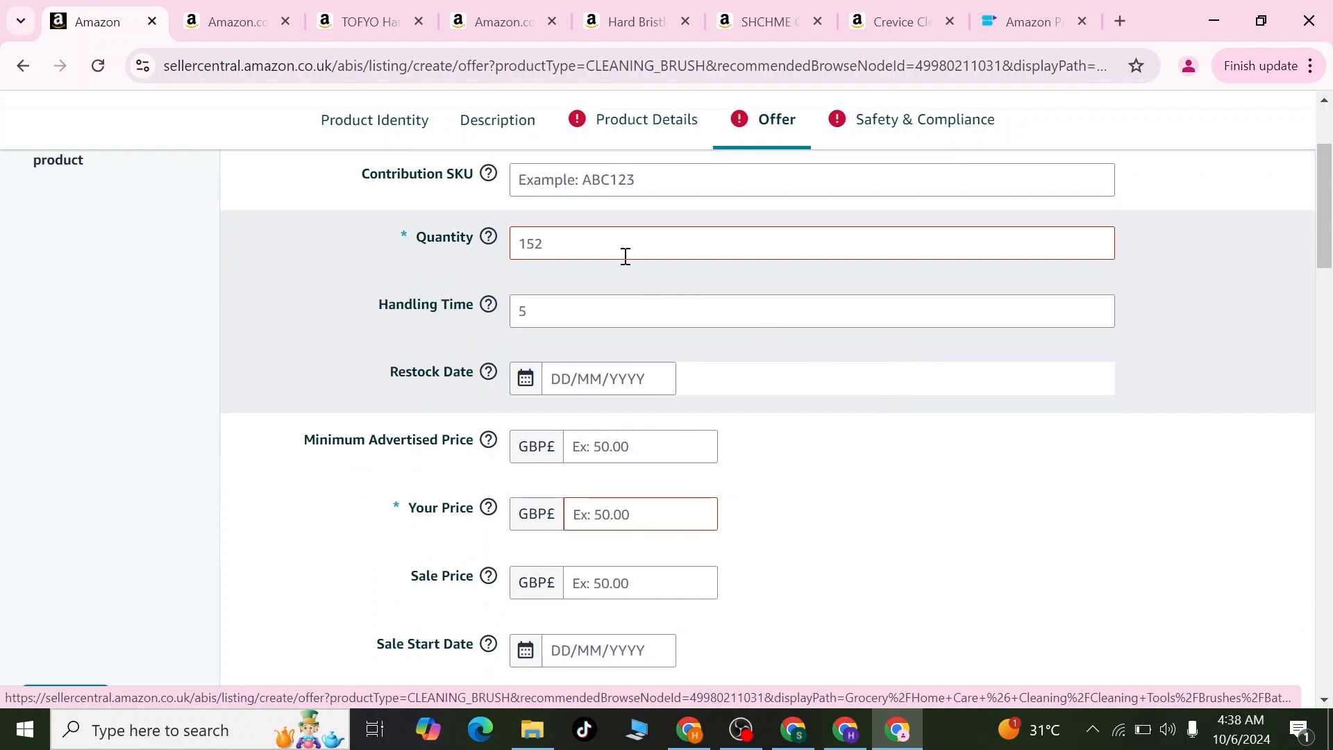
scroll(625, 256, down, 2)
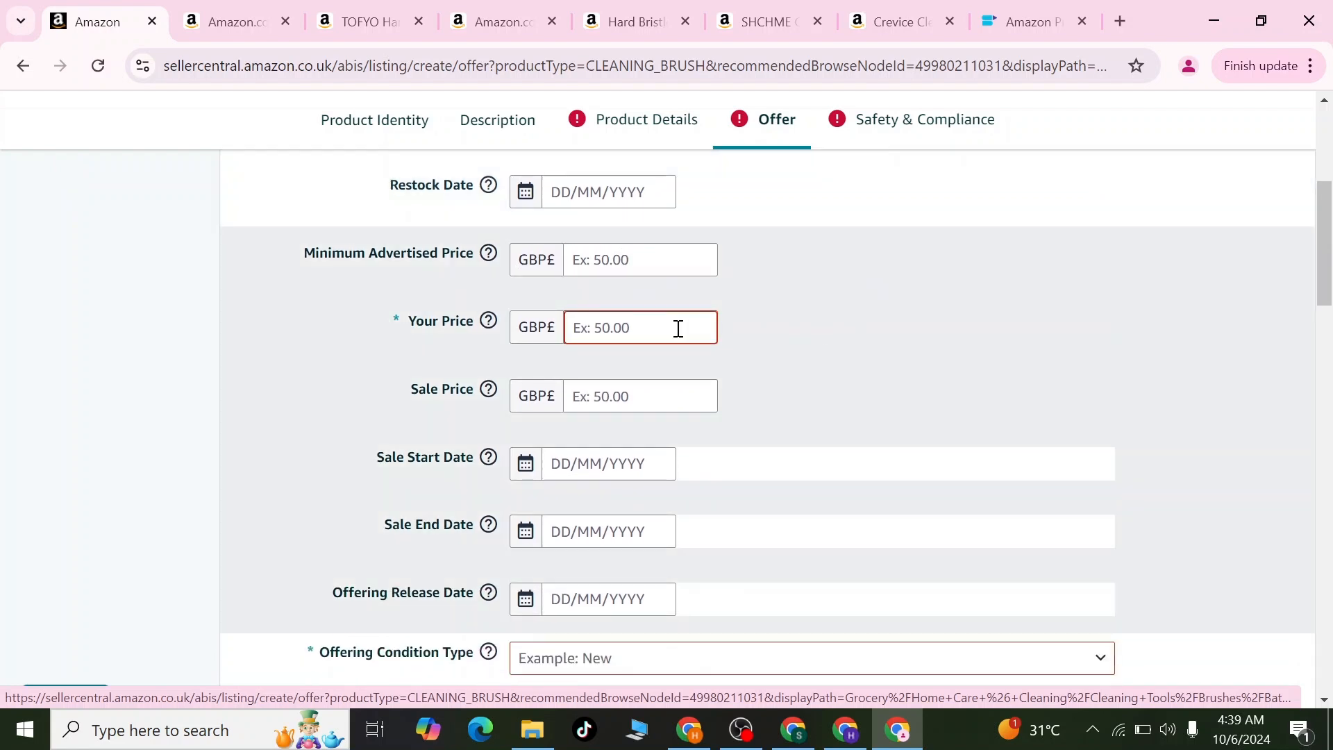
scroll(678, 328, down, 2)
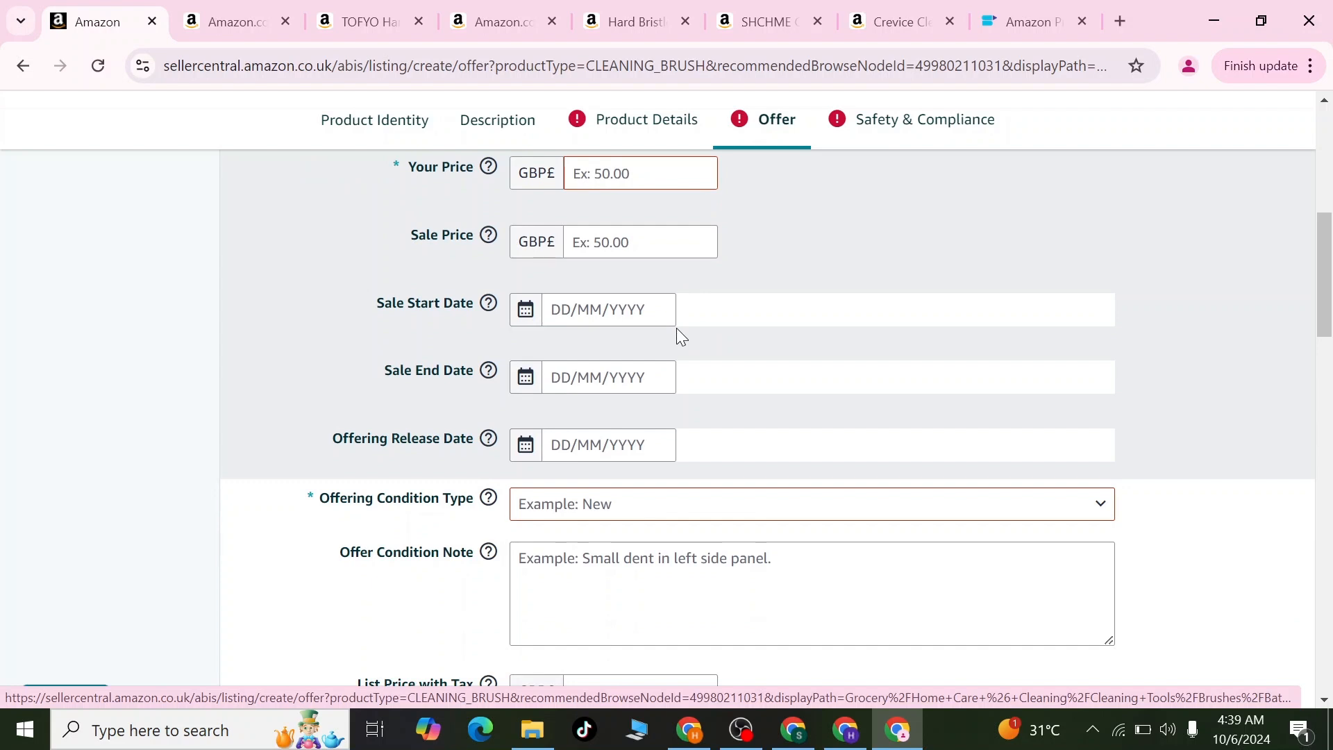
scroll(678, 331, down, 1)
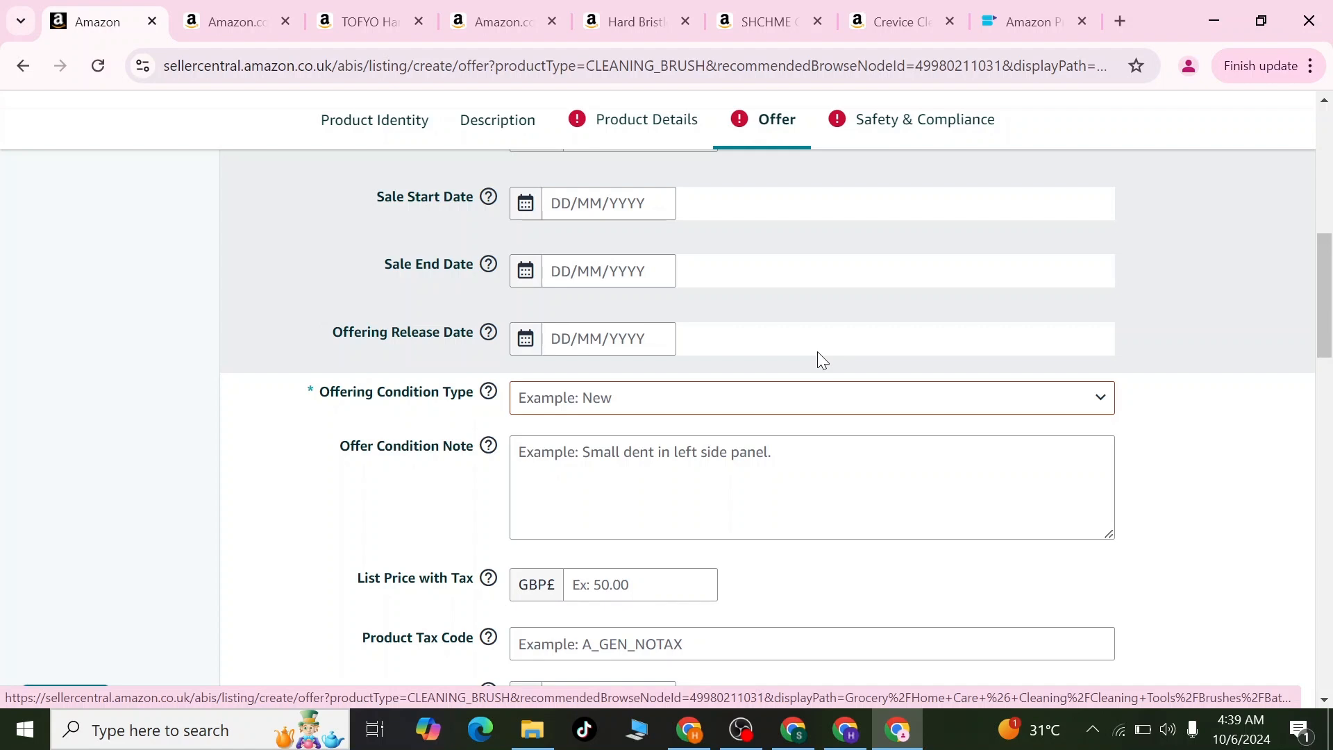
scroll(817, 352, down, 1)
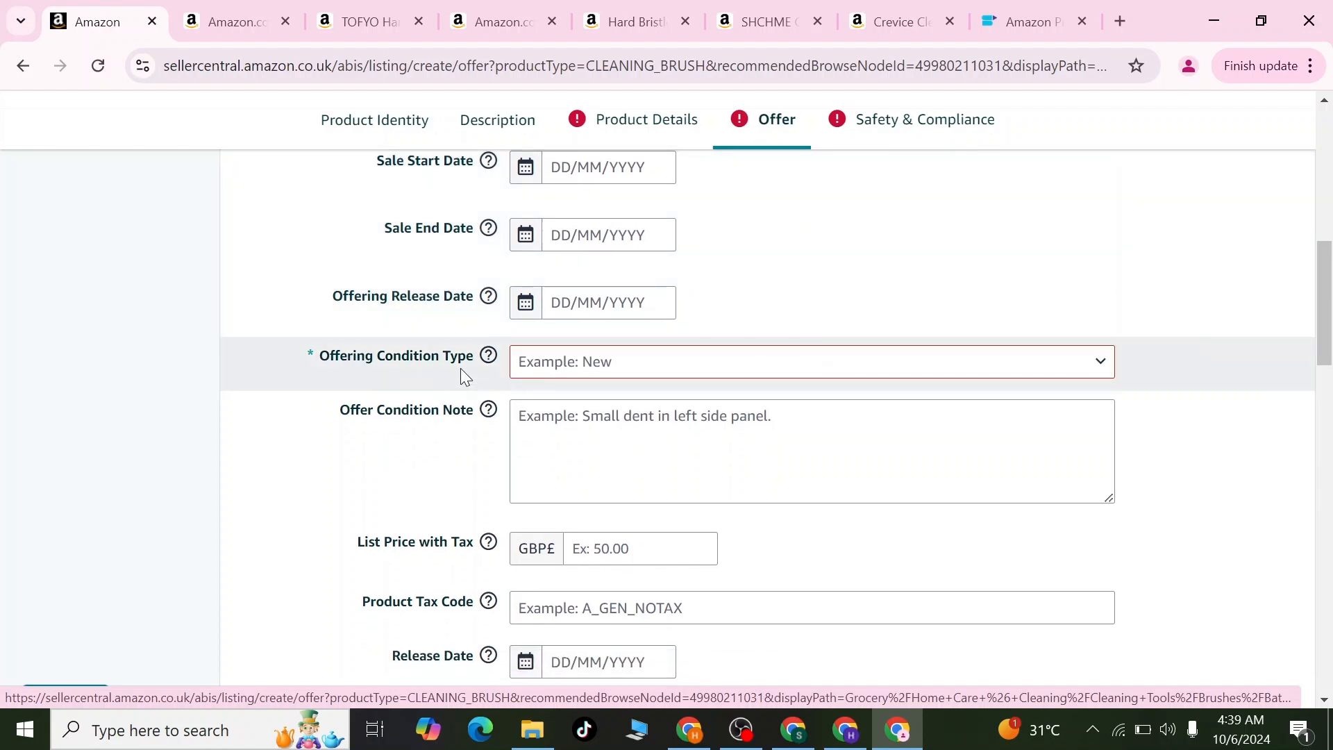
click(642, 370)
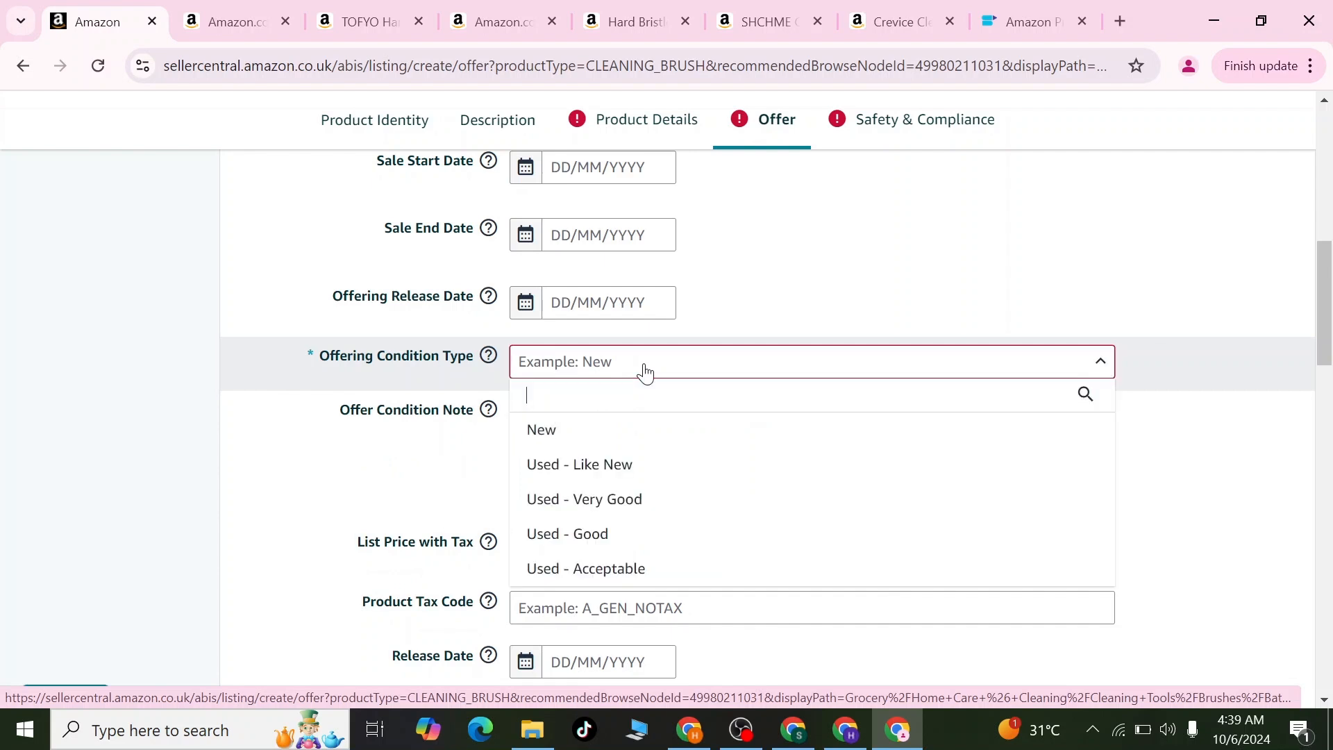
scroll(928, 535, down, 3)
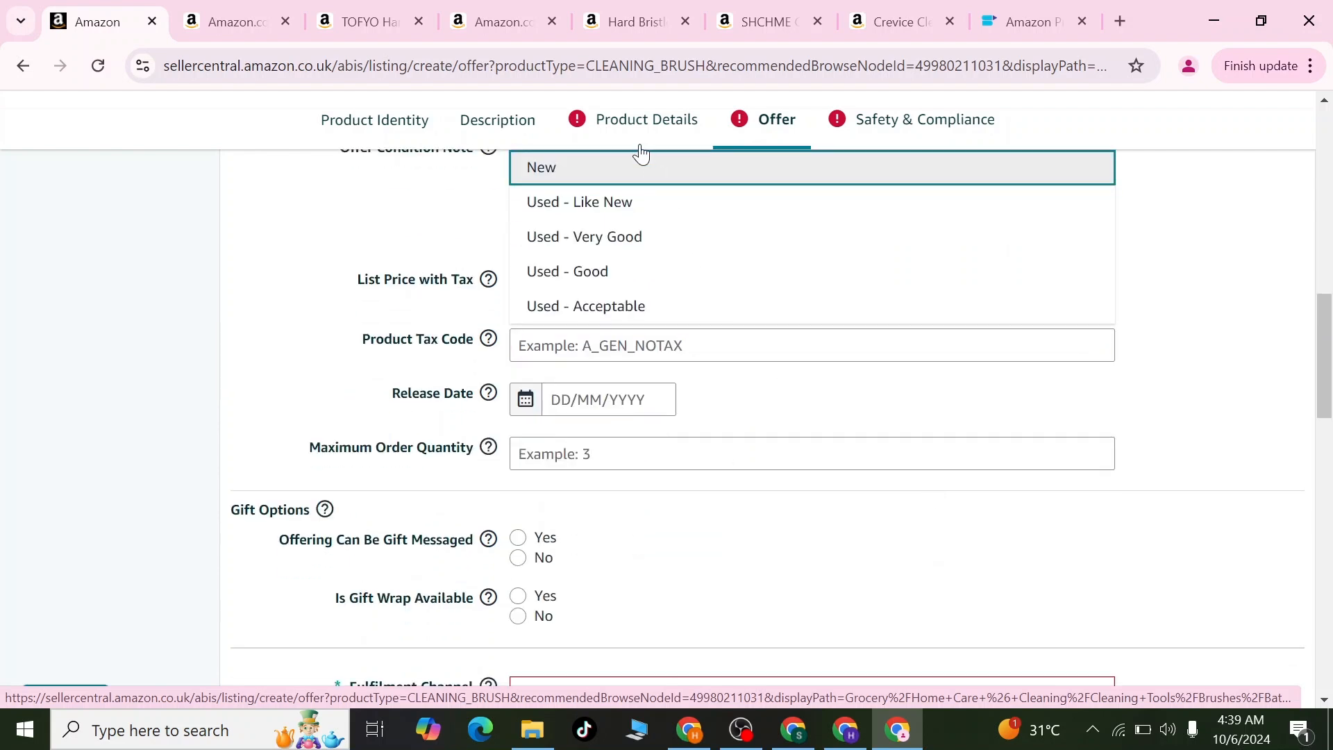
scroll(575, 478, down, 4)
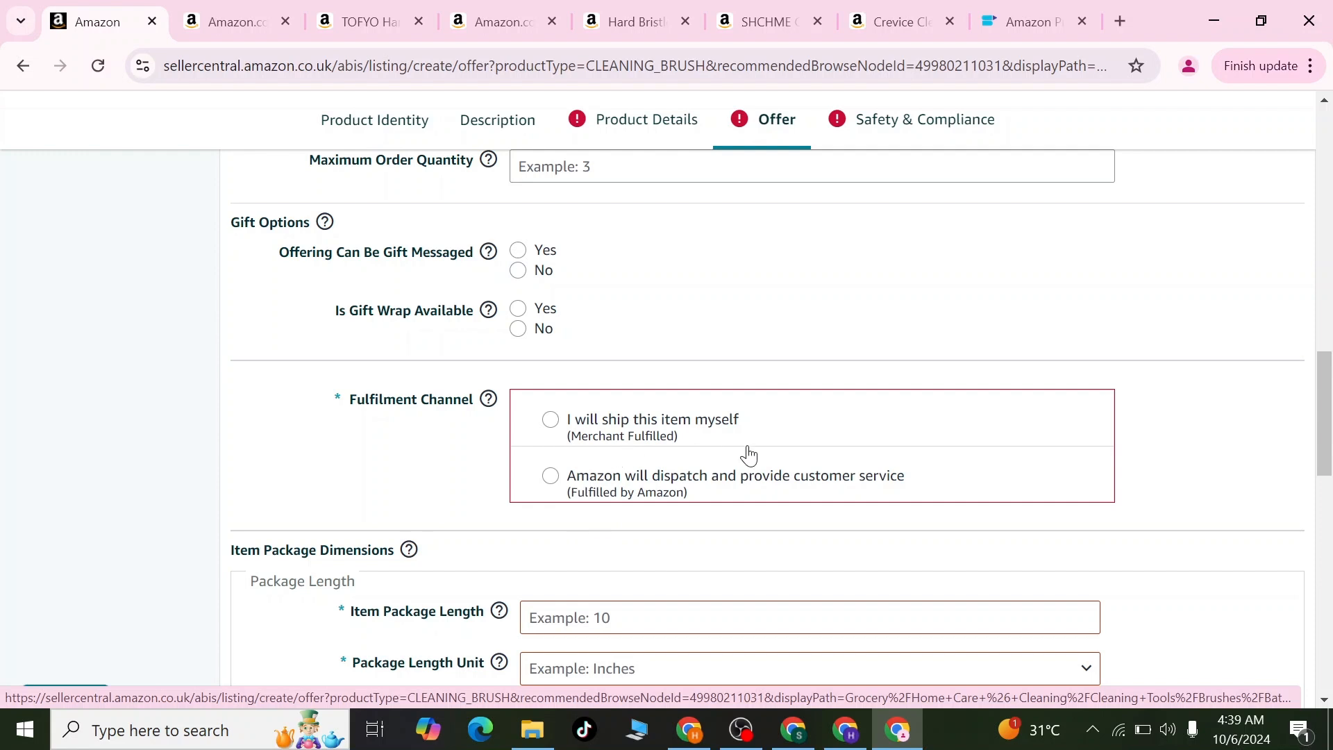
scroll(769, 450, down, 2)
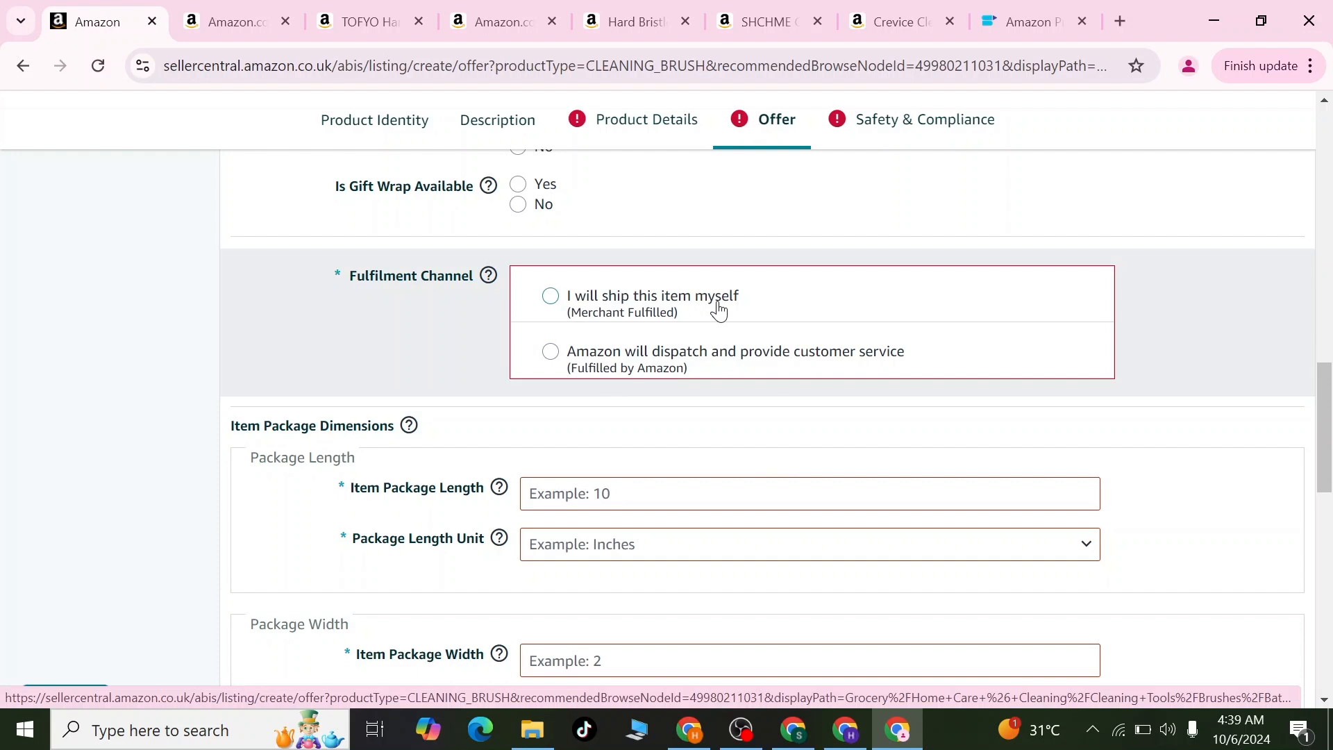
scroll(863, 359, down, 2)
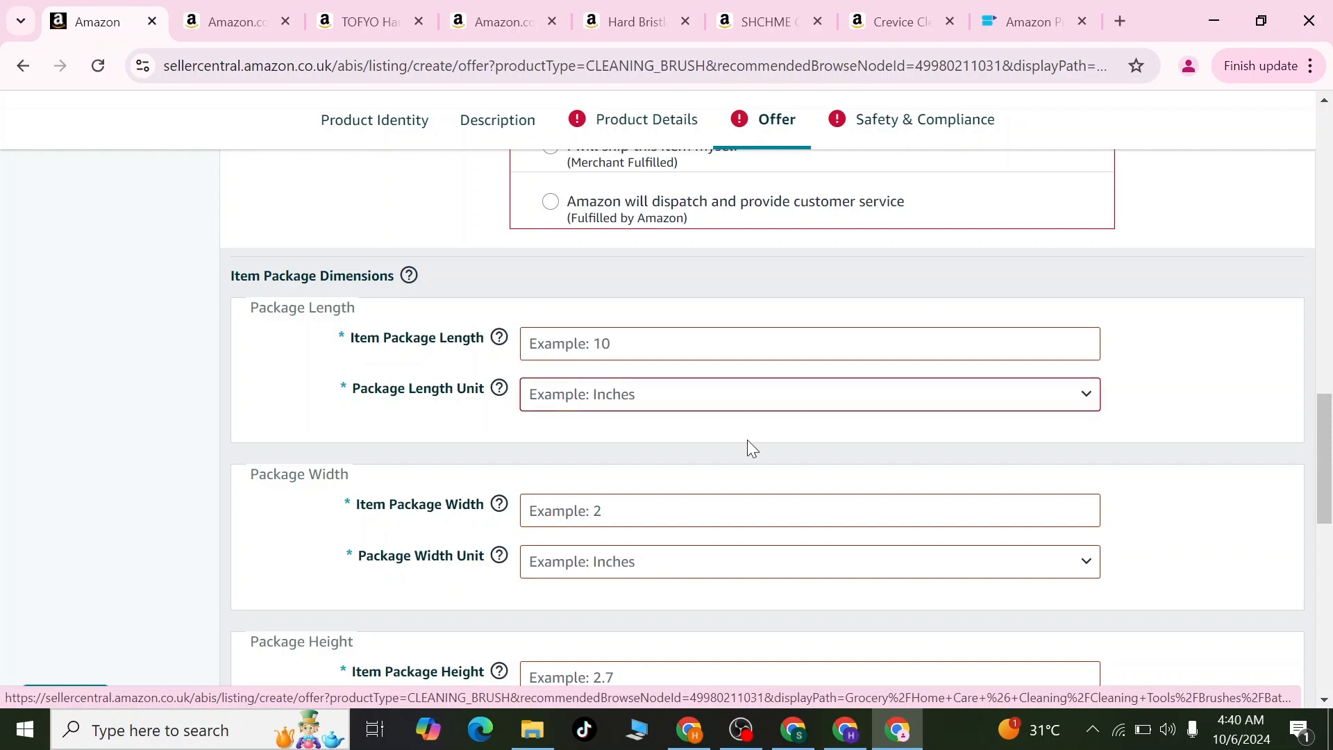
scroll(791, 462, down, 5)
scroll(792, 466, down, 4)
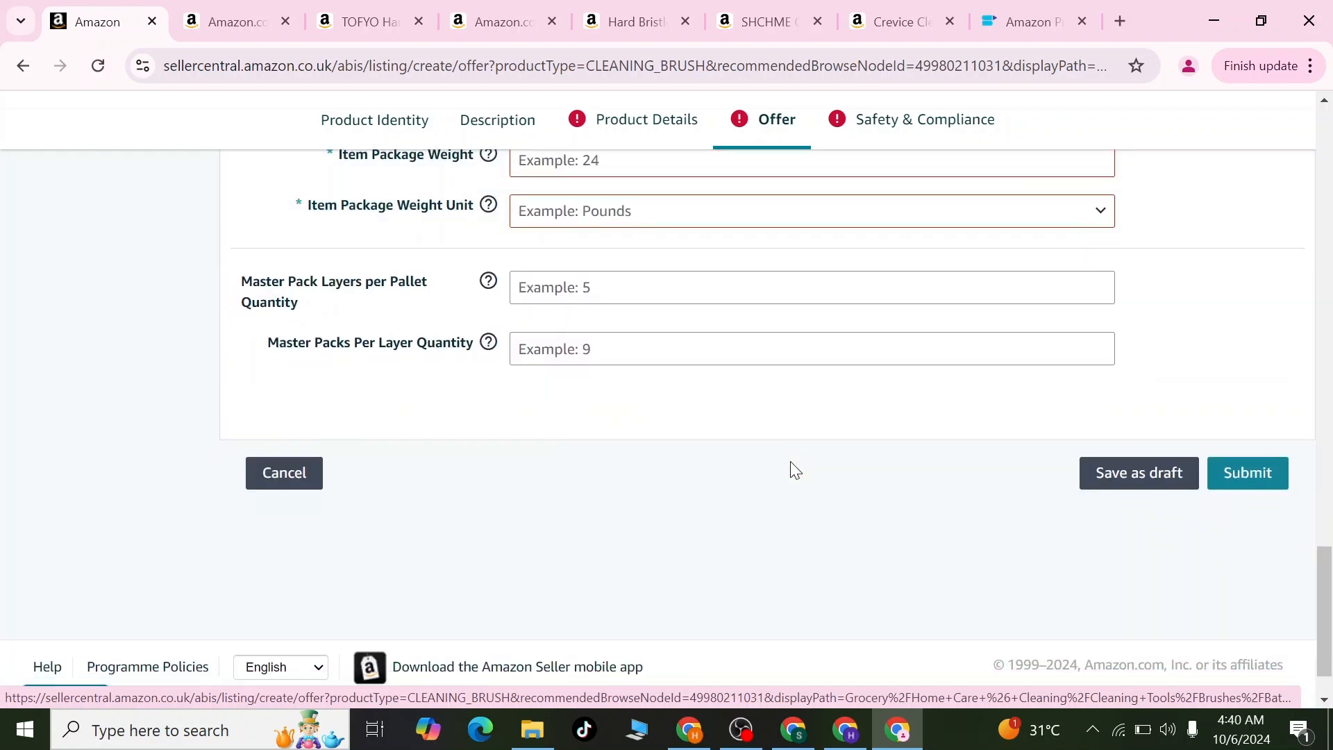
scroll(789, 467, up, 2)
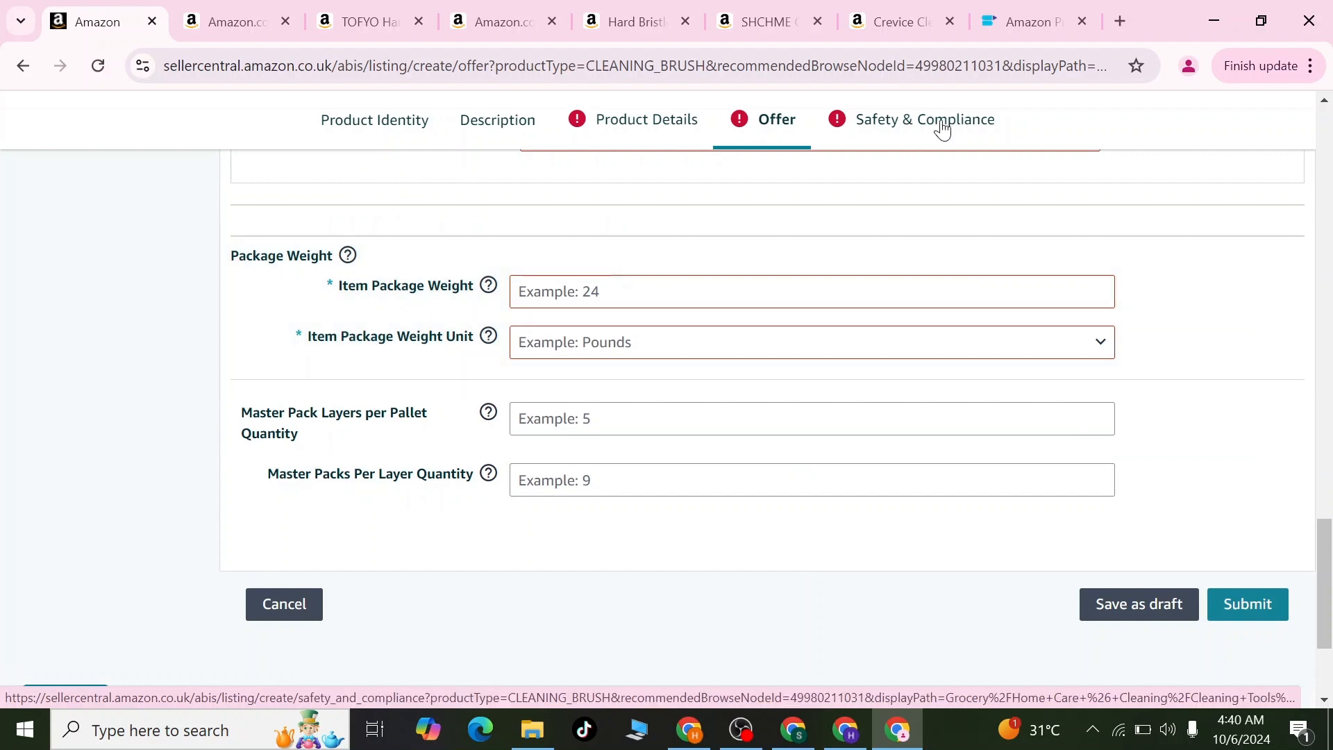
Set Dangerous Goods Regulations to "Not Applicable" in the listing's Safety & Compliance section
click(940, 129)
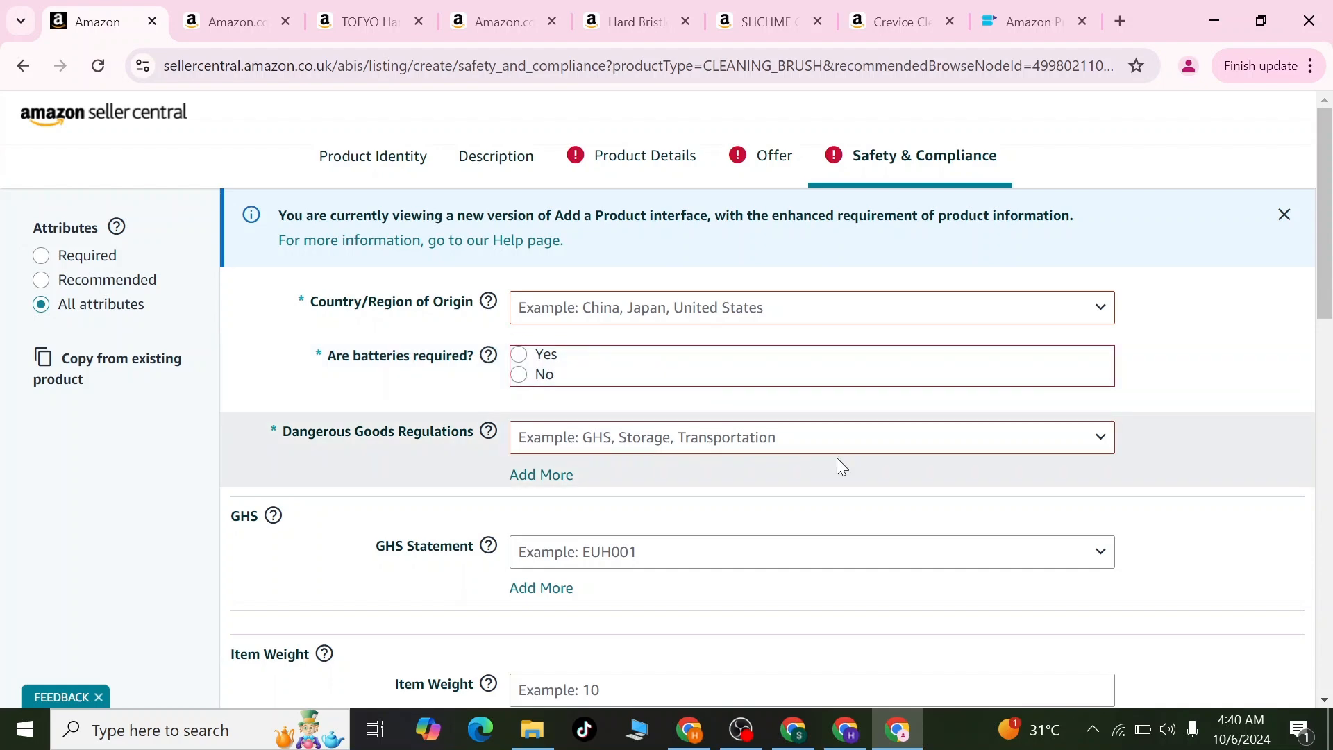
scroll(840, 465, down, 2)
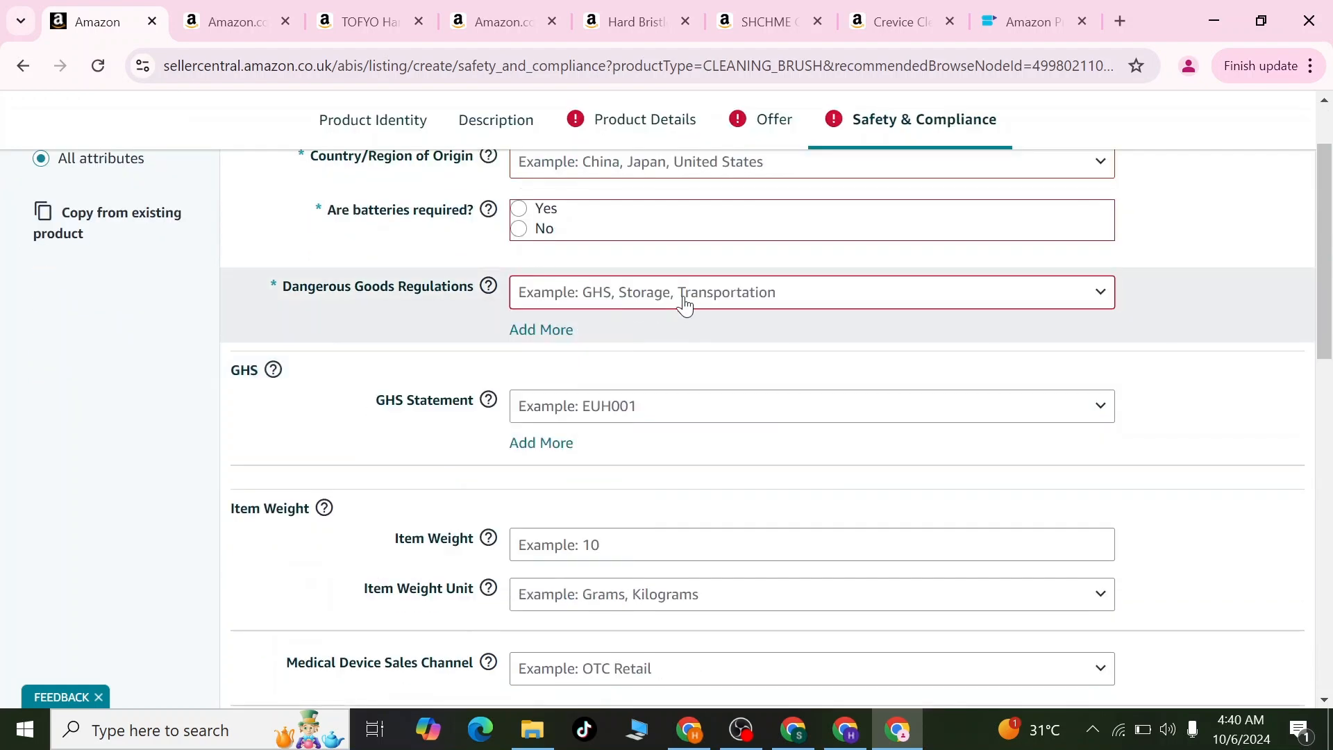
click(689, 300)
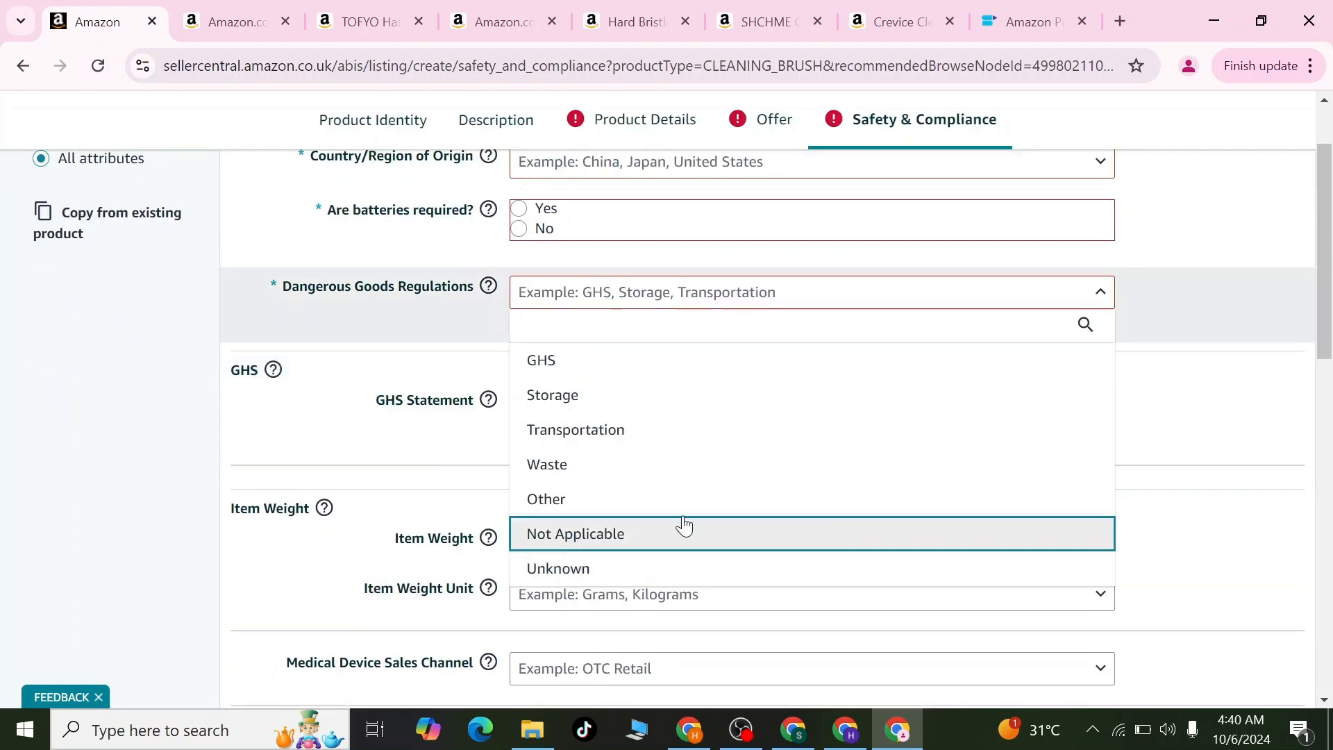
scroll(1030, 491, down, 3)
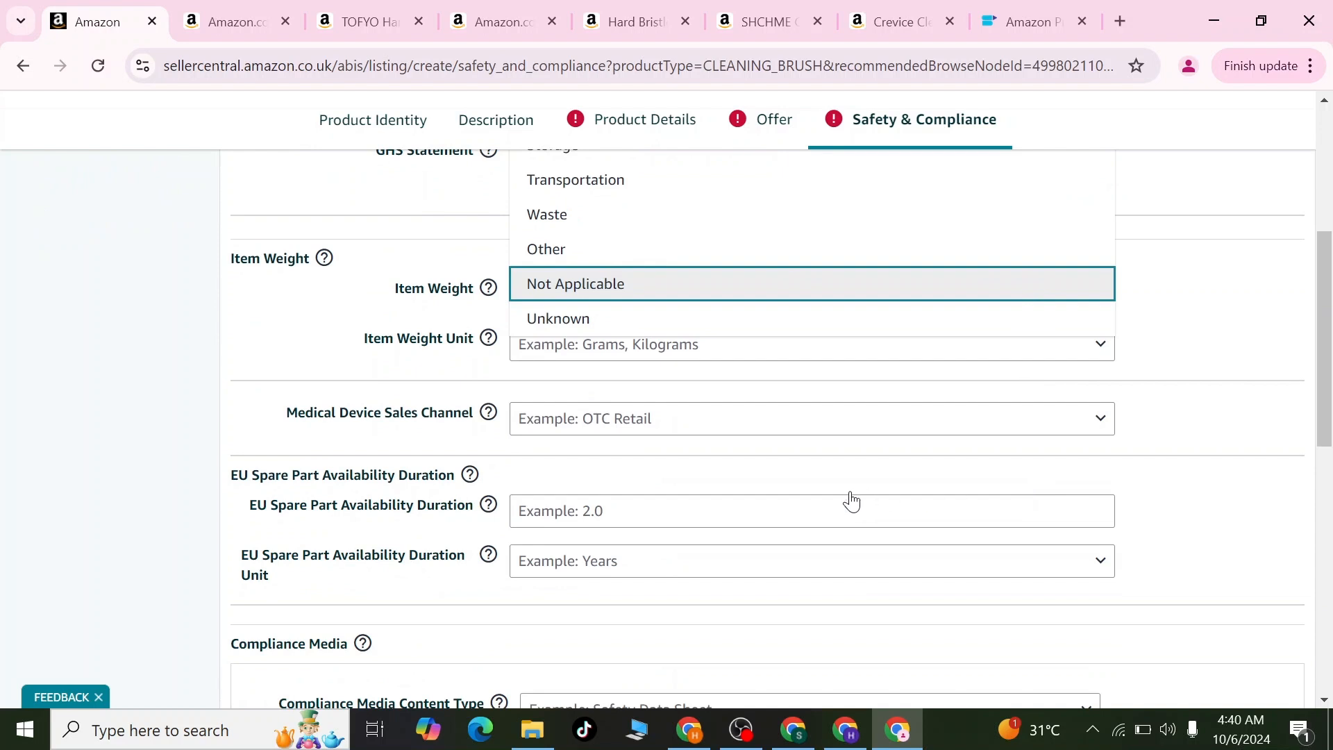
click(621, 289)
scroll(907, 354, up, 2)
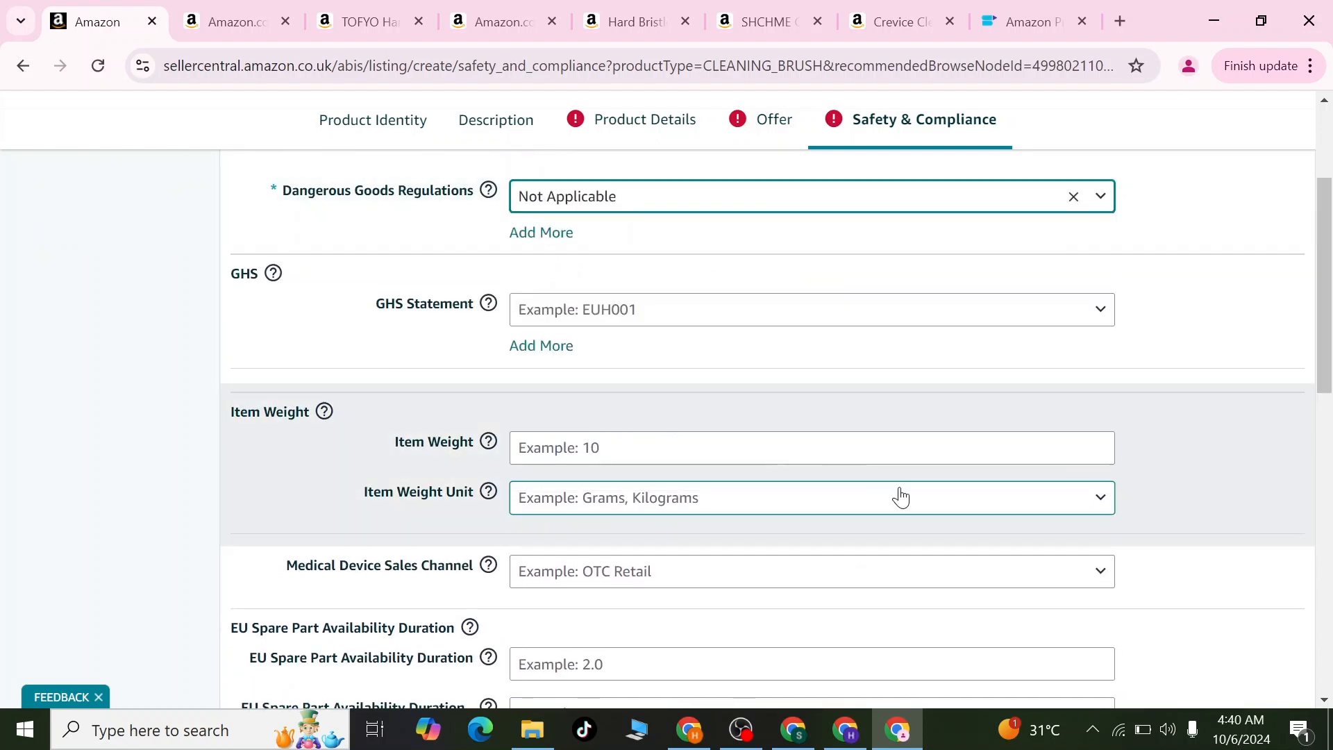
Look over the remaining Safety & Compliance fields down to the GPSR manufacturer email, and open a new browser tab
scroll(896, 497, down, 3)
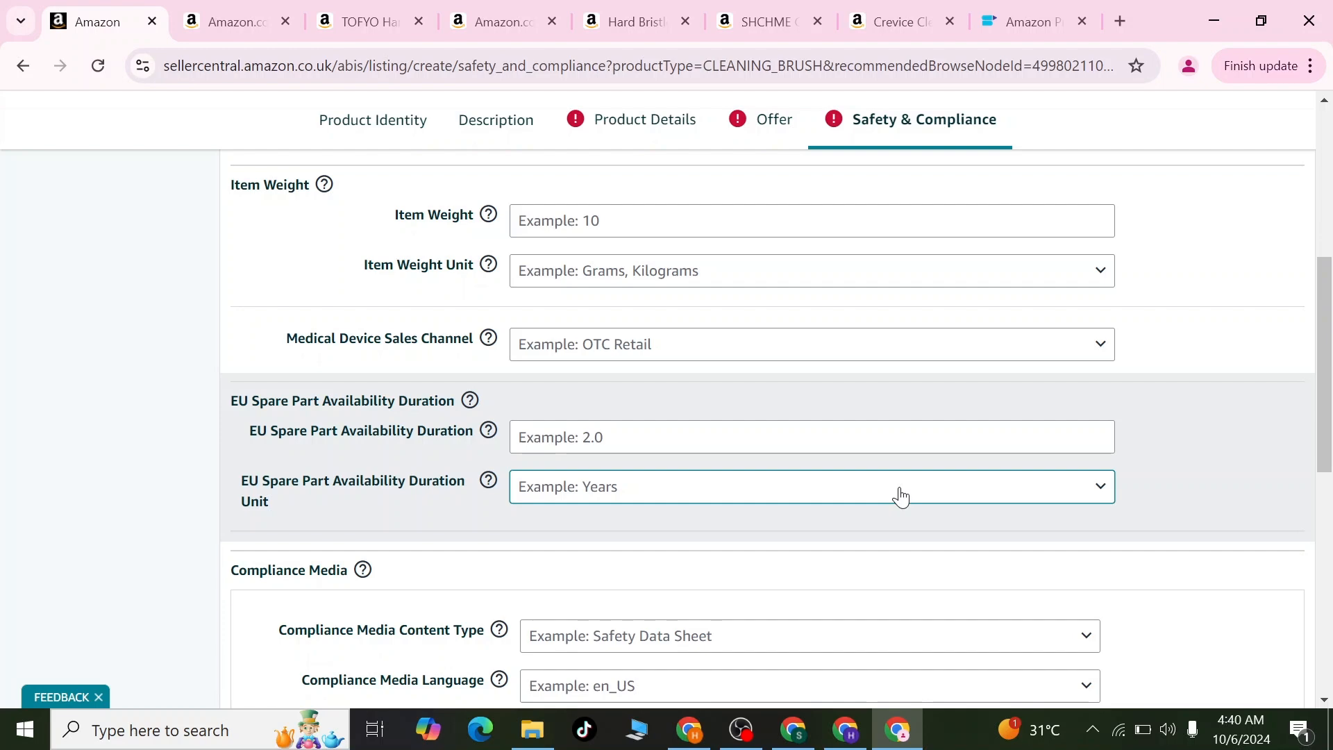
scroll(901, 494, down, 3)
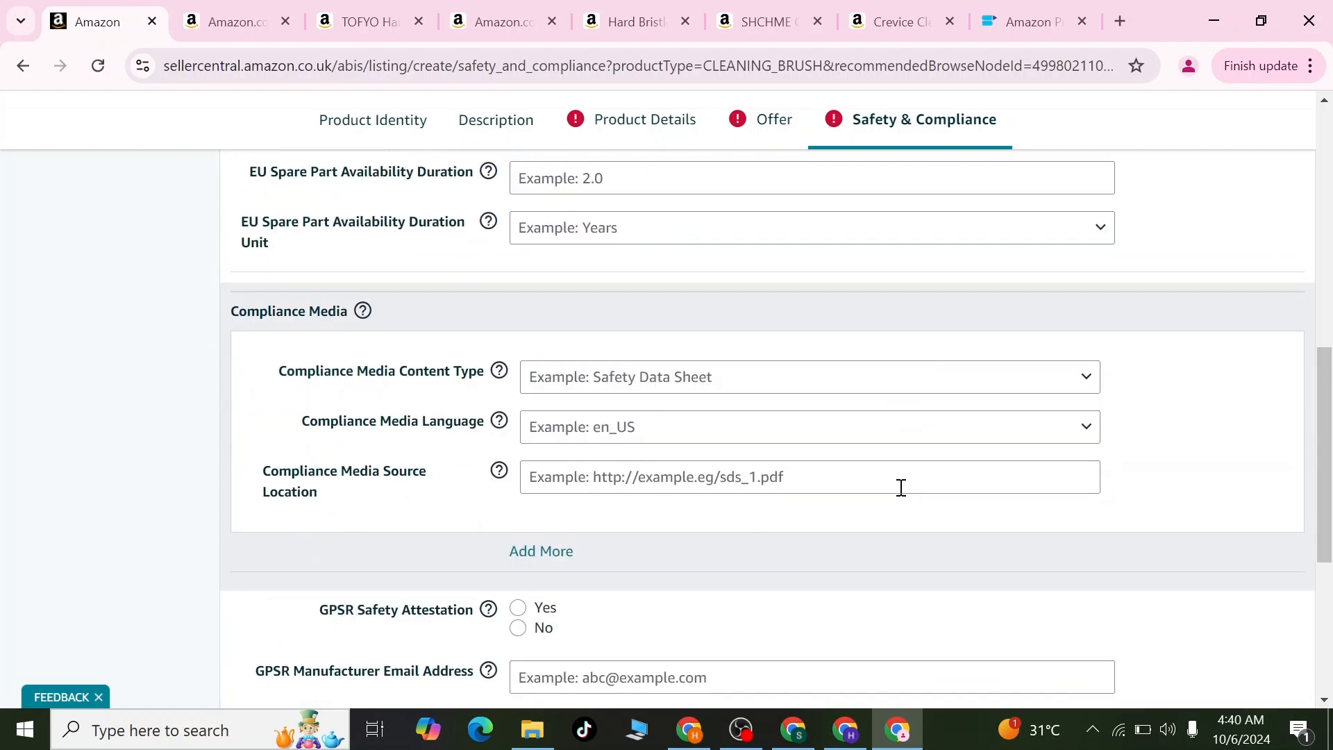
scroll(901, 488, down, 3)
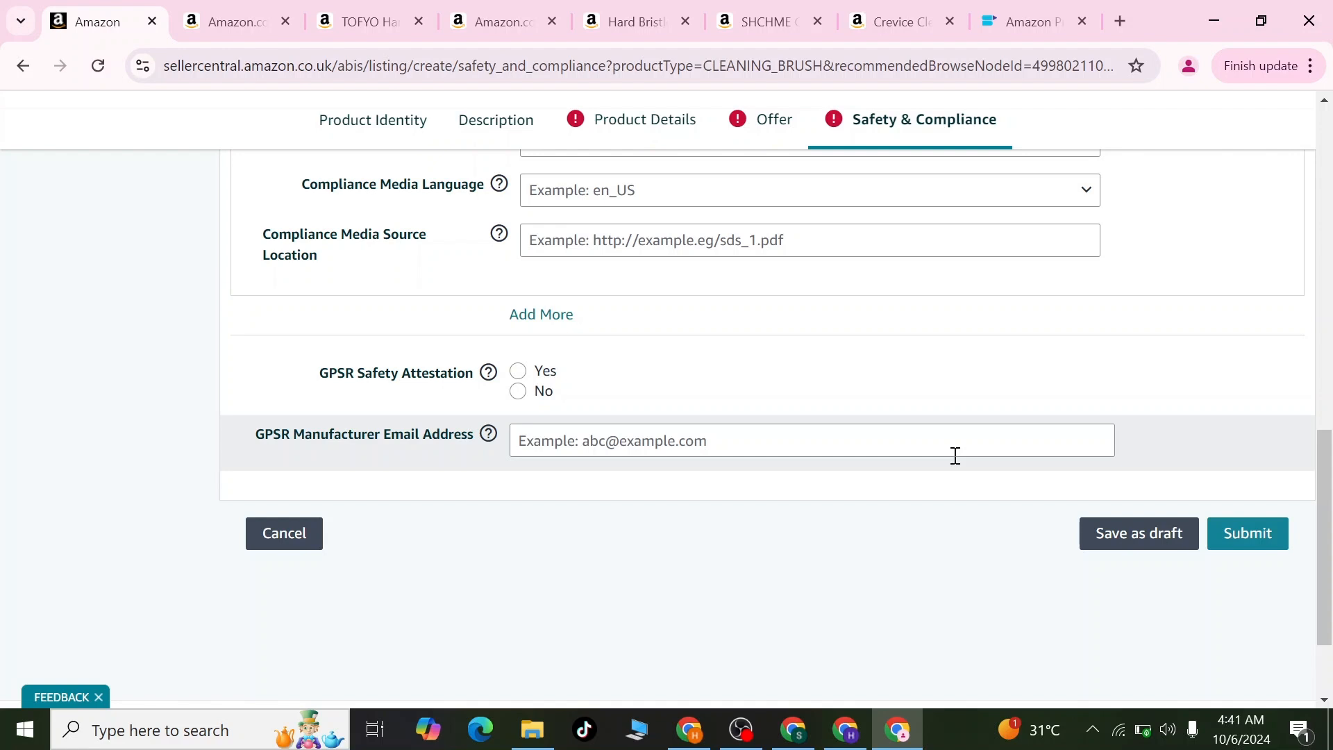
click(1129, 21)
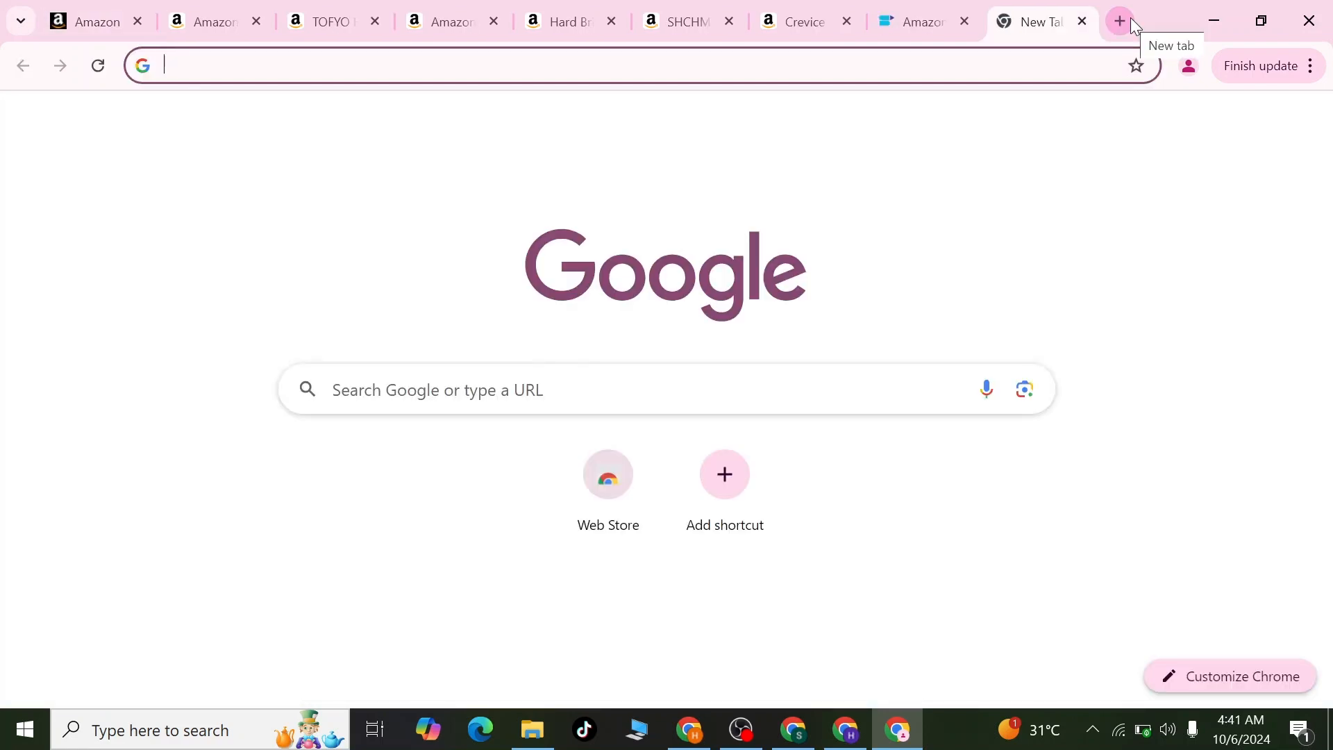